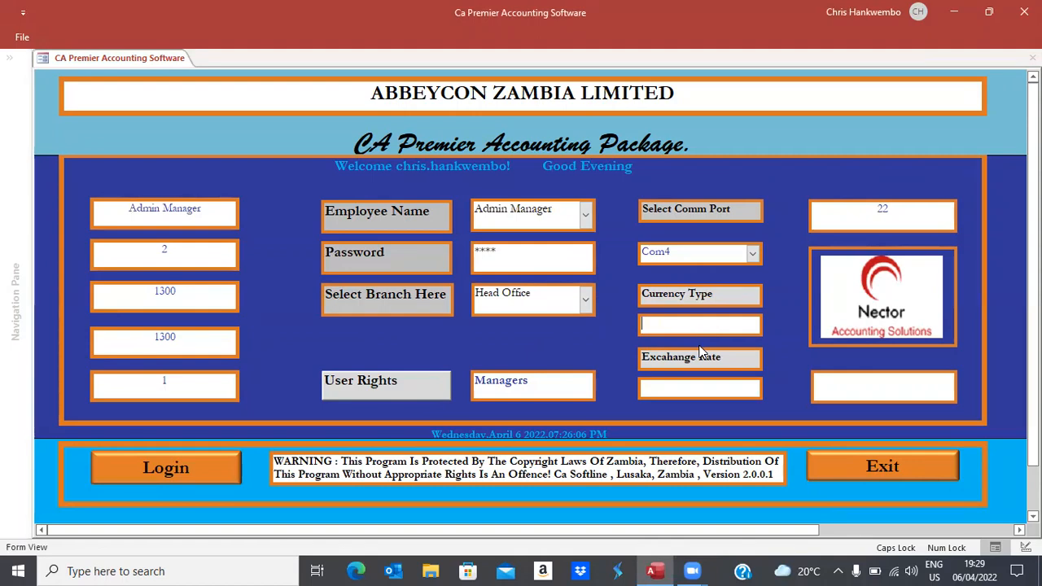
Set the currency type to ZMW and the exchange rate to 1, and log in to the accounting system.
{"action": "type", "text": "ZMW"}
{"action": "key", "text": "Tab"}
{"action": "type", "text": "1"}
{"action": "key", "text": "Return"}
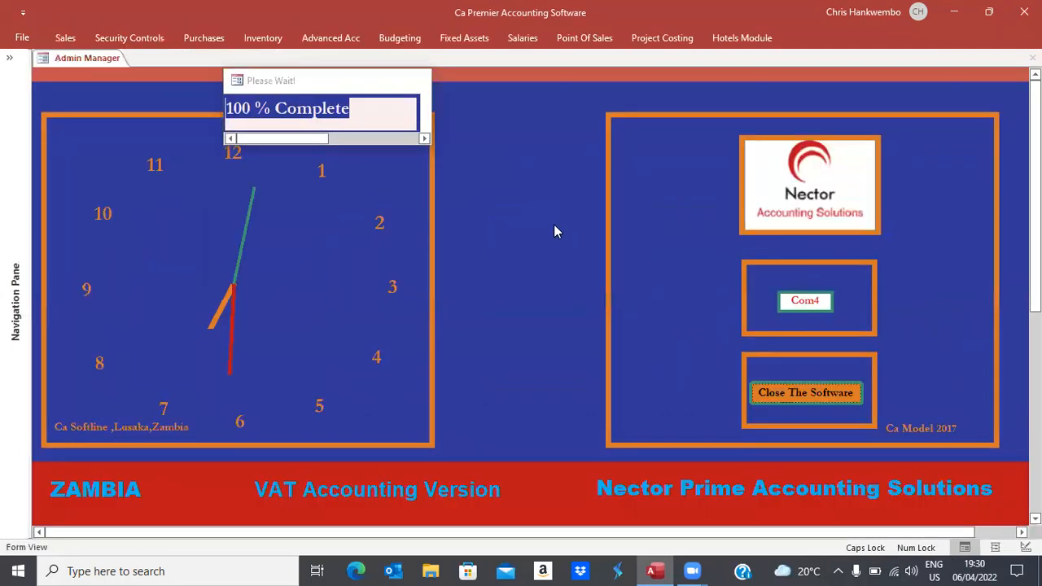
Examine the existing product records in the product codes form, and close the form.
{"action": "left_click", "coordinate": [264, 38]}
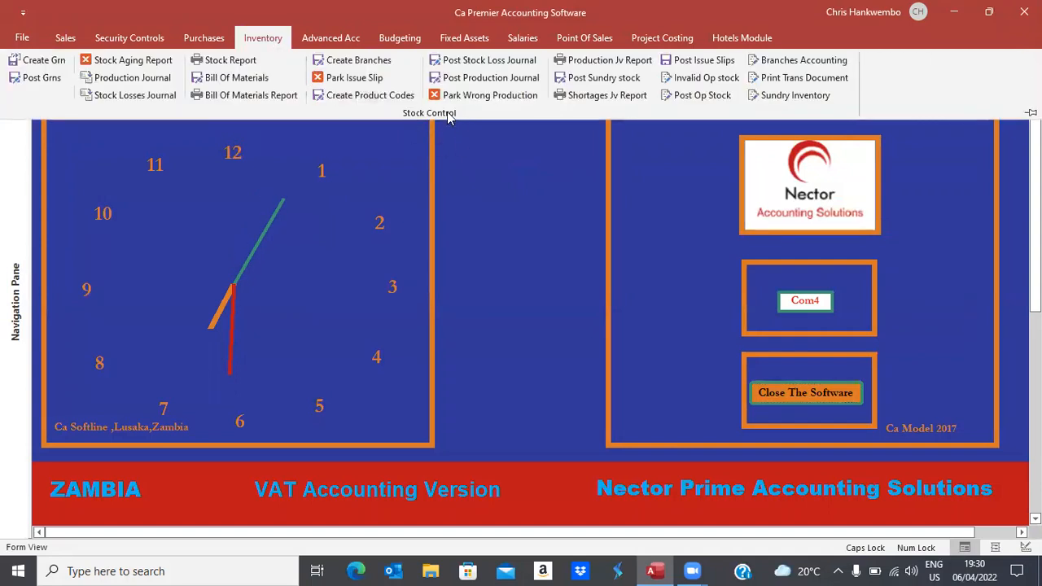
{"action": "left_click", "coordinate": [373, 96]}
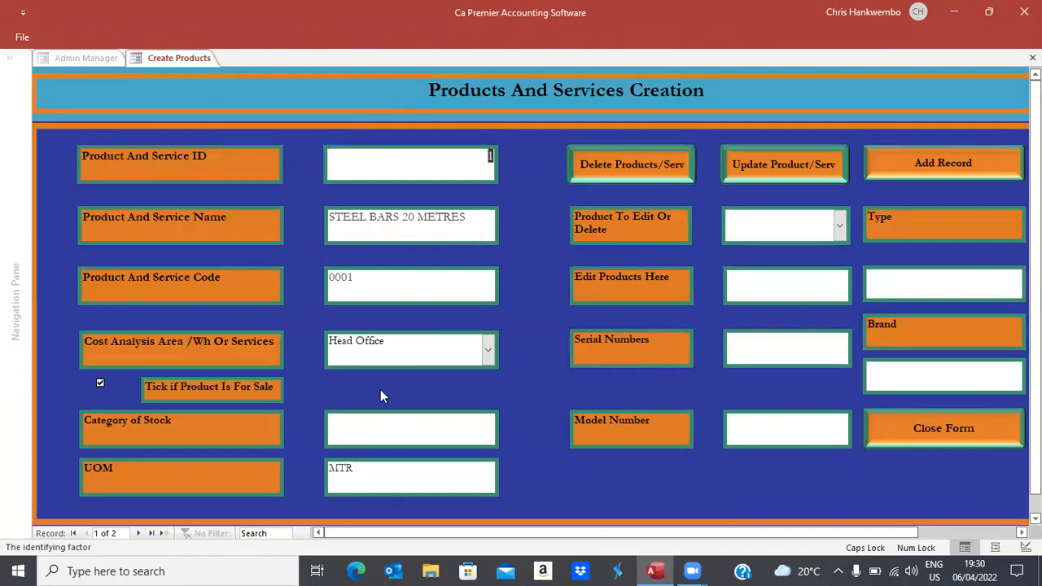
{"action": "left_click", "coordinate": [139, 535]}
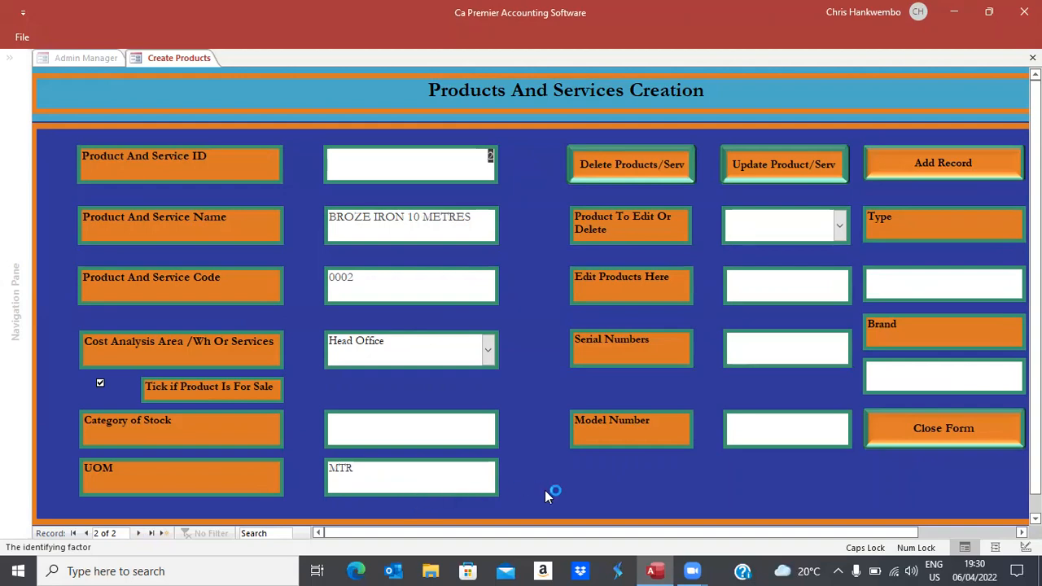
{"action": "left_click", "coordinate": [911, 432]}
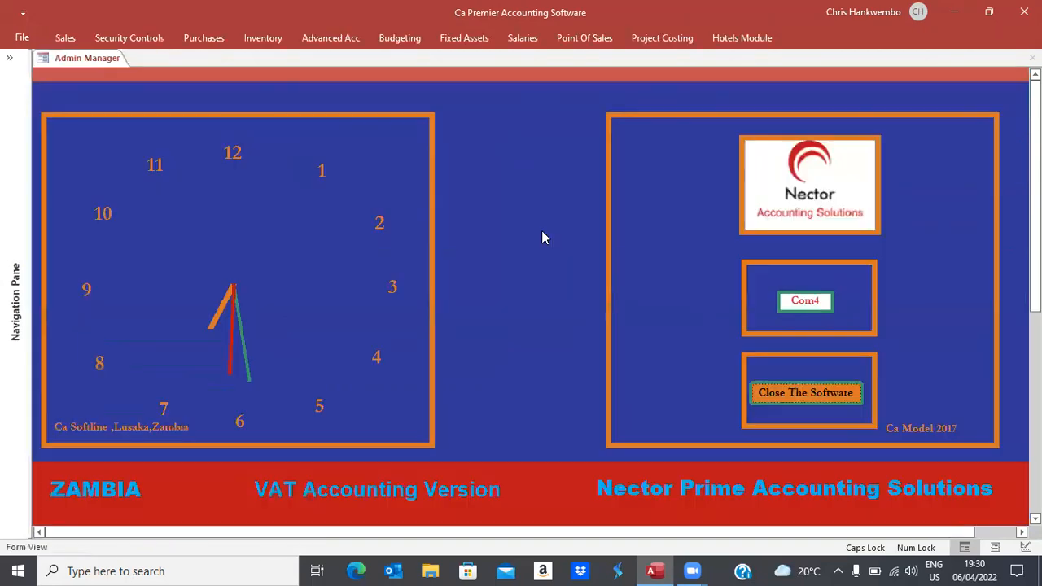
Start a new opening stock entry dated 06/04/2022 for the Head Office warehouse.
{"action": "left_click", "coordinate": [257, 37]}
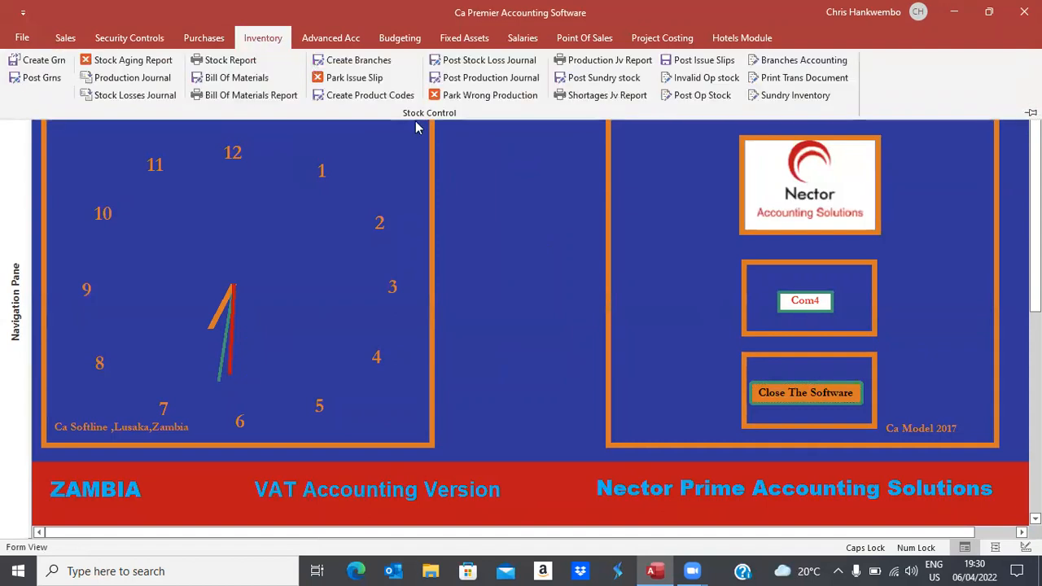
{"action": "left_click", "coordinate": [697, 96]}
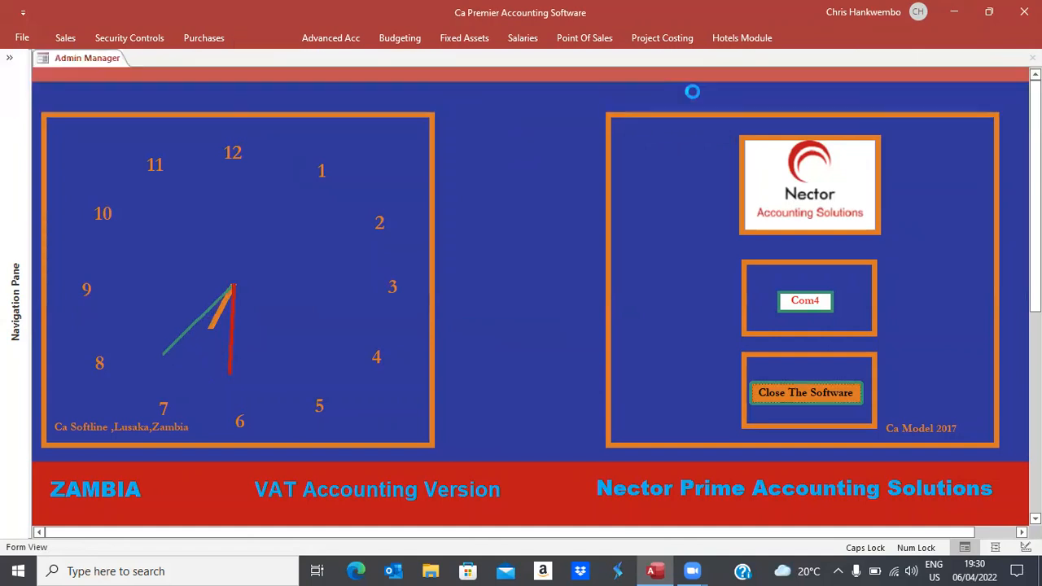
{"action": "key", "text": "Tab"}
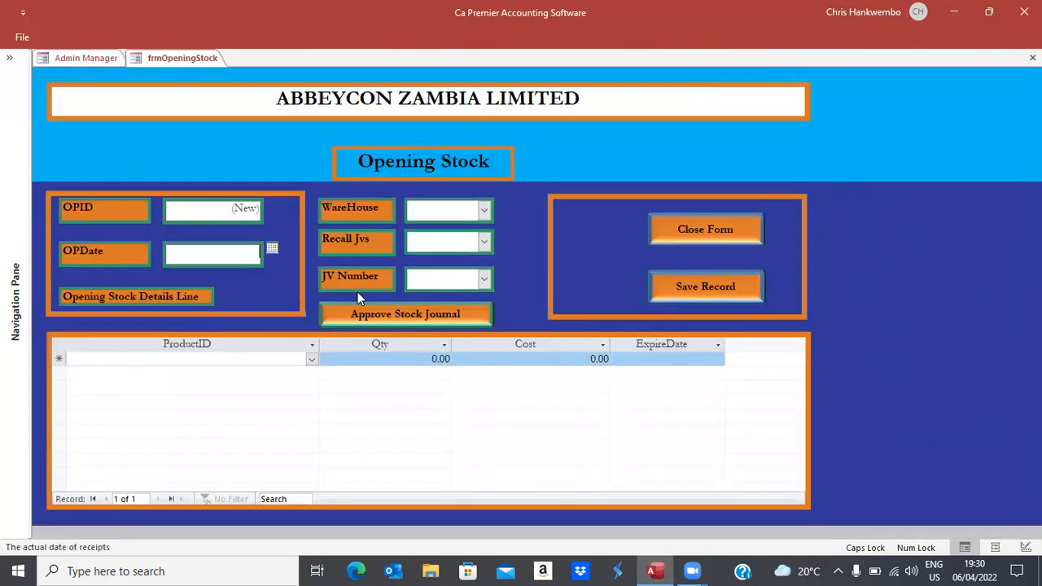
{"action": "left_click", "coordinate": [273, 249]}
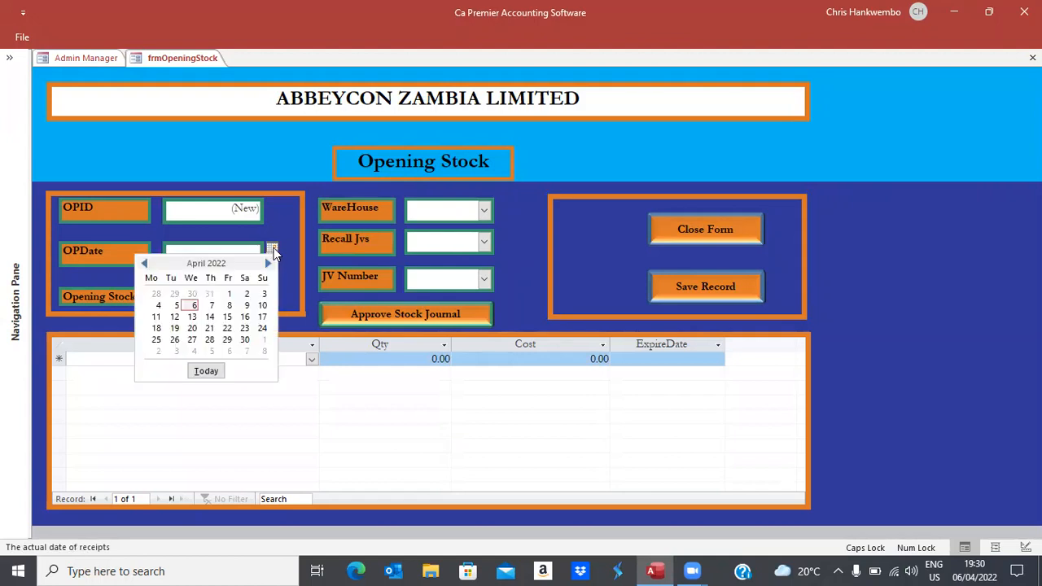
{"action": "left_click", "coordinate": [193, 306]}
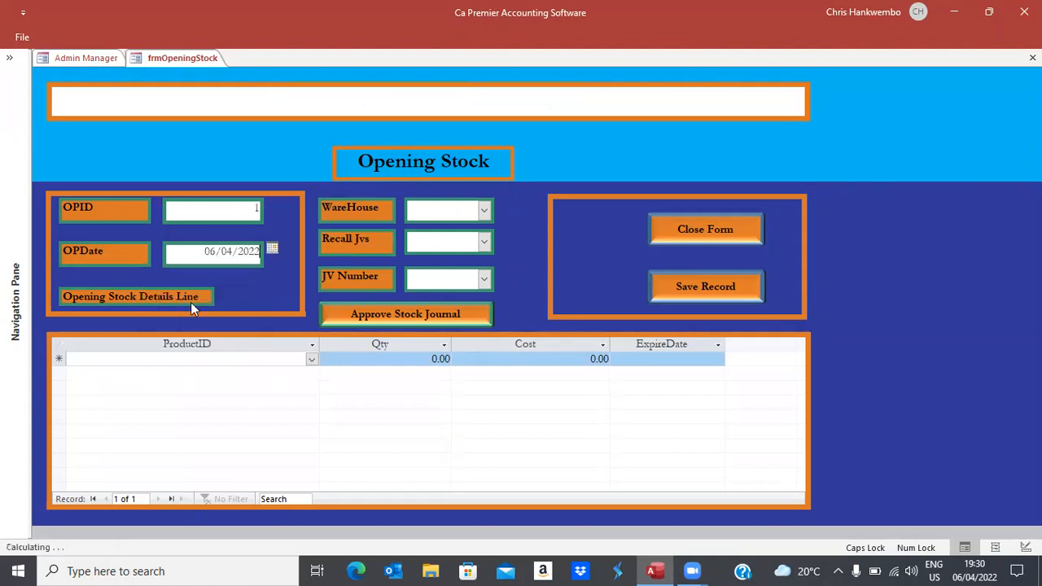
{"action": "left_click", "coordinate": [483, 210]}
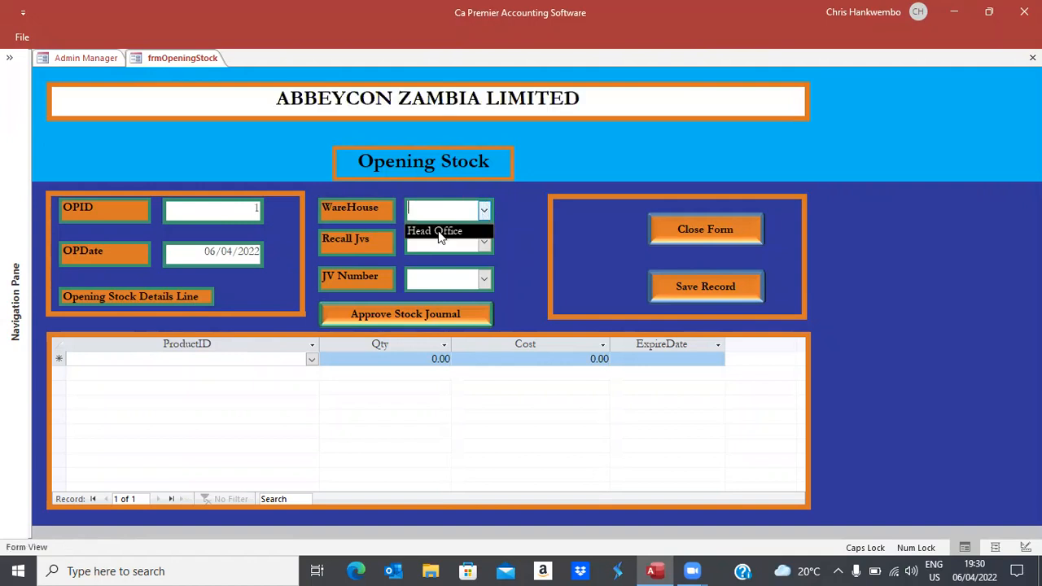
{"action": "left_click", "coordinate": [440, 233]}
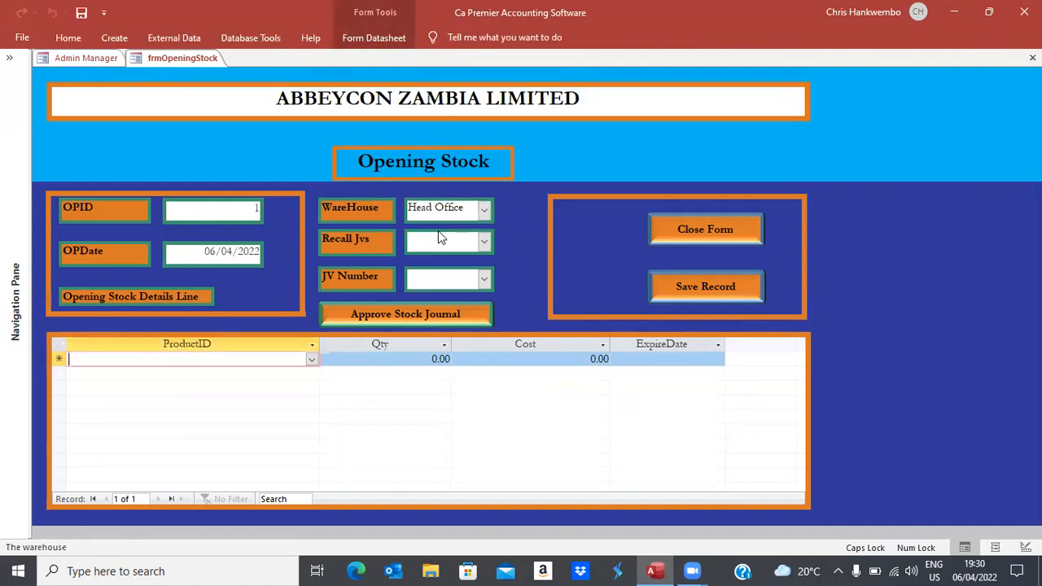
Add a stock line for STEEL BARS 20 METRES with quantity 1000 and cost 150, leaving the expiry date blank.
{"action": "left_click", "coordinate": [311, 361]}
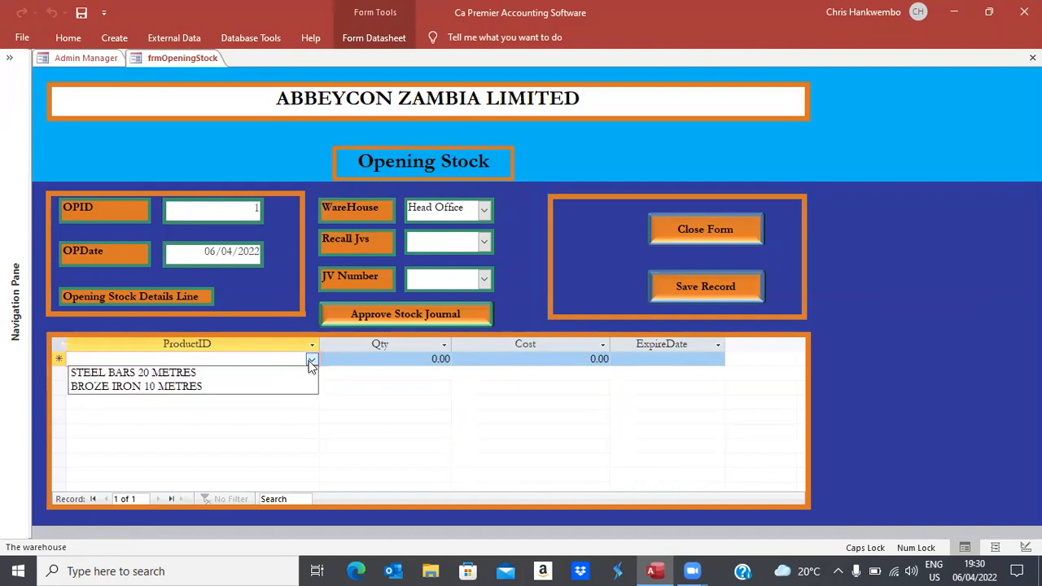
{"action": "left_click", "coordinate": [166, 370]}
{"action": "key", "text": "Tab"}
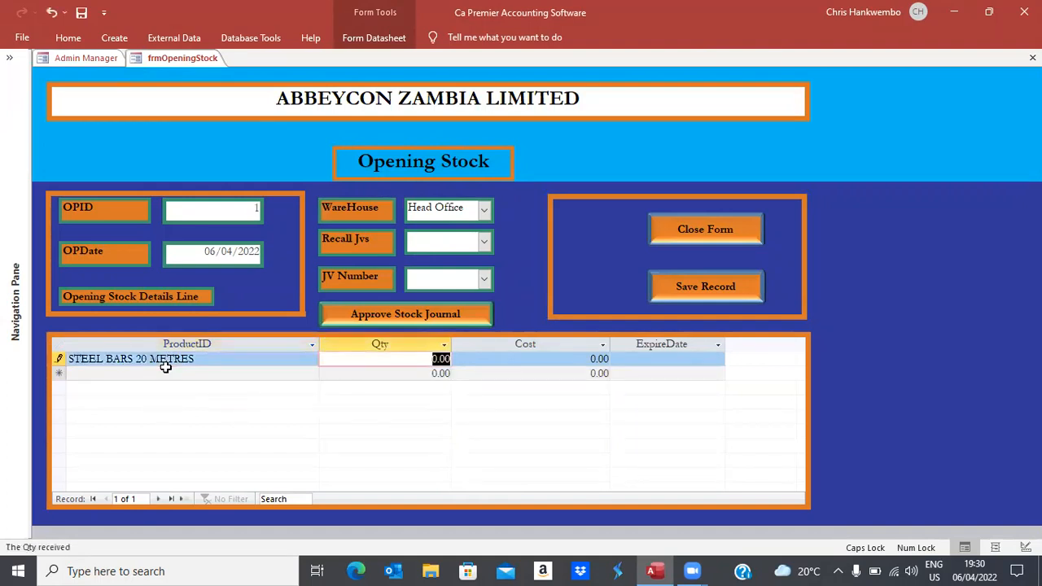
{"action": "type", "text": "1000"}
{"action": "key", "text": "Tab"}
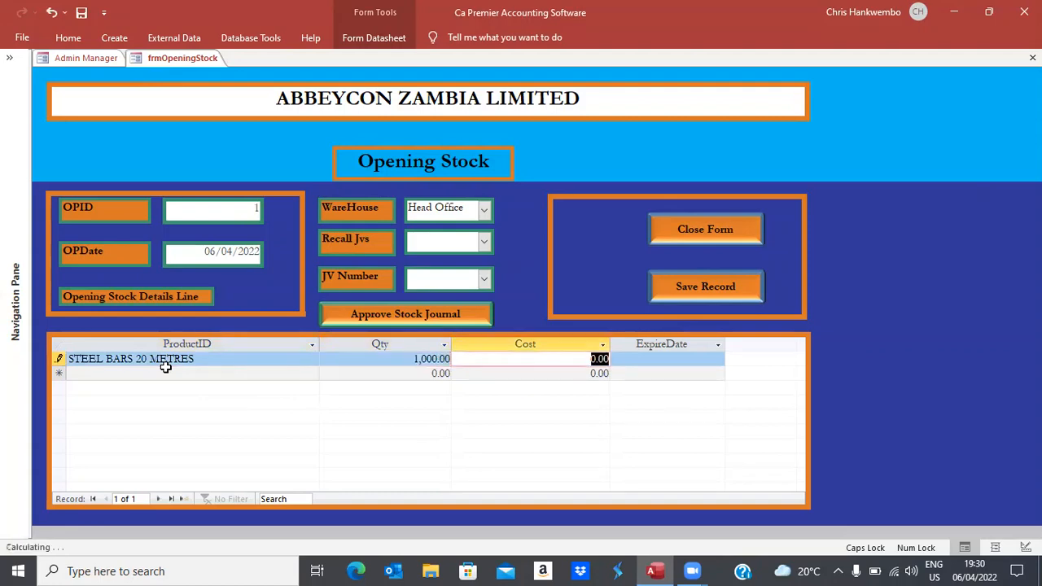
{"action": "type", "text": "150"}
{"action": "key", "text": "Tab"}
{"action": "key", "text": "Tab"}
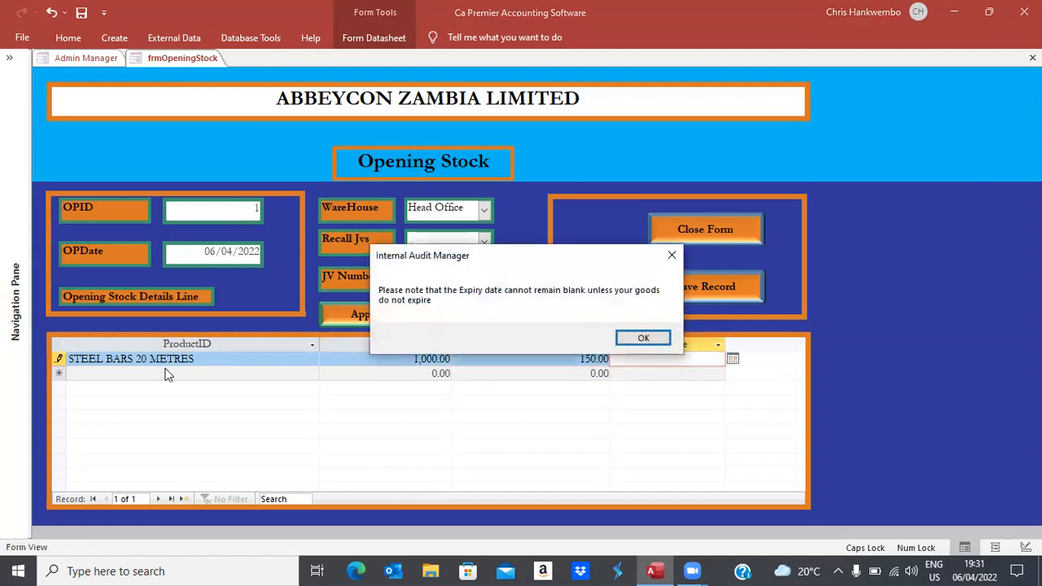
{"action": "left_click", "coordinate": [635, 337]}
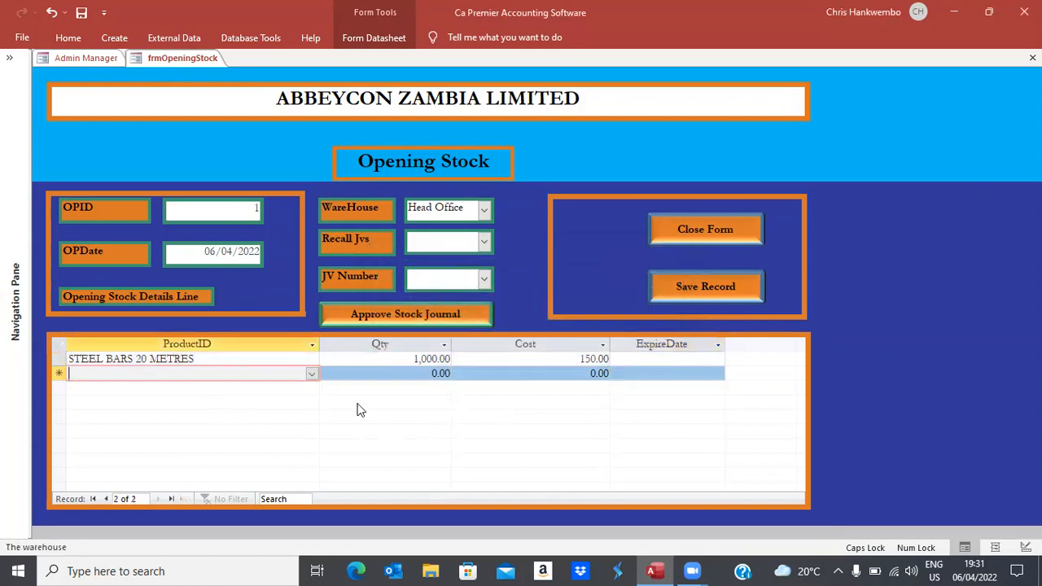
Add a BROZE IRON 10 METRES line with quantity 2500, cost 125 and no expiry date, and save the opening stock record.
{"action": "left_click", "coordinate": [311, 373]}
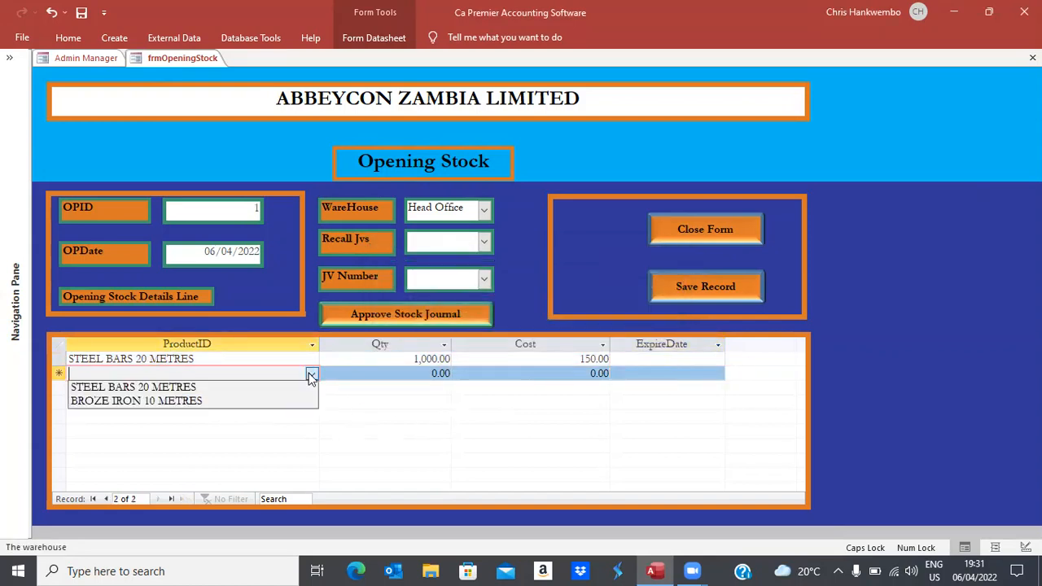
{"action": "left_click", "coordinate": [150, 402]}
{"action": "key", "text": "Tab"}
{"action": "type", "text": "2500"}
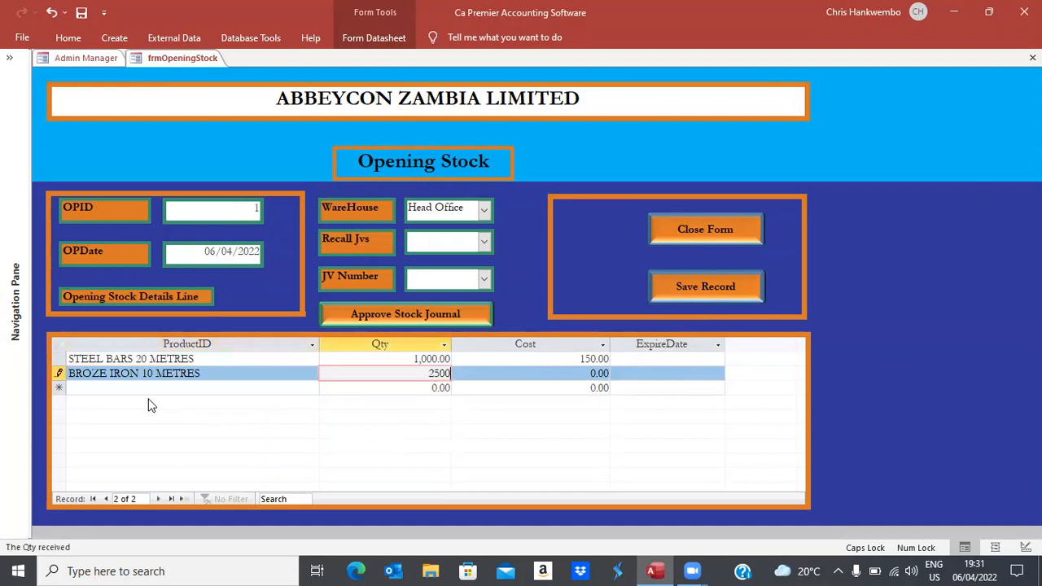
{"action": "key", "text": "Tab"}
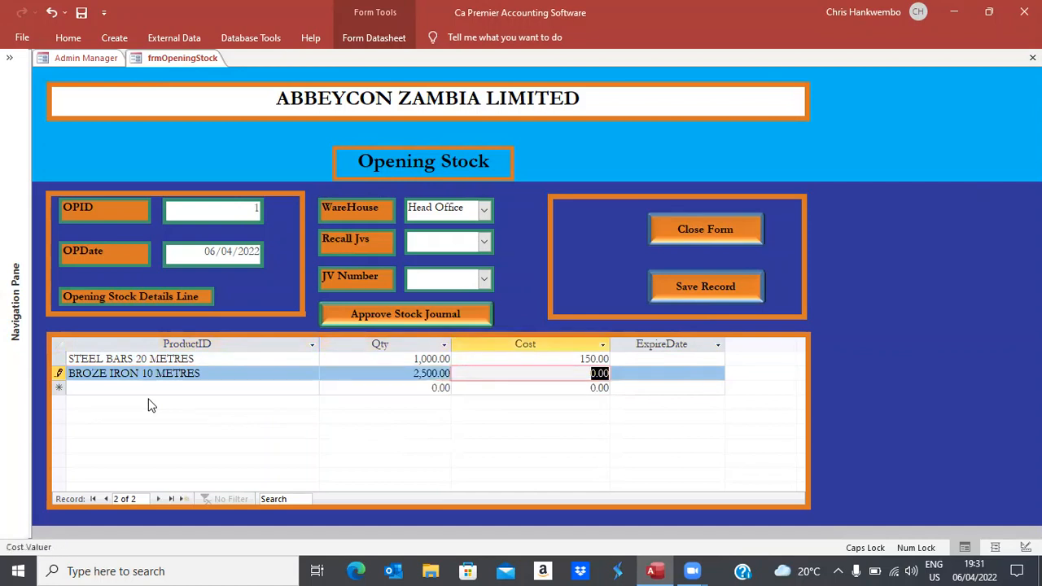
{"action": "type", "text": "125"}
{"action": "key", "text": "Tab"}
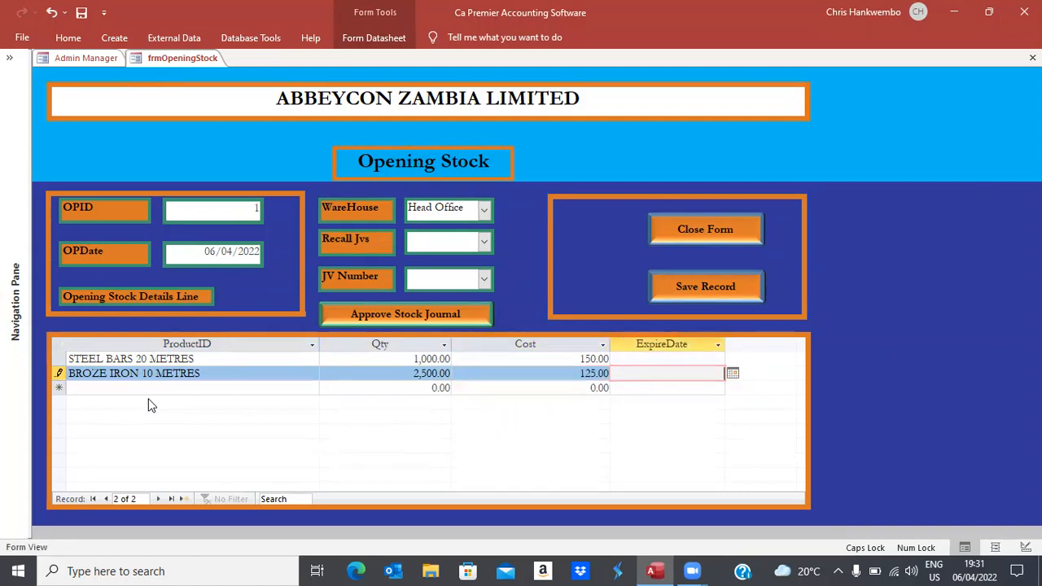
{"action": "key", "text": "Tab"}
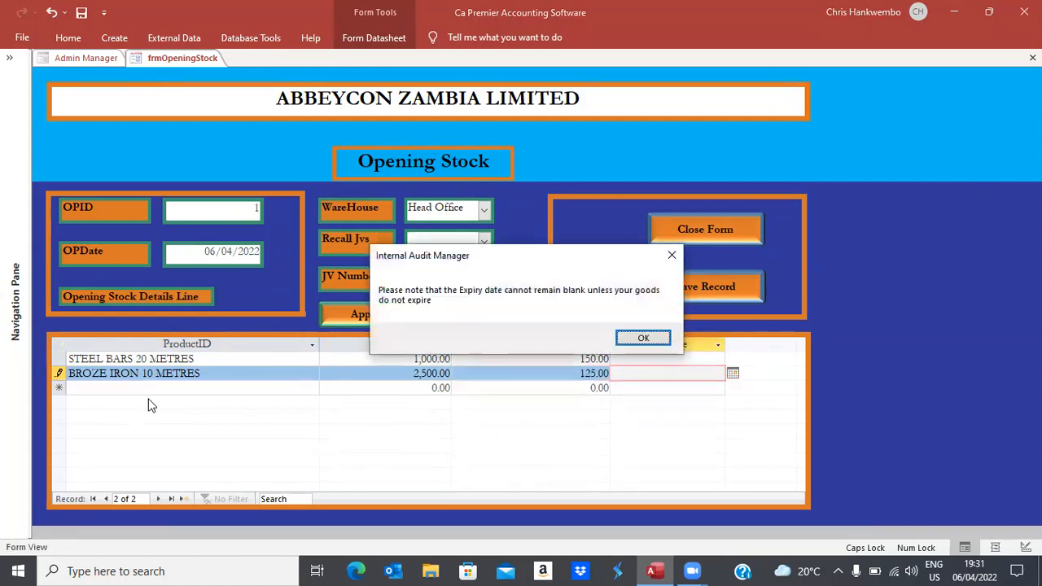
{"action": "left_click", "coordinate": [644, 339]}
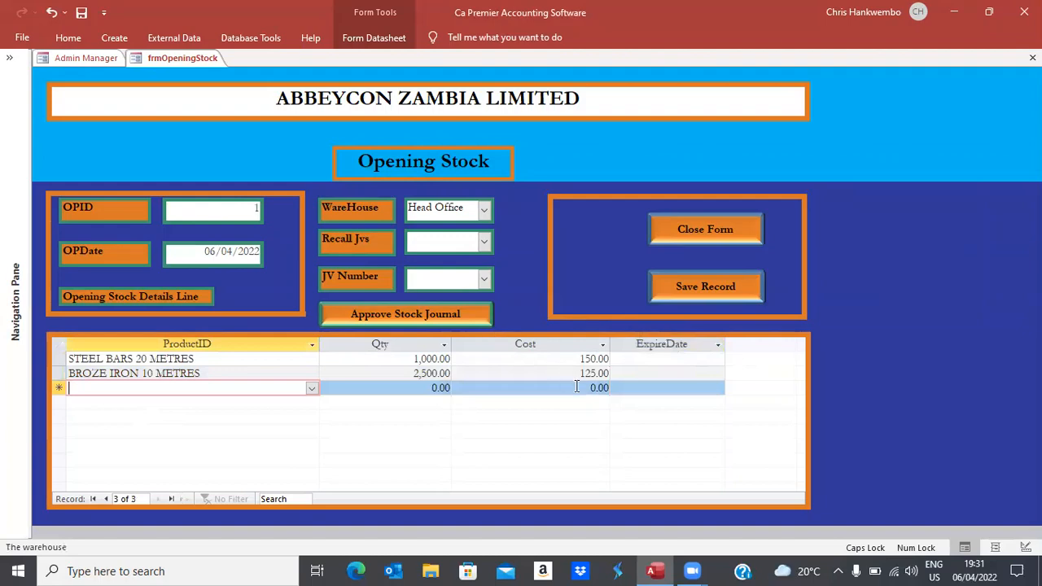
{"action": "left_click", "coordinate": [695, 286]}
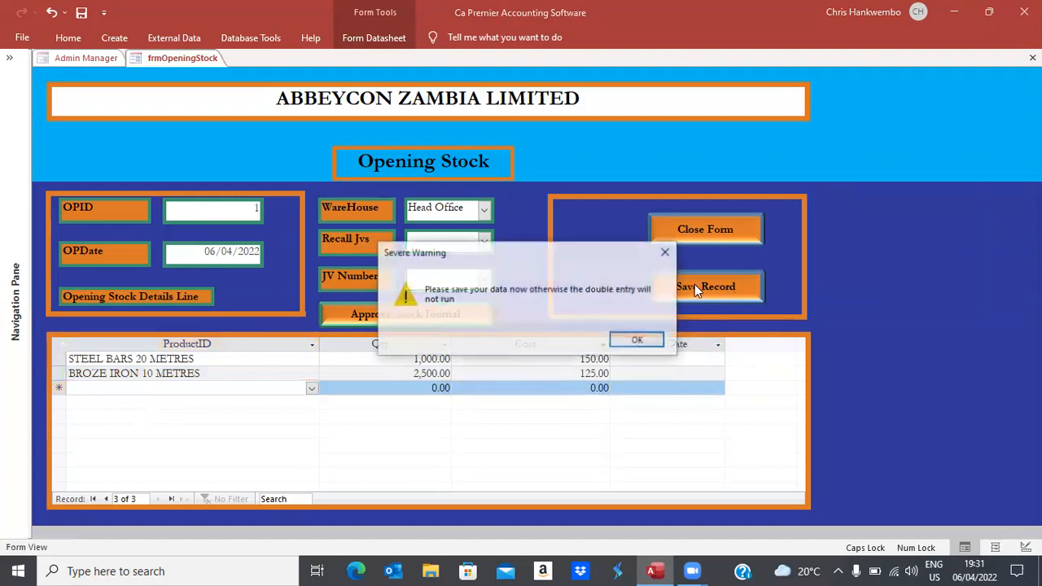
{"action": "left_click", "coordinate": [636, 341]}
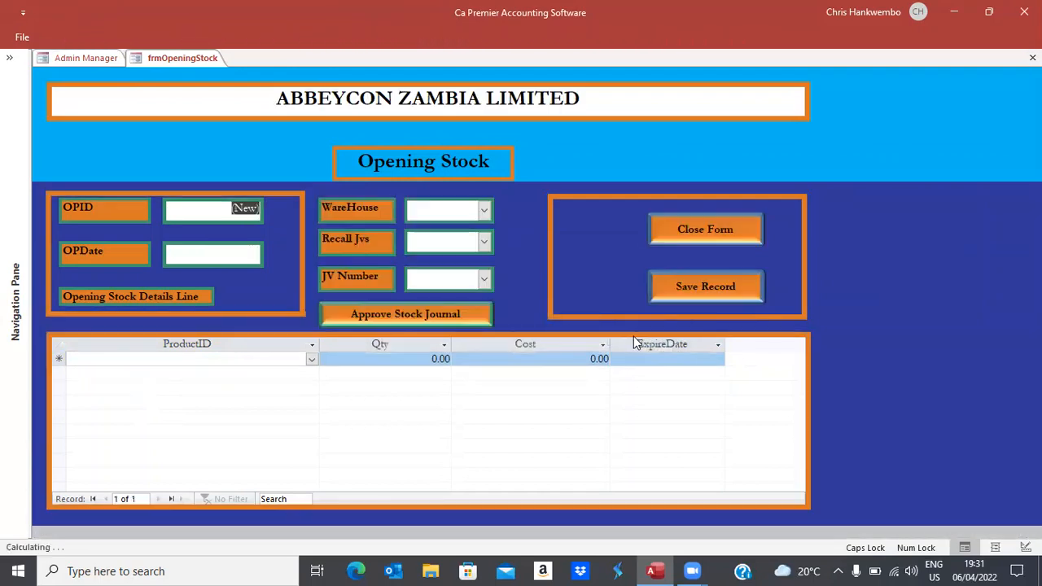
Recall opening stock journal 1, approve it under JV number 1, and close the form.
{"action": "left_click", "coordinate": [484, 243]}
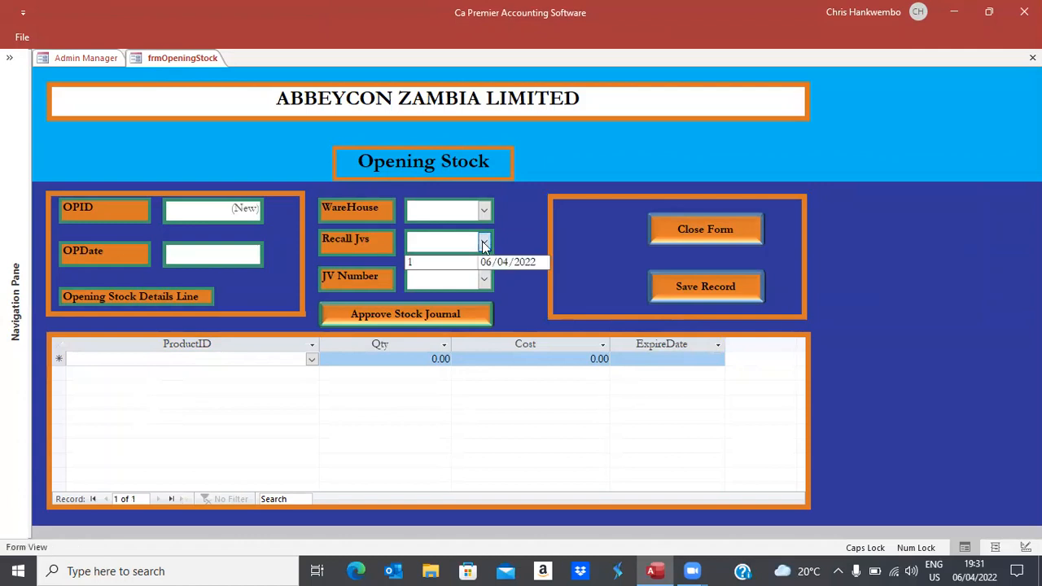
{"action": "left_click", "coordinate": [435, 262]}
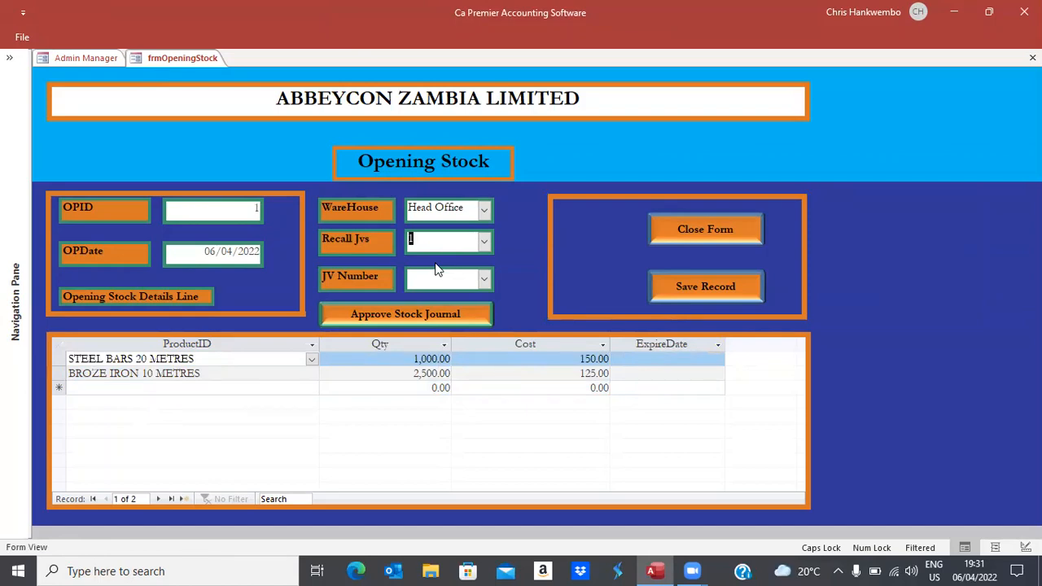
{"action": "left_click", "coordinate": [483, 278]}
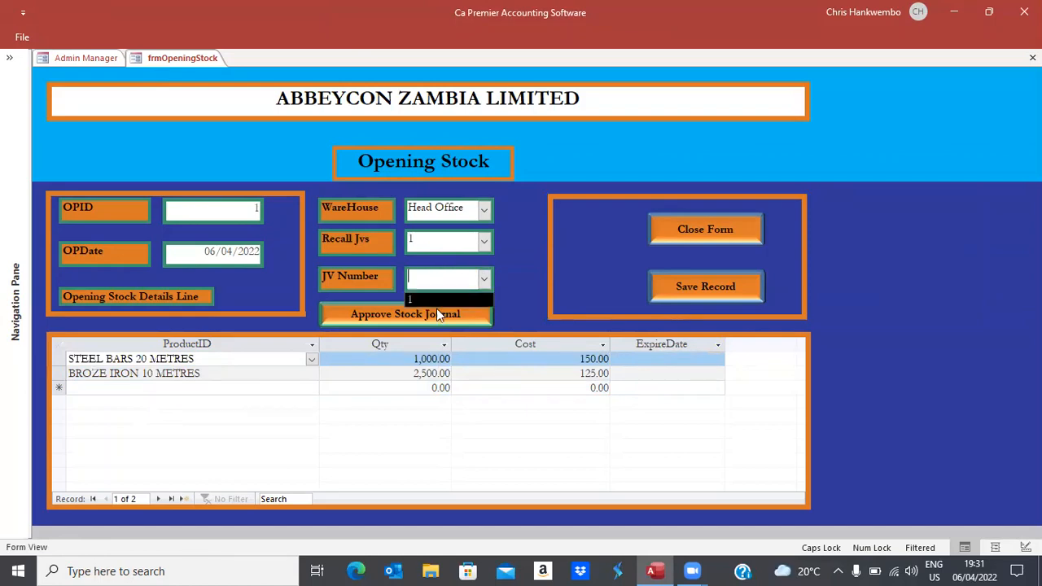
{"action": "left_click", "coordinate": [412, 301]}
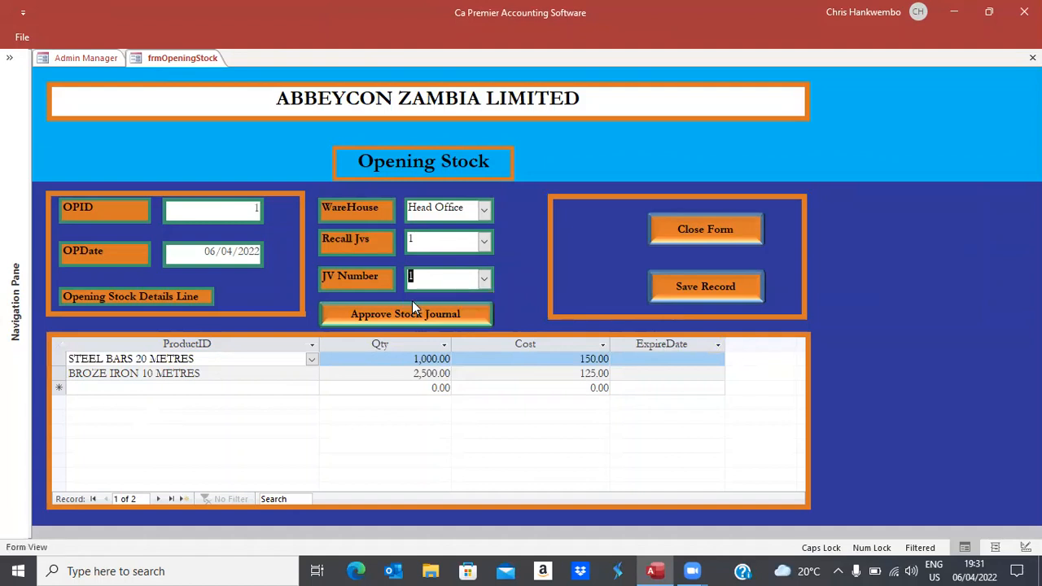
{"action": "left_click", "coordinate": [392, 313]}
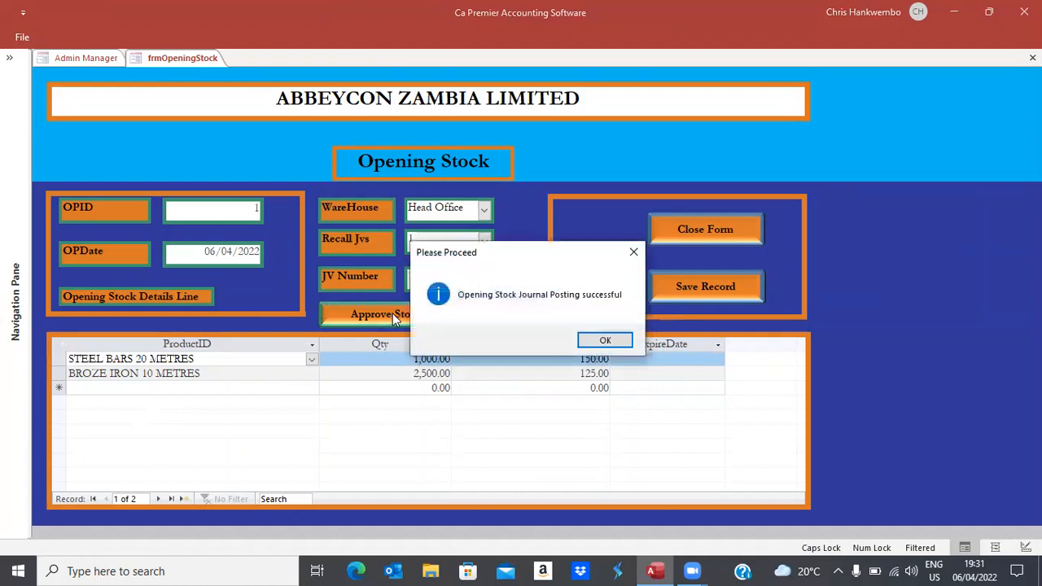
{"action": "left_click", "coordinate": [596, 344]}
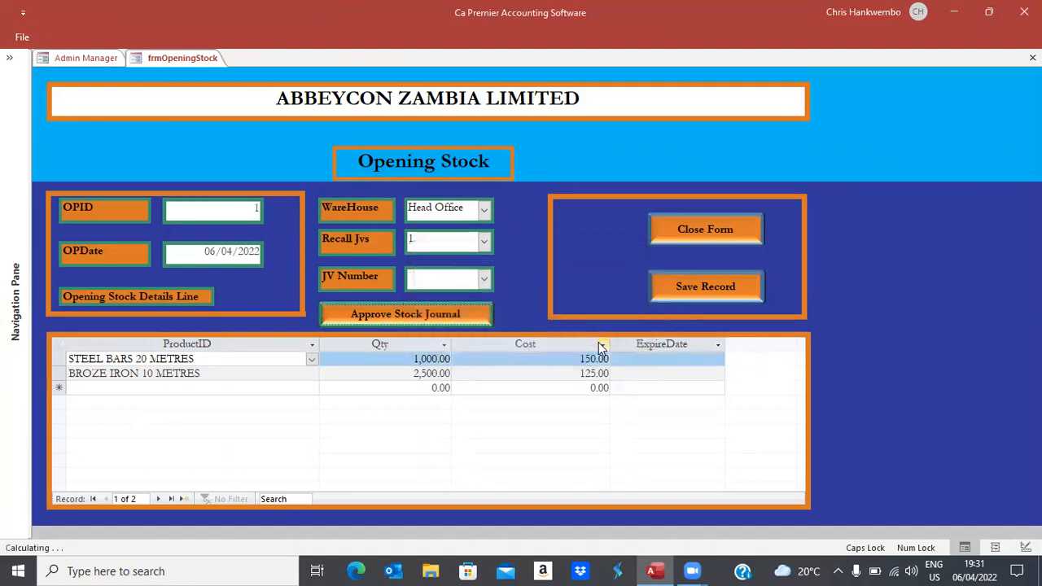
{"action": "left_click", "coordinate": [688, 236]}
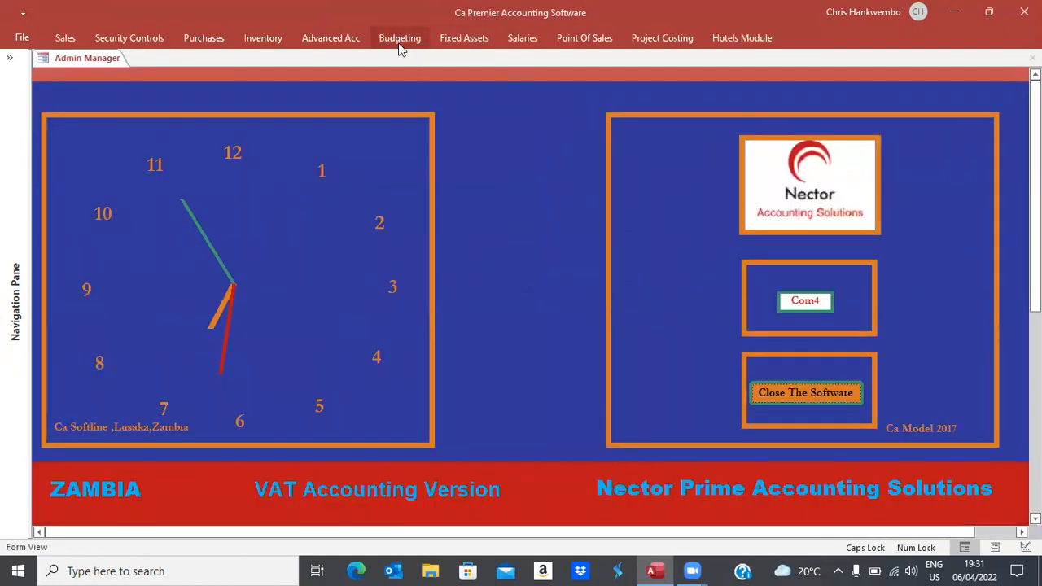
Try to recall opening stock journal 1 for editing in the opening stock form, and close the form.
{"action": "left_click", "coordinate": [329, 41]}
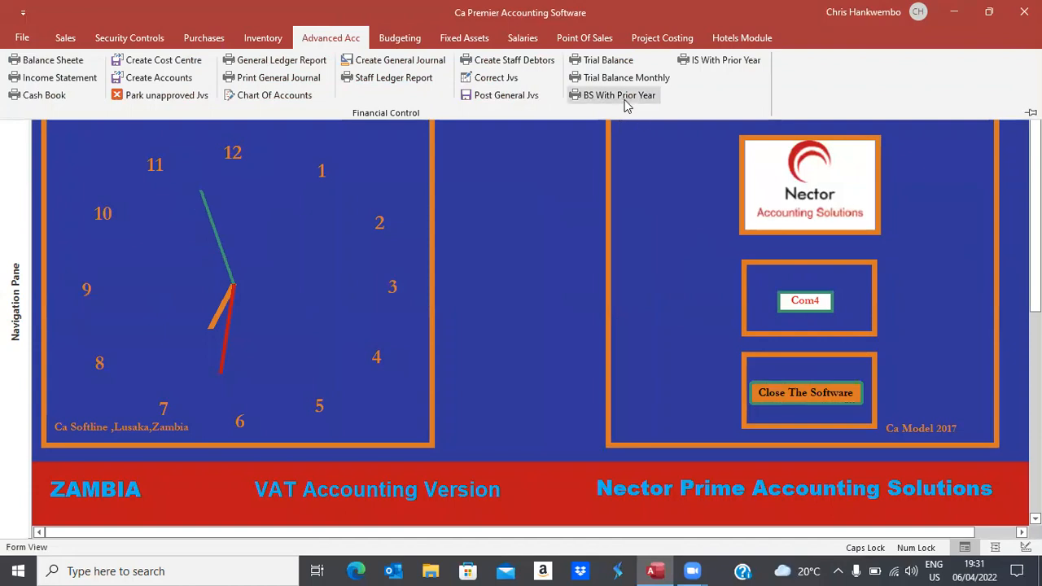
{"action": "left_click", "coordinate": [249, 40]}
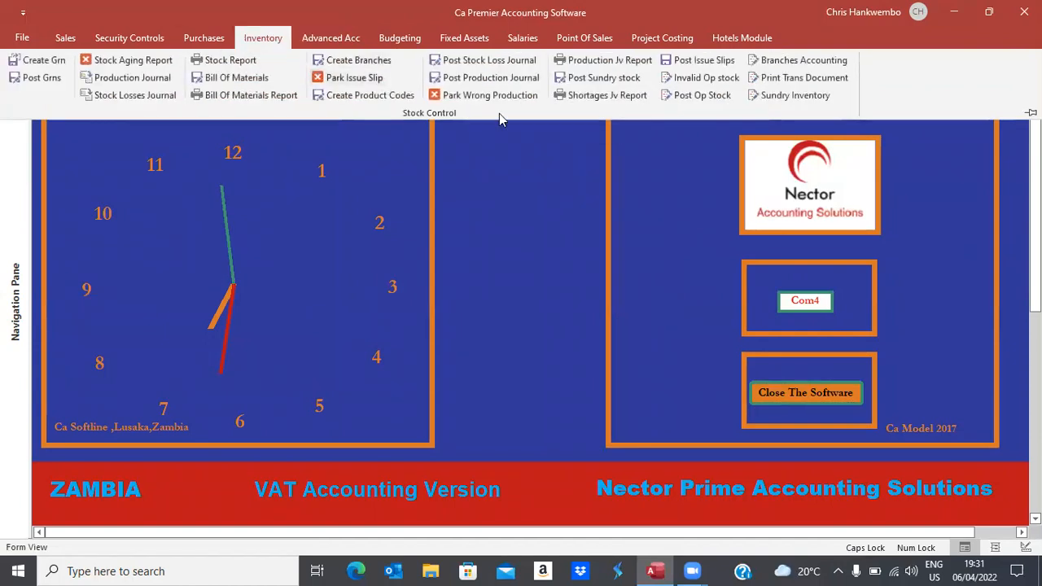
{"action": "left_click", "coordinate": [702, 96]}
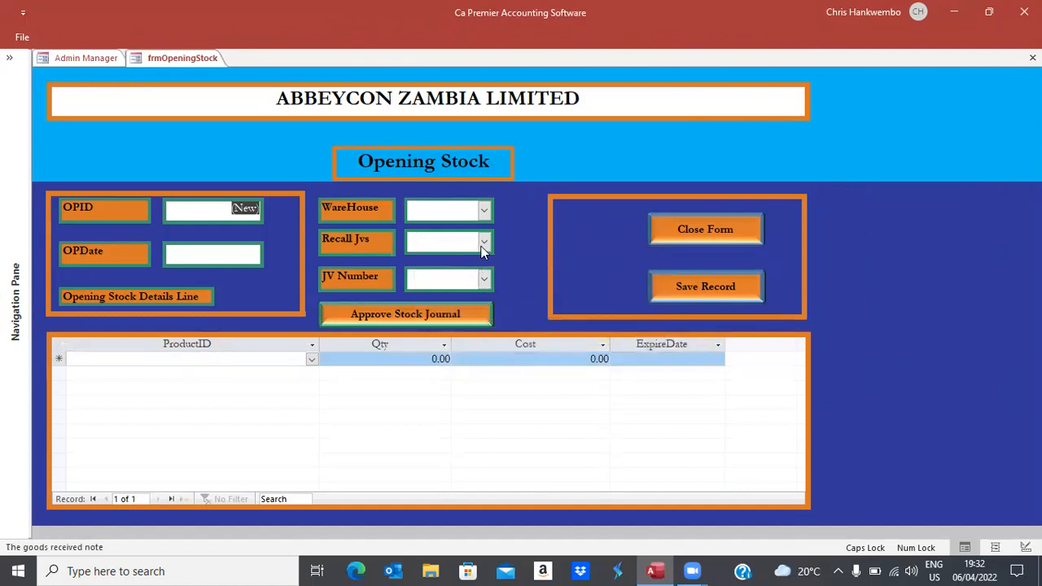
{"action": "left_click", "coordinate": [483, 243]}
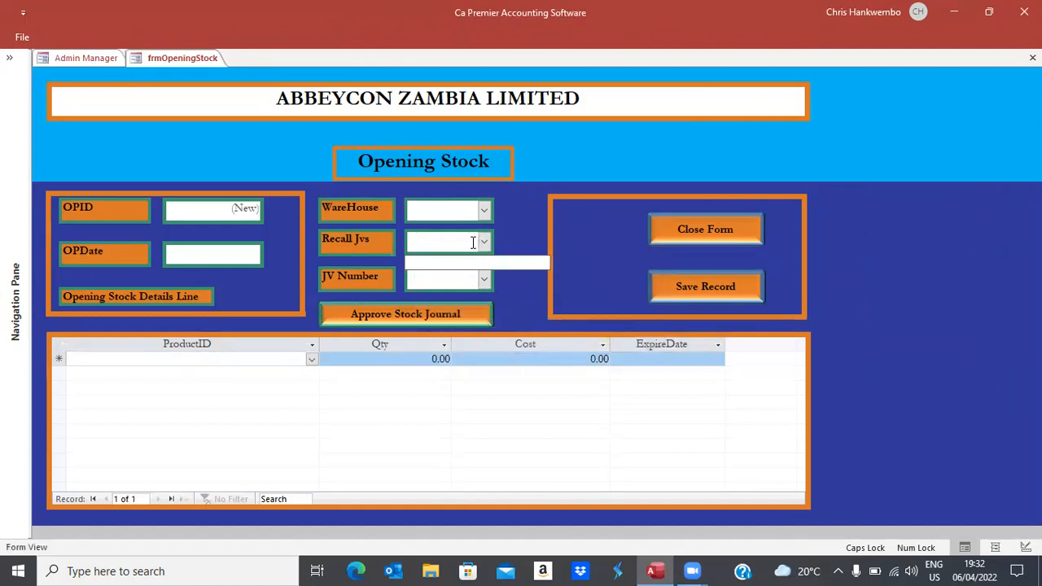
{"action": "left_click", "coordinate": [473, 243]}
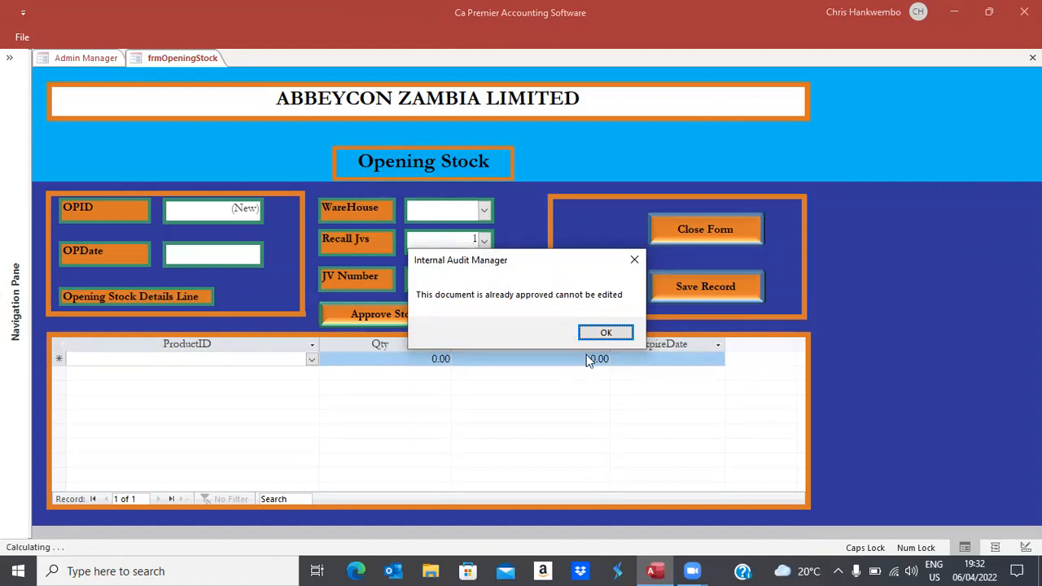
{"action": "left_click", "coordinate": [610, 332]}
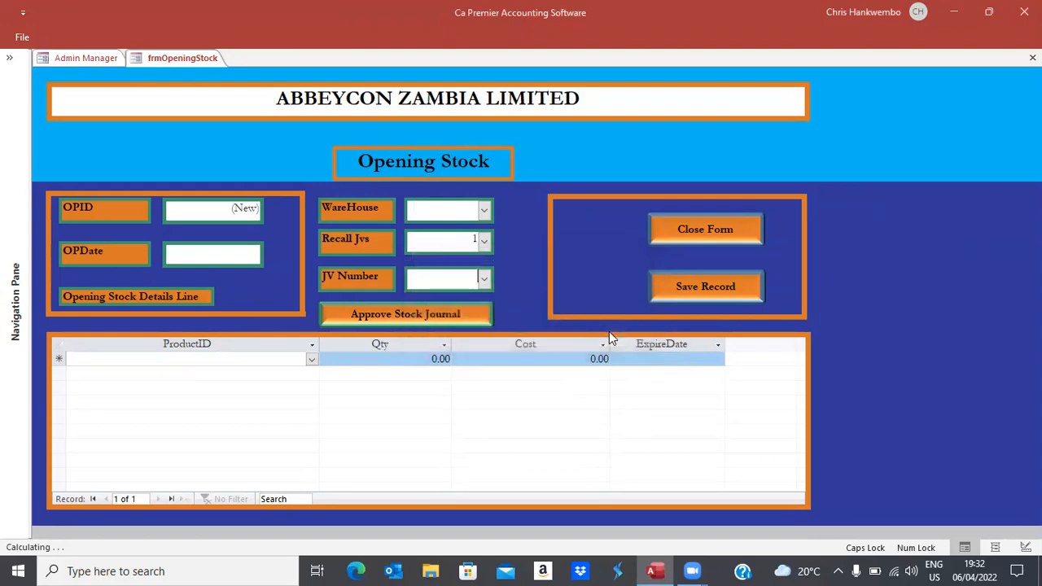
{"action": "left_click", "coordinate": [682, 233]}
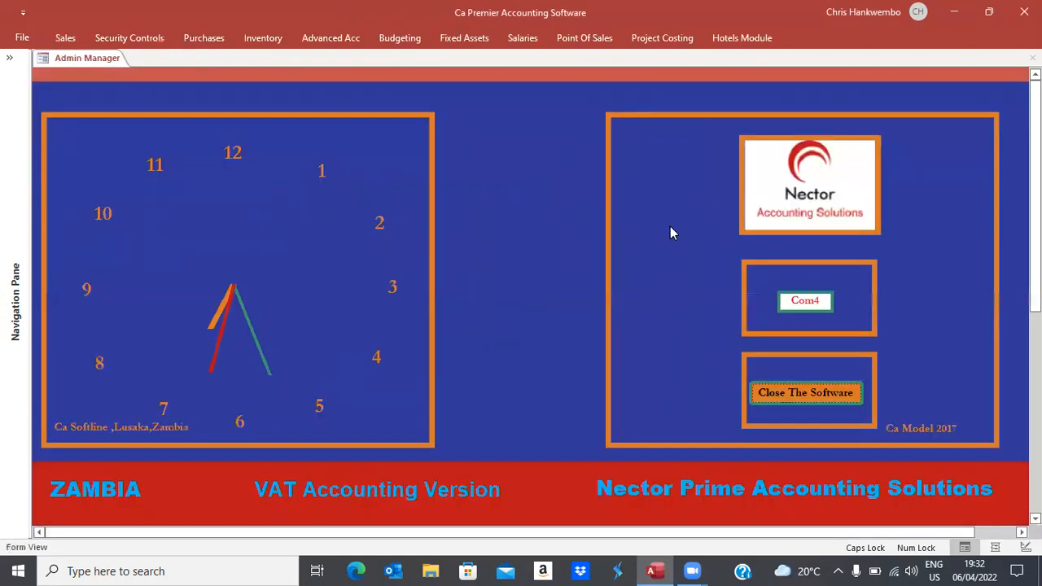
Open the inventory stock report form and set both its start date and end date to 06/04/2022.
{"action": "left_click", "coordinate": [263, 37]}
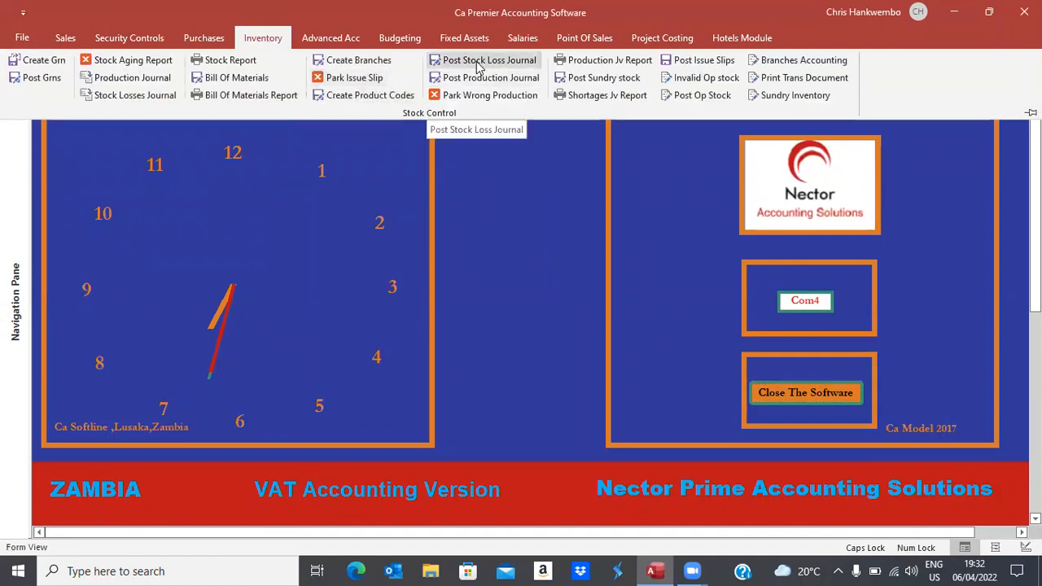
{"action": "left_click", "coordinate": [216, 63]}
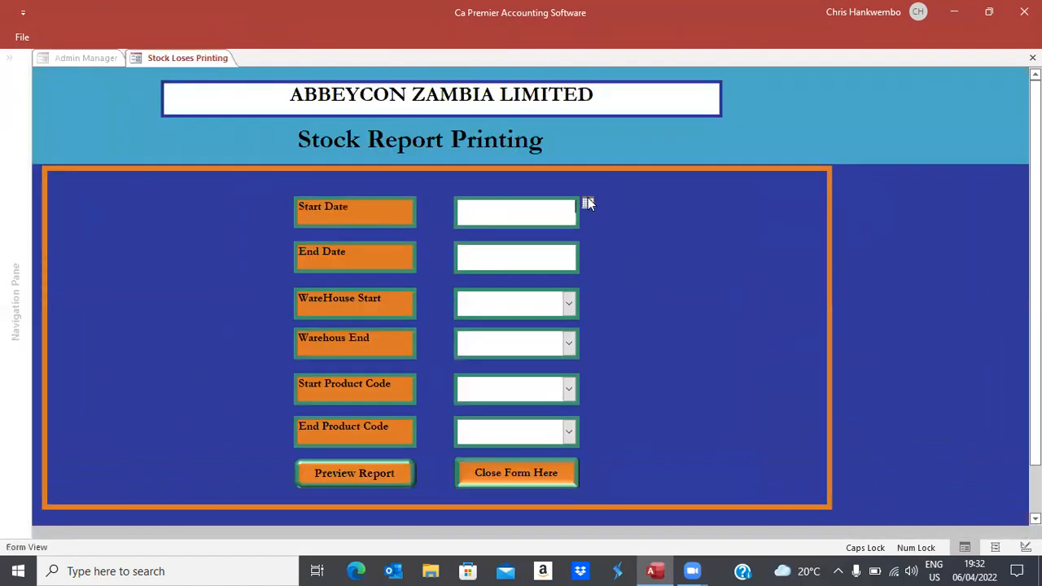
{"action": "left_click", "coordinate": [588, 203]}
{"action": "left_click", "coordinate": [509, 261]}
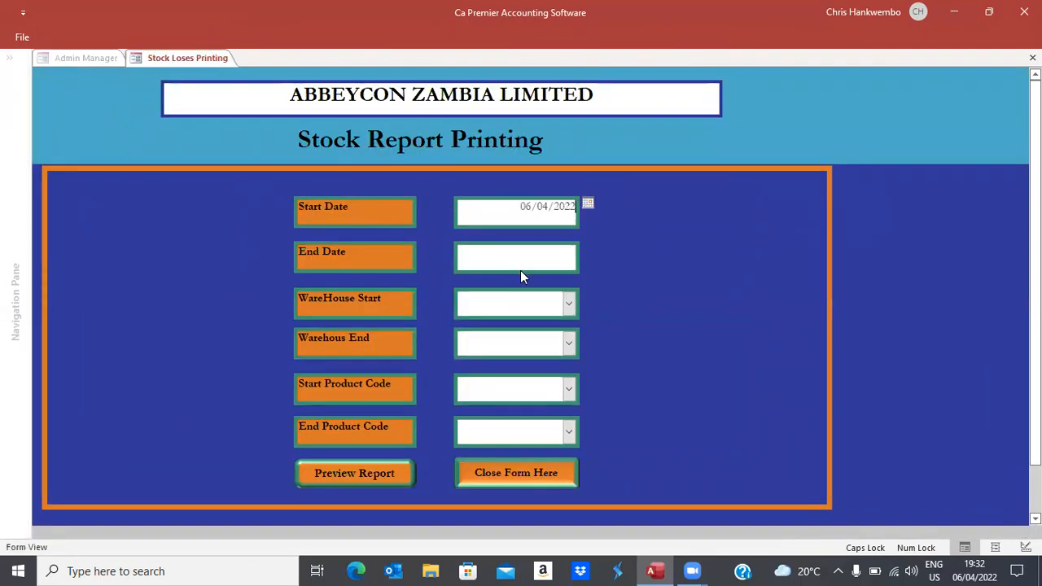
{"action": "left_click", "coordinate": [520, 261]}
{"action": "left_click", "coordinate": [588, 247]}
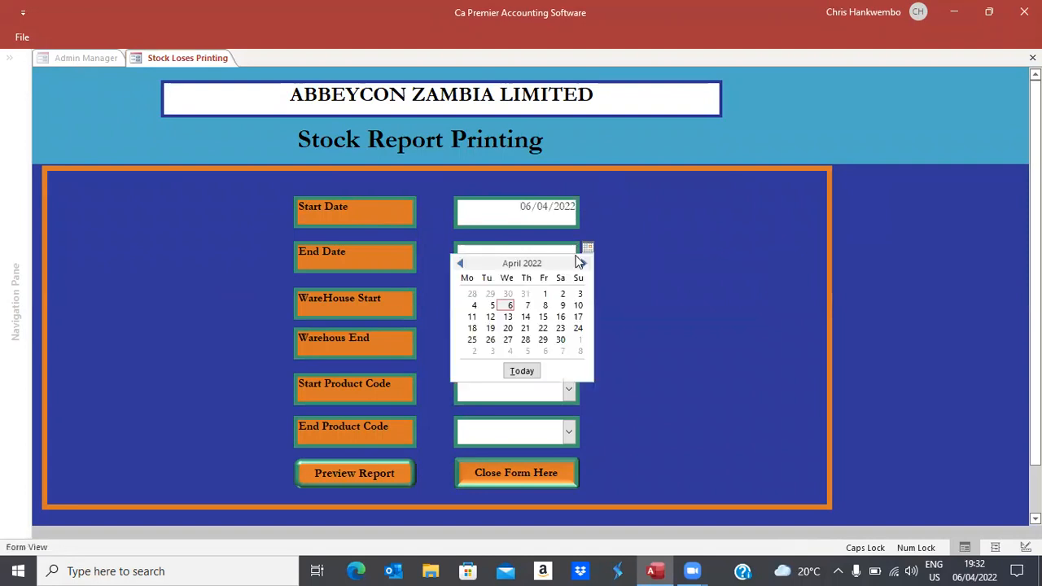
{"action": "left_click", "coordinate": [509, 305]}
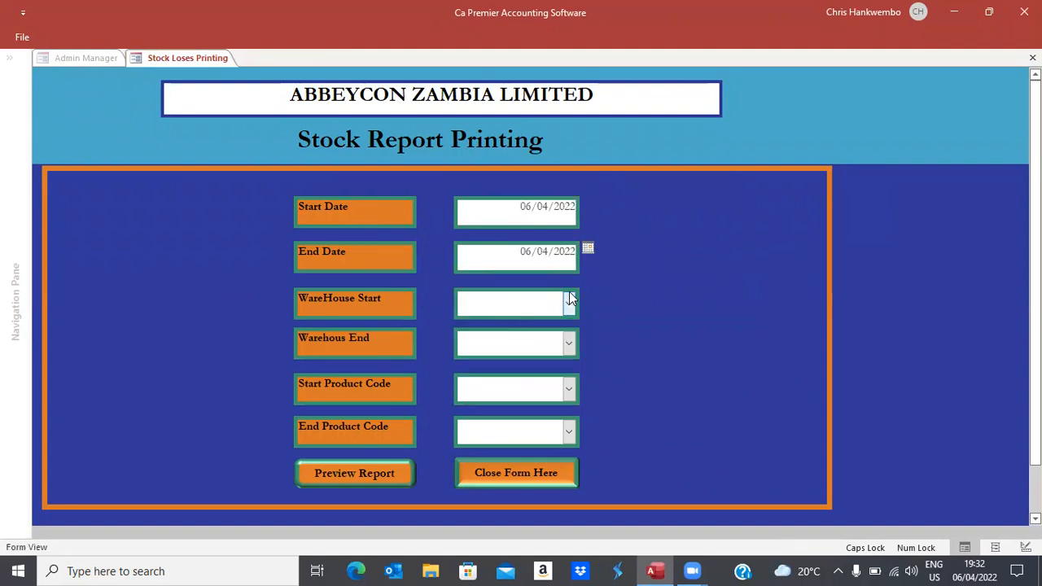
Limit the stock report to the Head Office warehouse and to products from STEEL BARS 20 METRES through BROZE IRON 10 METRES.
{"action": "left_click", "coordinate": [569, 304]}
{"action": "left_click", "coordinate": [490, 329]}
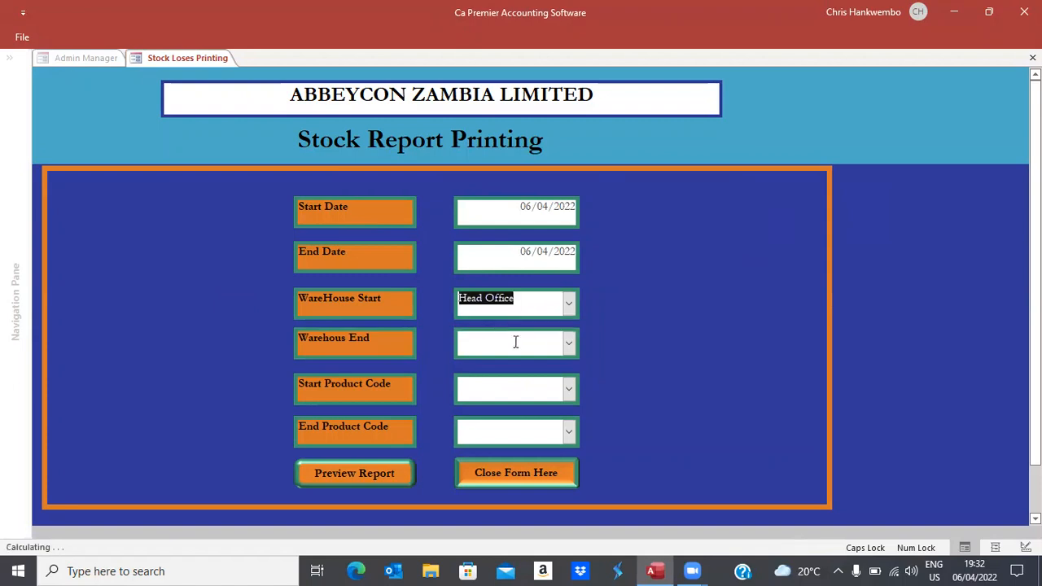
{"action": "left_click", "coordinate": [569, 345]}
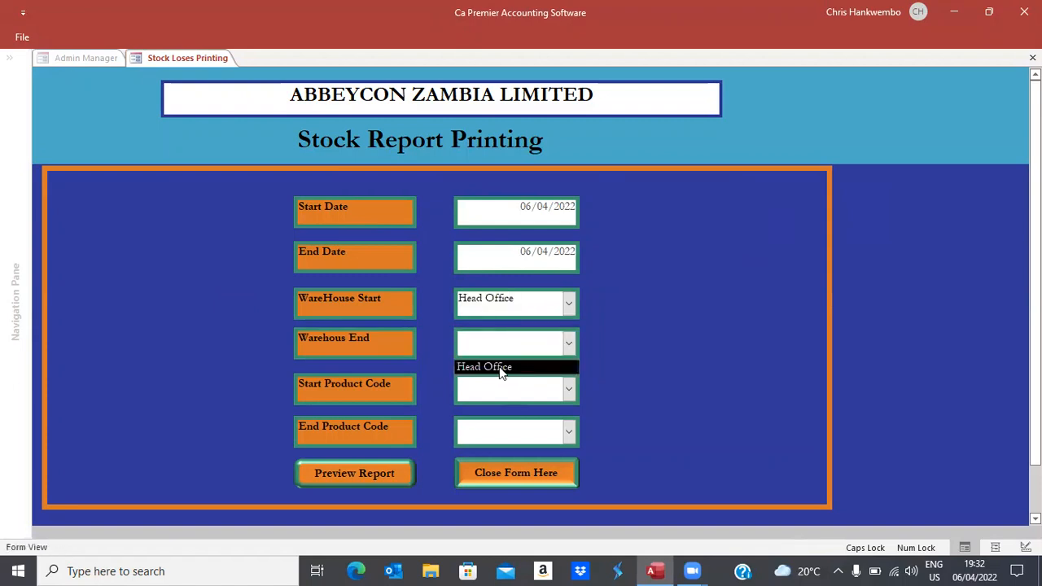
{"action": "left_click", "coordinate": [505, 367]}
{"action": "left_click", "coordinate": [569, 389]}
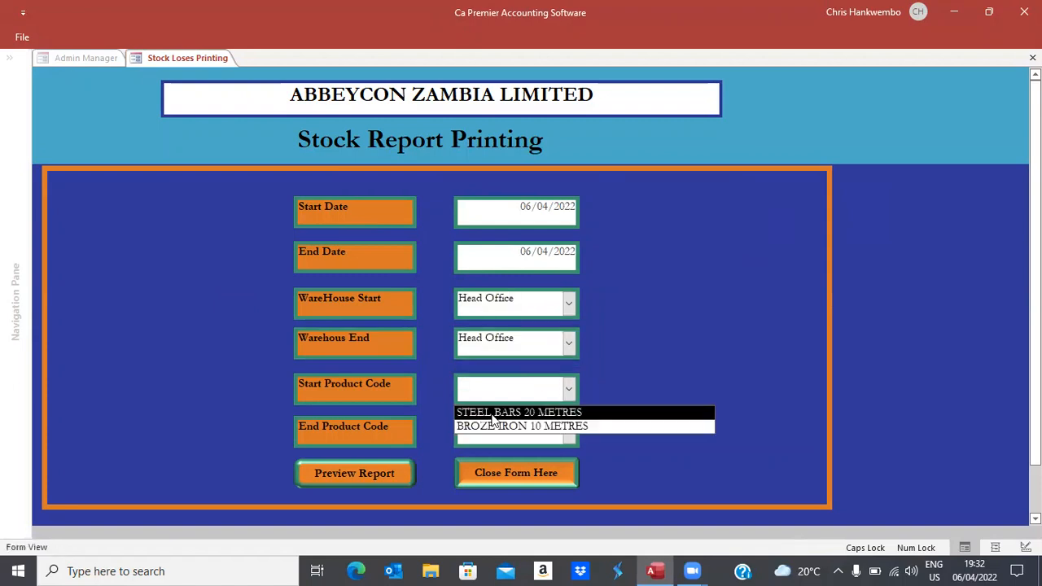
{"action": "left_click", "coordinate": [496, 413]}
{"action": "left_click", "coordinate": [569, 432]}
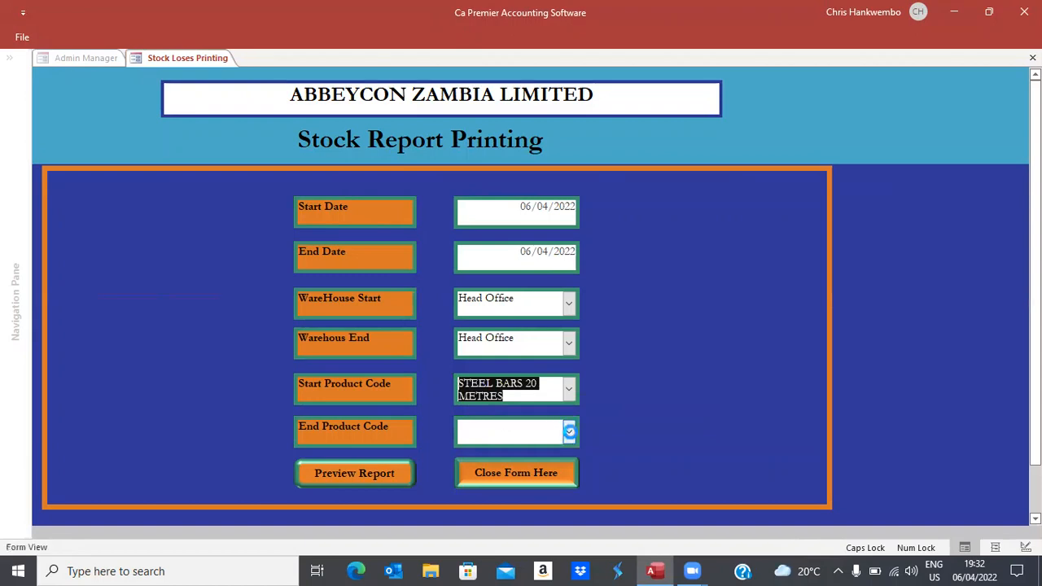
{"action": "left_click", "coordinate": [500, 470]}
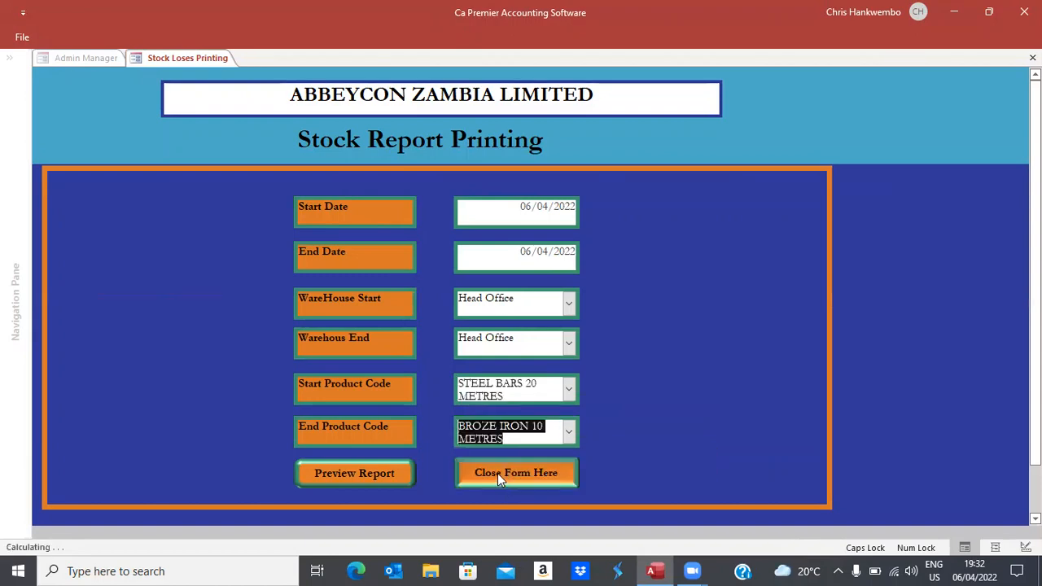
Preview the warehouse stock report, examine the product quantities up close, and close the report and its form.
{"action": "left_click", "coordinate": [336, 471]}
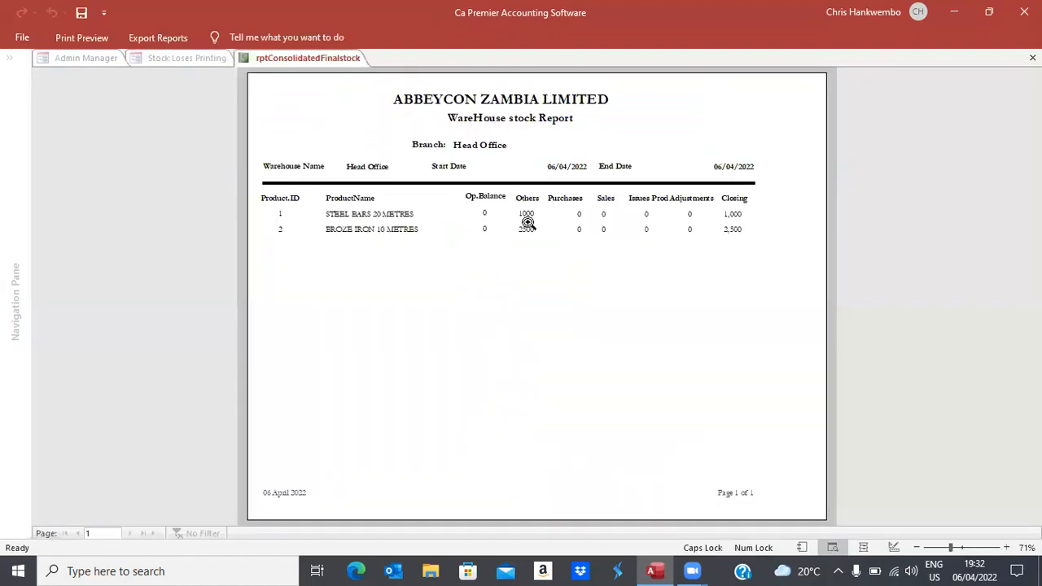
{"action": "left_click", "coordinate": [528, 223]}
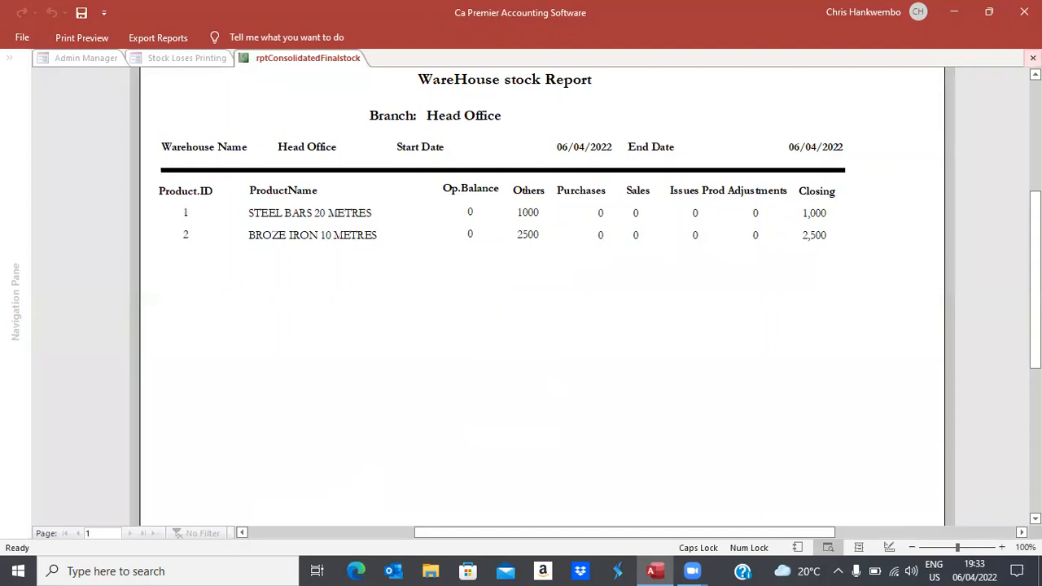
{"action": "left_click", "coordinate": [1032, 58]}
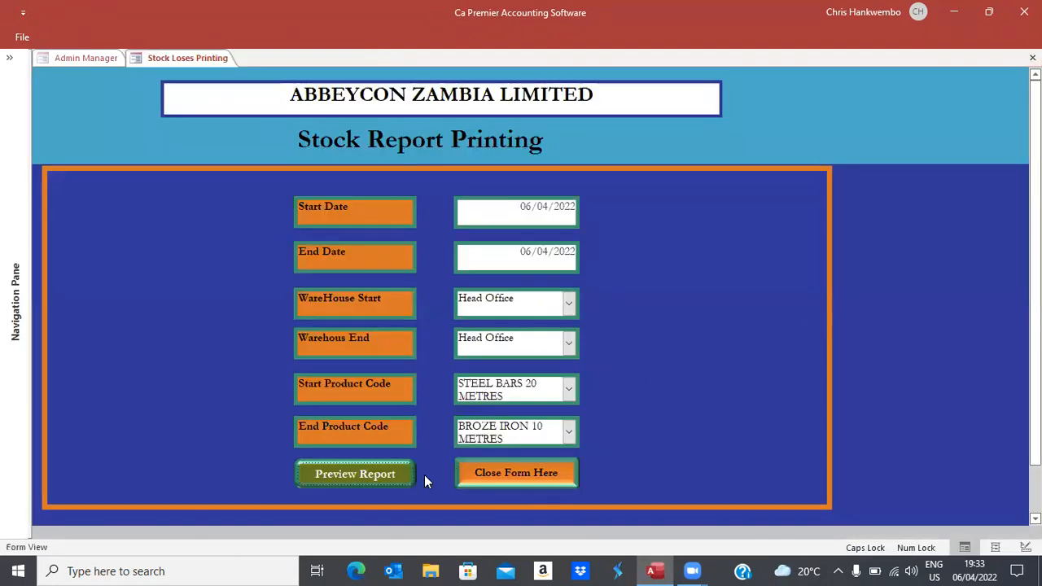
{"action": "left_click", "coordinate": [529, 470]}
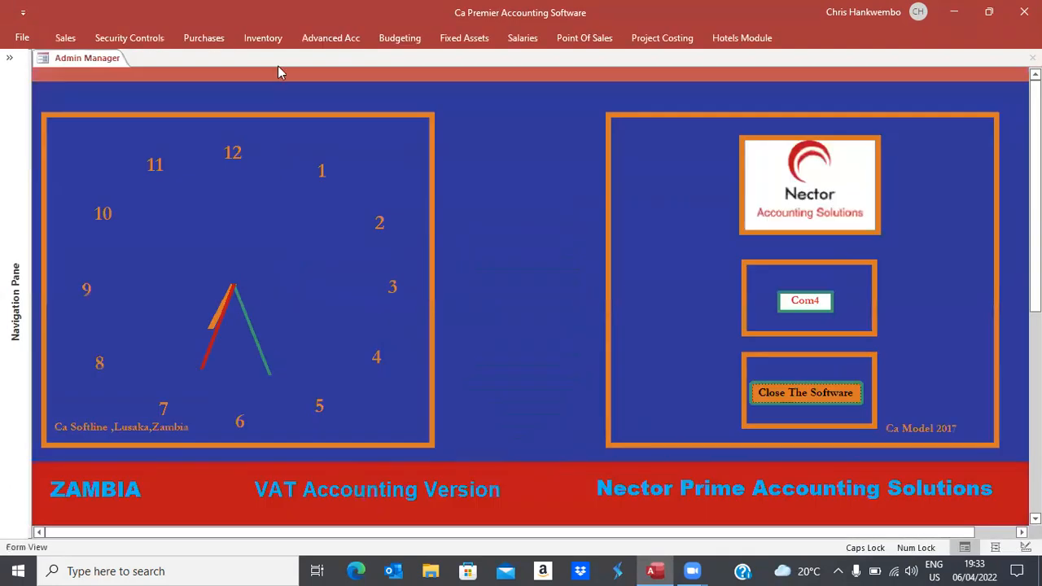
Start a new supplier record with company name KMD SOUTH AFRICA and address BOX.
{"action": "left_click", "coordinate": [213, 39]}
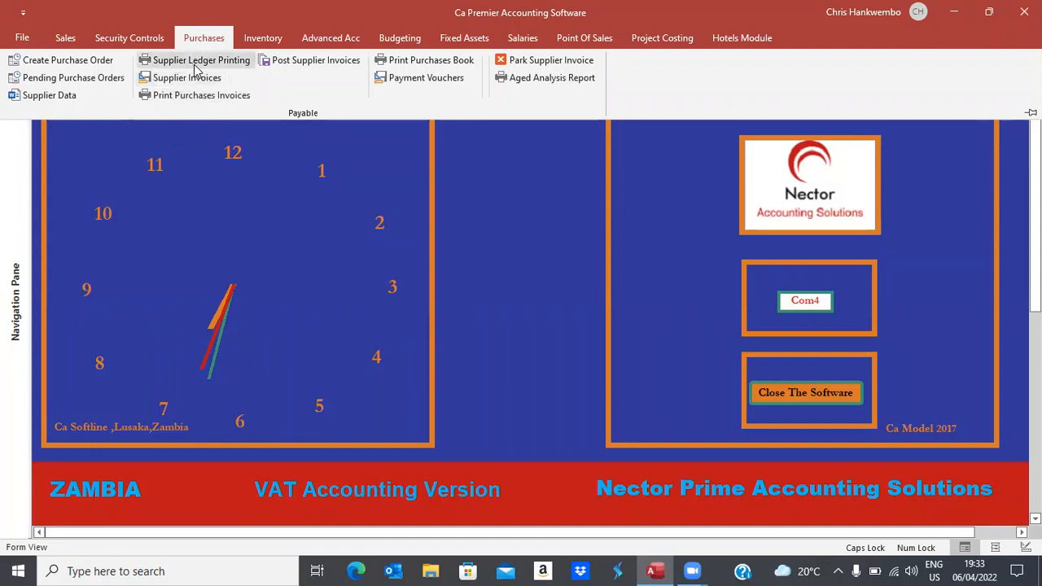
{"action": "left_click", "coordinate": [48, 95]}
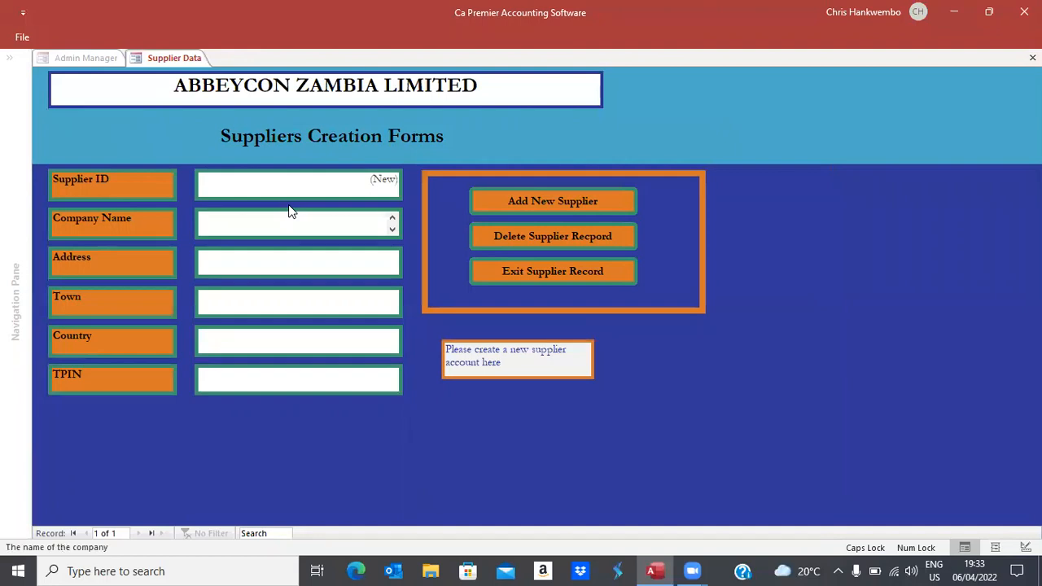
{"action": "type", "text": "KMD SOUTH "}
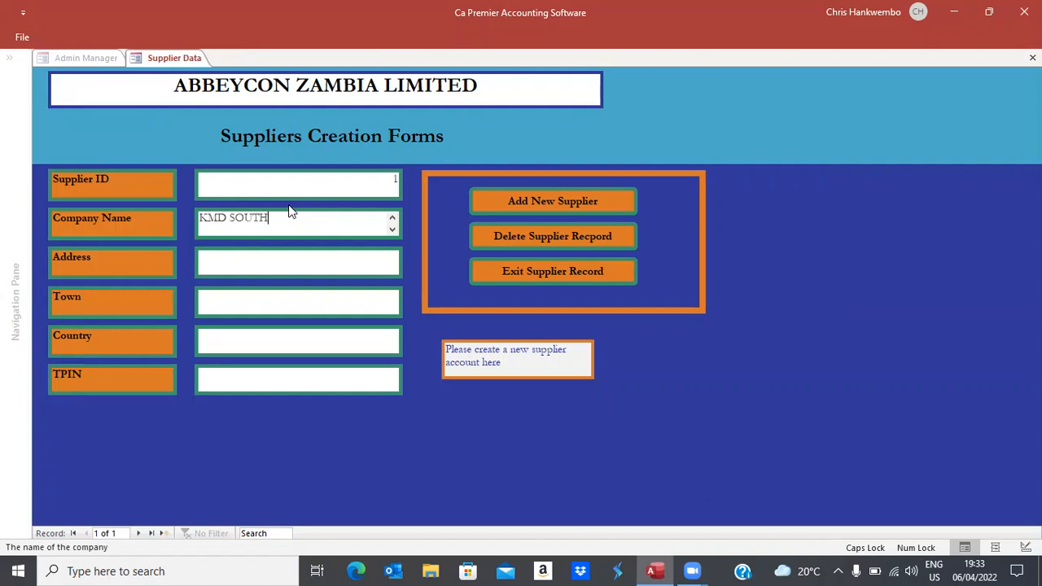
{"action": "type", "text": "AFRICA"}
{"action": "left_click", "coordinate": [247, 268]}
{"action": "type", "text": "BOX"}
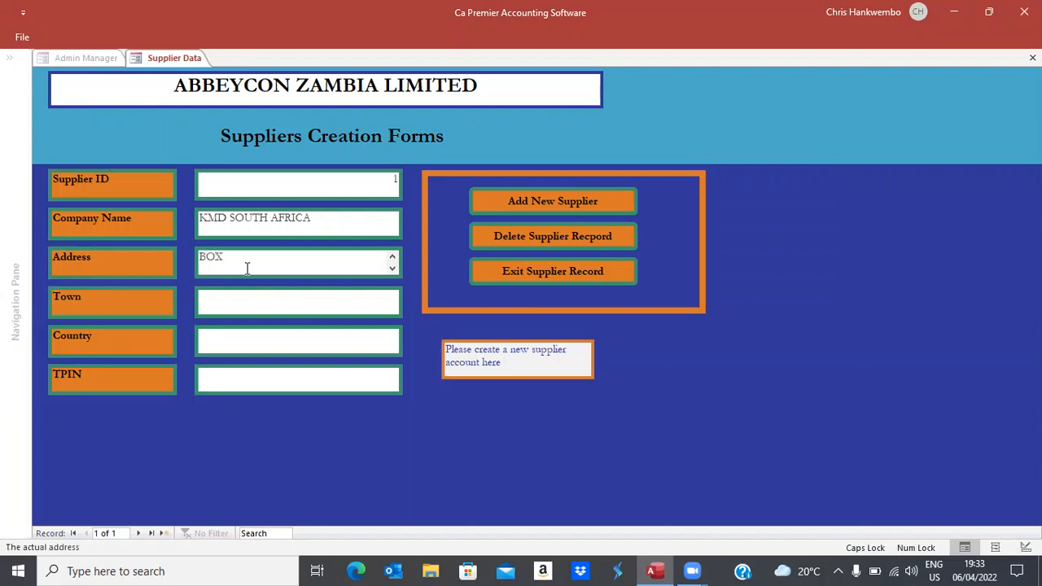
Set the supplier's town to CAPETOWN and country to SOUTH AFRICA, add the supplier, and exit the supplier form.
{"action": "key", "text": "Tab"}
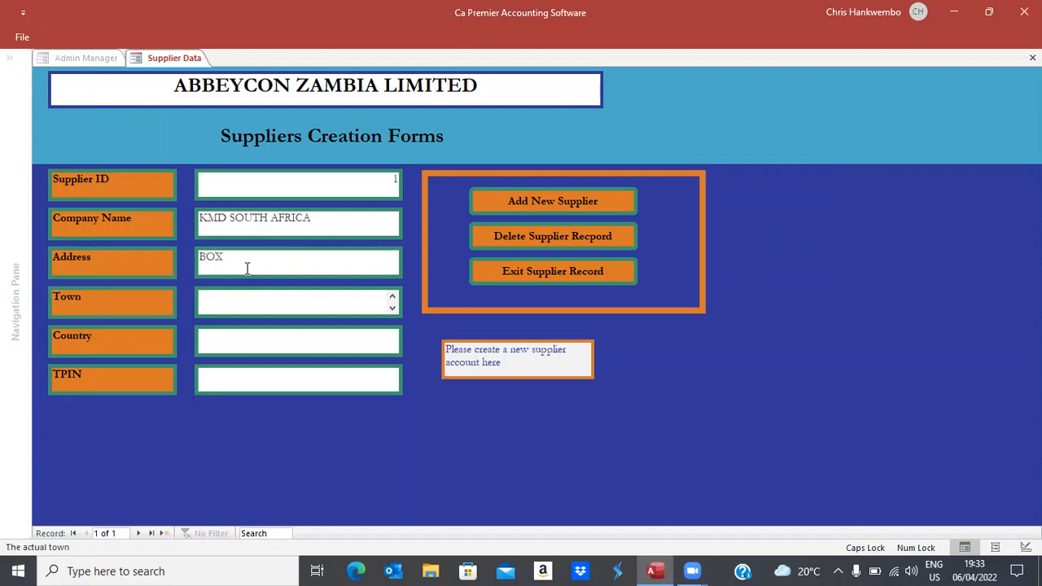
{"action": "type", "text": "CAPETOWN"}
{"action": "left_click", "coordinate": [214, 345]}
{"action": "type", "text": "S"}
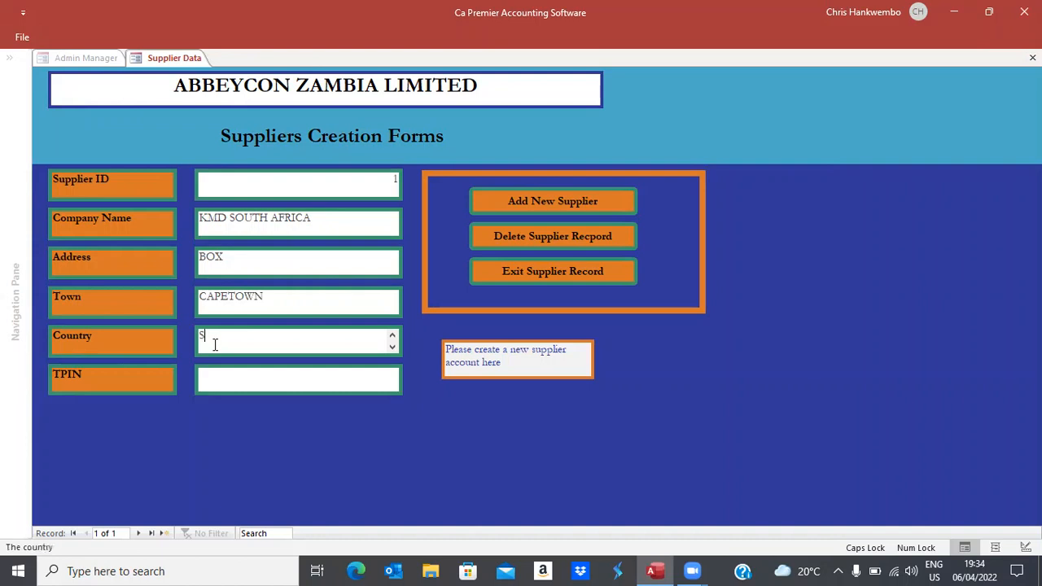
{"action": "type", "text": "OUTH AFRICA"}
{"action": "left_click", "coordinate": [527, 204]}
{"action": "left_click", "coordinate": [527, 271]}
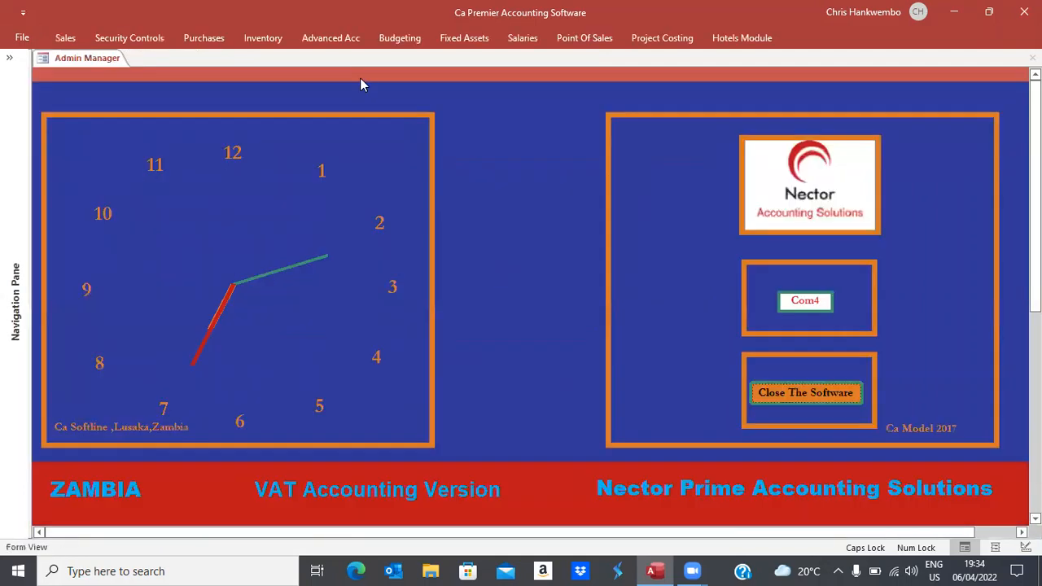
Start a new purchase record with the document type Purchase Order.
{"action": "left_click", "coordinate": [196, 41]}
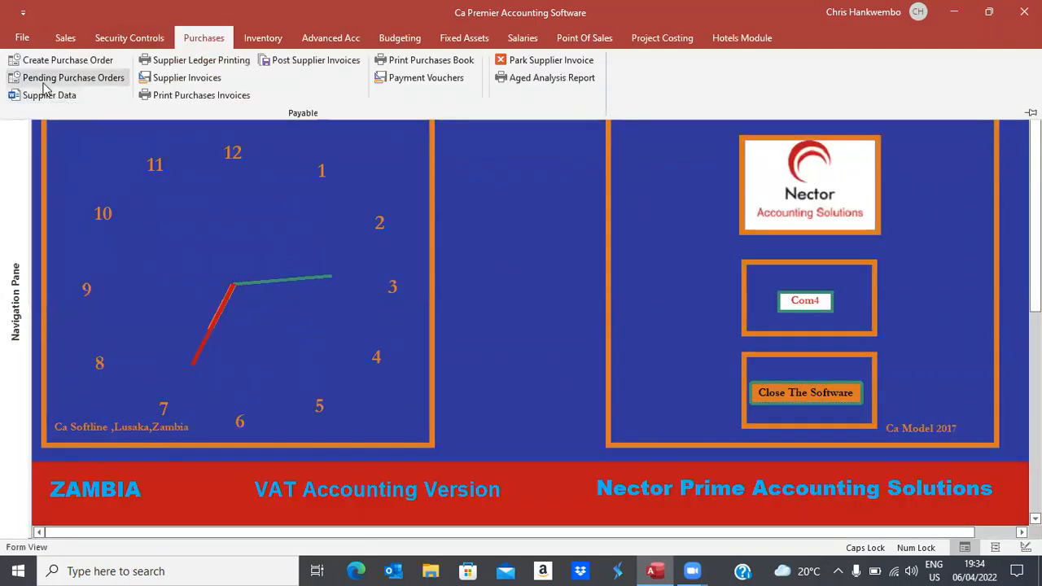
{"action": "left_click", "coordinate": [41, 62]}
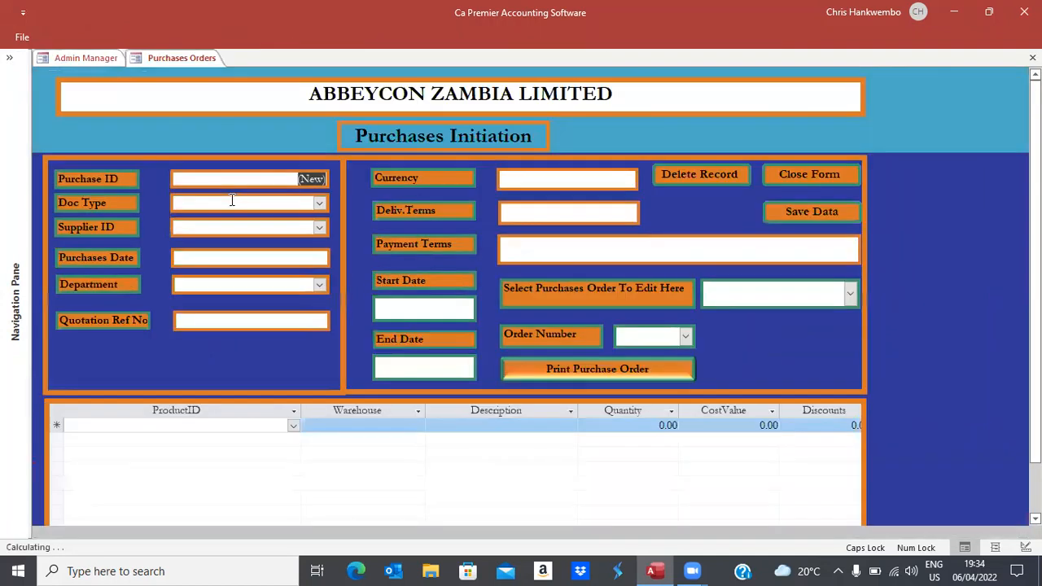
{"action": "left_click", "coordinate": [318, 206]}
{"action": "left_click", "coordinate": [229, 222]}
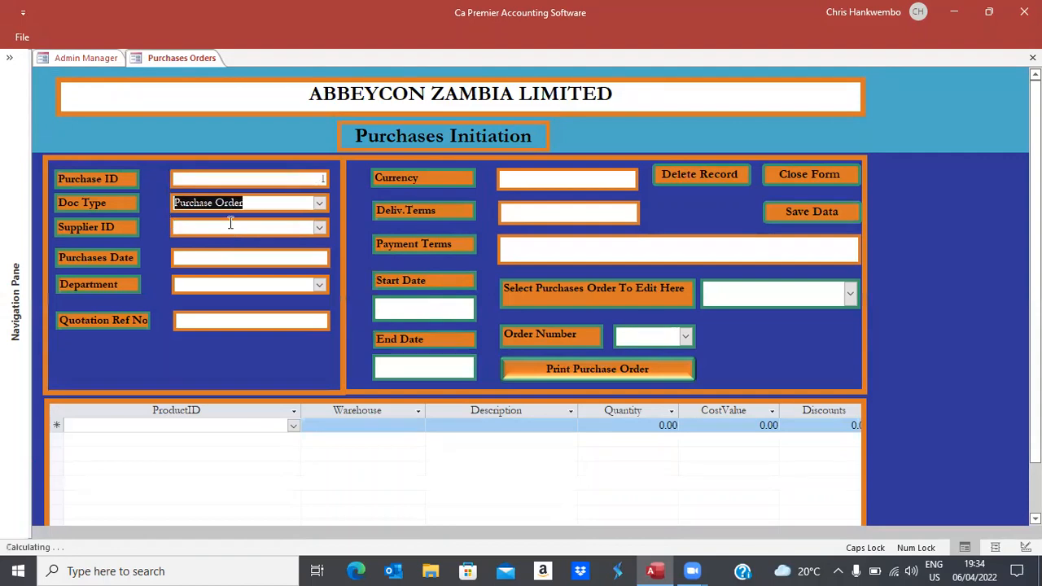
Set the order's supplier to KMD SOUTH AFRICA, purchase date to 06/04/2022 and department to Sales And Marketing.
{"action": "left_click", "coordinate": [231, 222]}
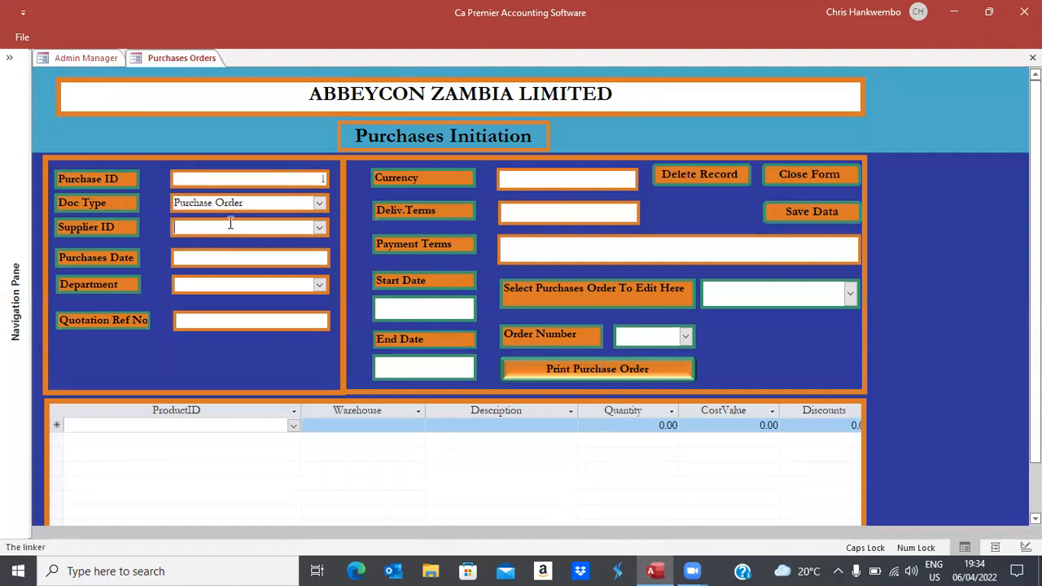
{"action": "left_click", "coordinate": [319, 227]}
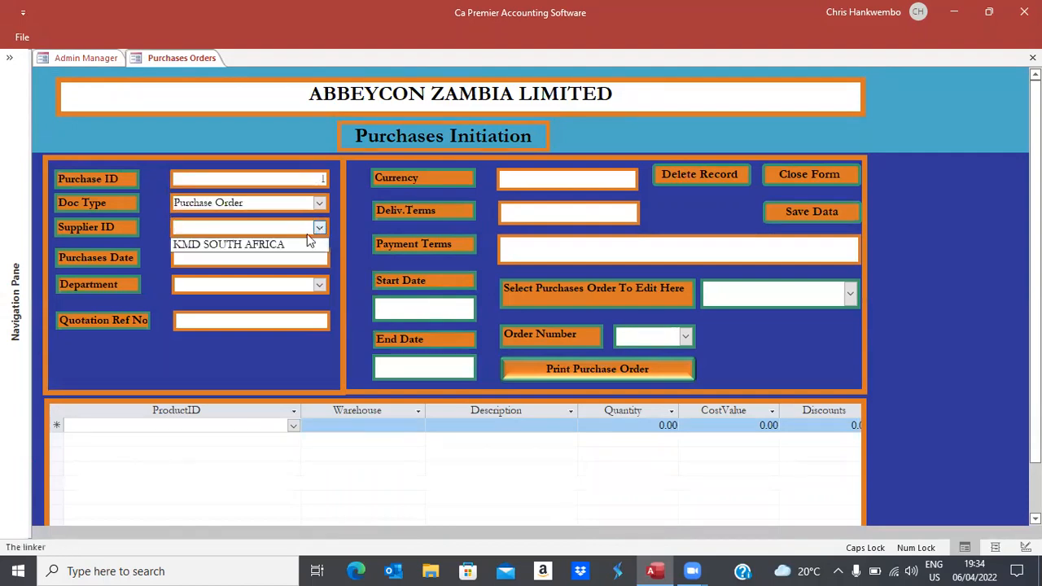
{"action": "left_click", "coordinate": [205, 246]}
{"action": "left_click", "coordinate": [205, 254]}
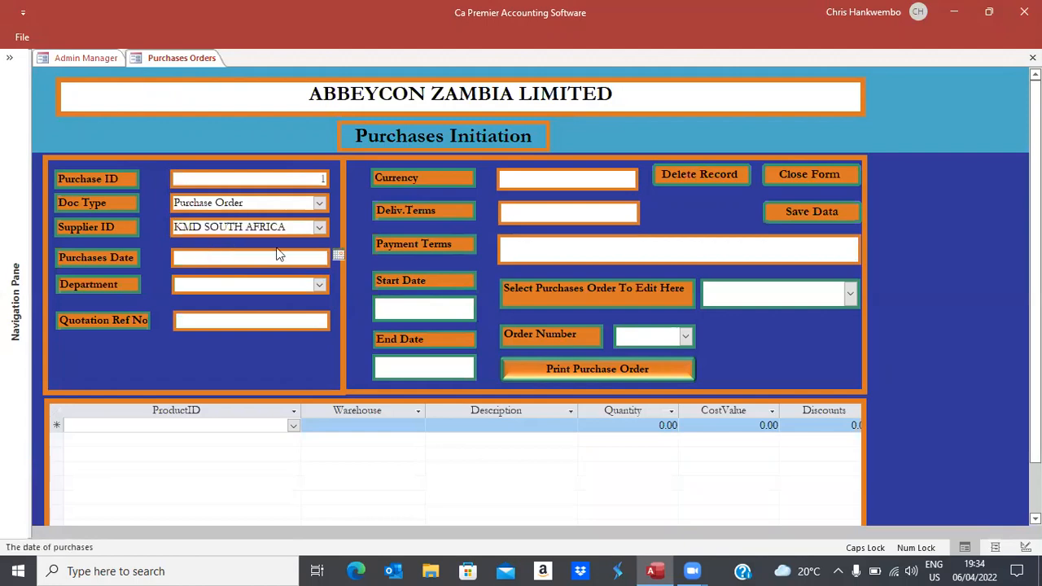
{"action": "left_click", "coordinate": [338, 256]}
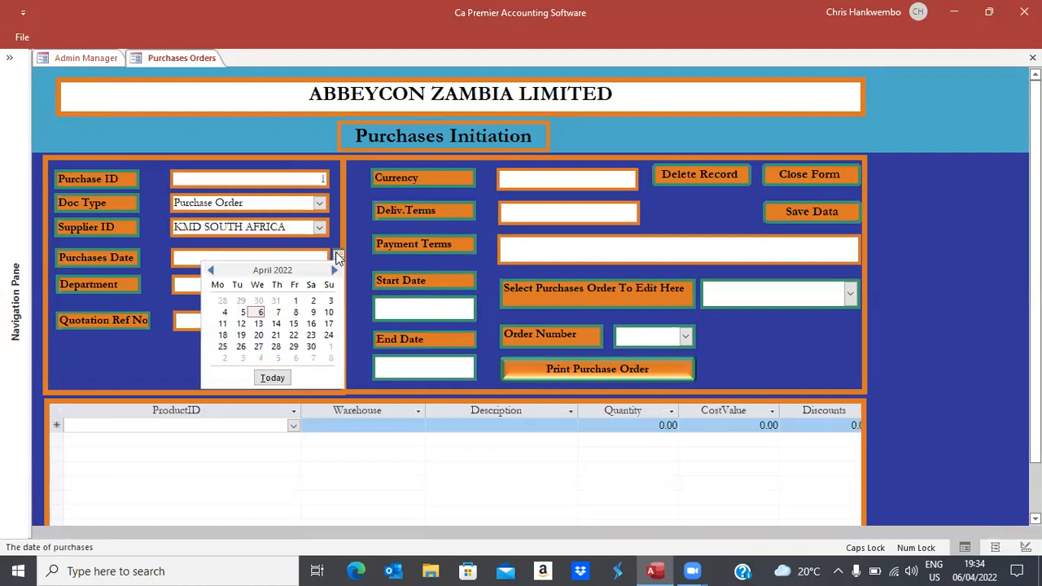
{"action": "left_click", "coordinate": [259, 314]}
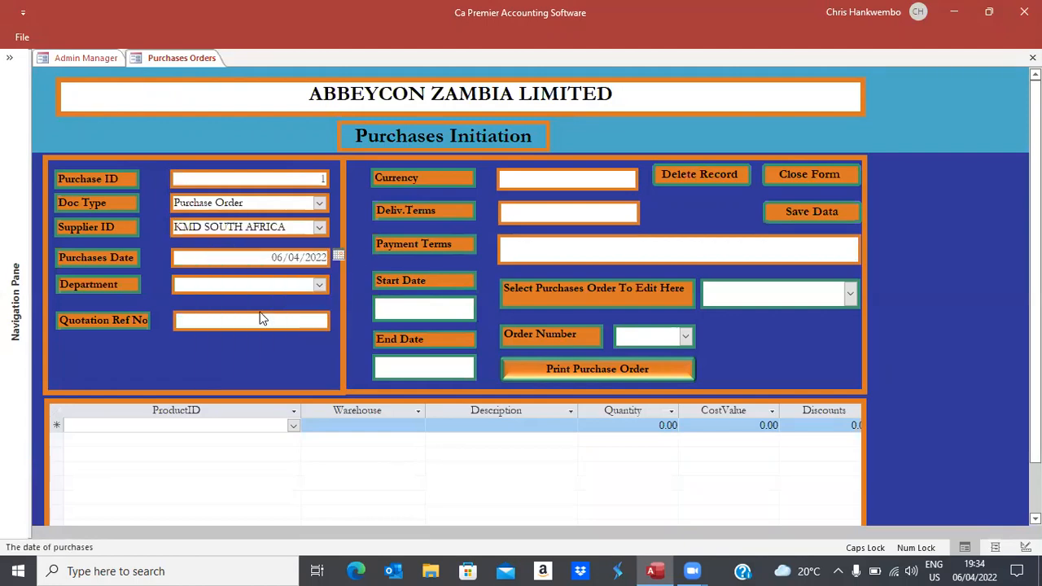
{"action": "left_click", "coordinate": [320, 285]}
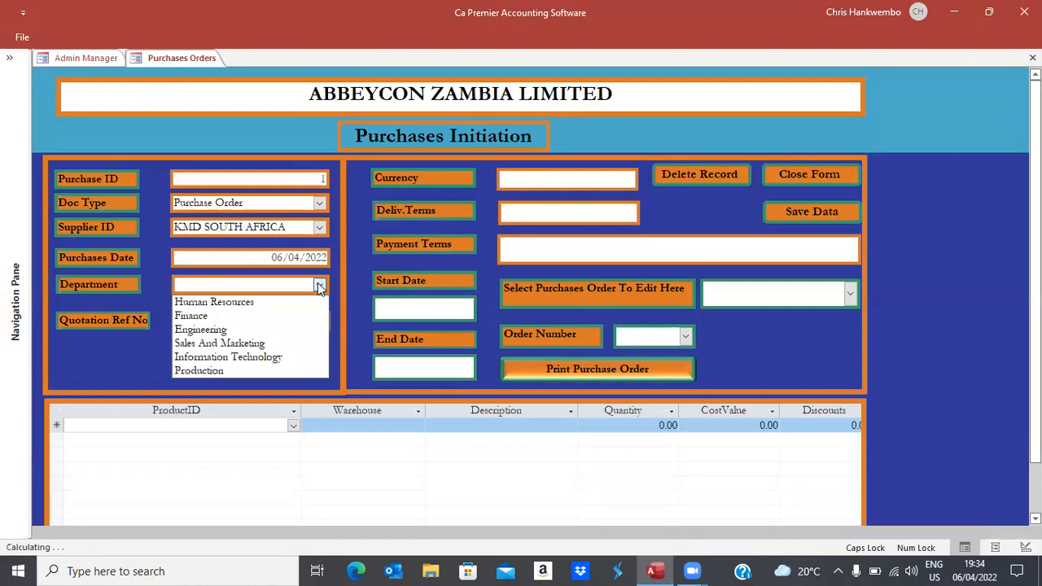
{"action": "left_click", "coordinate": [209, 344]}
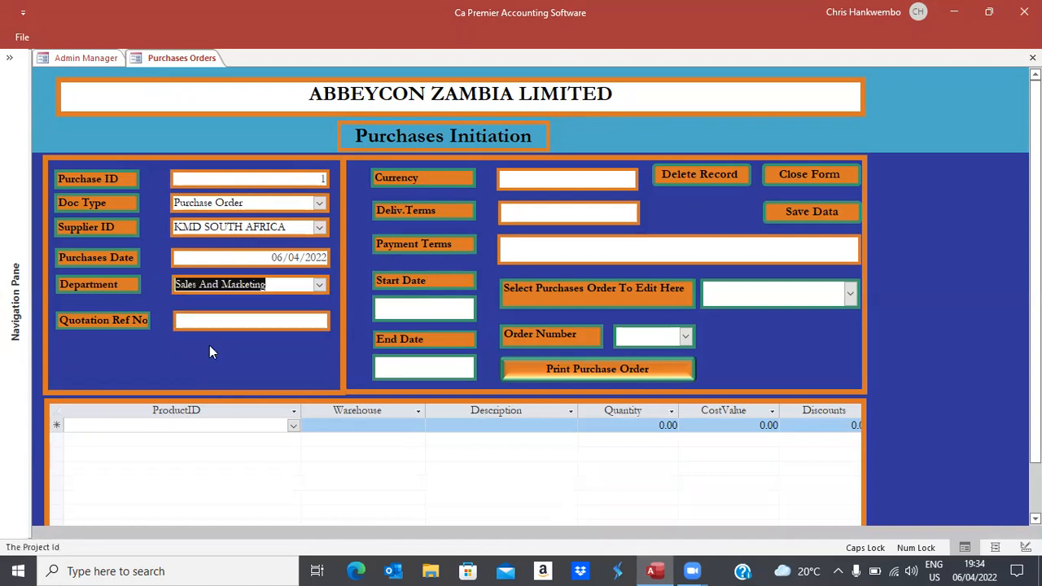
Set the purchase order's currency to USD.
{"action": "key", "text": "Tab"}
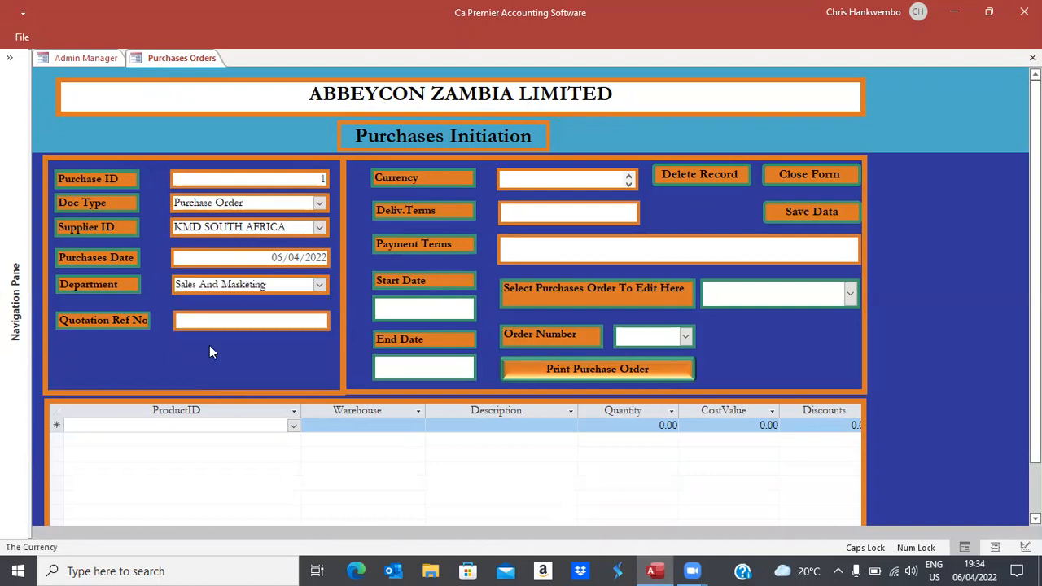
{"action": "type", "text": "ZAR"}
{"action": "key", "text": "BackSpace"}
{"action": "key", "text": "BackSpace"}
{"action": "key", "text": "BackSpace"}
{"action": "type", "text": "USD"}
{"action": "key", "text": "Tab"}
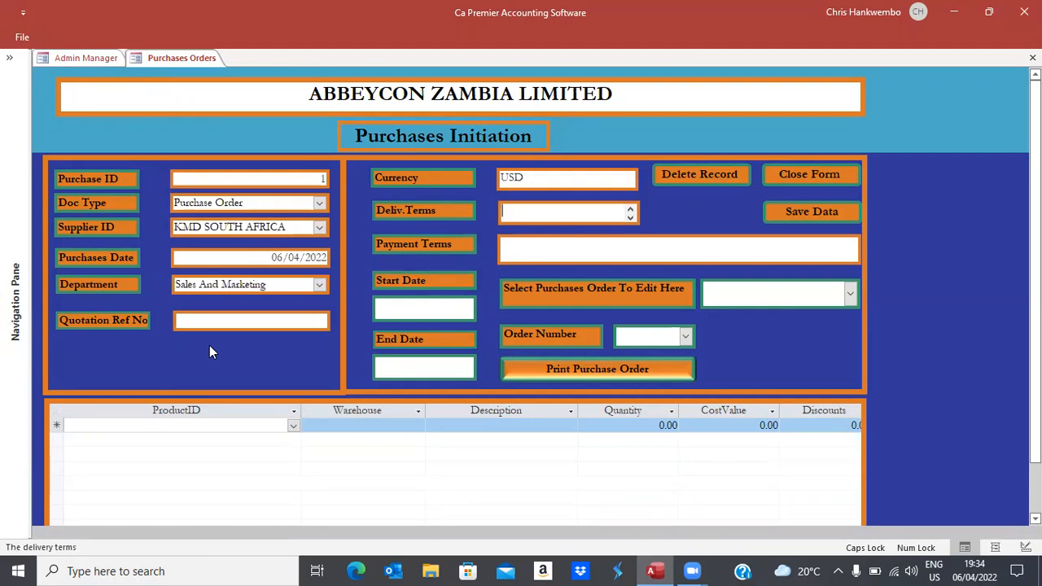
Enter SOON as delivery terms, 30 DAYS as payment terms and NA as the quotation reference.
{"action": "type", "text": "SOON"}
{"action": "key", "text": "Tab"}
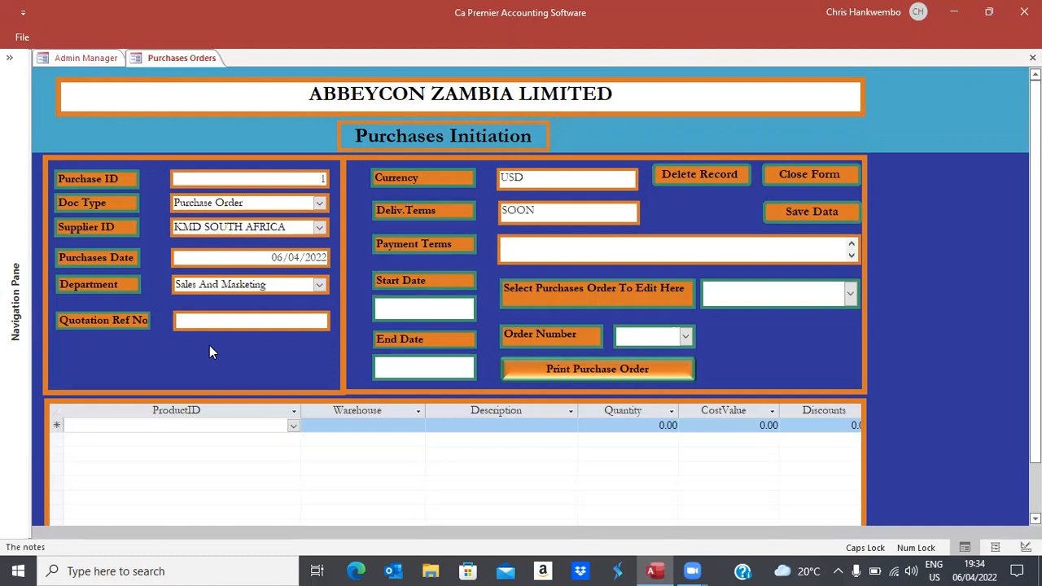
{"action": "type", "text": "30 DAYS"}
{"action": "key", "text": "Tab"}
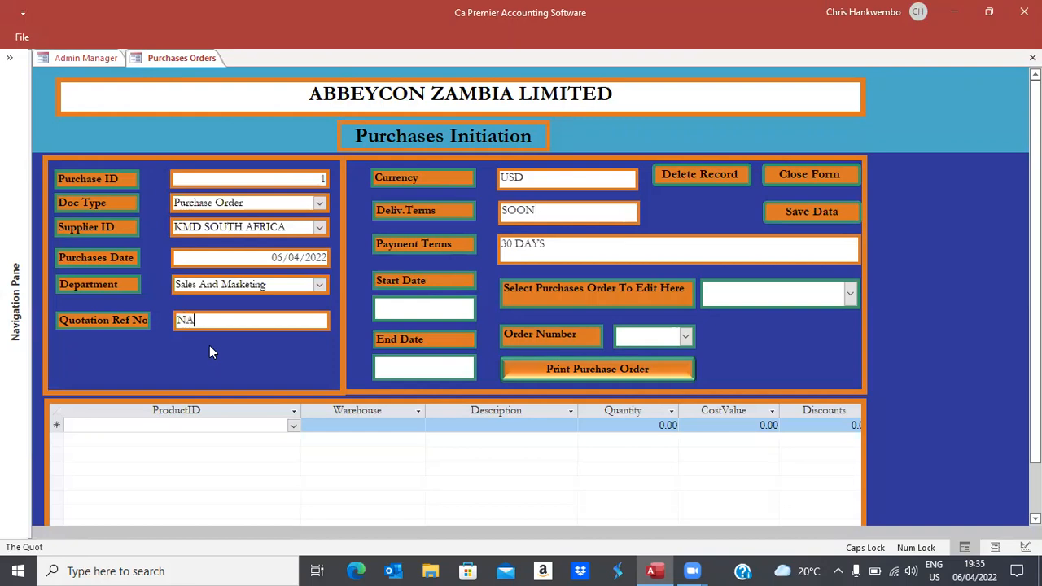
{"action": "key", "text": "Tab"}
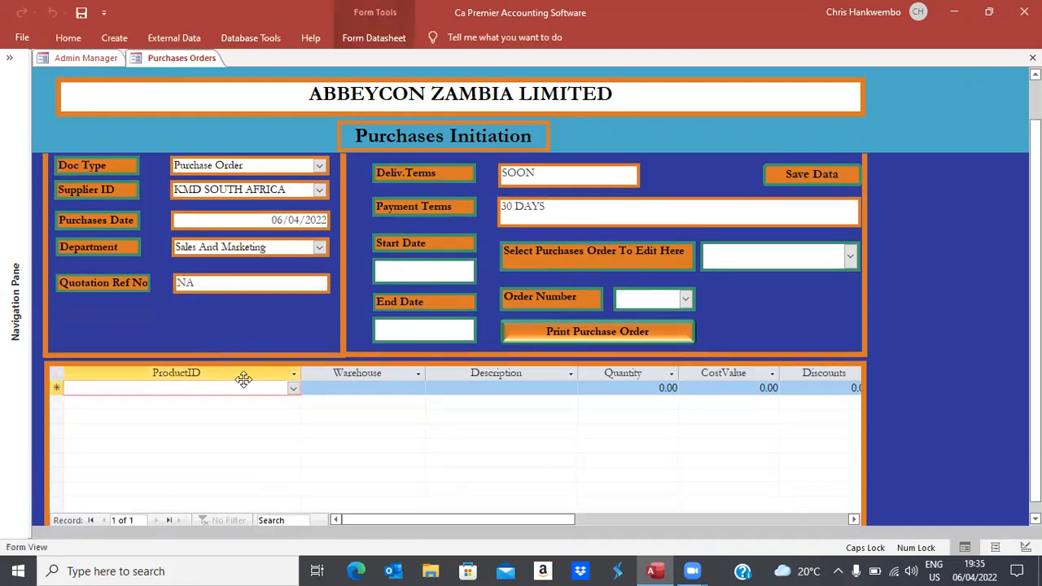
Start the first order line with product STEEL BARS 20 METRES and warehouse Head Office.
{"action": "left_click", "coordinate": [292, 389]}
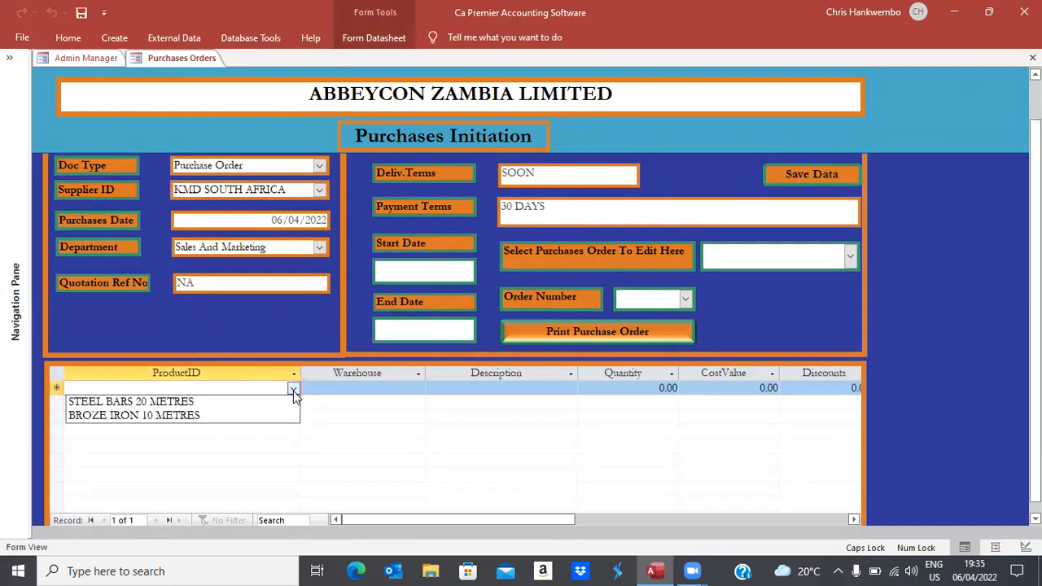
{"action": "left_click", "coordinate": [187, 402]}
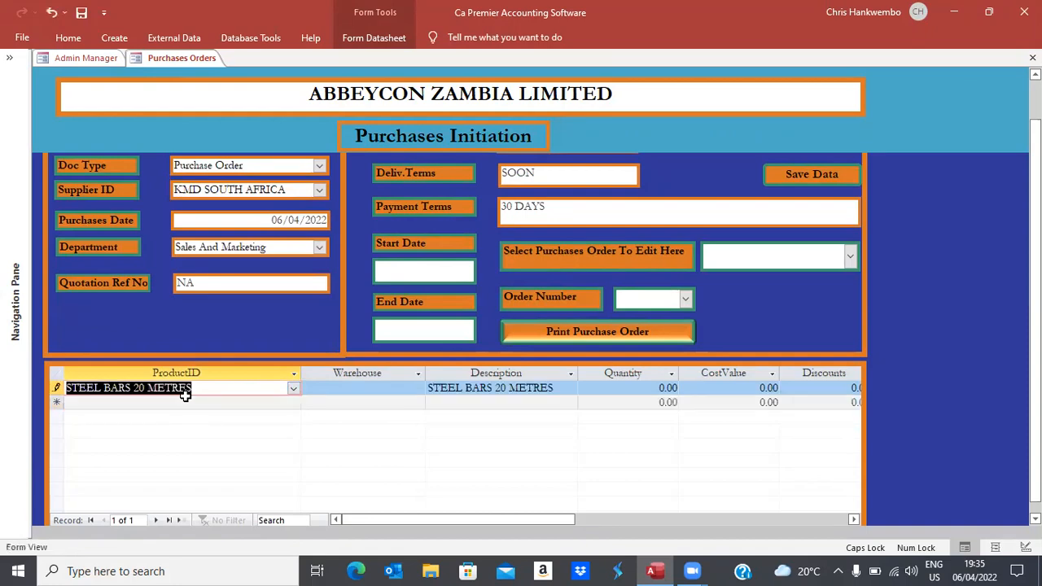
{"action": "key", "text": "Tab"}
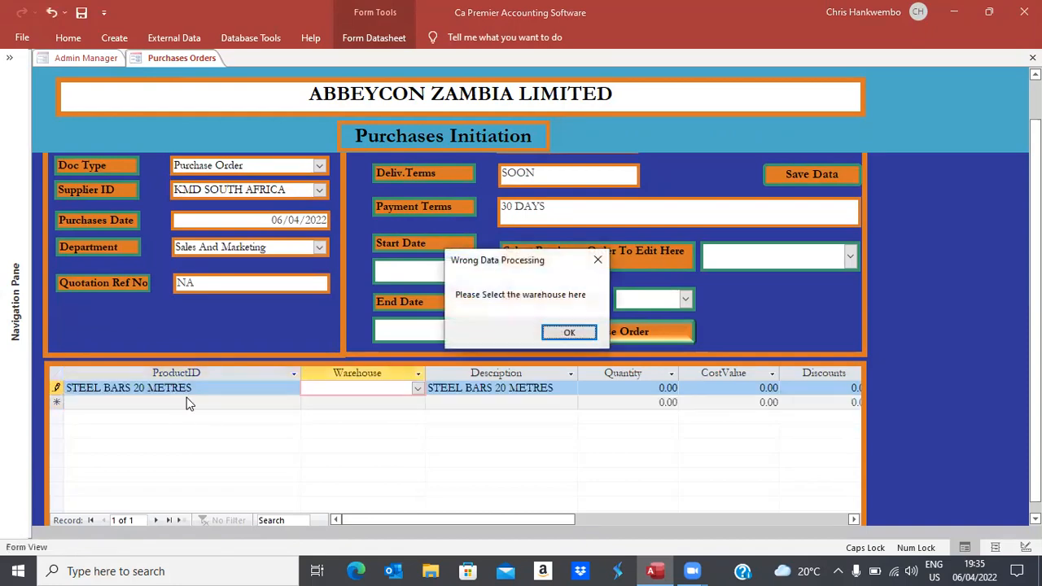
{"action": "left_click", "coordinate": [569, 332]}
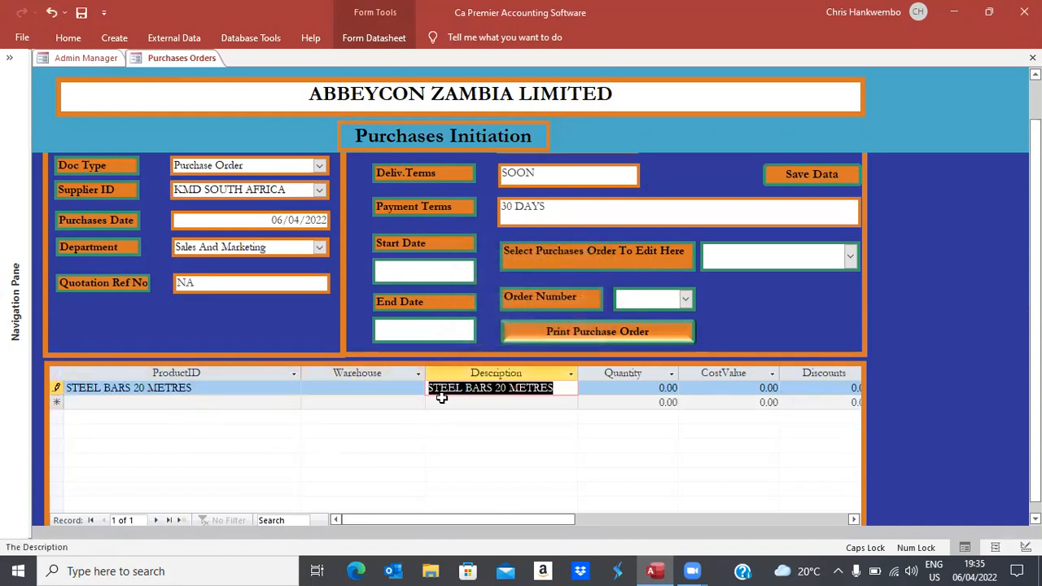
{"action": "left_click", "coordinate": [408, 389]}
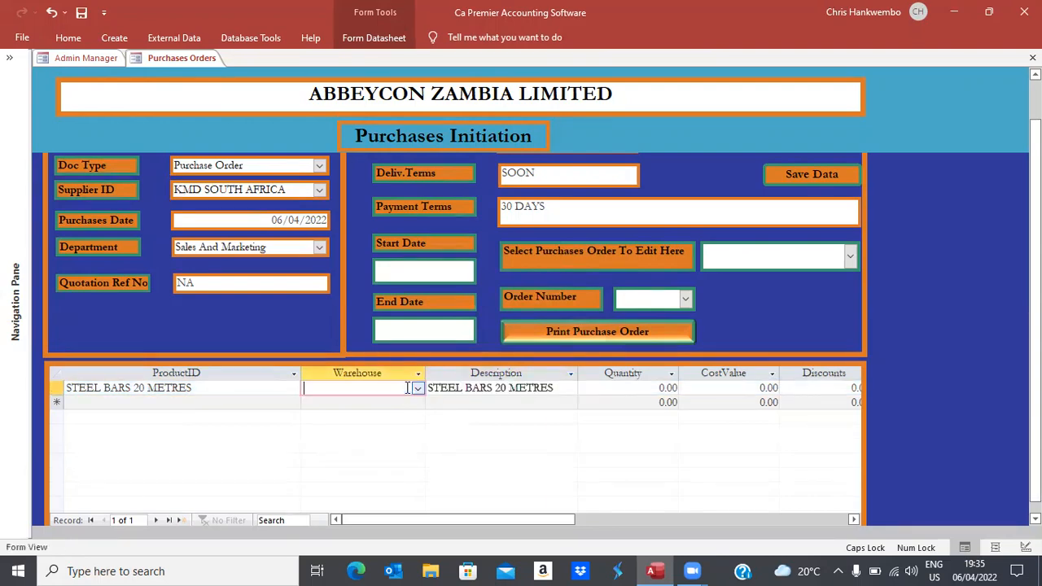
{"action": "left_click", "coordinate": [418, 389]}
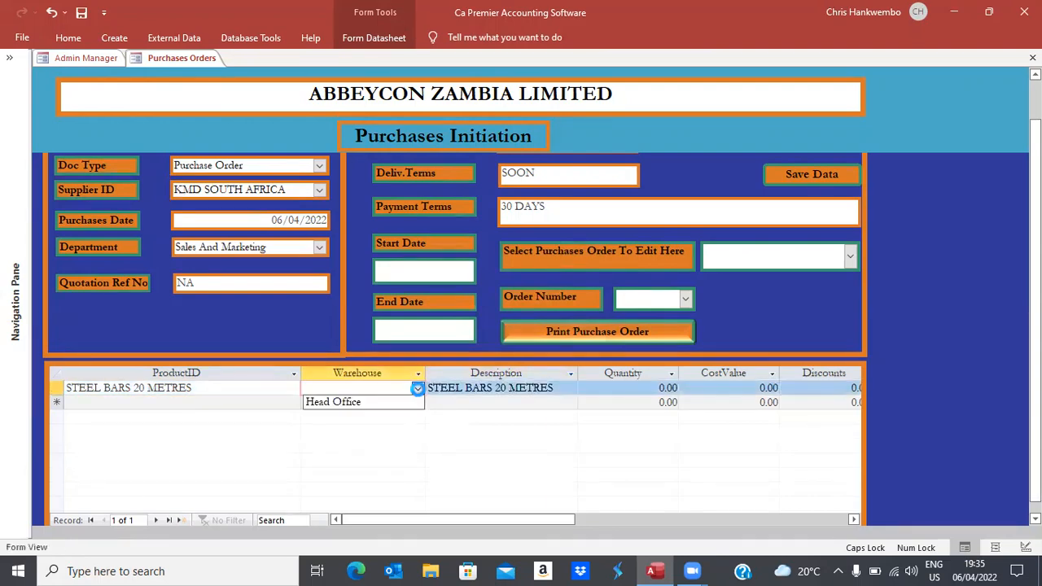
{"action": "left_click", "coordinate": [347, 403]}
{"action": "key", "text": "Tab"}
{"action": "key", "text": "Tab"}
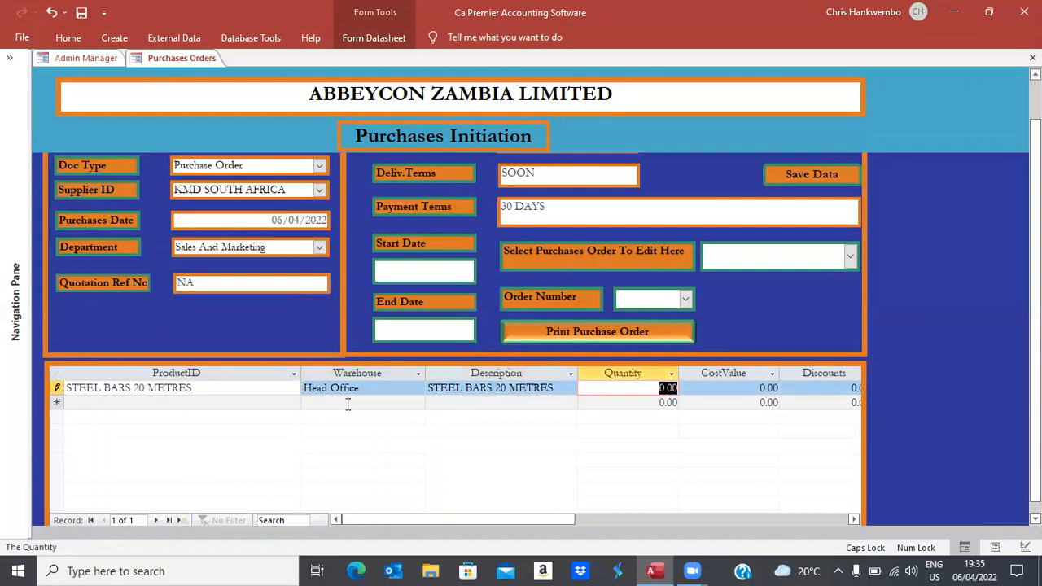
Set the steel bars line's quantity to 500 and its cost value to 110.
{"action": "type", "text": "500"}
{"action": "key", "text": "Tab"}
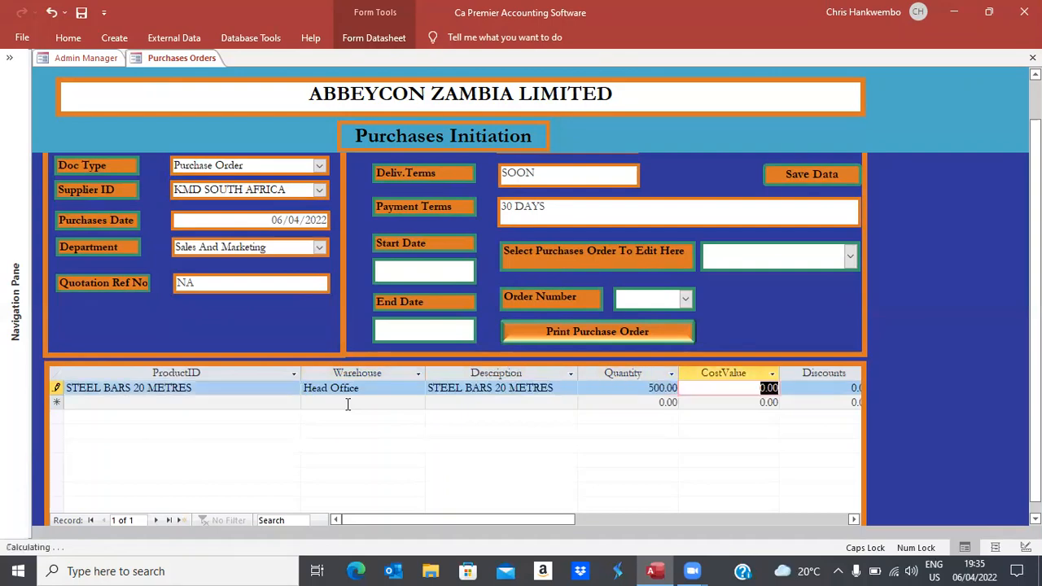
{"action": "key", "text": "Tab"}
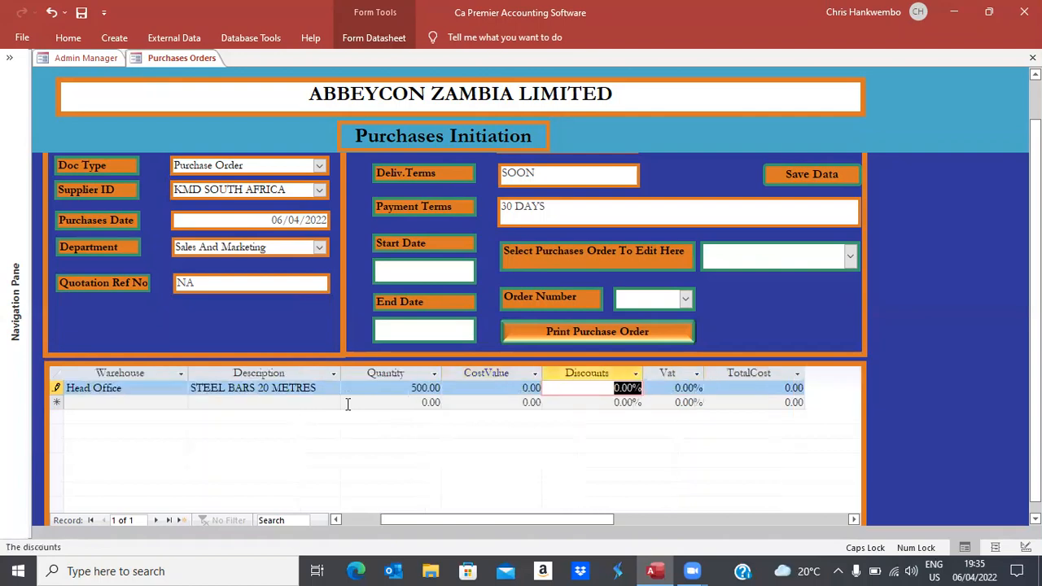
{"action": "key", "text": "shift+Tab"}
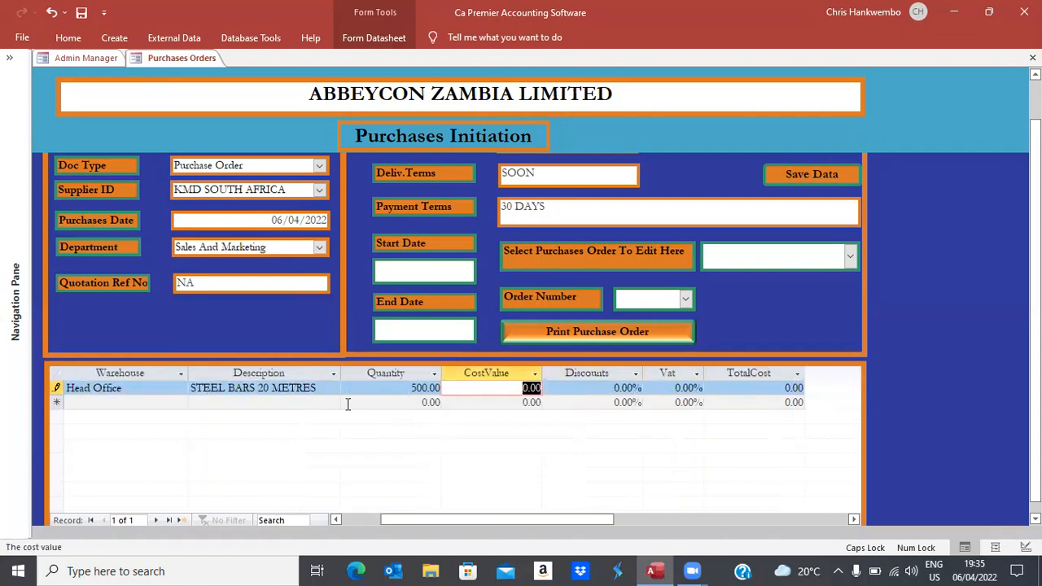
{"action": "type", "text": "1"}
{"action": "type", "text": "10"}
{"action": "key", "text": "Tab"}
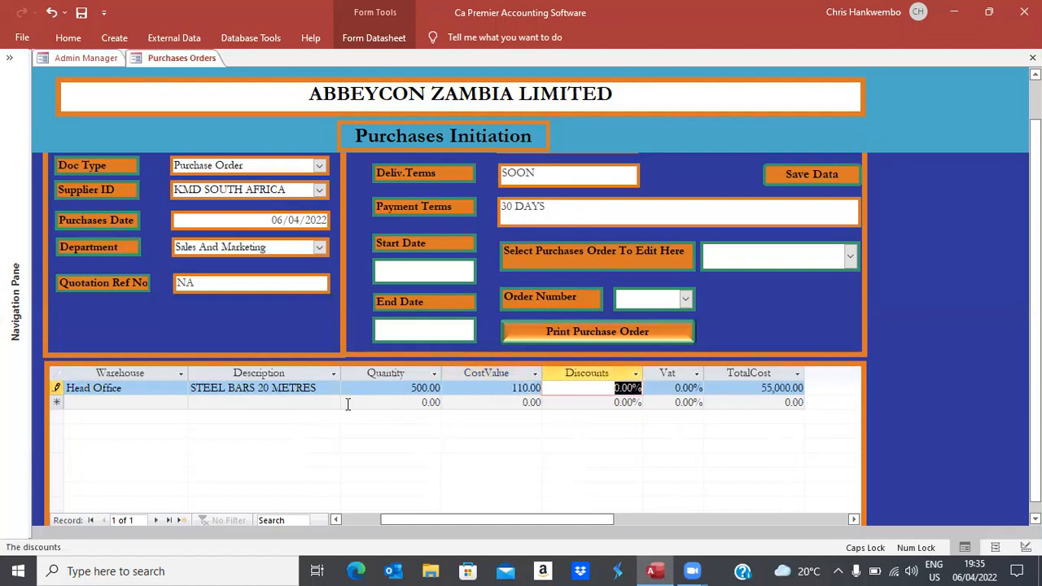
Change the steel bars line's cost value to 40 and complete the line.
{"action": "key", "text": "shift+Tab"}
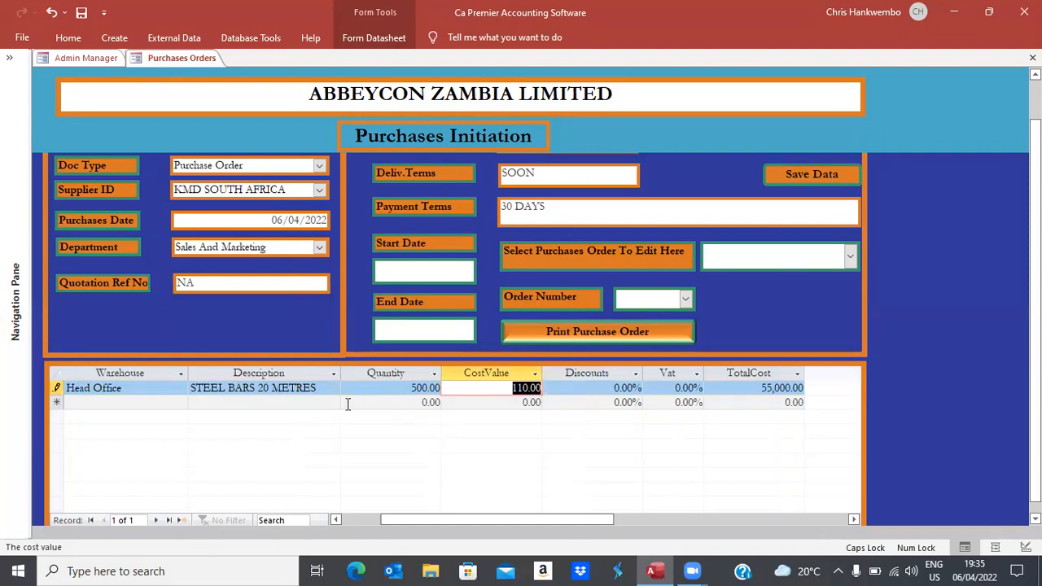
{"action": "type", "text": "40"}
{"action": "key", "text": "Tab"}
{"action": "key", "text": "Tab"}
{"action": "key", "text": "Tab"}
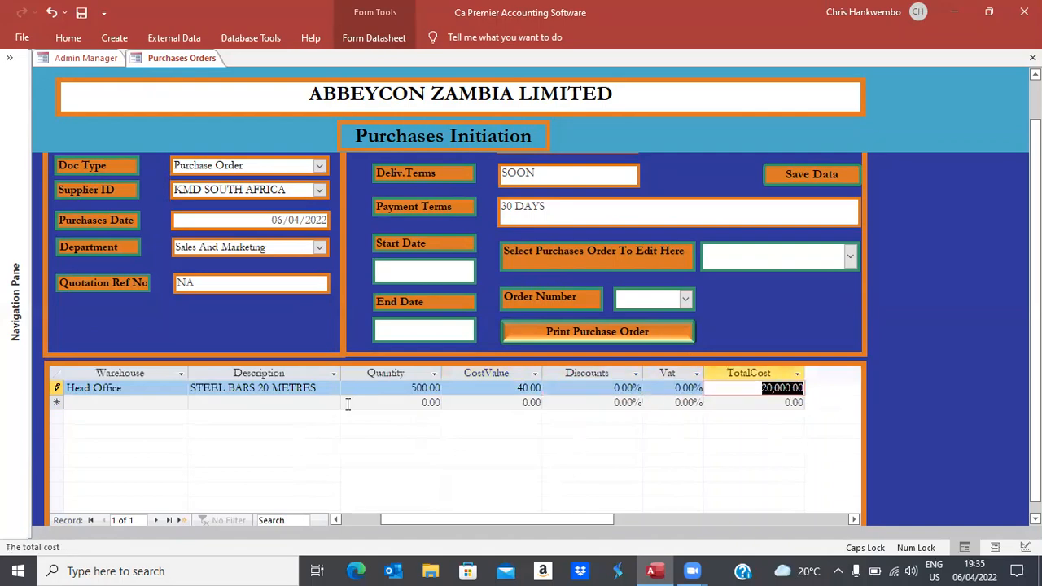
{"action": "key", "text": "Tab"}
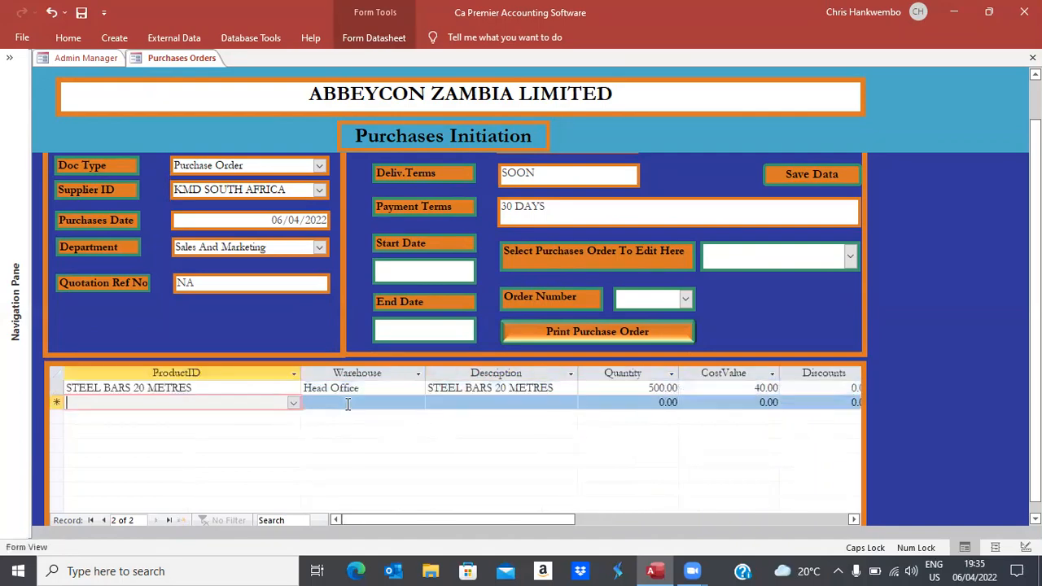
Add a second order line with product BROZE IRON 10 METRES and warehouse Head Office.
{"action": "left_click", "coordinate": [293, 403]}
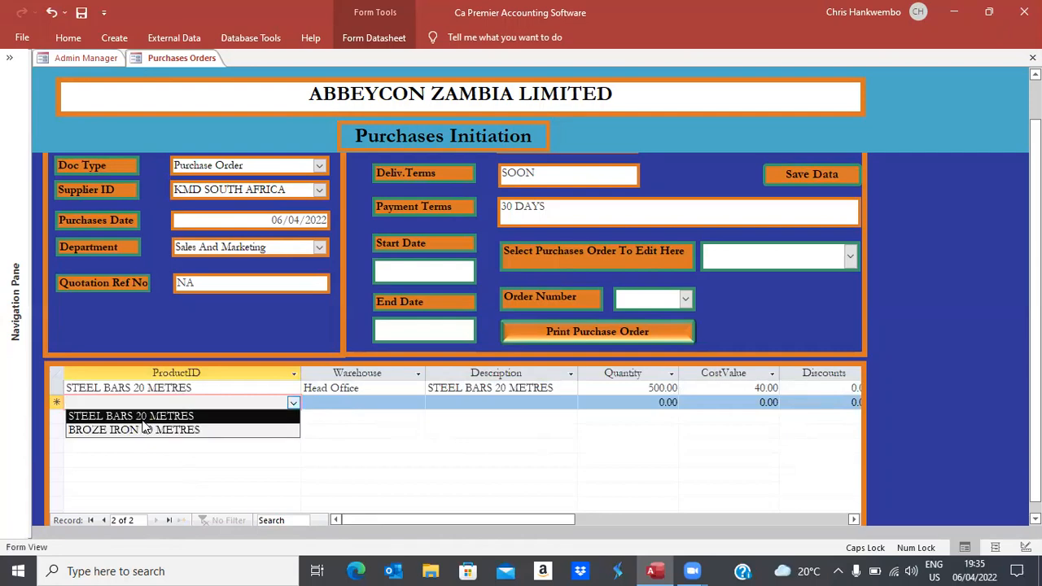
{"action": "left_click", "coordinate": [148, 430]}
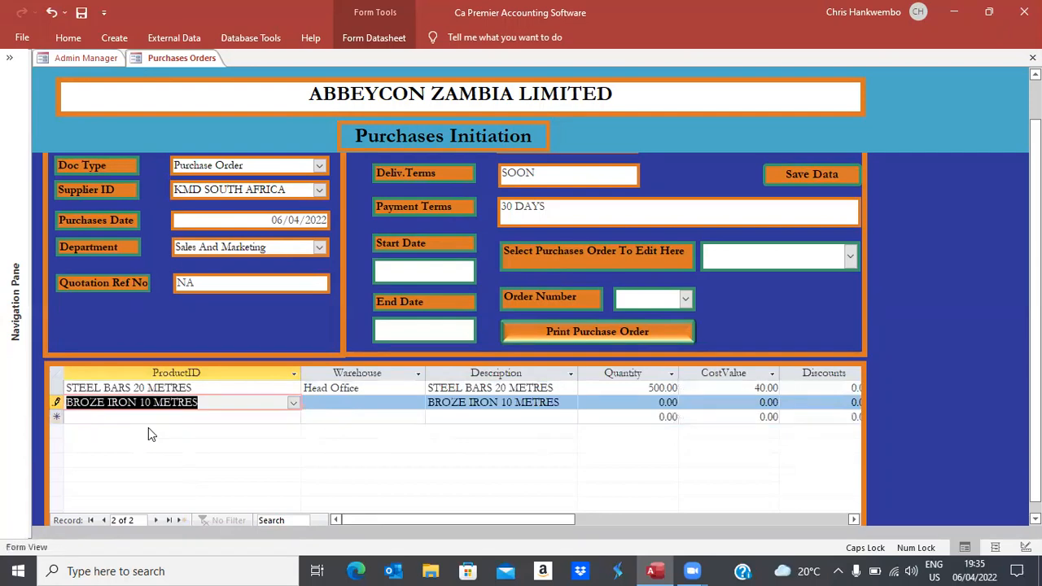
{"action": "key", "text": "Tab"}
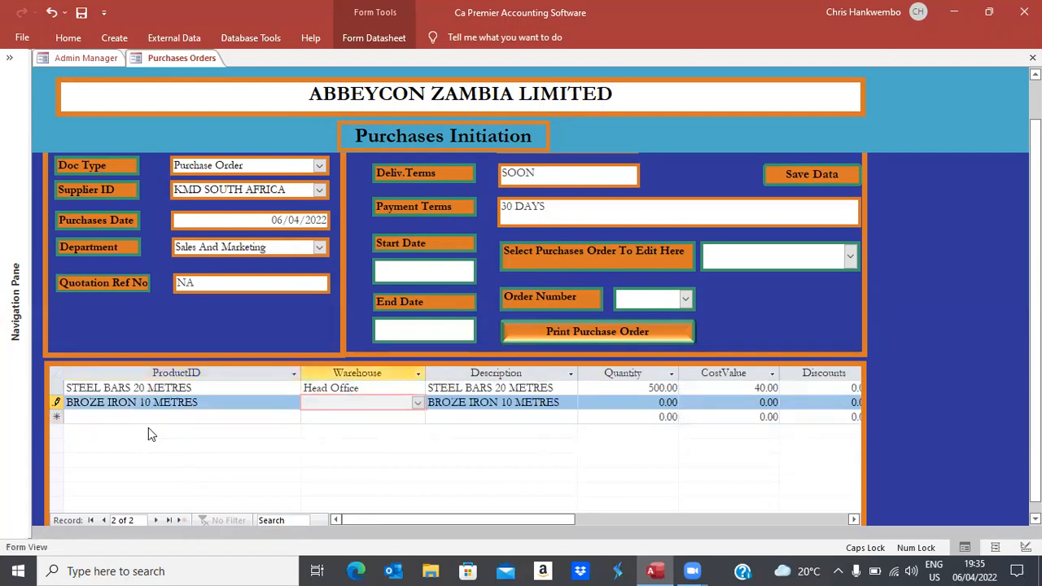
{"action": "type", "text": "Head Office"}
{"action": "key", "text": "Tab"}
{"action": "key", "text": "Tab"}
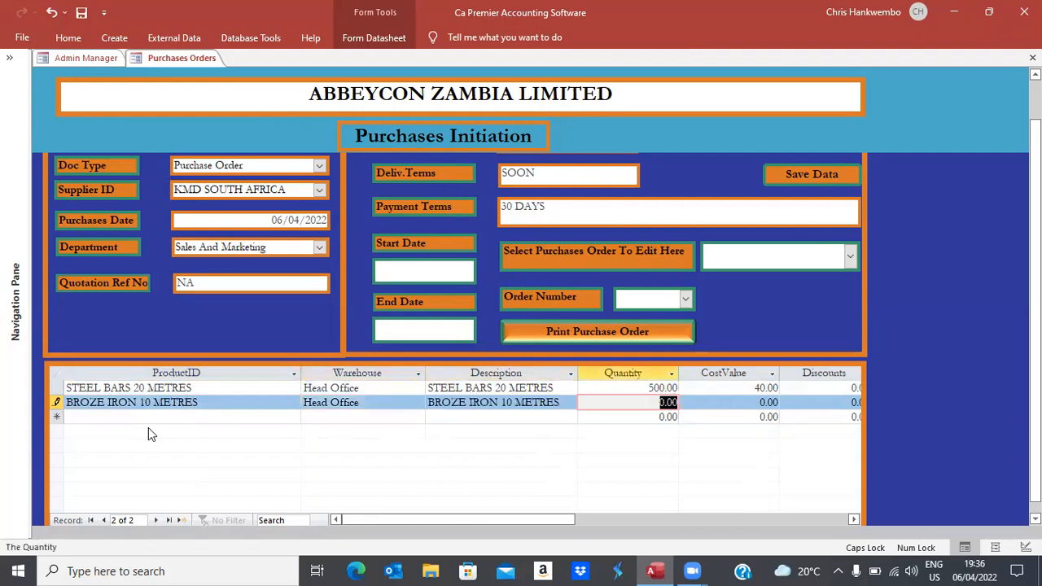
Set the BROZE IRON line's quantity to 500 and cost value to 35, and save the purchase order.
{"action": "type", "text": "500"}
{"action": "key", "text": "Tab"}
{"action": "type", "text": "35"}
{"action": "key", "text": "Tab"}
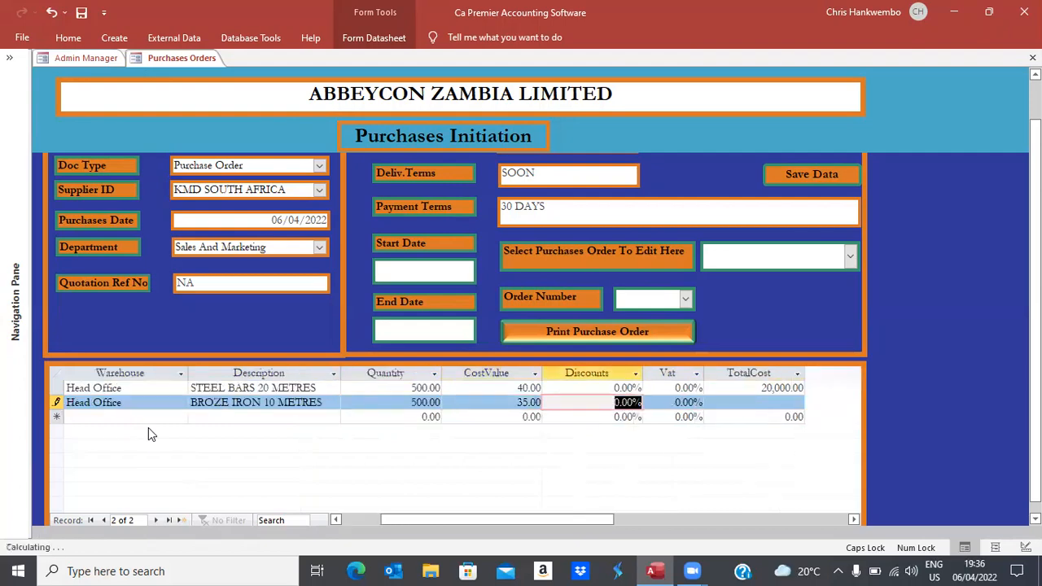
{"action": "key", "text": "Tab"}
{"action": "key", "text": "Tab"}
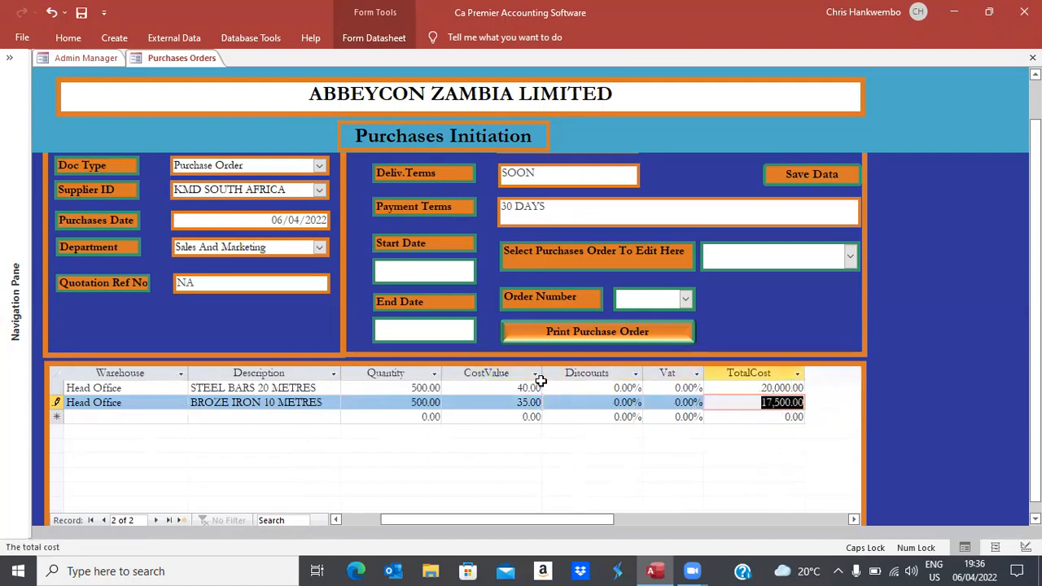
{"action": "left_click", "coordinate": [817, 178]}
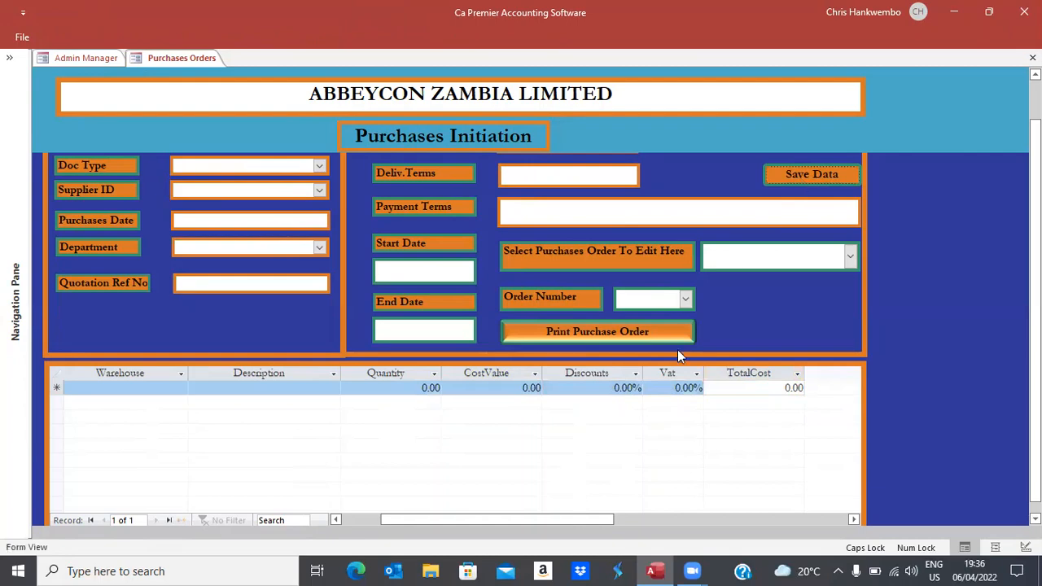
Print the saved purchase order by choosing its order number and setting both the start and end dates to 06/04/2022.
{"action": "left_click", "coordinate": [686, 301]}
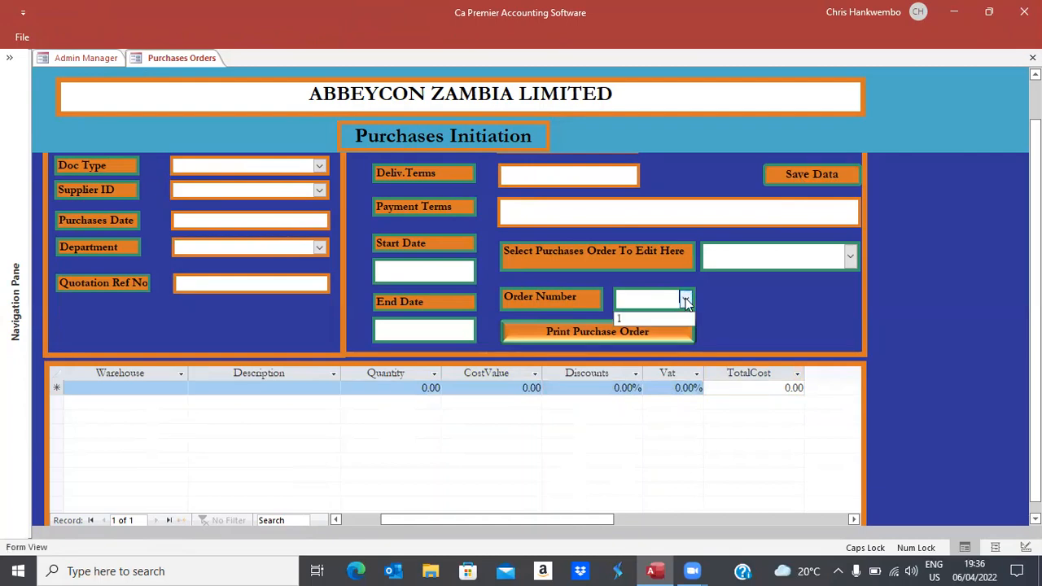
{"action": "left_click", "coordinate": [619, 322]}
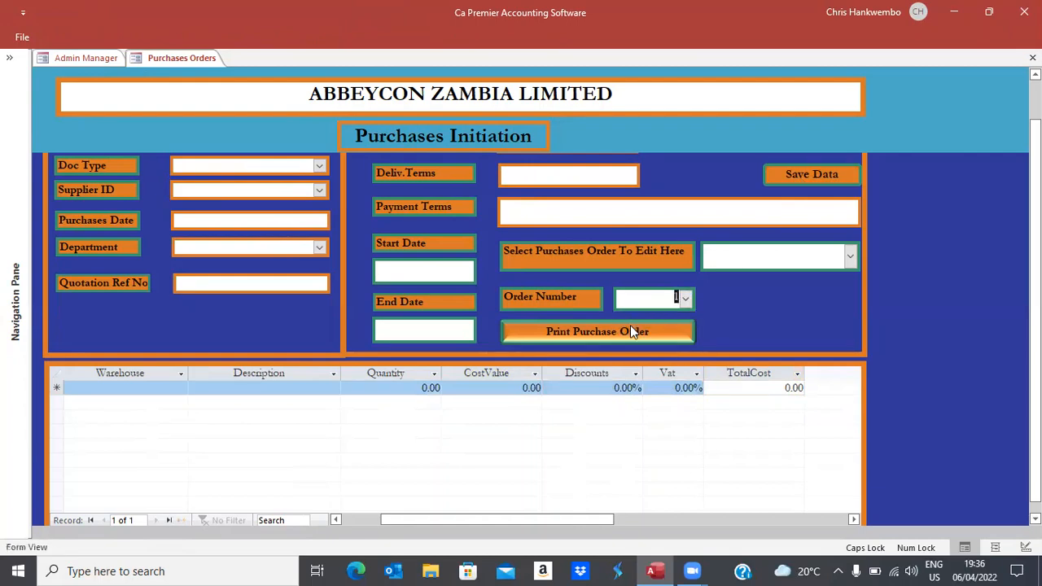
{"action": "left_click", "coordinate": [444, 267]}
{"action": "left_click", "coordinate": [484, 266]}
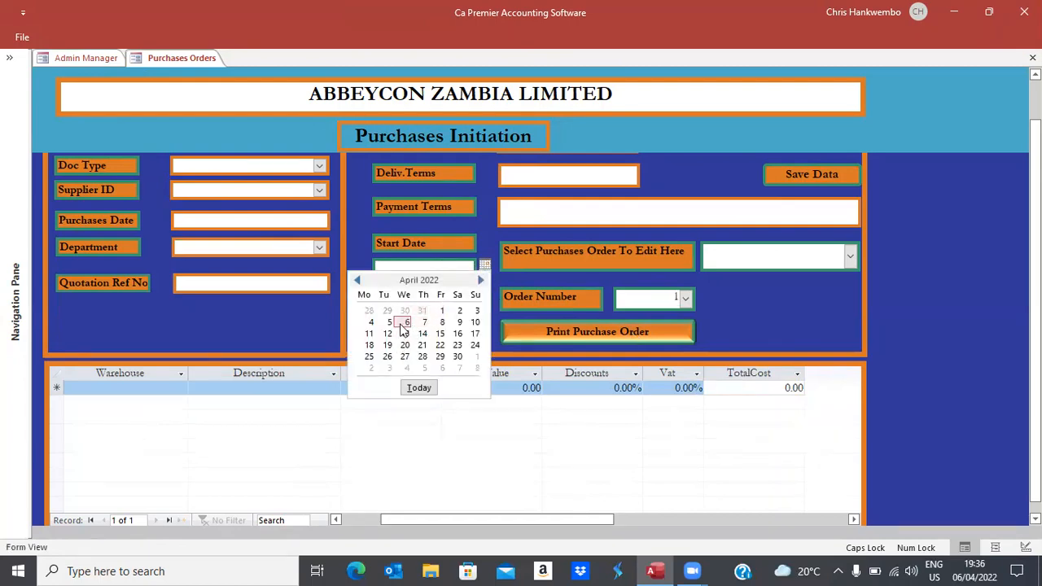
{"action": "left_click", "coordinate": [405, 326]}
{"action": "left_click", "coordinate": [434, 331]}
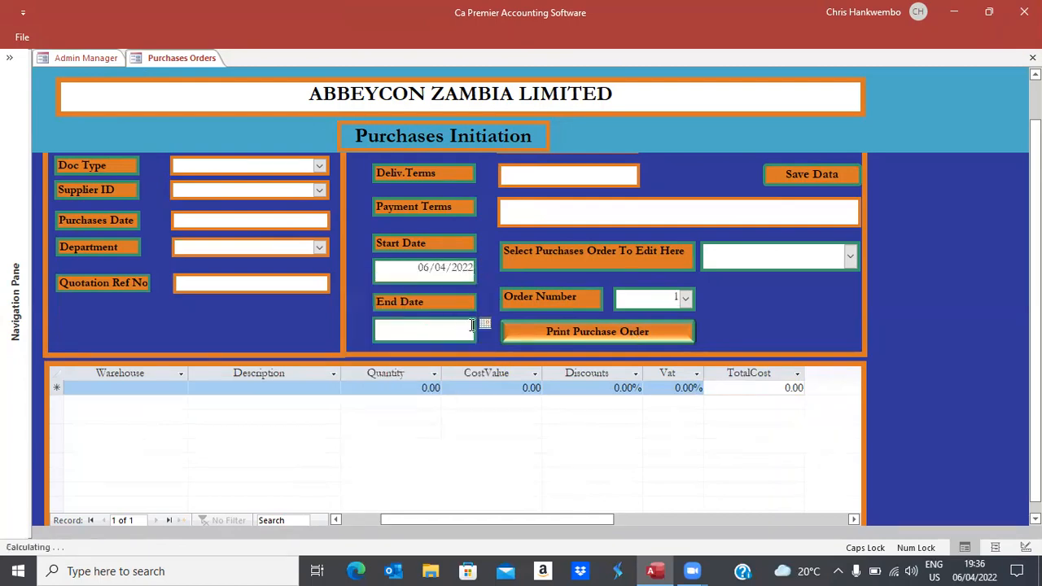
{"action": "left_click", "coordinate": [486, 324]}
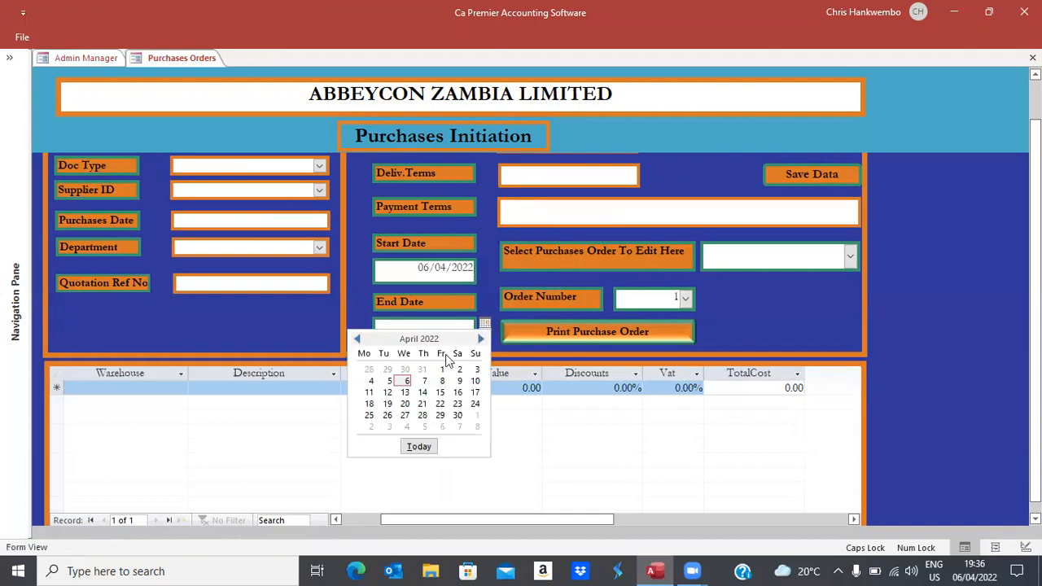
{"action": "left_click", "coordinate": [405, 381]}
{"action": "left_click", "coordinate": [621, 333]}
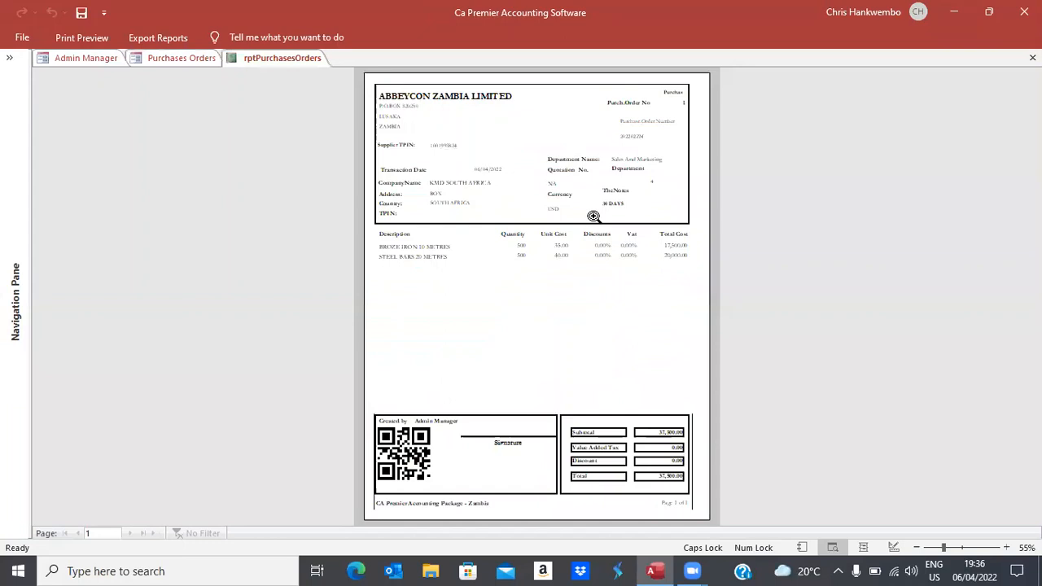
Examine the purchase order report's supplier details, item lines and totals, and close the report and the purchases form.
{"action": "left_click", "coordinate": [594, 216]}
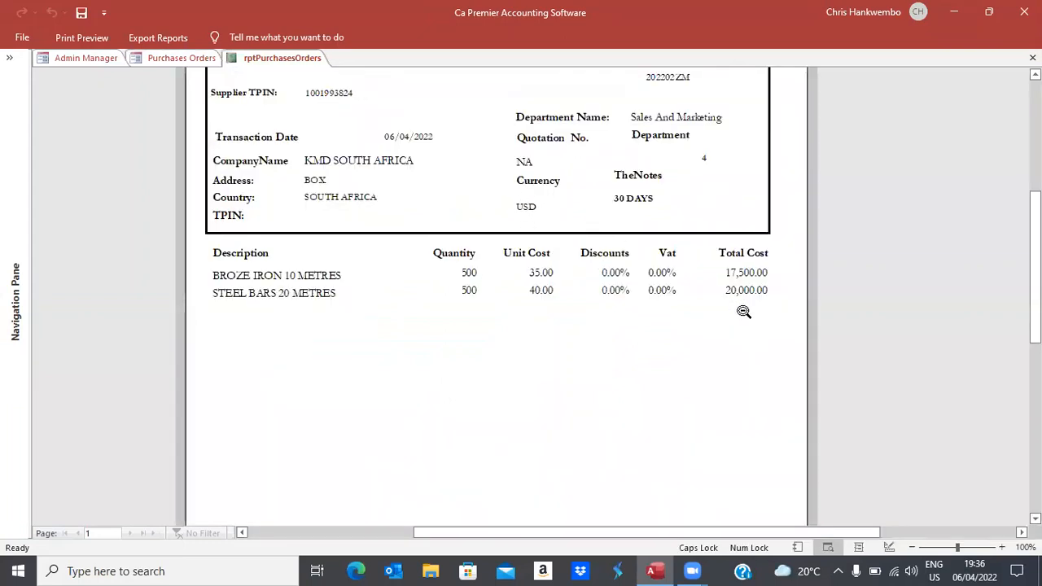
{"action": "scroll", "coordinate": [742, 312], "scroll_direction": "down", "scroll_amount": 5}
{"action": "scroll", "coordinate": [497, 285], "scroll_direction": "down", "scroll_amount": 2}
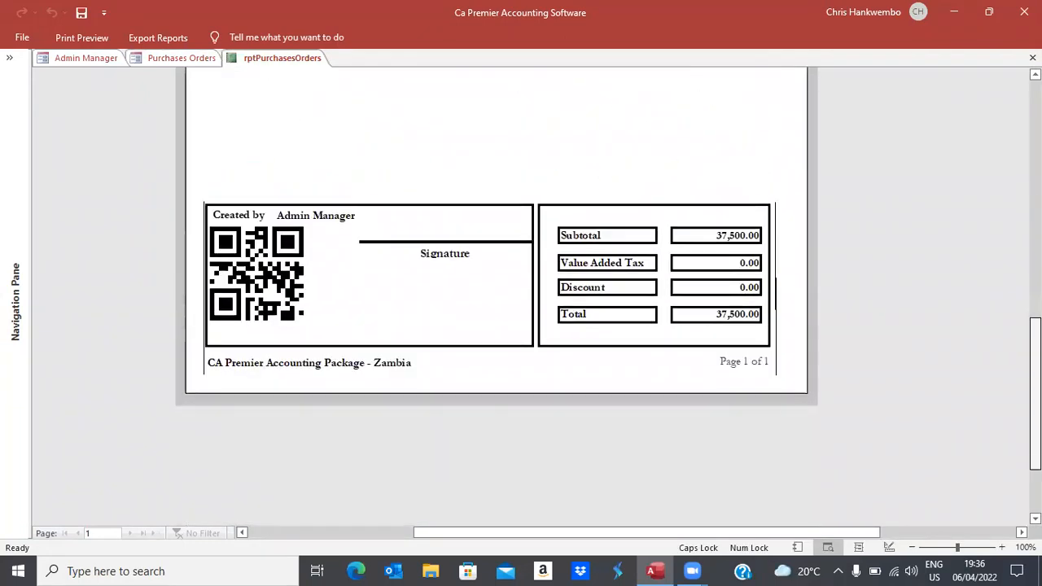
{"action": "scroll", "coordinate": [1005, 245], "scroll_direction": "up", "scroll_amount": 5}
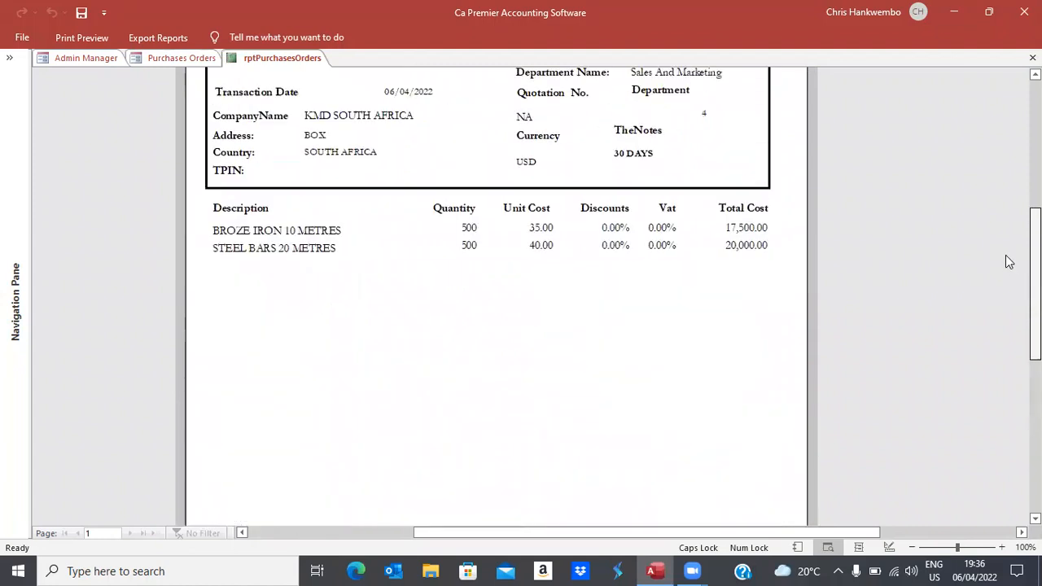
{"action": "scroll", "coordinate": [1001, 223], "scroll_direction": "up", "scroll_amount": 2}
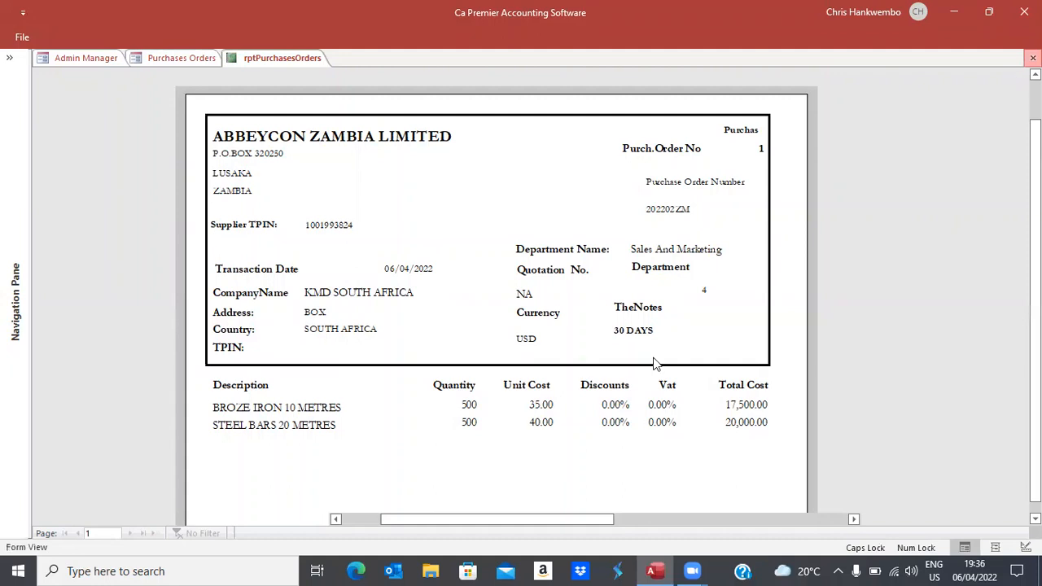
{"action": "key", "text": "ctrl+w"}
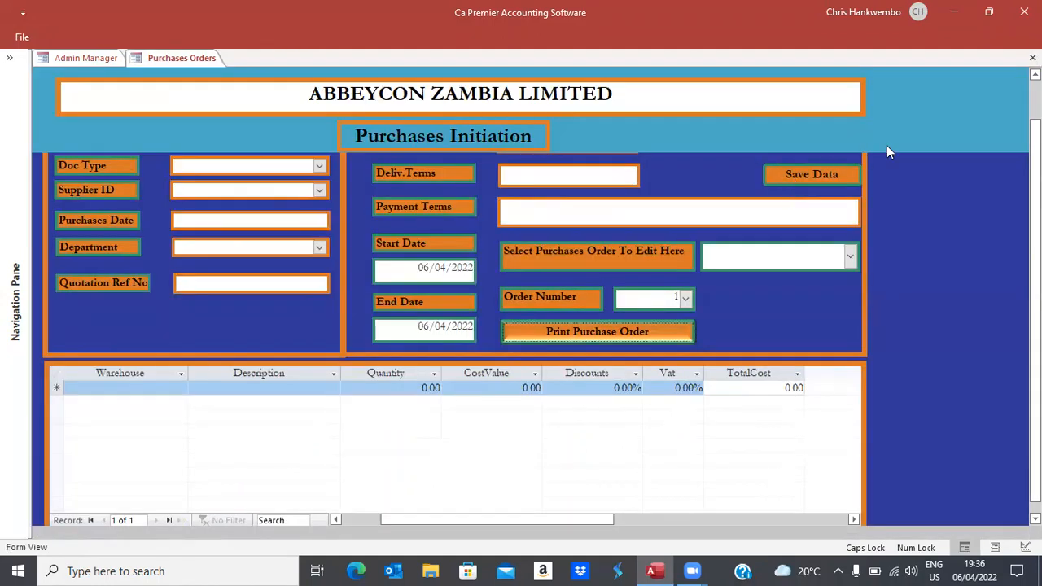
{"action": "left_click", "coordinate": [1033, 57]}
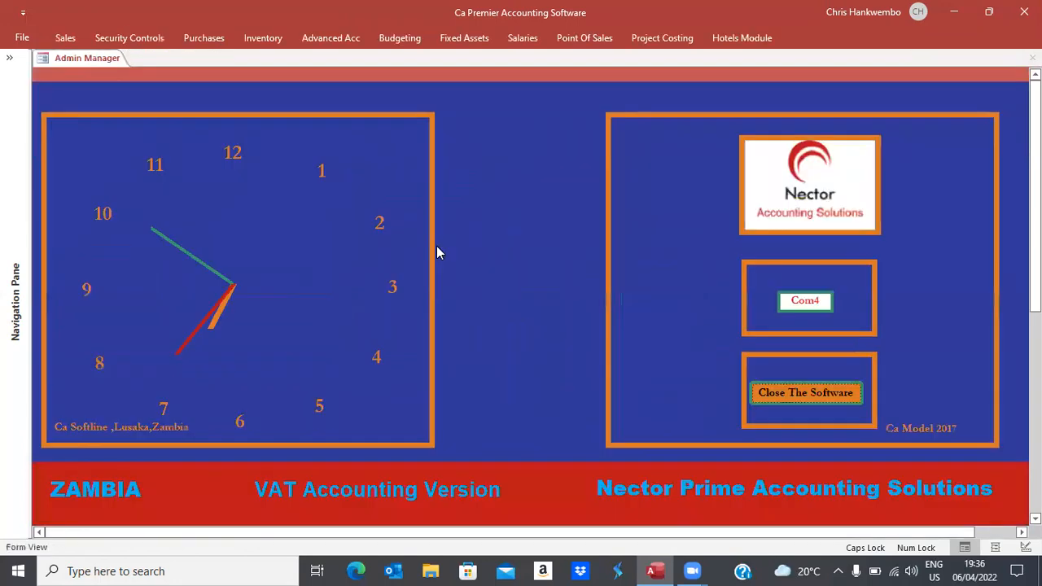
Create a new goods received note from the inventory functions and date it 06/04/2022.
{"action": "left_click", "coordinate": [254, 37]}
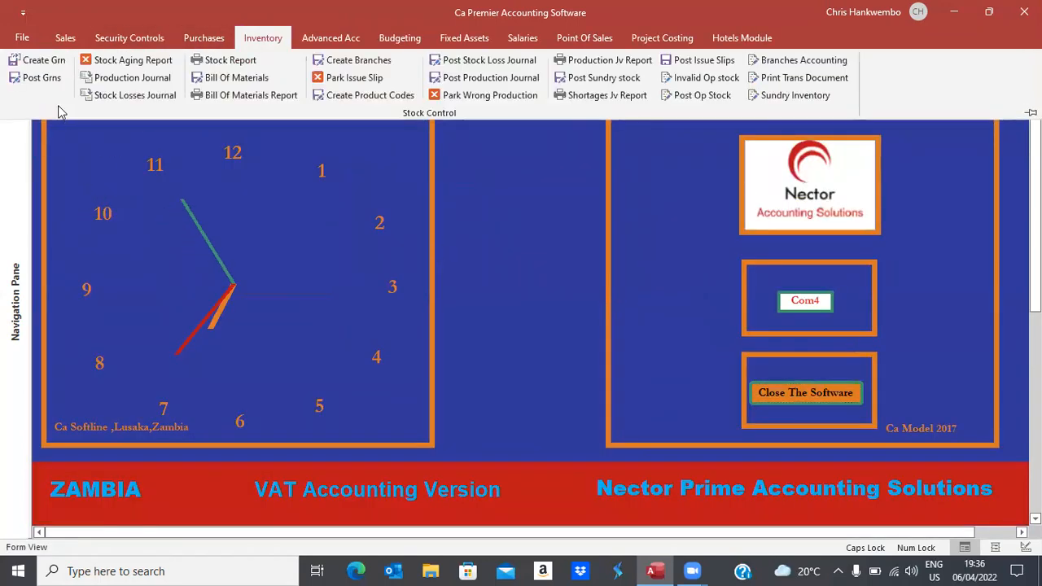
{"action": "left_click", "coordinate": [42, 64]}
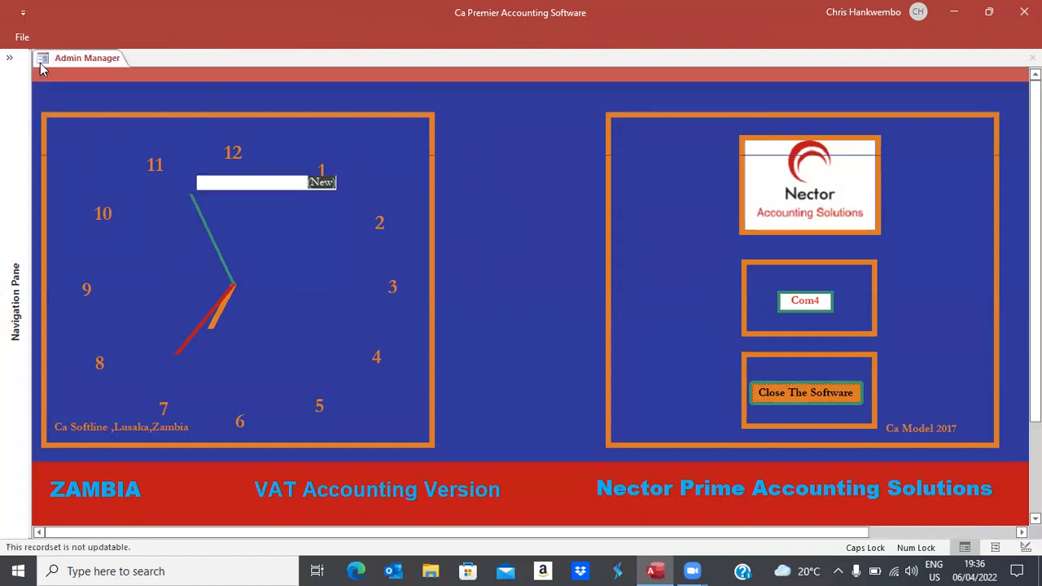
{"action": "key", "text": "Tab"}
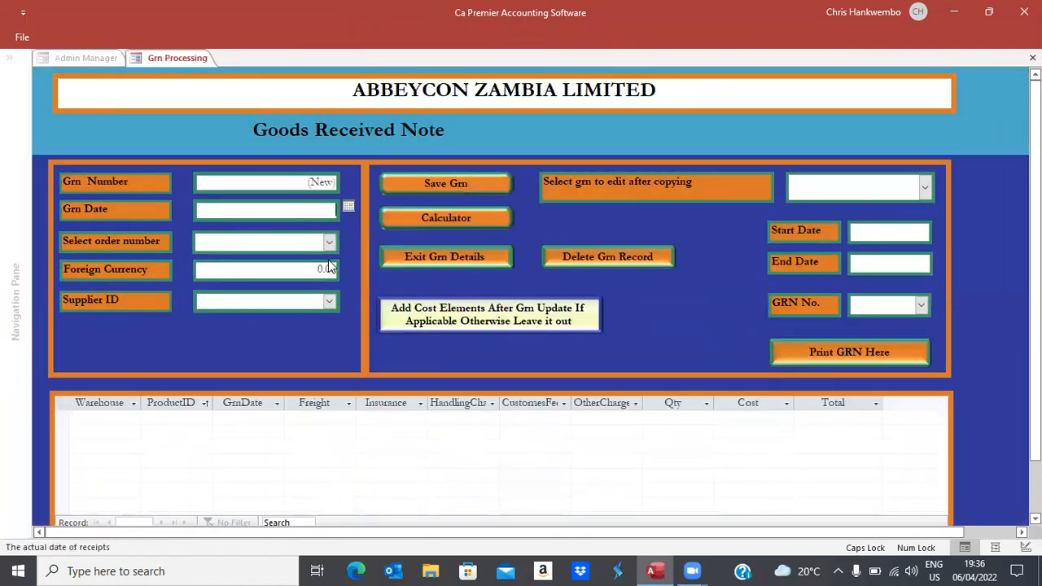
{"action": "left_click", "coordinate": [348, 206]}
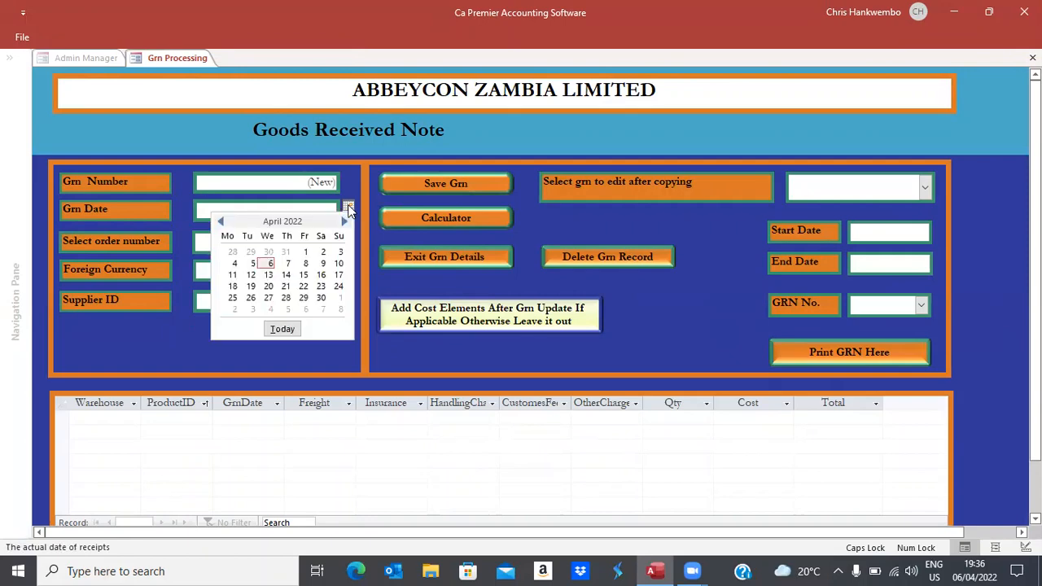
{"action": "left_click", "coordinate": [269, 266]}
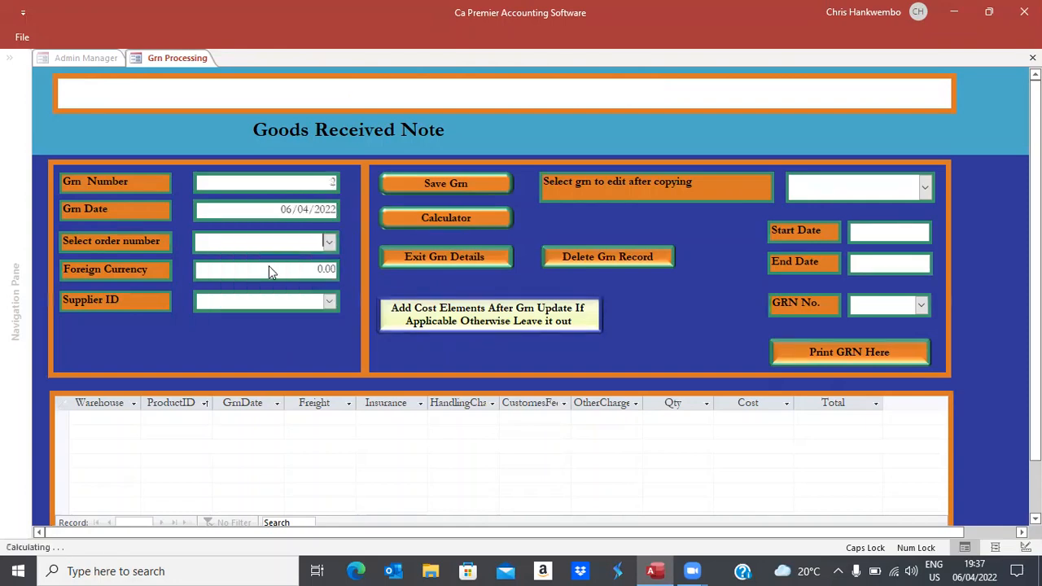
Link the goods received note to the saved purchase order, set the foreign currency rate to 18.55 and choose supplier KMD SOUTH AFRICA.
{"action": "left_click", "coordinate": [330, 243]}
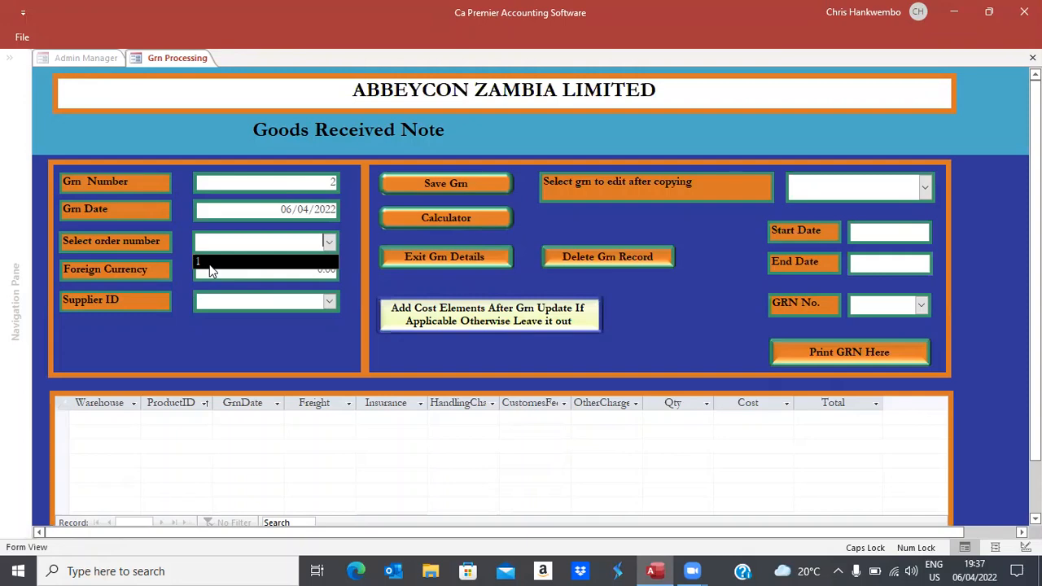
{"action": "left_click", "coordinate": [210, 264]}
{"action": "key", "text": "Tab"}
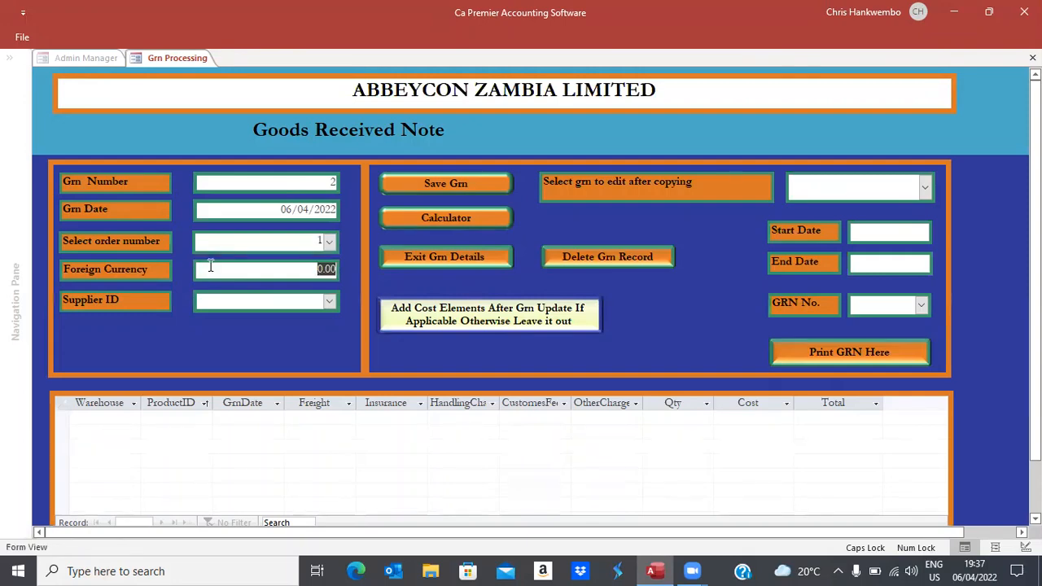
{"action": "type", "text": "18.55"}
{"action": "key", "text": "Tab"}
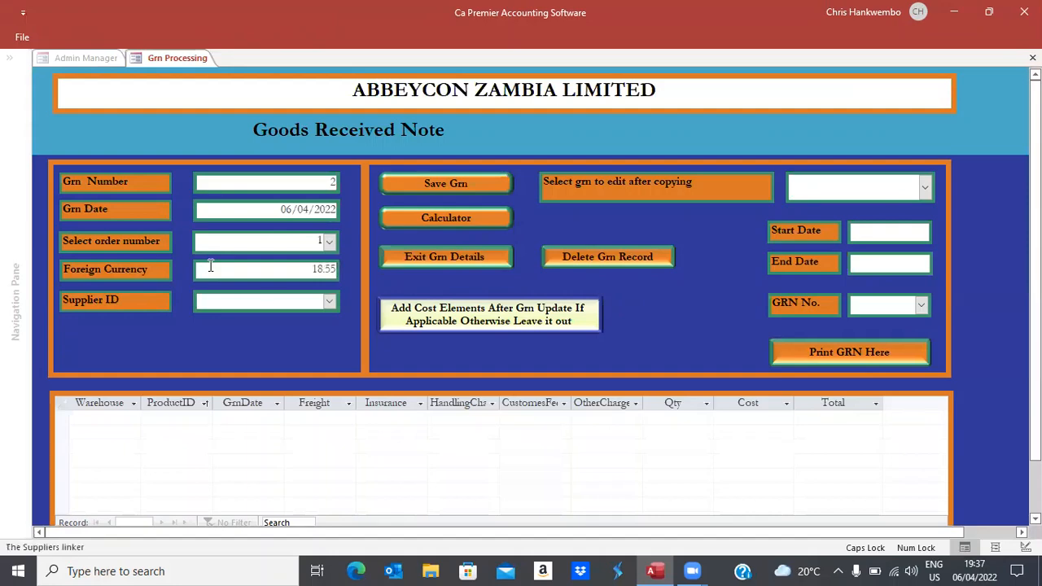
{"action": "left_click", "coordinate": [330, 303]}
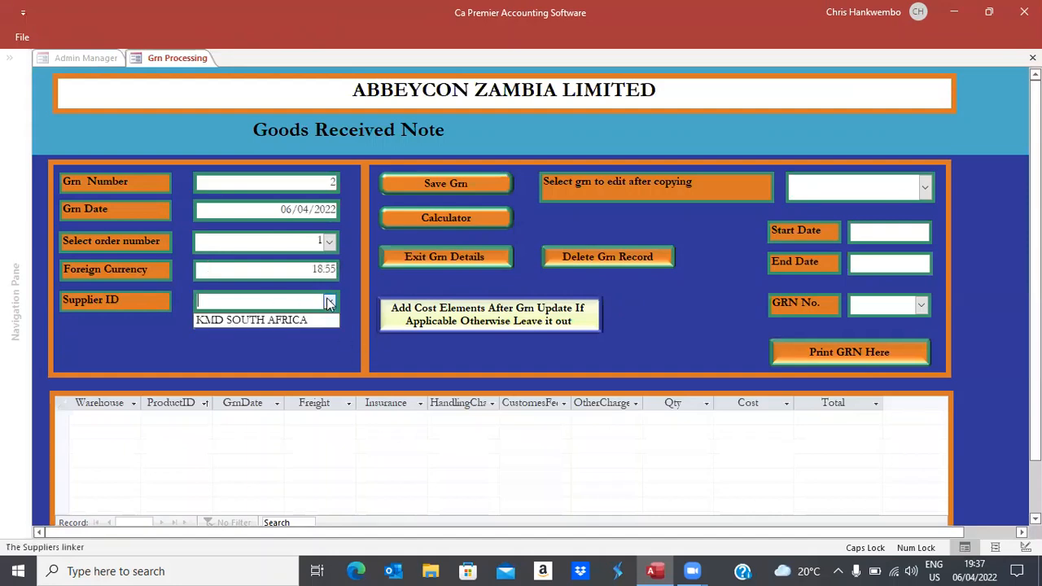
{"action": "left_click", "coordinate": [232, 321]}
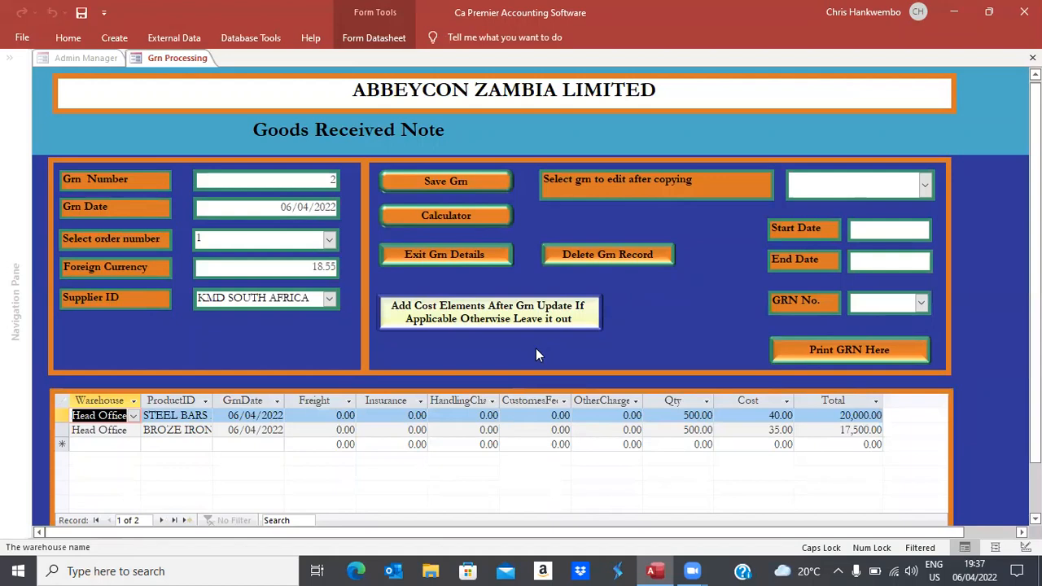
Open the landed costing schedule, select goods received note 2 and open its freight cost for entry.
{"action": "left_click", "coordinate": [486, 316]}
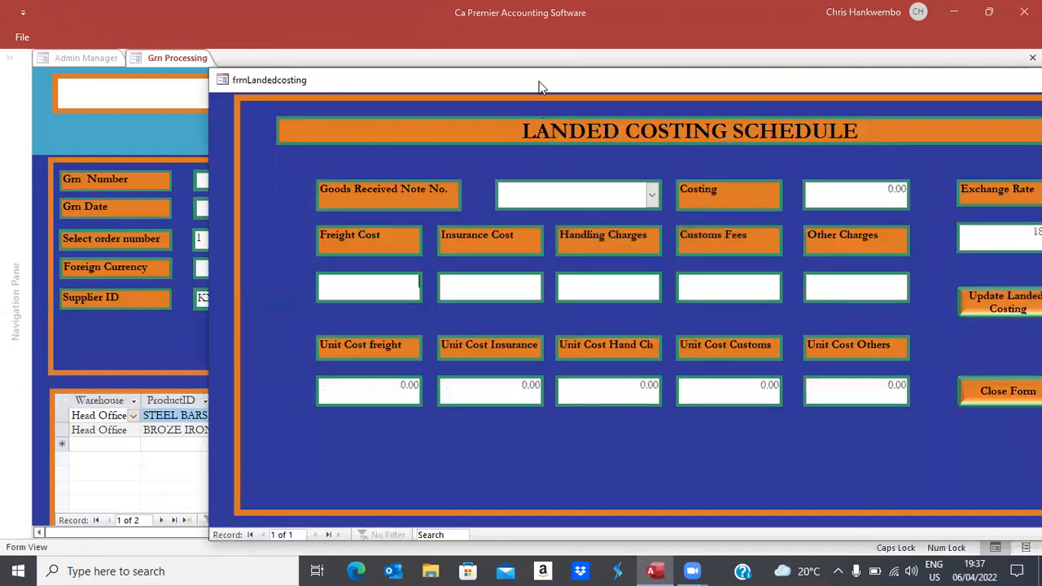
{"action": "left_click_drag", "start_coordinate": [538, 87], "coordinate": [380, 73]}
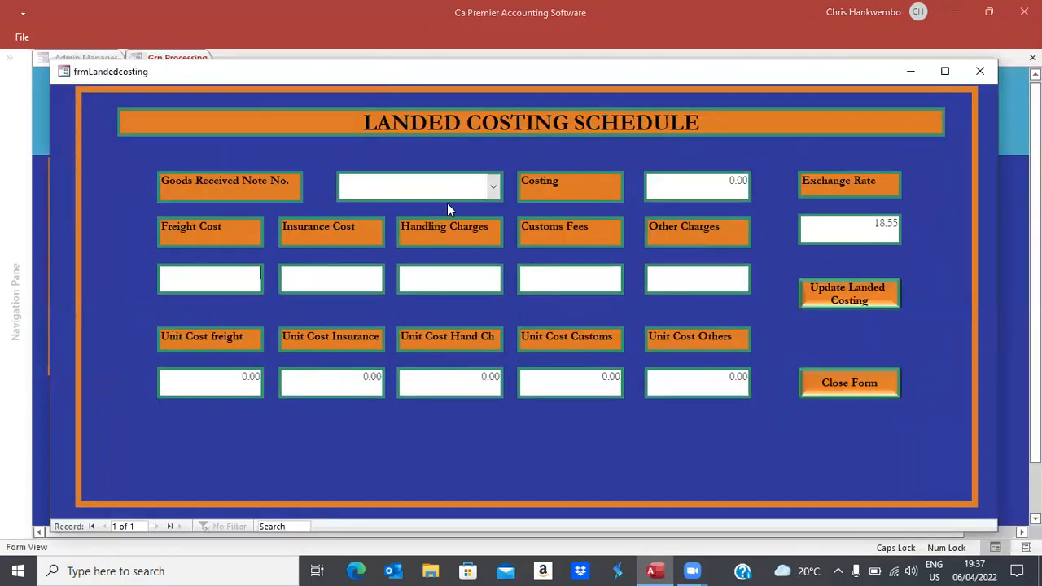
{"action": "left_click", "coordinate": [492, 191]}
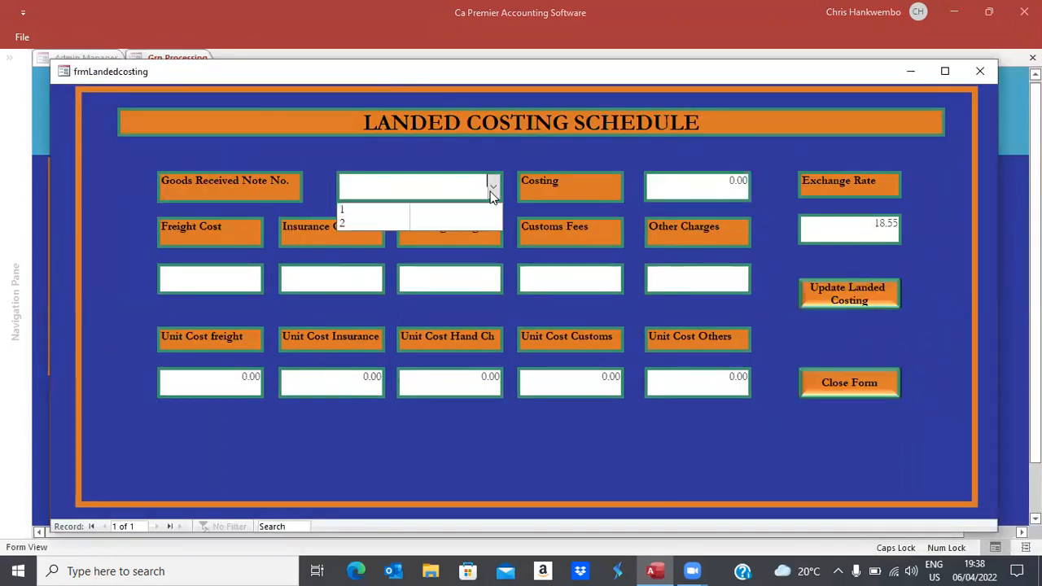
{"action": "left_click", "coordinate": [421, 224]}
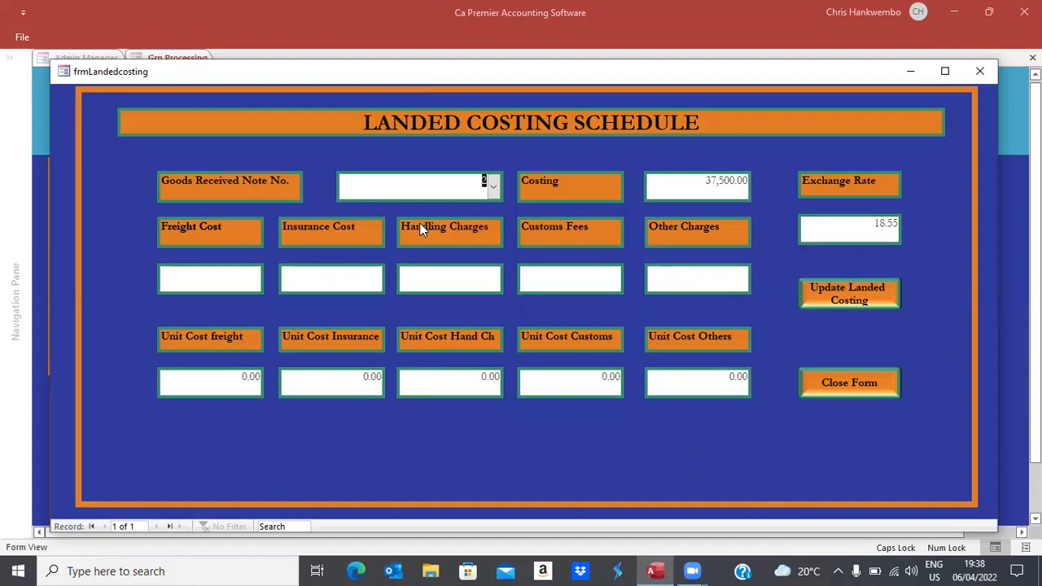
{"action": "left_click", "coordinate": [180, 285]}
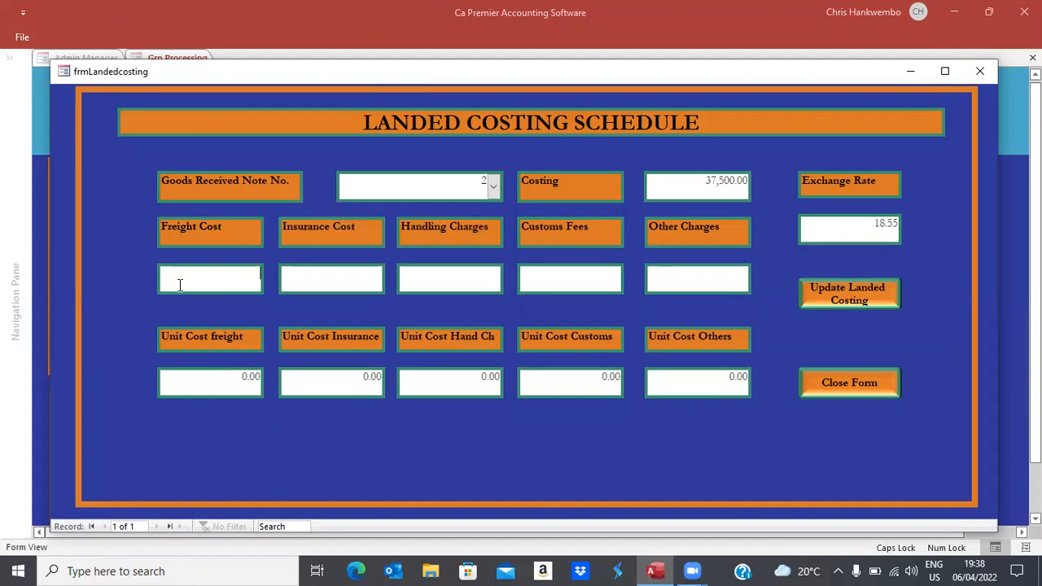
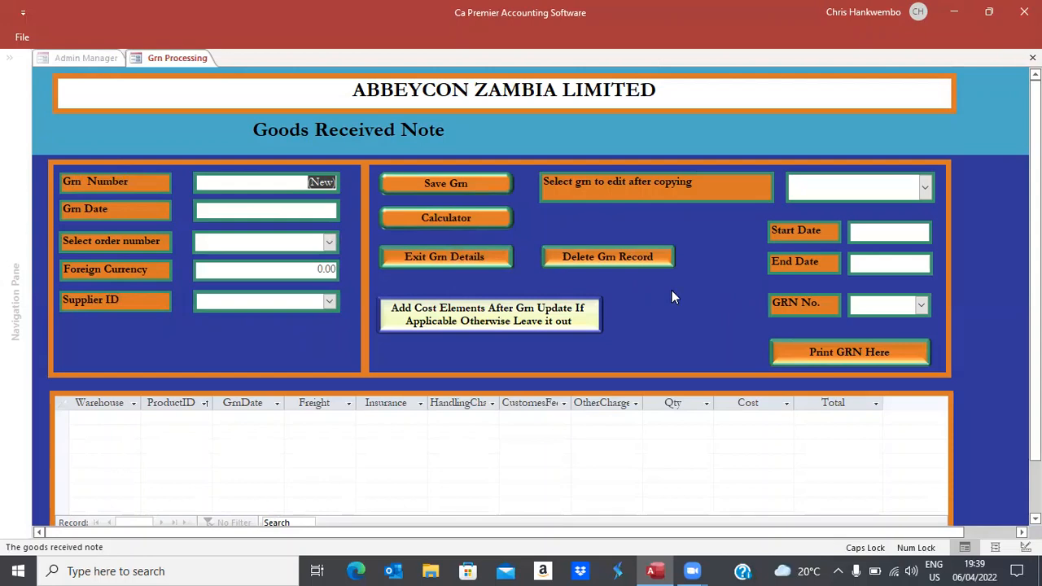
Print goods received note 2 with start and end dates of 06/04/2022 and enlarge the report for reading.
{"action": "left_click", "coordinate": [892, 232]}
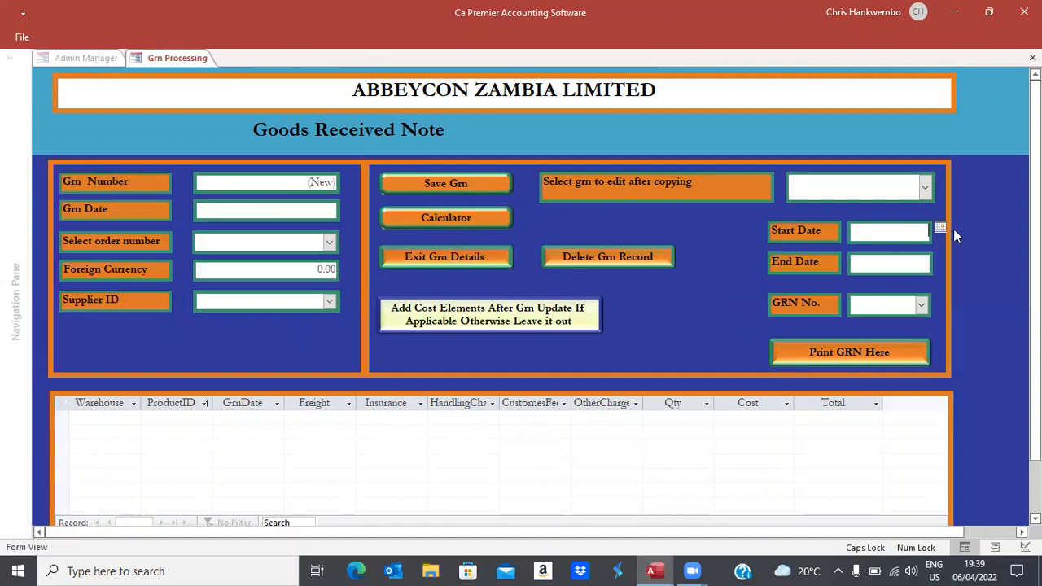
{"action": "left_click", "coordinate": [942, 227]}
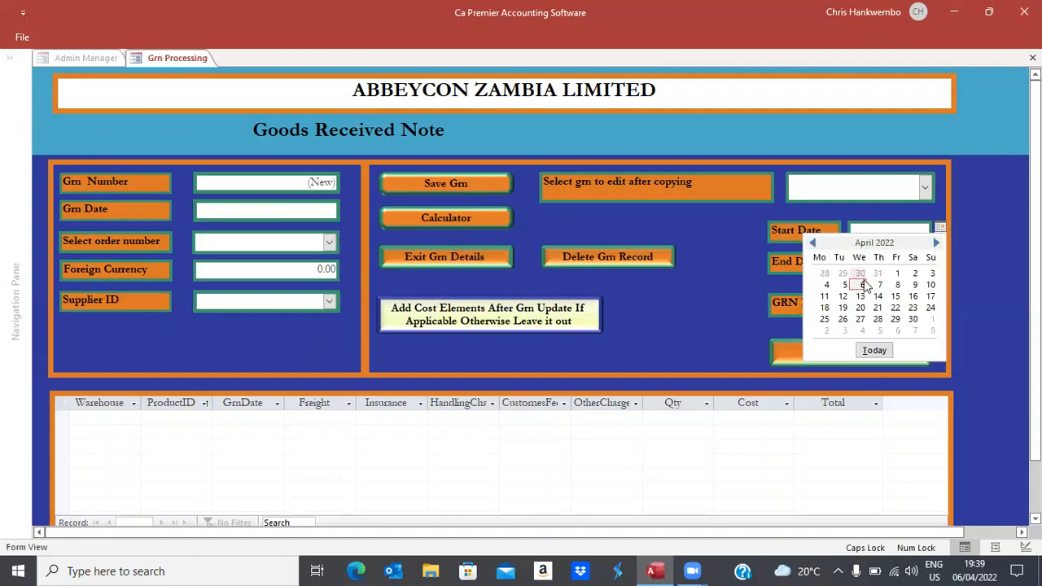
{"action": "left_click", "coordinate": [863, 287]}
{"action": "left_click", "coordinate": [892, 265]}
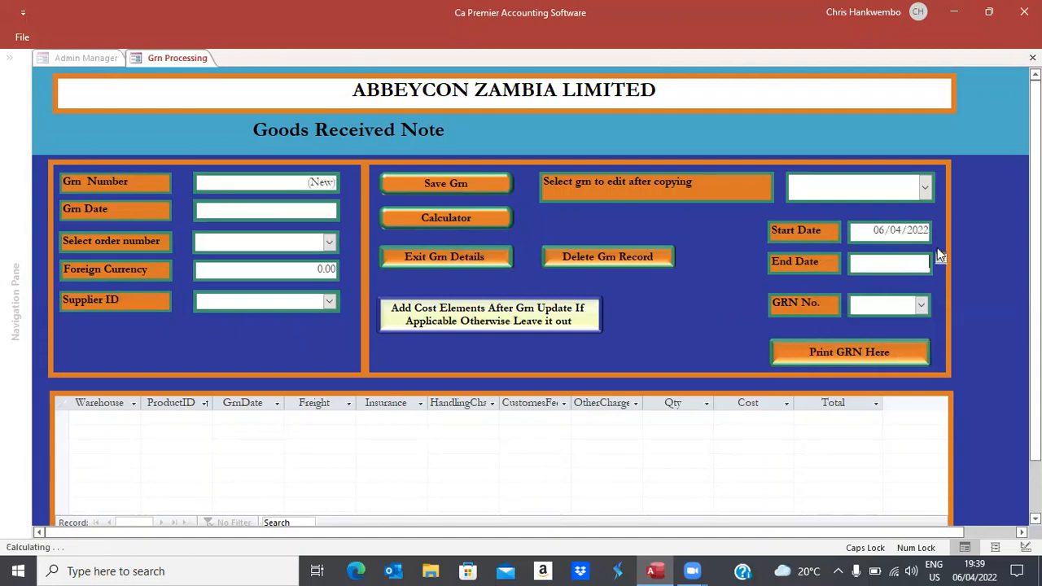
{"action": "left_click", "coordinate": [941, 259]}
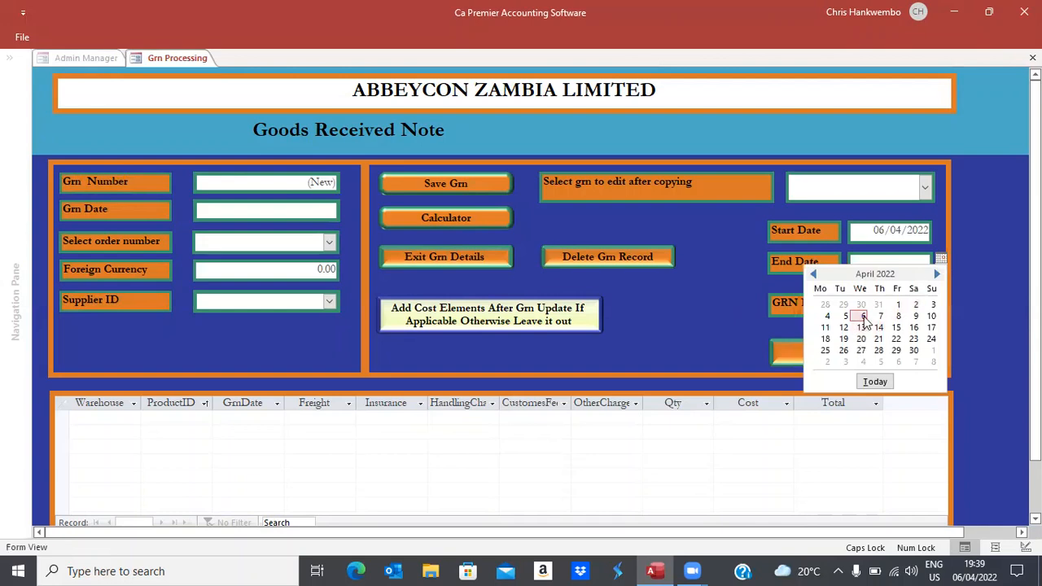
{"action": "left_click", "coordinate": [860, 318]}
{"action": "left_click", "coordinate": [922, 304]}
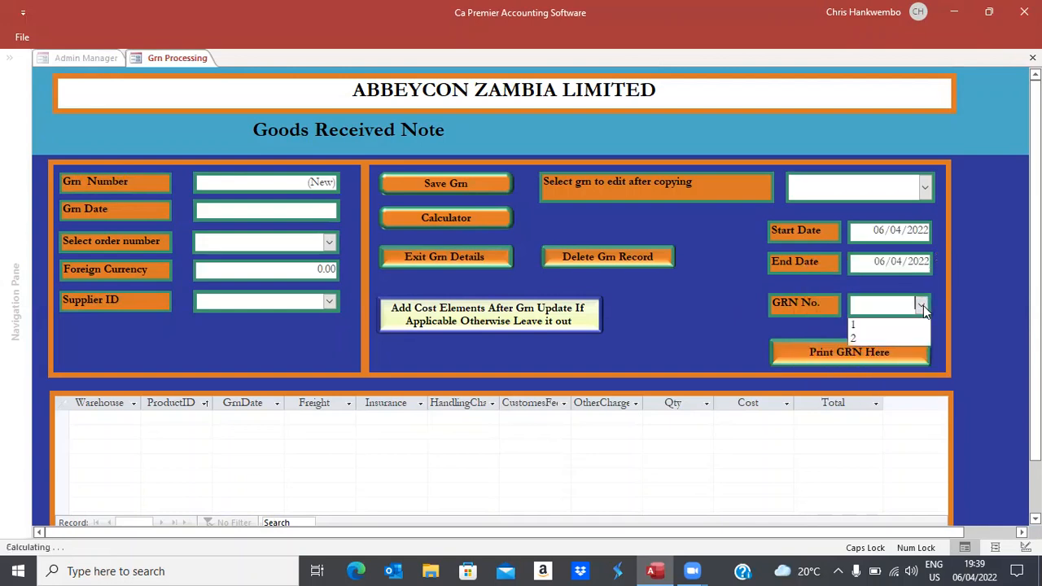
{"action": "left_click", "coordinate": [863, 337]}
{"action": "left_click", "coordinate": [853, 348]}
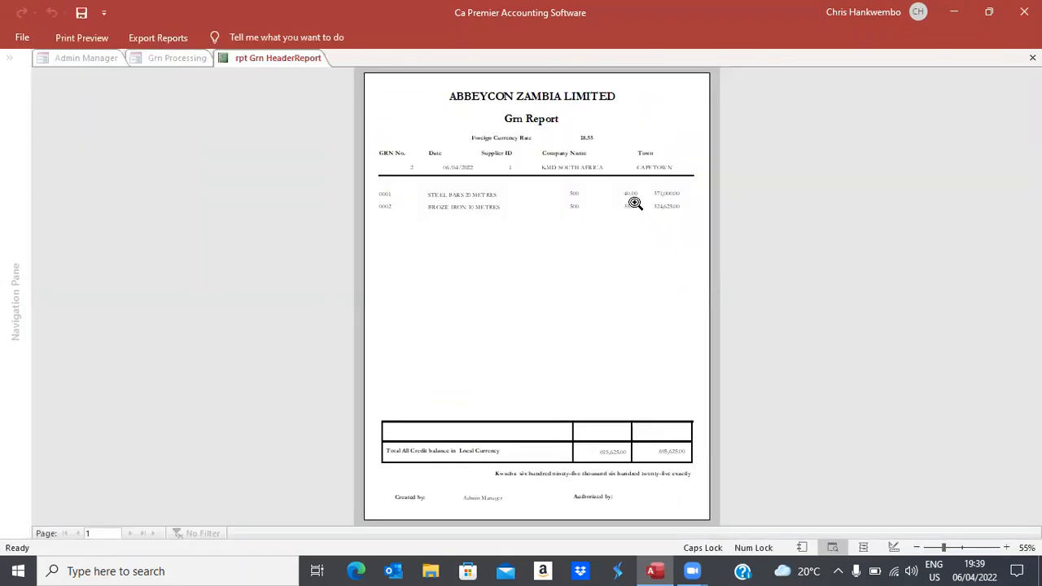
{"action": "left_click", "coordinate": [635, 204]}
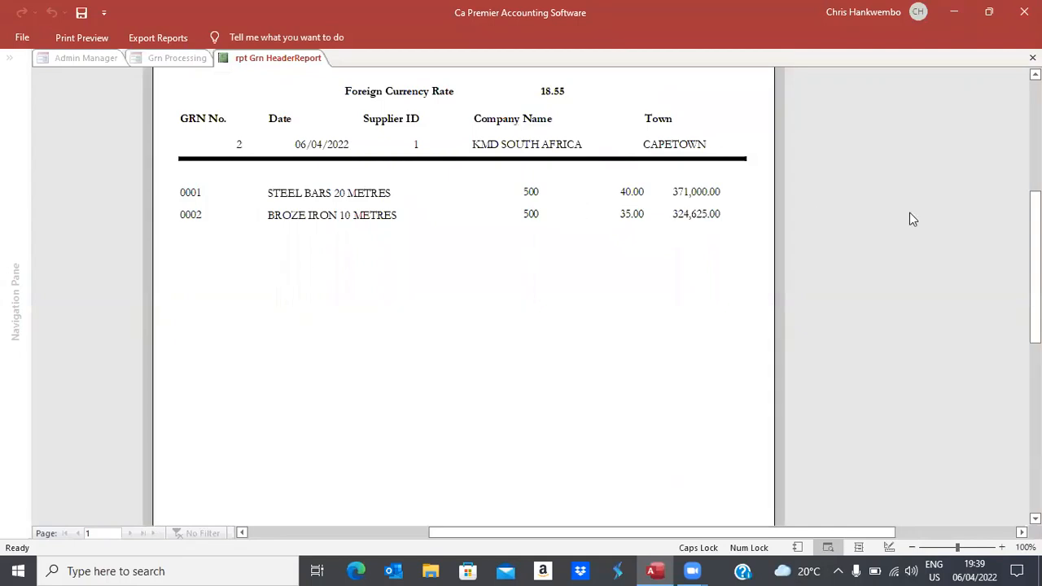
Review the goods received note report from heading to end, close it and exit the goods received note form.
{"action": "left_click_drag", "start_coordinate": [1036, 261], "coordinate": [1035, 209]}
{"action": "scroll", "coordinate": [464, 293], "scroll_direction": "down", "scroll_amount": 5}
{"action": "scroll", "coordinate": [464, 293], "scroll_direction": "up", "scroll_amount": 5}
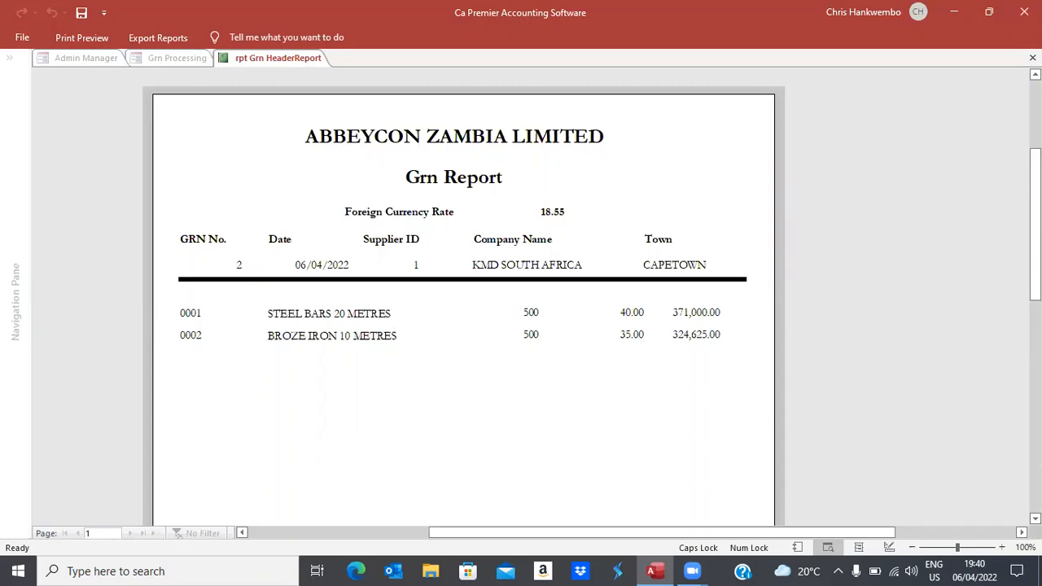
{"action": "left_click", "coordinate": [1033, 58]}
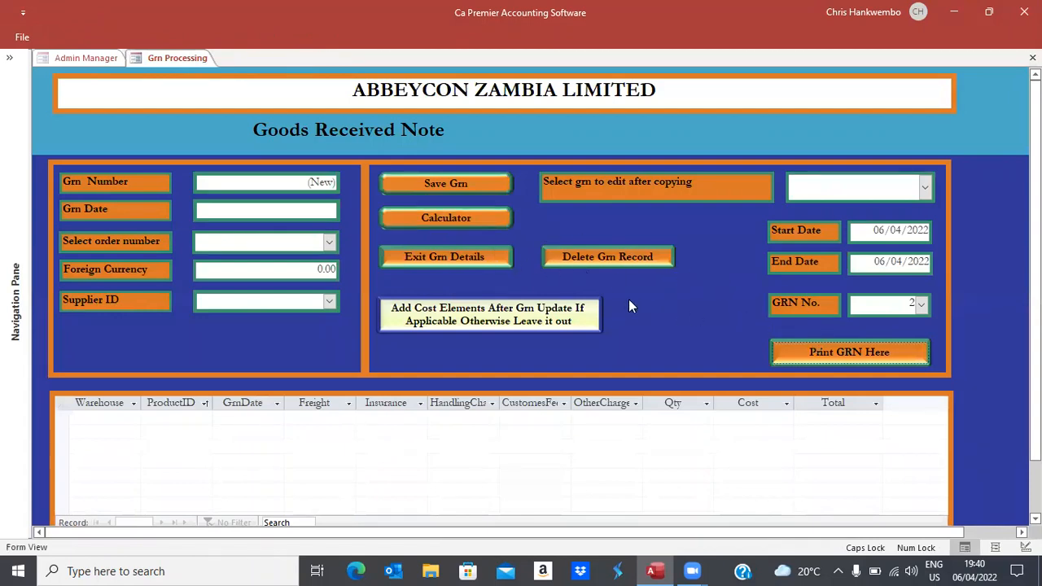
{"action": "left_click", "coordinate": [454, 259]}
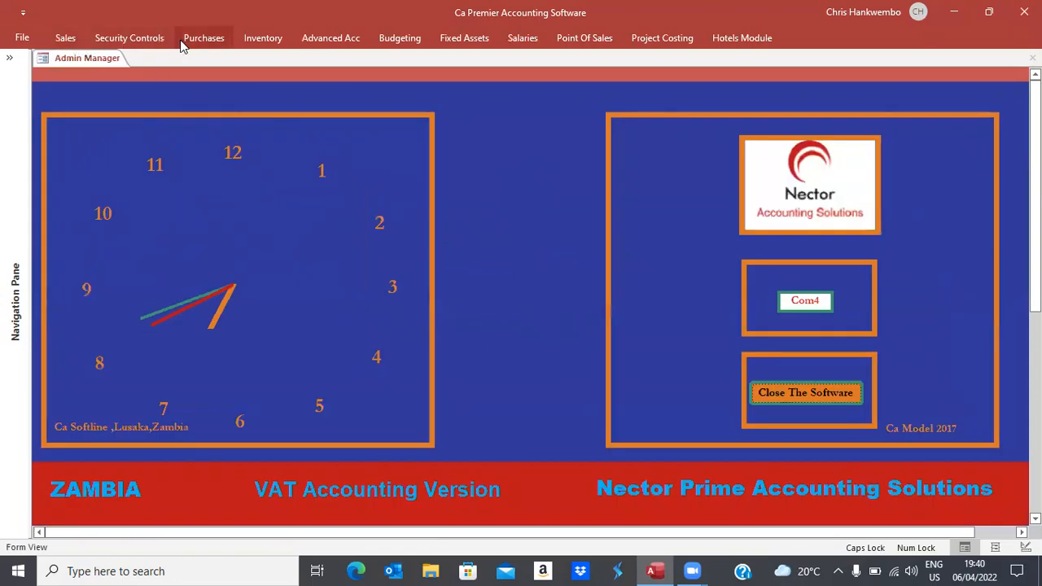
Open goods received note posting from the inventory functions and select goods received note 2 with purchase order 1.
{"action": "left_click", "coordinate": [260, 38]}
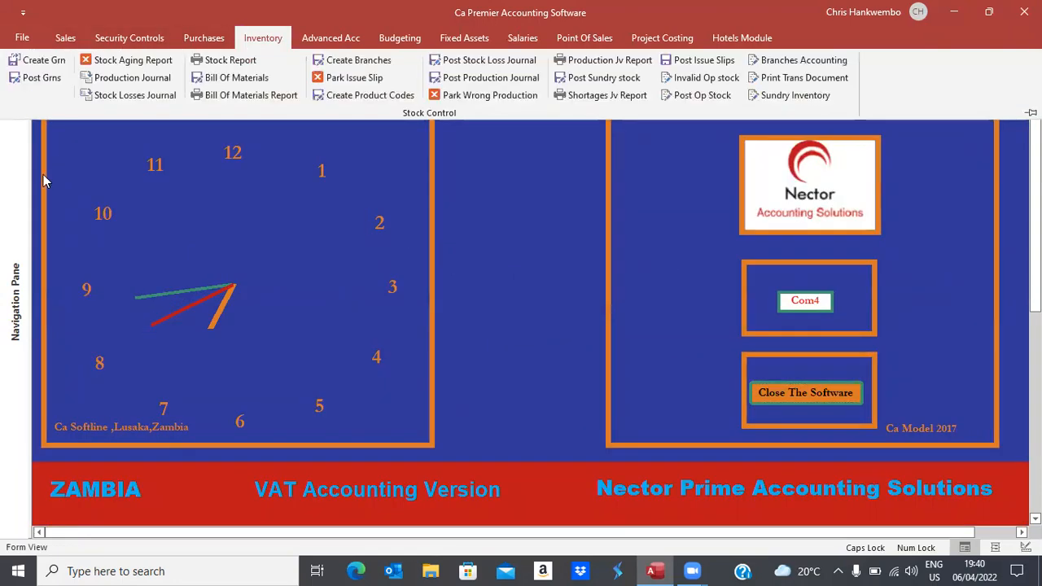
{"action": "left_click", "coordinate": [37, 77]}
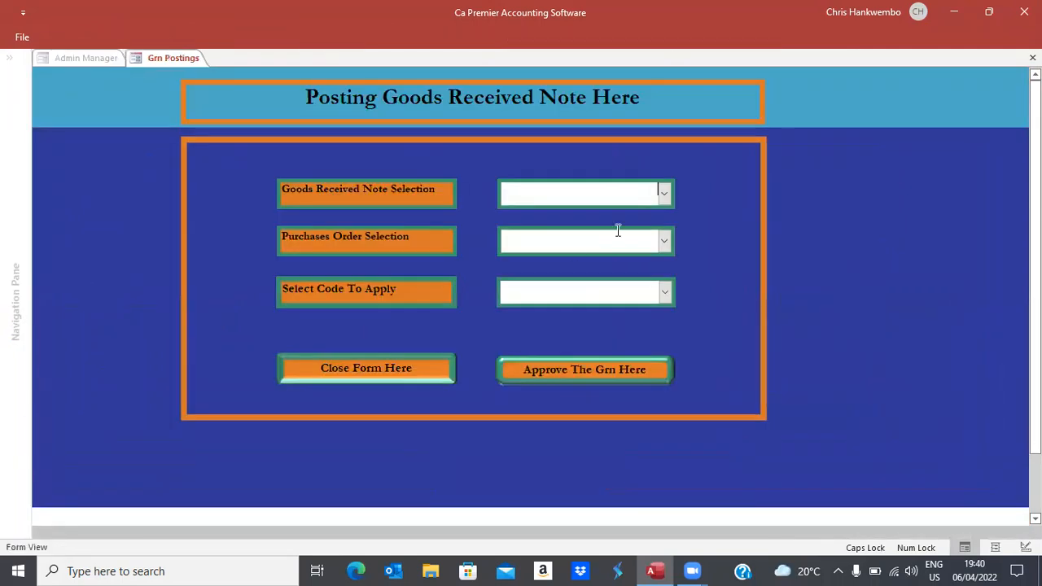
{"action": "left_click", "coordinate": [664, 193]}
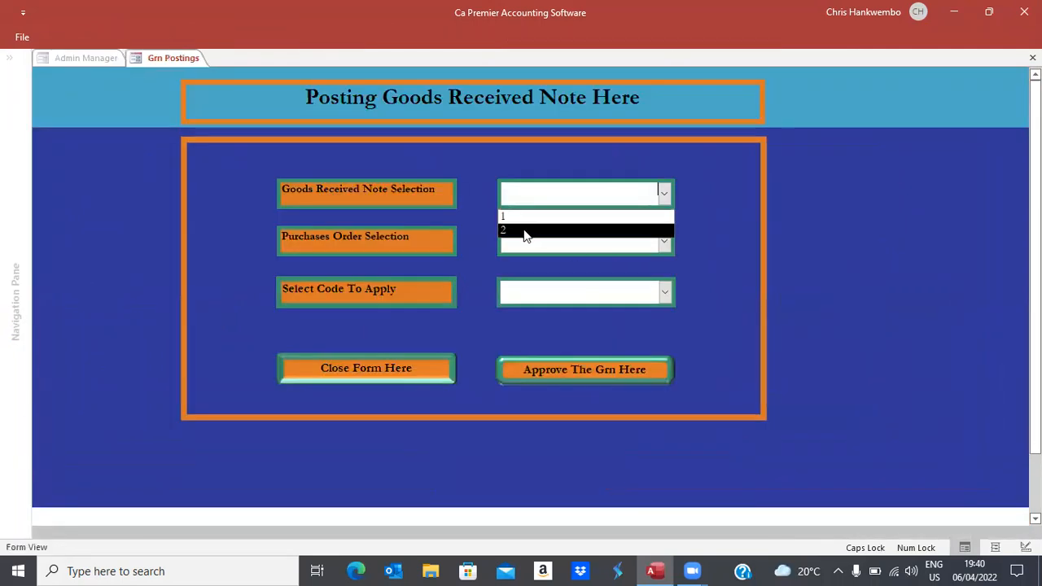
{"action": "left_click", "coordinate": [524, 232]}
{"action": "left_click", "coordinate": [666, 243]}
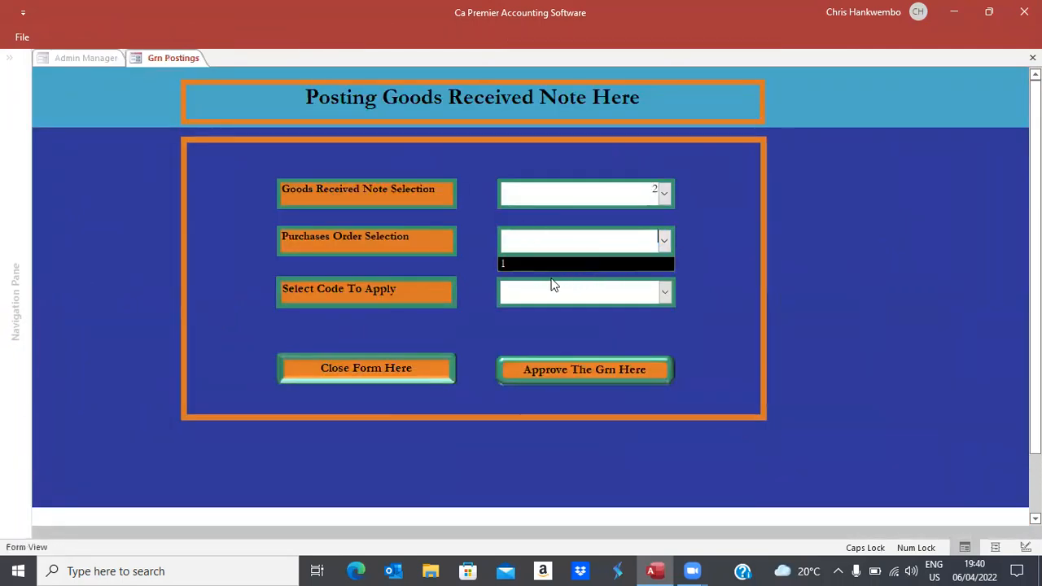
{"action": "left_click", "coordinate": [507, 263]}
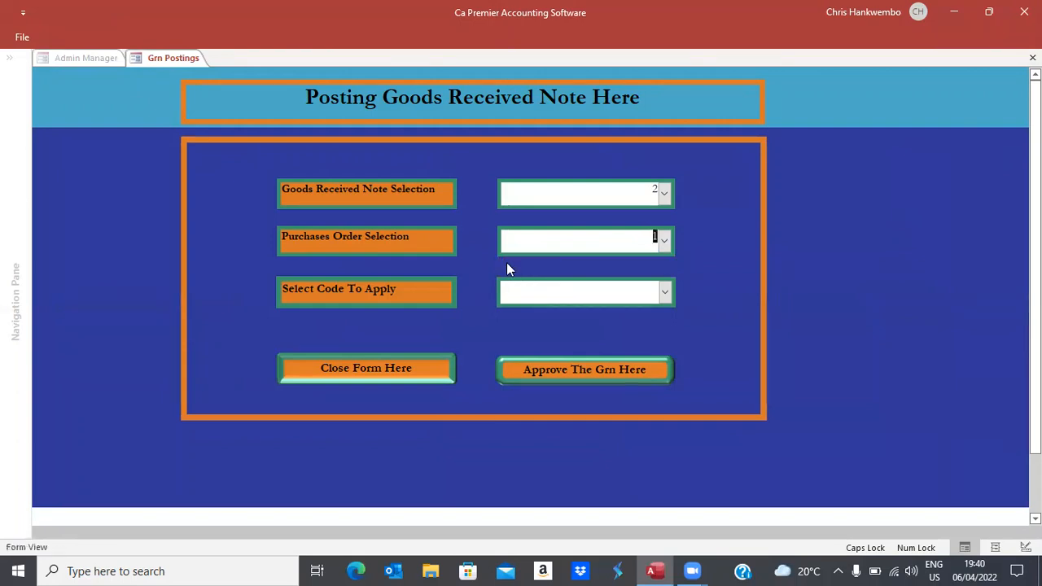
Apply the Posting code, approve the selected goods received note and close the posting form.
{"action": "left_click", "coordinate": [665, 297]}
{"action": "left_click", "coordinate": [534, 315]}
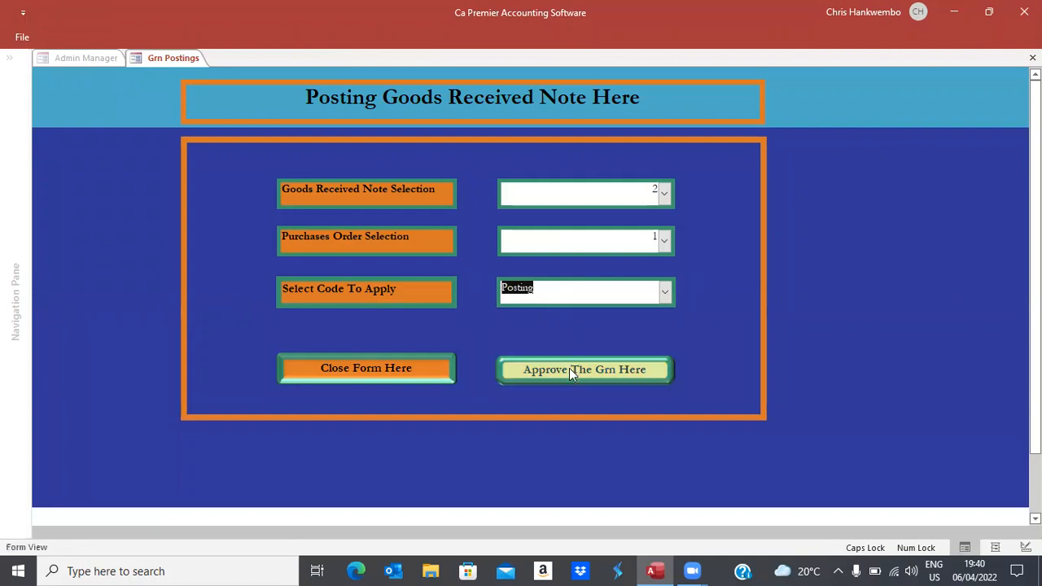
{"action": "left_click", "coordinate": [571, 370]}
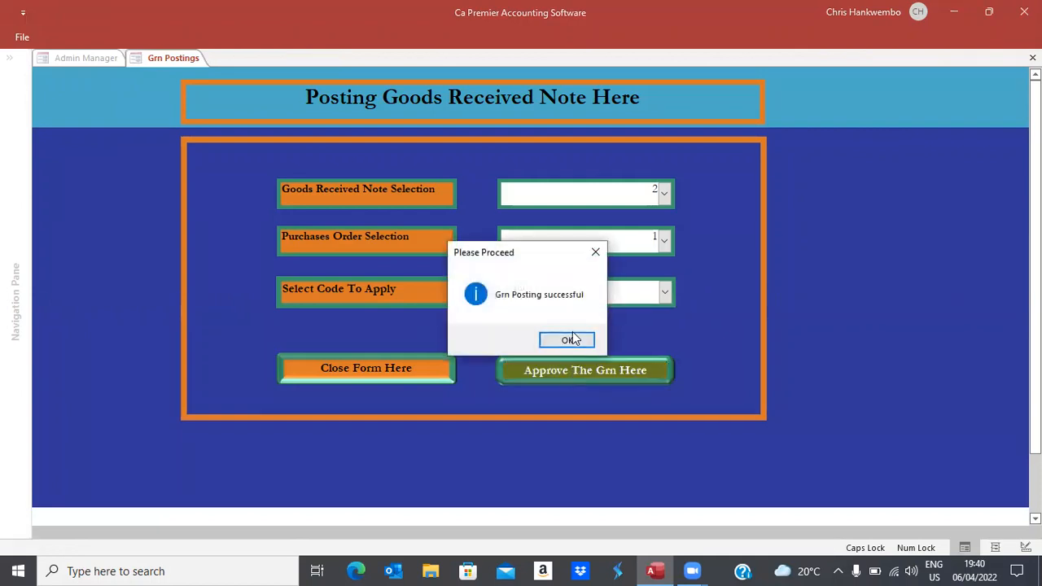
{"action": "left_click", "coordinate": [570, 339]}
{"action": "left_click", "coordinate": [352, 370]}
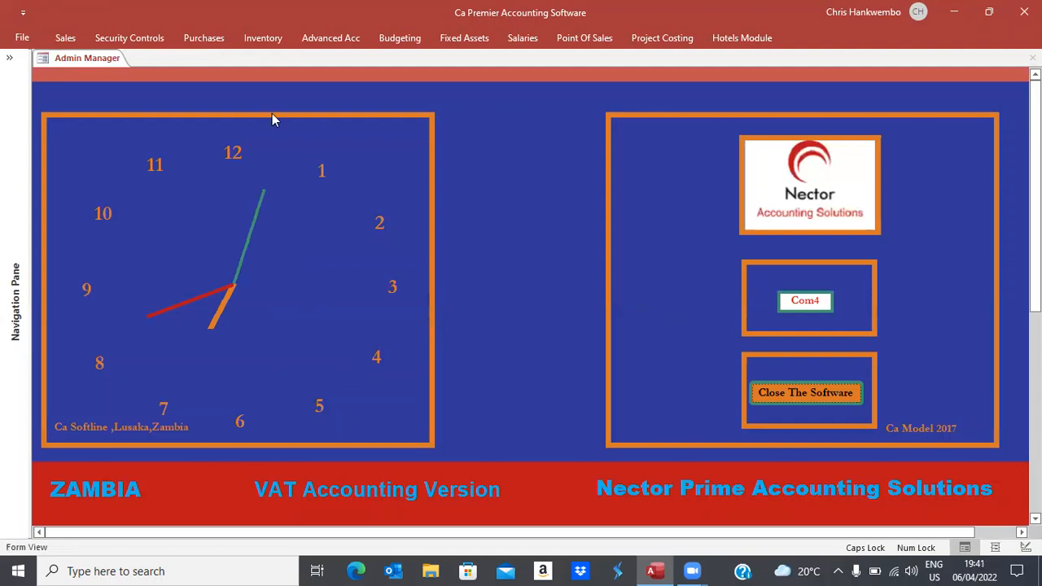
Open the inventory stock report and set its start and end dates to 06/04/2022.
{"action": "left_click", "coordinate": [254, 38]}
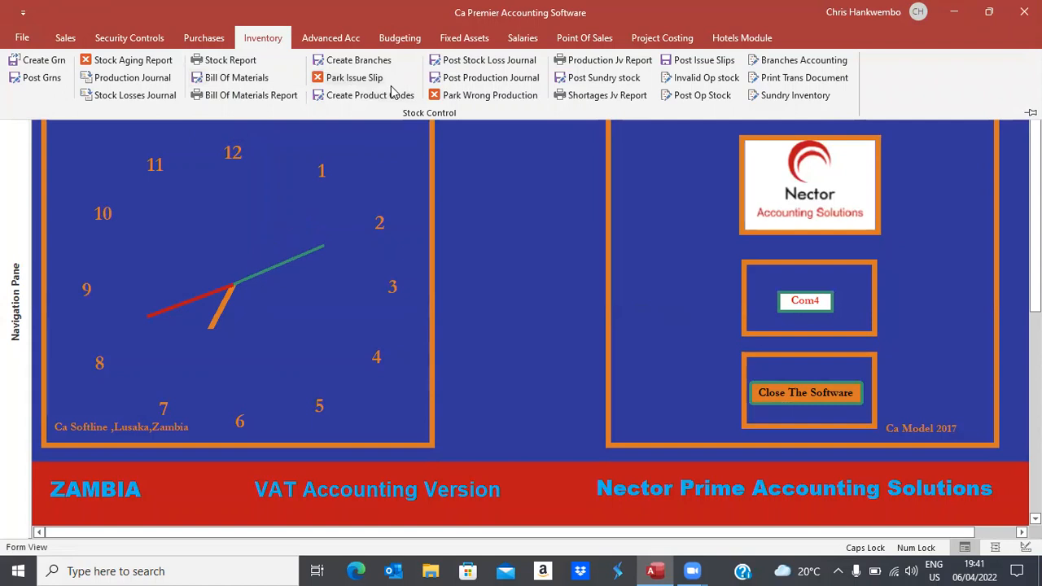
{"action": "left_click", "coordinate": [232, 61]}
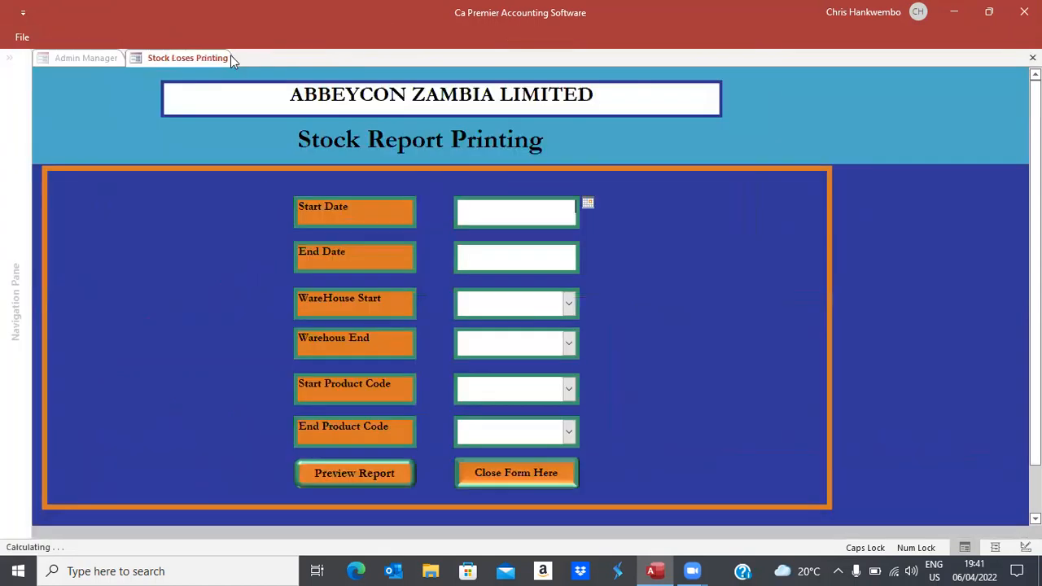
{"action": "left_click", "coordinate": [588, 206]}
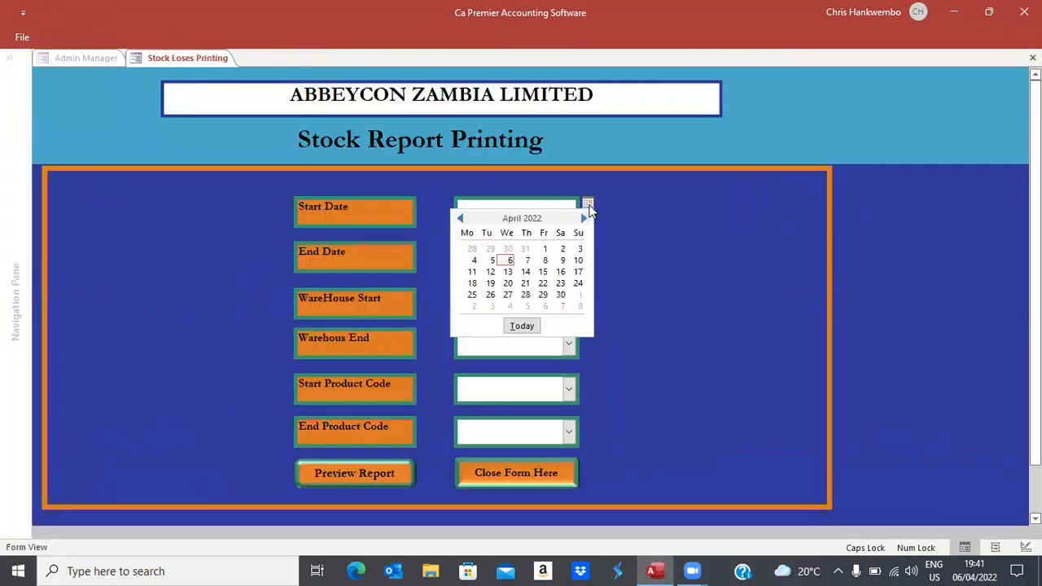
{"action": "left_click", "coordinate": [502, 261]}
{"action": "left_click", "coordinate": [529, 258]}
{"action": "left_click", "coordinate": [589, 250]}
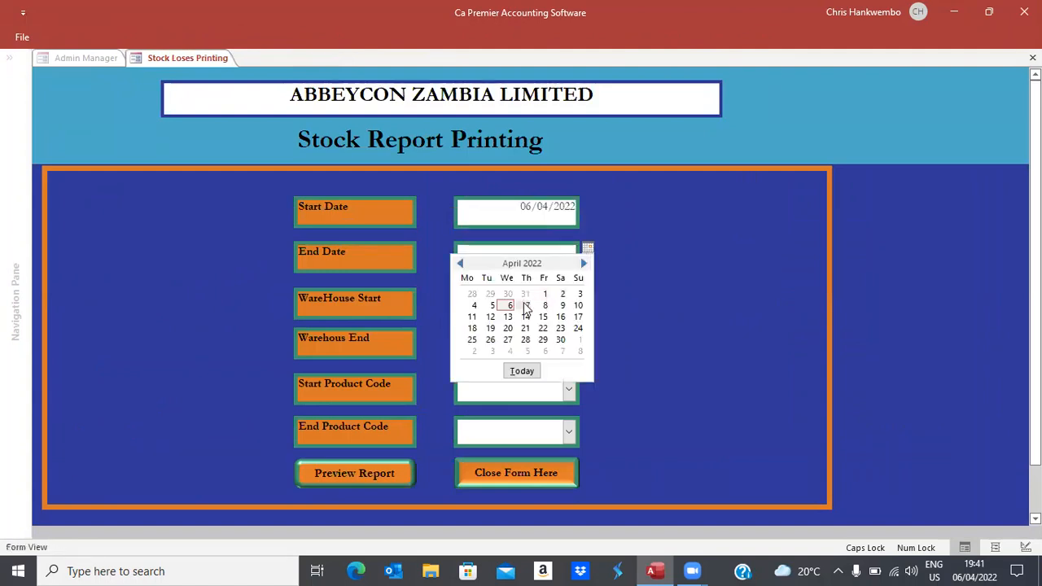
{"action": "left_click", "coordinate": [501, 303]}
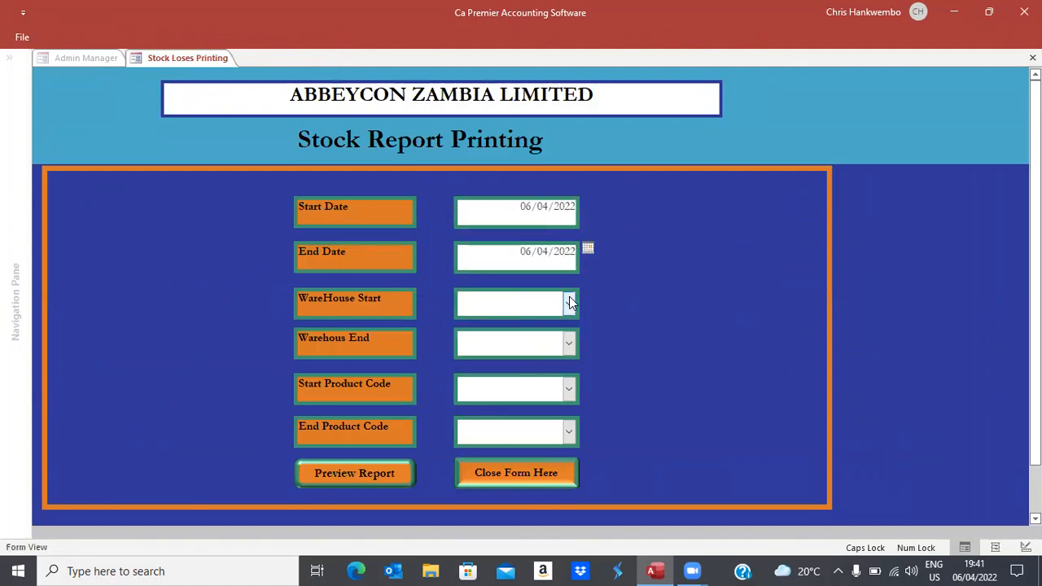
Set both stock report warehouses to Head Office and the product range from STEEL BARS 20 METRES to BROZE IRON 10 METRES.
{"action": "left_click", "coordinate": [570, 303]}
{"action": "left_click", "coordinate": [491, 329]}
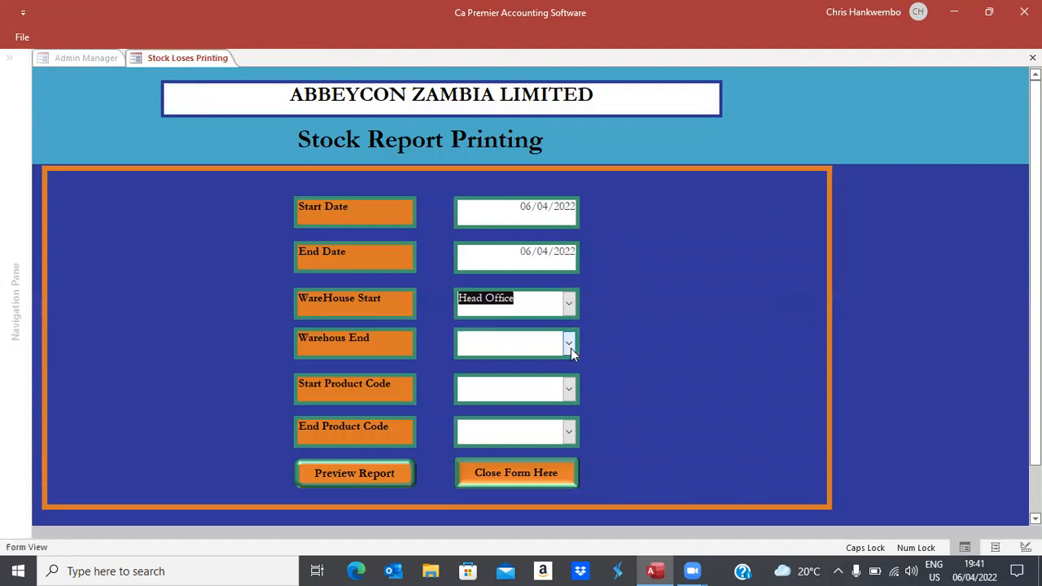
{"action": "left_click", "coordinate": [570, 343]}
{"action": "left_click", "coordinate": [502, 368]}
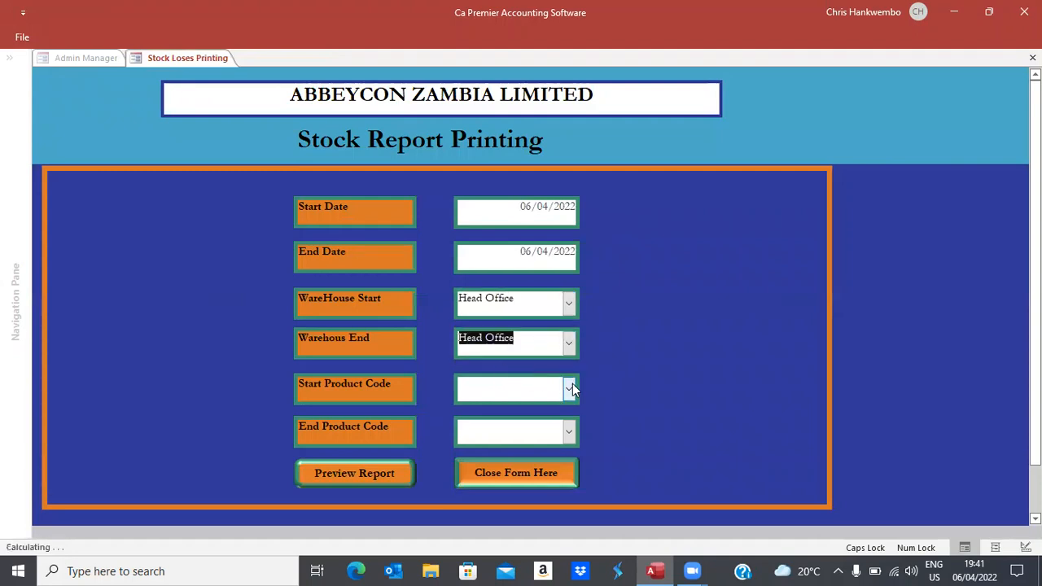
{"action": "left_click", "coordinate": [569, 388]}
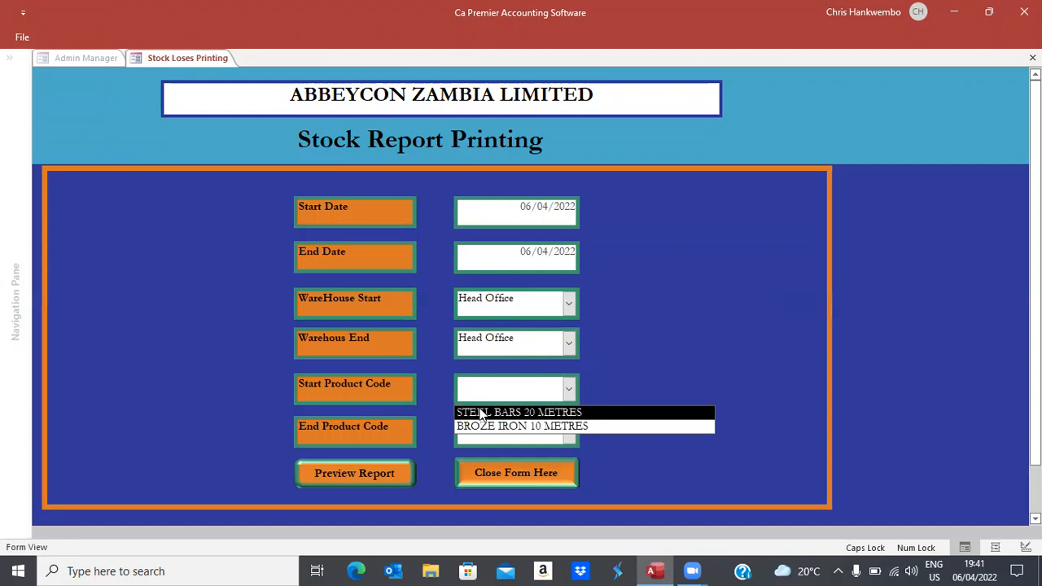
{"action": "left_click", "coordinate": [482, 414]}
{"action": "left_click", "coordinate": [569, 436]}
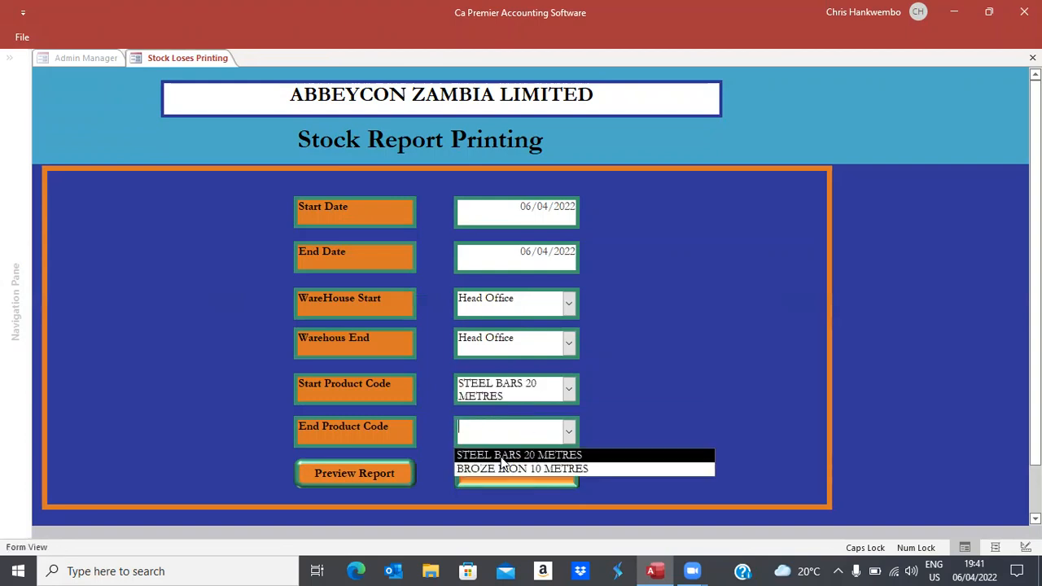
{"action": "left_click", "coordinate": [490, 466]}
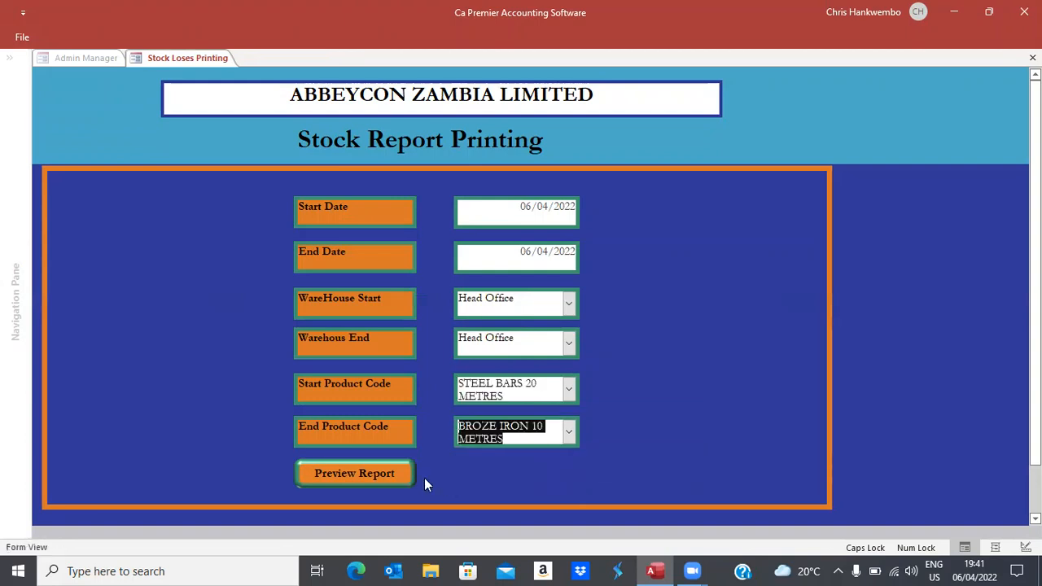
Preview the warehouse stock report, enlarge it to check the purchases and closing quantities, and close the report and its form.
{"action": "left_click", "coordinate": [375, 476]}
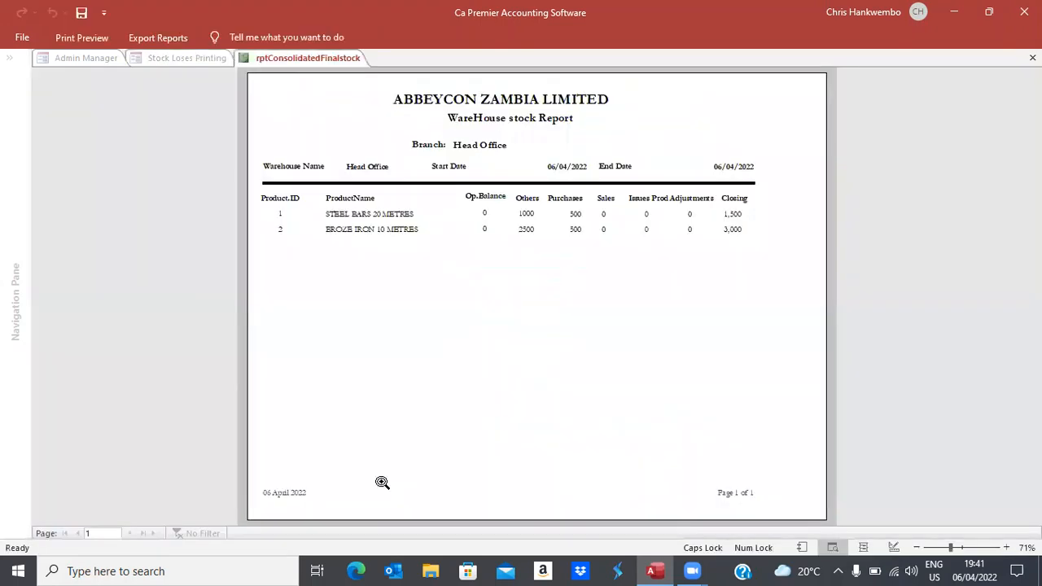
{"action": "left_click", "coordinate": [548, 237]}
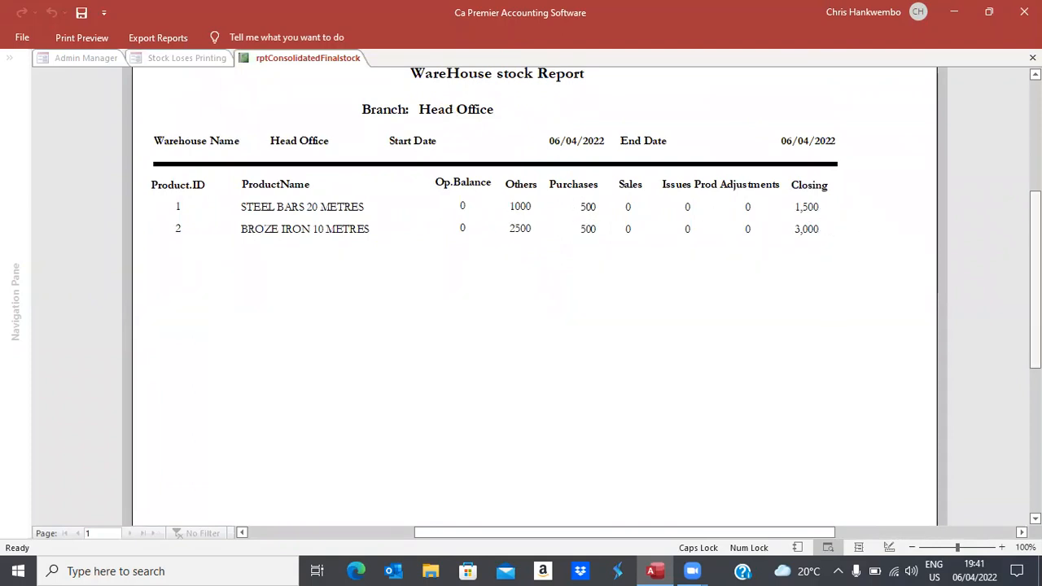
{"action": "scroll", "coordinate": [535, 293], "scroll_direction": "up", "scroll_amount": 2}
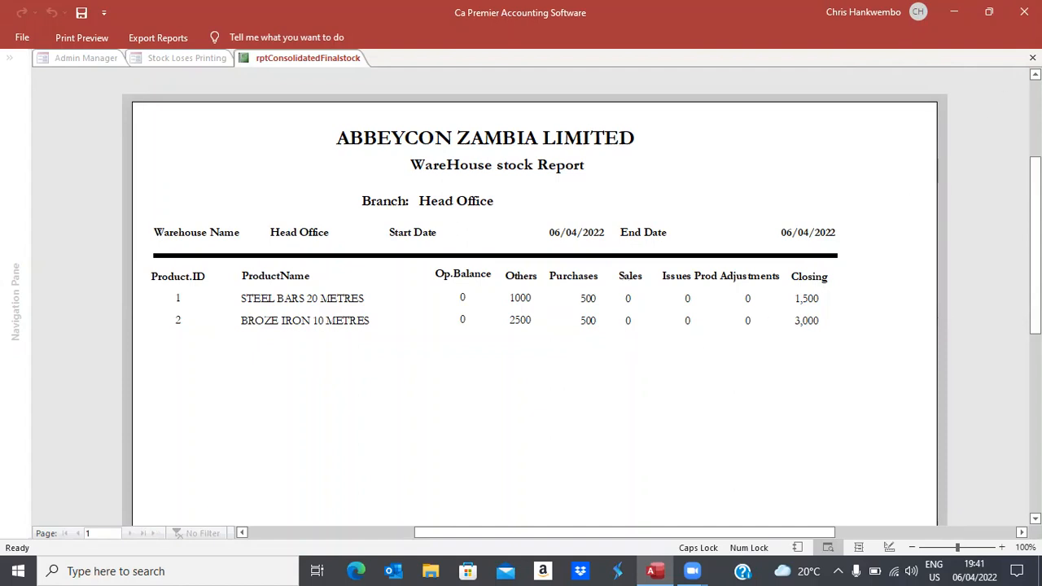
{"action": "left_click", "coordinate": [1033, 58]}
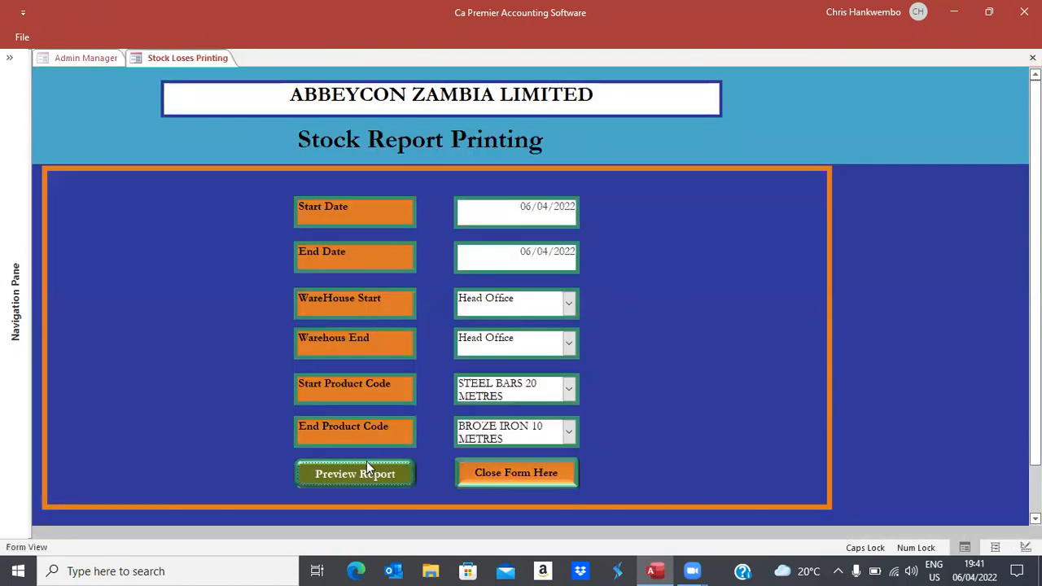
{"action": "left_click", "coordinate": [481, 478]}
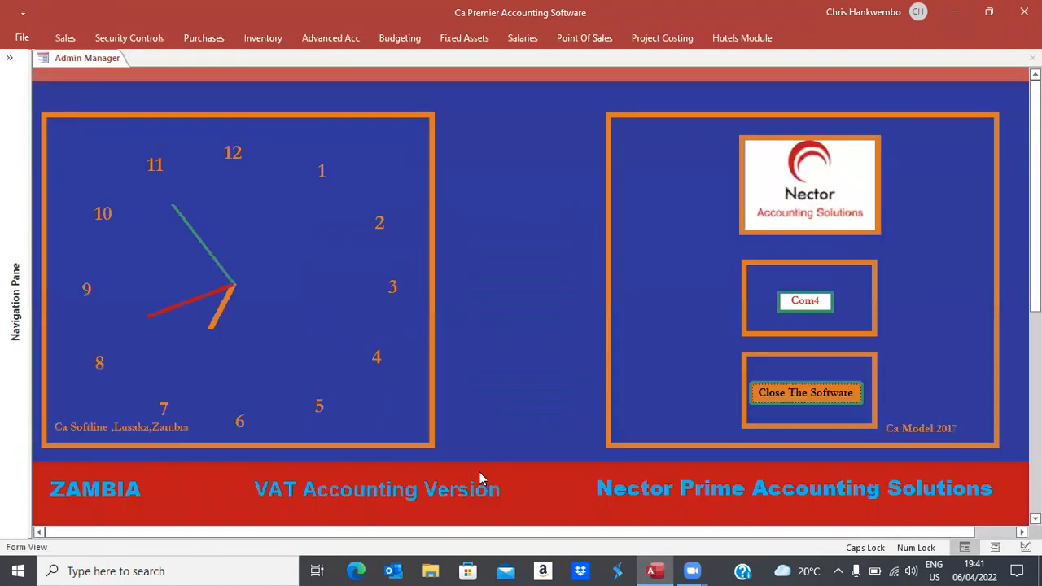
{"action": "left_click", "coordinate": [322, 41]}
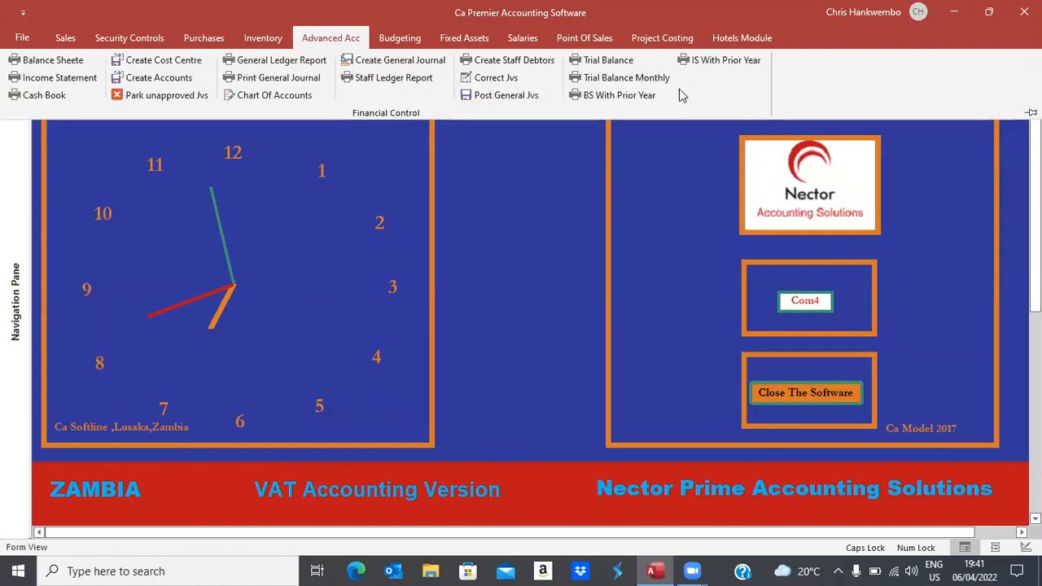
{"action": "left_click", "coordinate": [617, 64]}
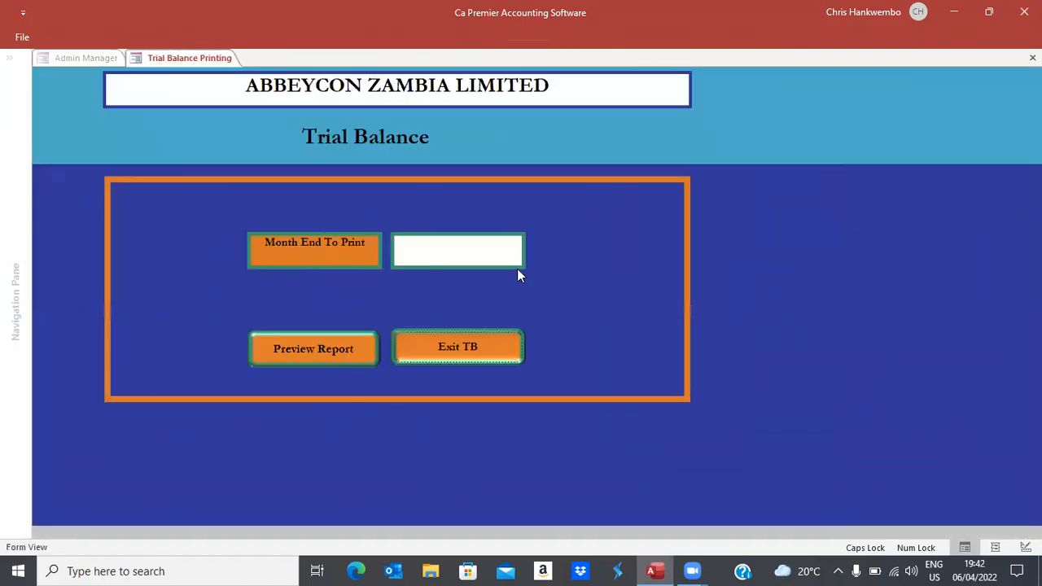
{"action": "left_click", "coordinate": [460, 346]}
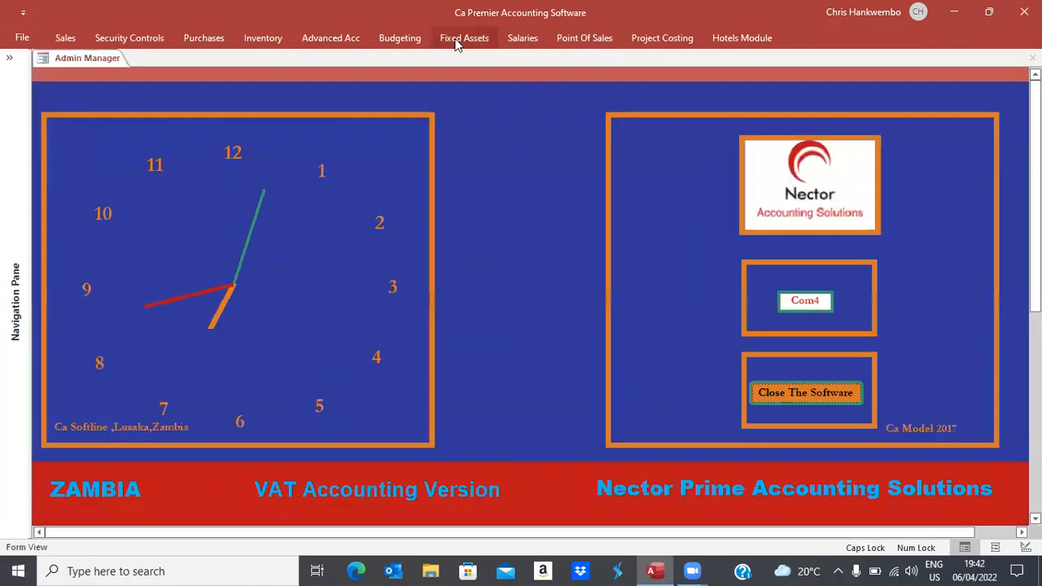
Preview the monthly trial balance with both month-end dates set to 06/04/2022 and enlarge it for reading.
{"action": "left_click", "coordinate": [350, 39]}
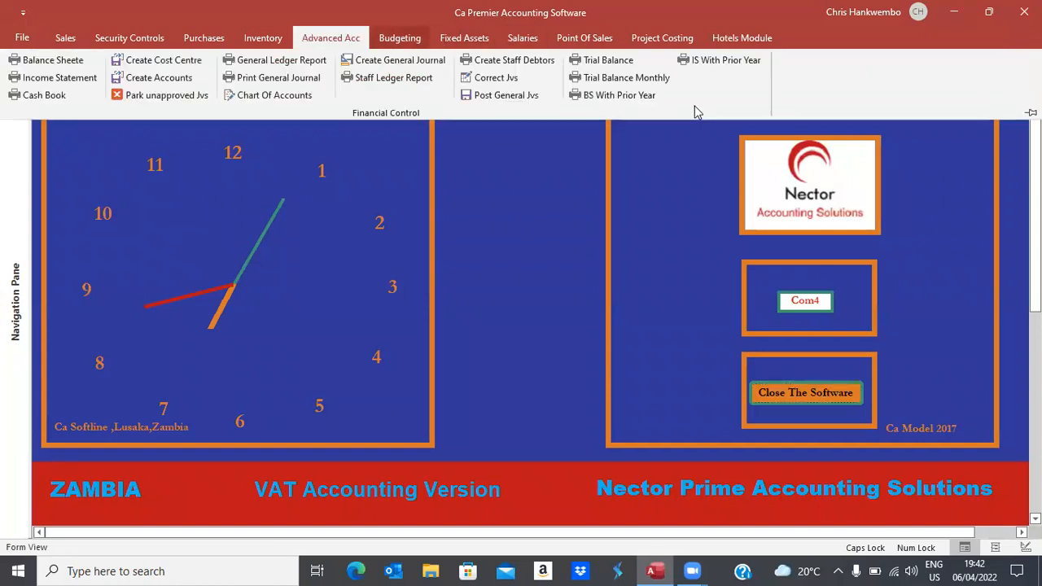
{"action": "left_click", "coordinate": [626, 77]}
{"action": "left_click", "coordinate": [600, 217]}
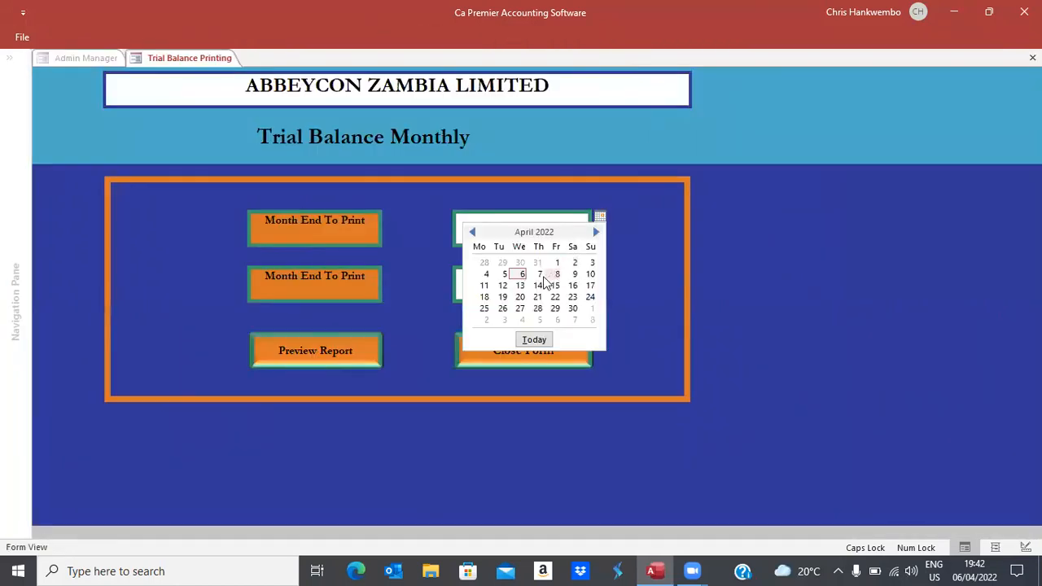
{"action": "left_click", "coordinate": [521, 274]}
{"action": "left_click", "coordinate": [562, 277]}
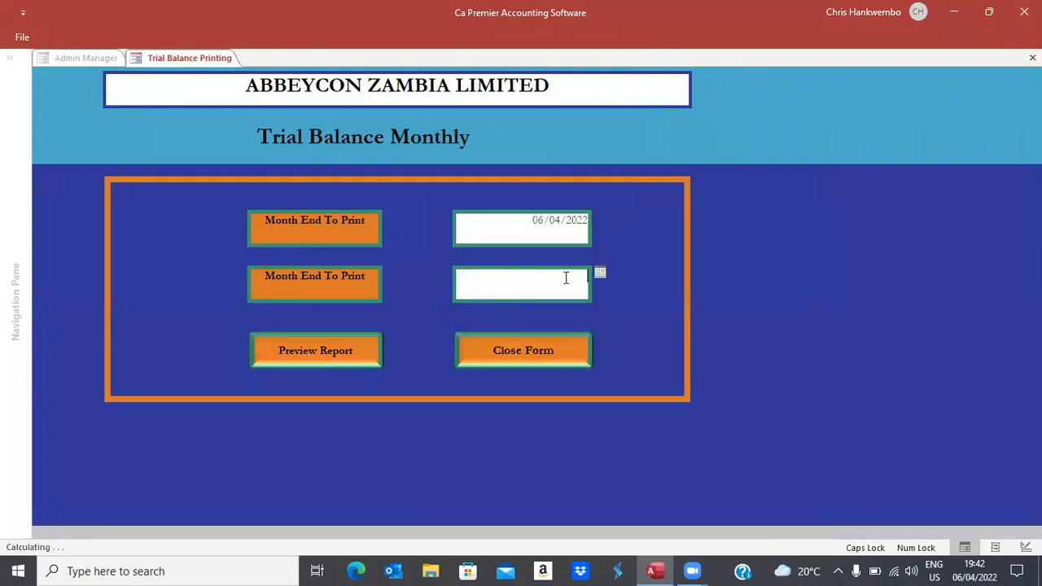
{"action": "left_click", "coordinate": [600, 272]}
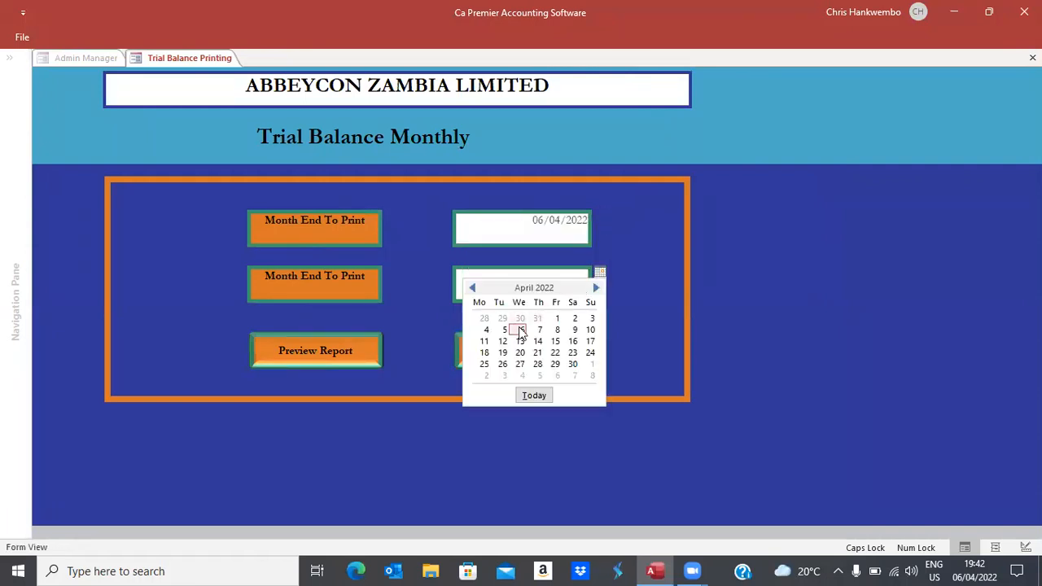
{"action": "left_click", "coordinate": [514, 328]}
{"action": "left_click", "coordinate": [339, 351]}
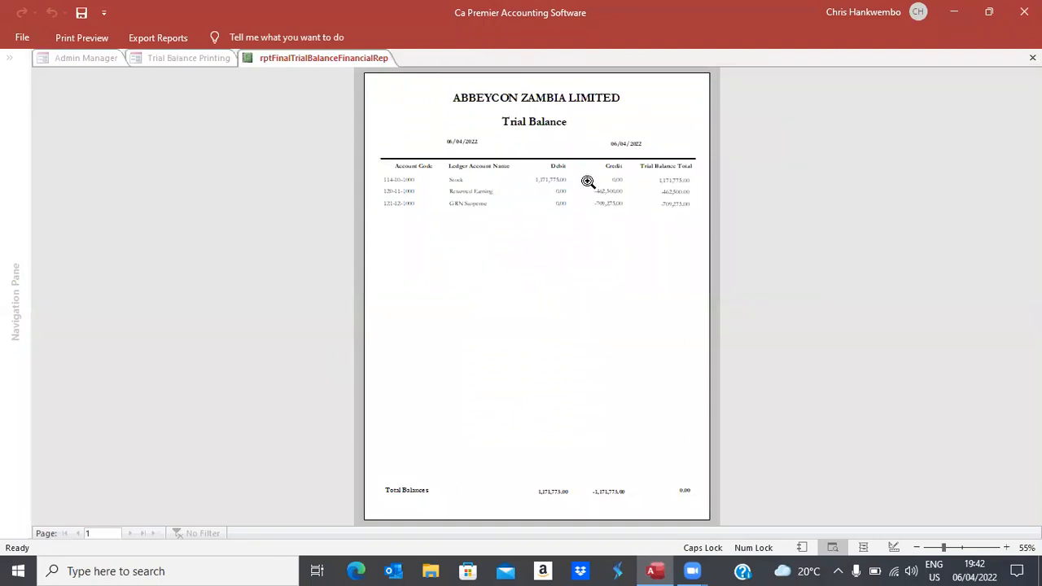
{"action": "left_click", "coordinate": [588, 183]}
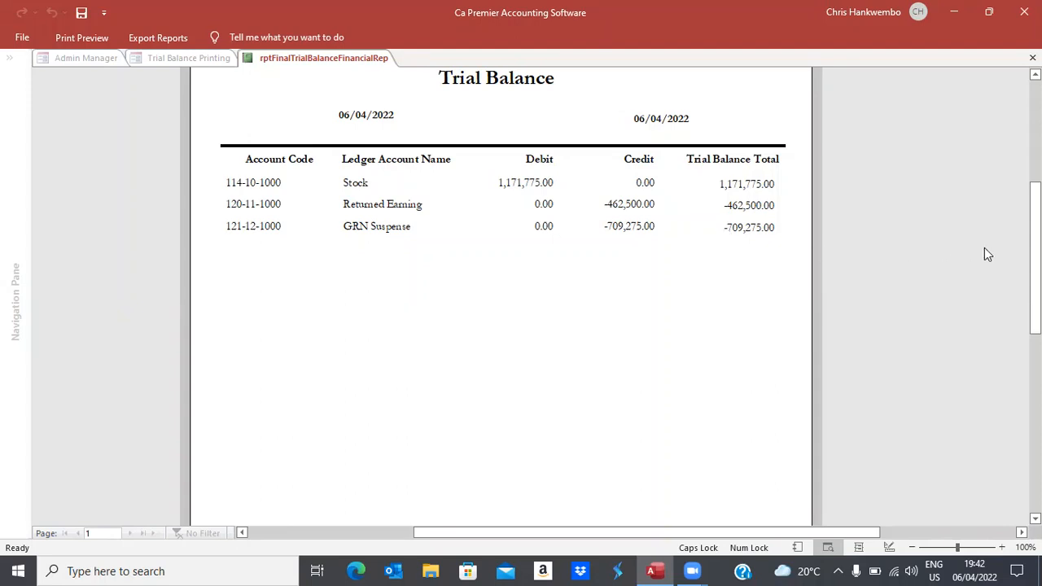
Review the ledger accounts in the trial balance report, and close the report and its form.
{"action": "left_click_drag", "start_coordinate": [1035, 257], "coordinate": [1016, 269]}
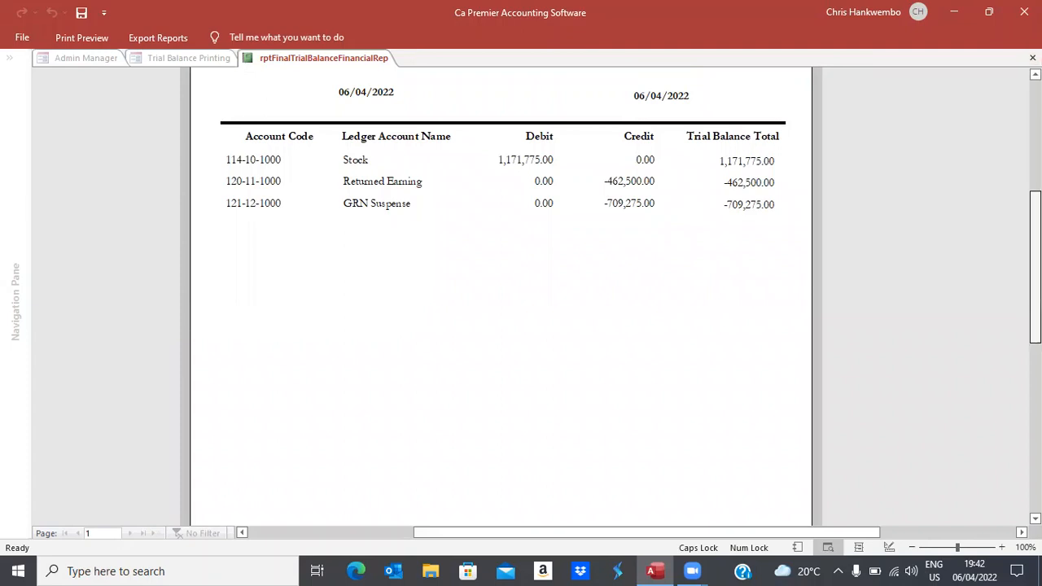
{"action": "scroll", "coordinate": [501, 298], "scroll_direction": "down", "scroll_amount": 5}
{"action": "scroll", "coordinate": [501, 297], "scroll_direction": "up", "scroll_amount": 5}
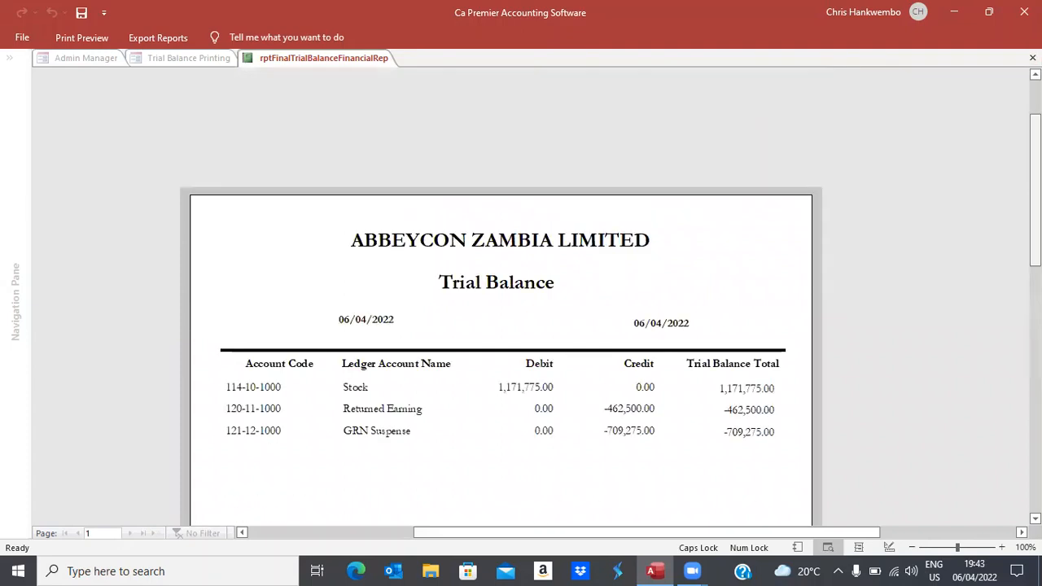
{"action": "scroll", "coordinate": [501, 297], "scroll_direction": "up", "scroll_amount": 2}
{"action": "left_click", "coordinate": [1033, 58]}
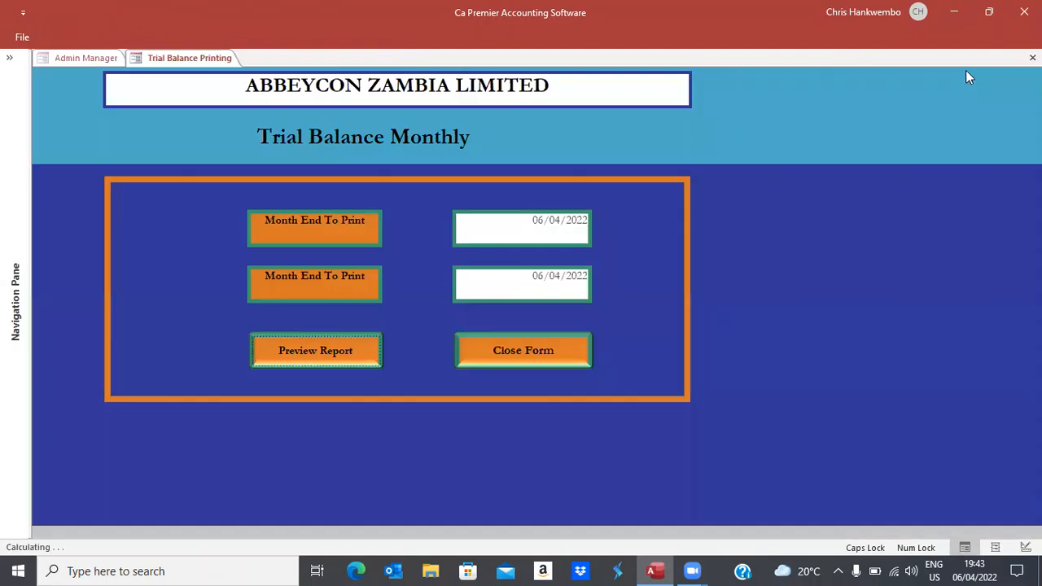
{"action": "left_click", "coordinate": [511, 349]}
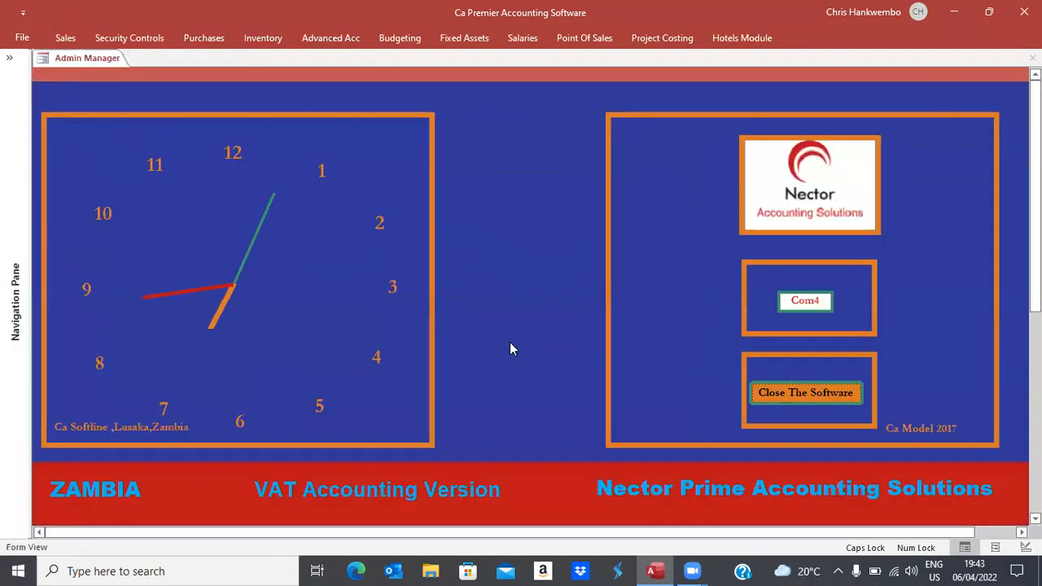
Open the customer data records and rename the Test company as Zambia Sales Limited.
{"action": "left_click", "coordinate": [66, 41]}
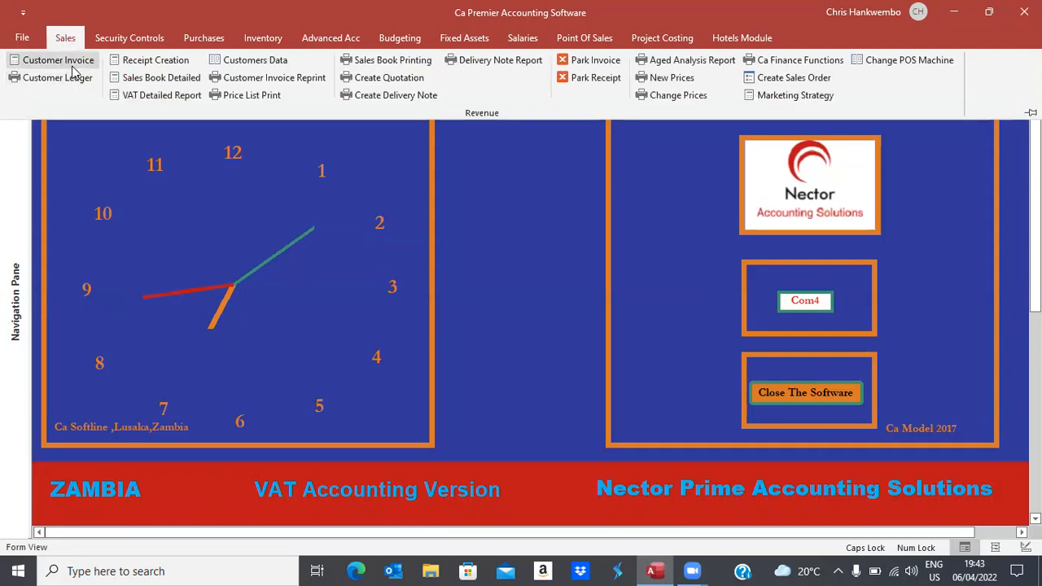
{"action": "left_click", "coordinate": [241, 62]}
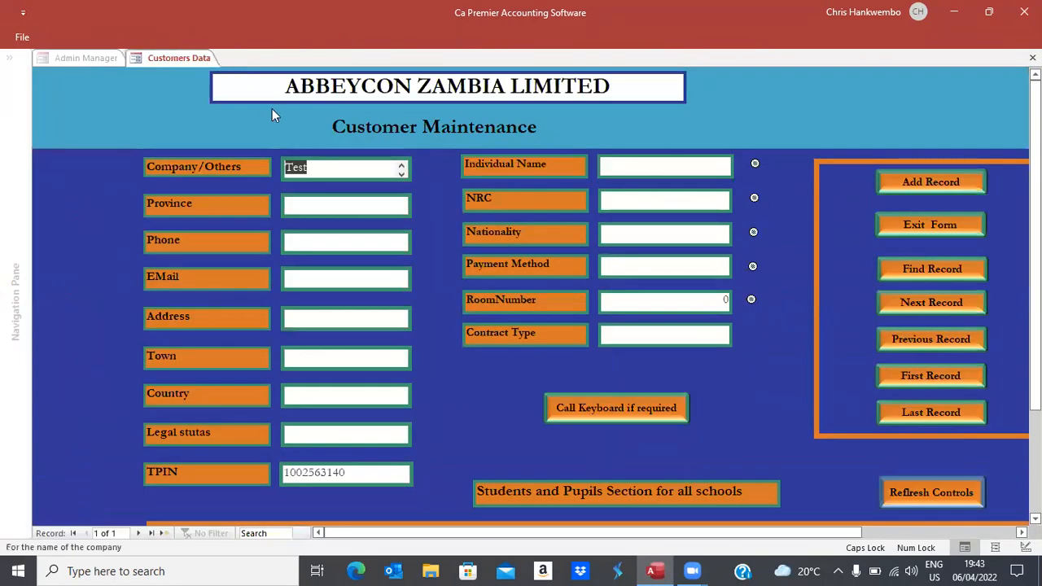
{"action": "left_click", "coordinate": [309, 165]}
{"action": "key", "text": "BackSpace"}
{"action": "key", "text": "BackSpace"}
{"action": "key", "text": "BackSpace"}
{"action": "key", "text": "Caps_Lock"}
{"action": "type", "text": "Zambia"}
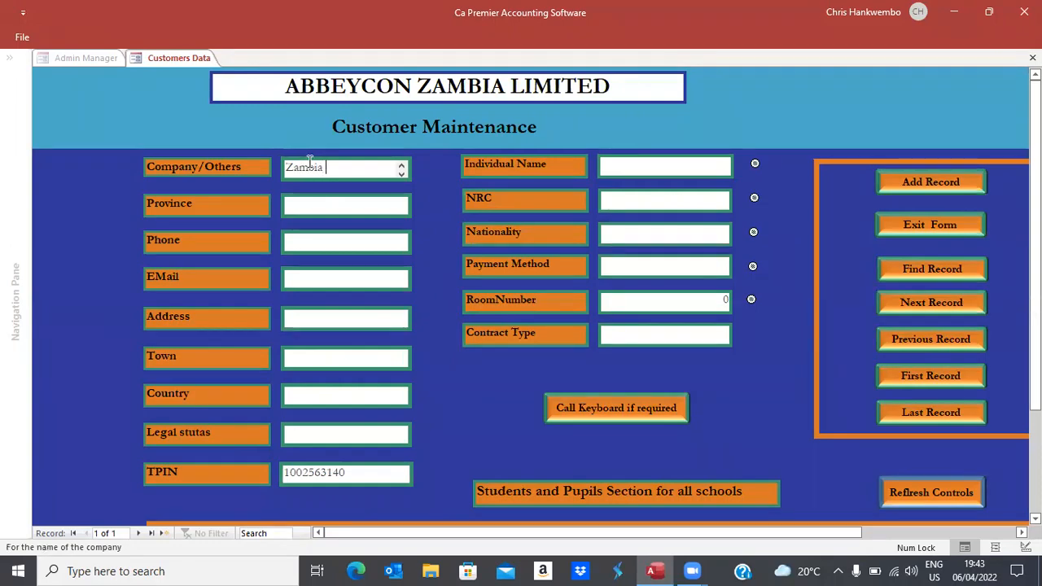
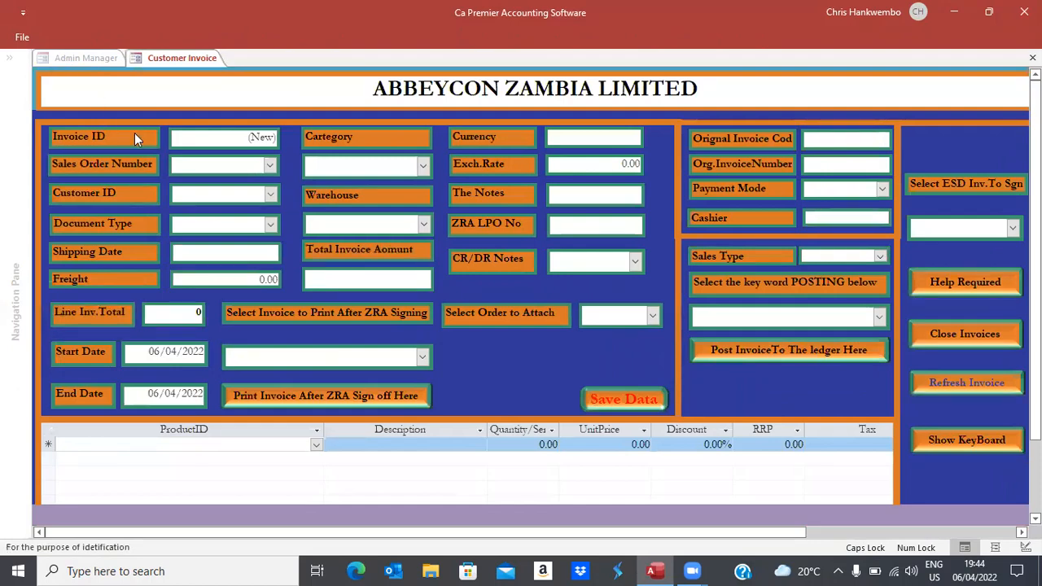
{"action": "left_click", "coordinate": [271, 194]}
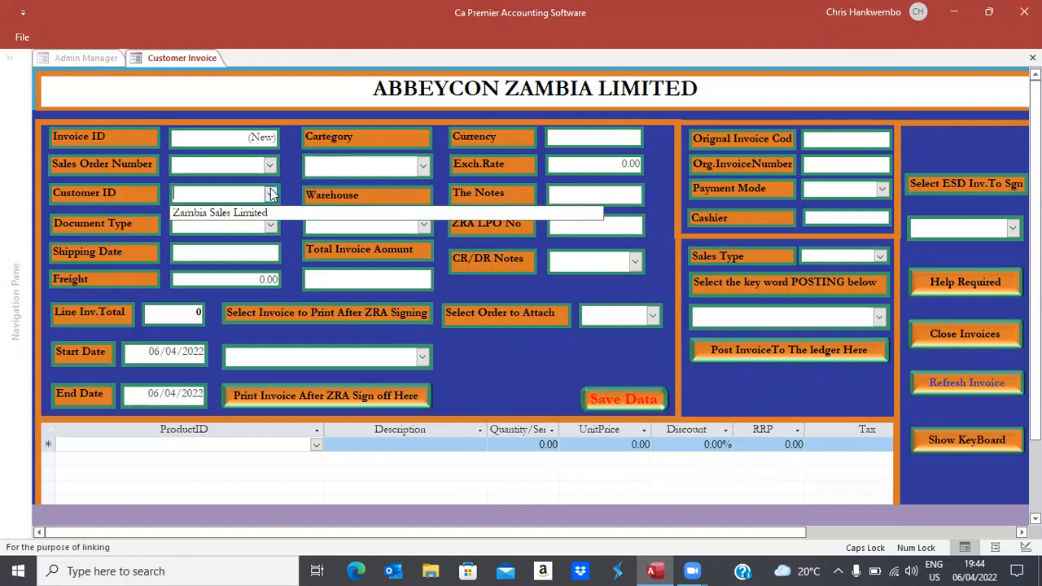
{"action": "left_click", "coordinate": [229, 213]}
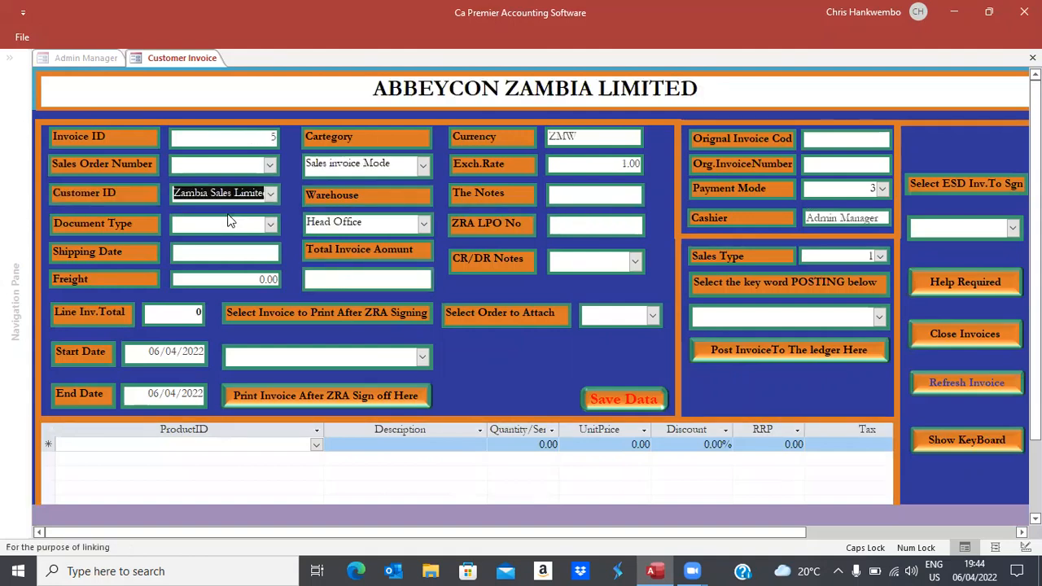
{"action": "left_click", "coordinate": [228, 221]}
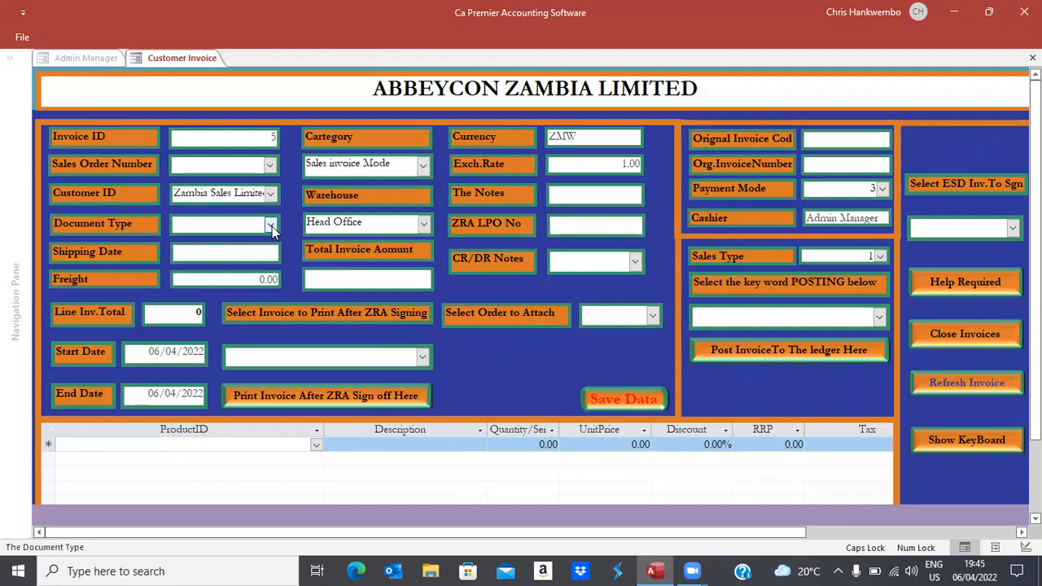
{"action": "left_click", "coordinate": [271, 225]}
{"action": "left_click", "coordinate": [258, 246]}
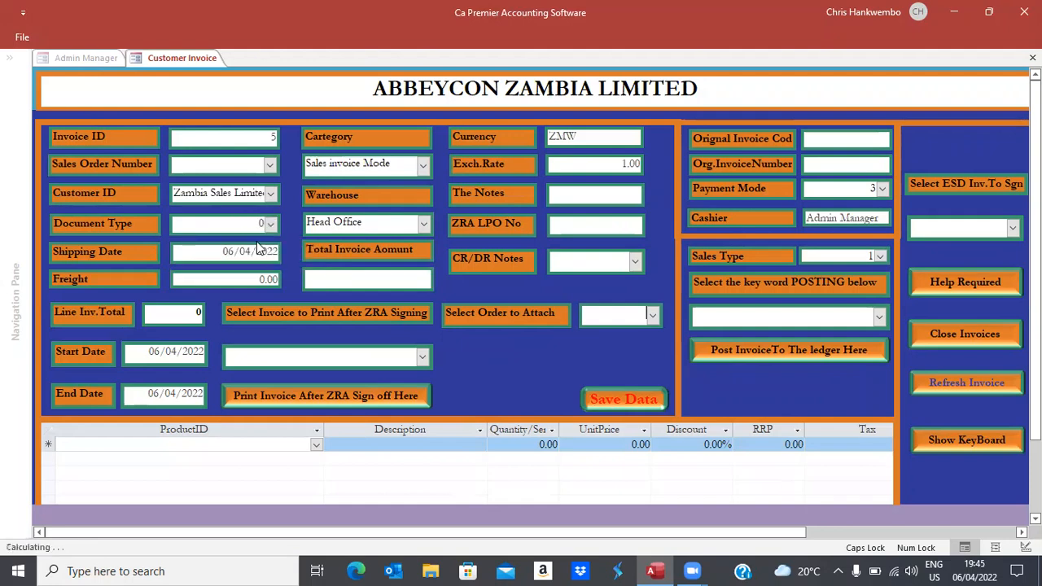
{"action": "left_click", "coordinate": [646, 314]}
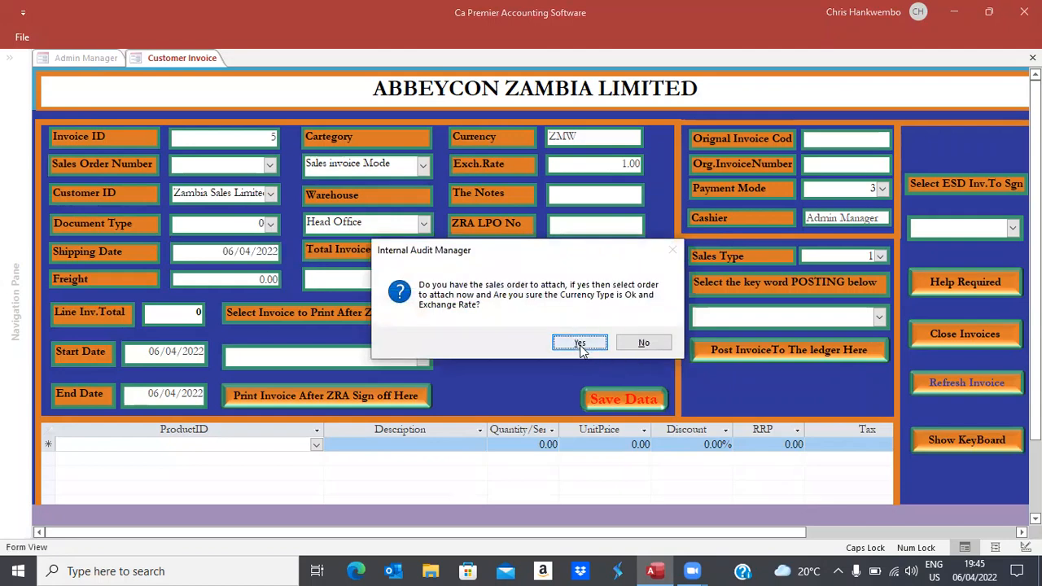
{"action": "left_click", "coordinate": [643, 344]}
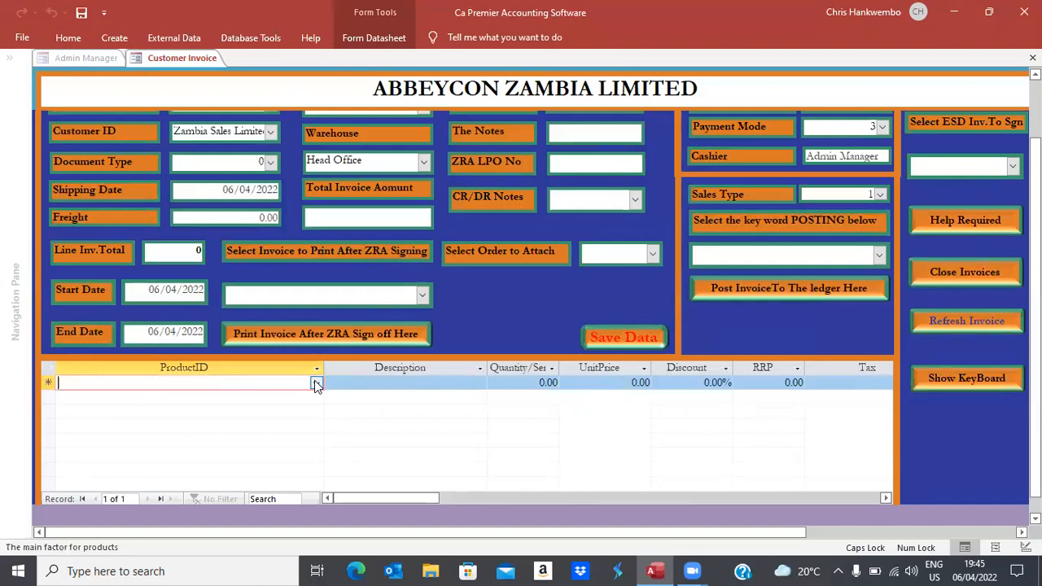
{"action": "left_click", "coordinate": [317, 385]}
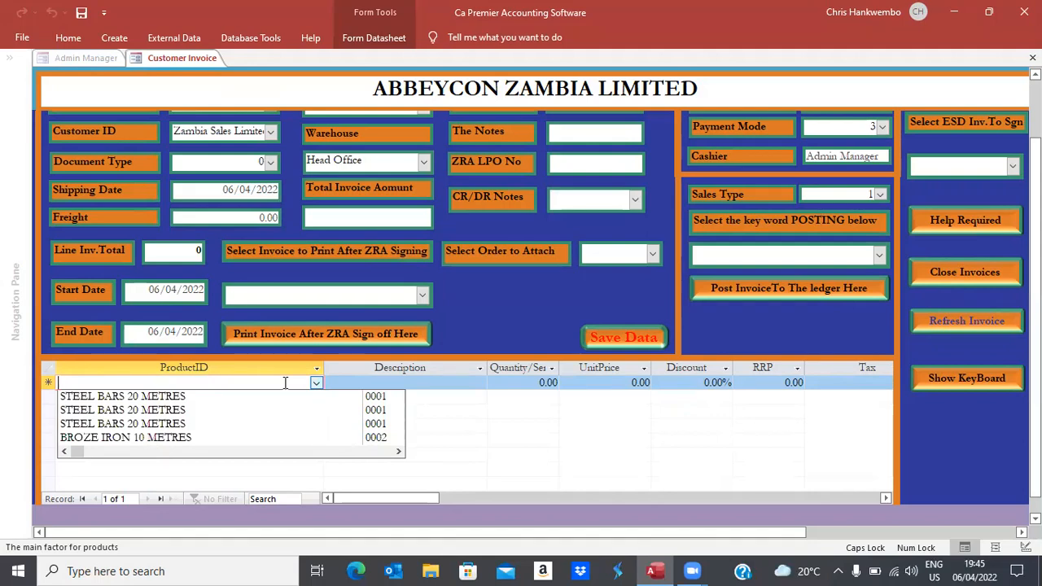
{"action": "left_click", "coordinate": [556, 310]}
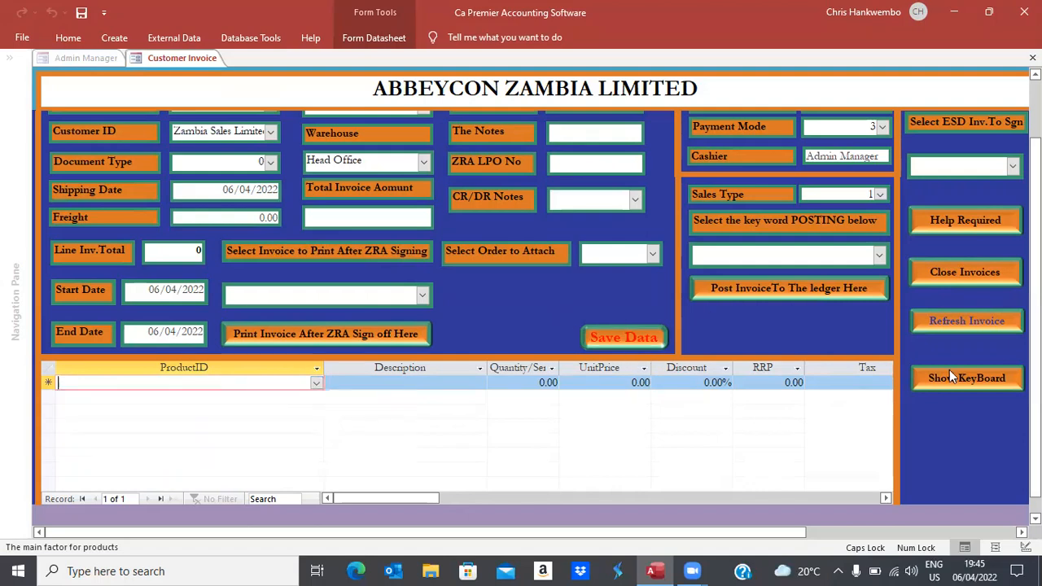
{"action": "left_click", "coordinate": [948, 273]}
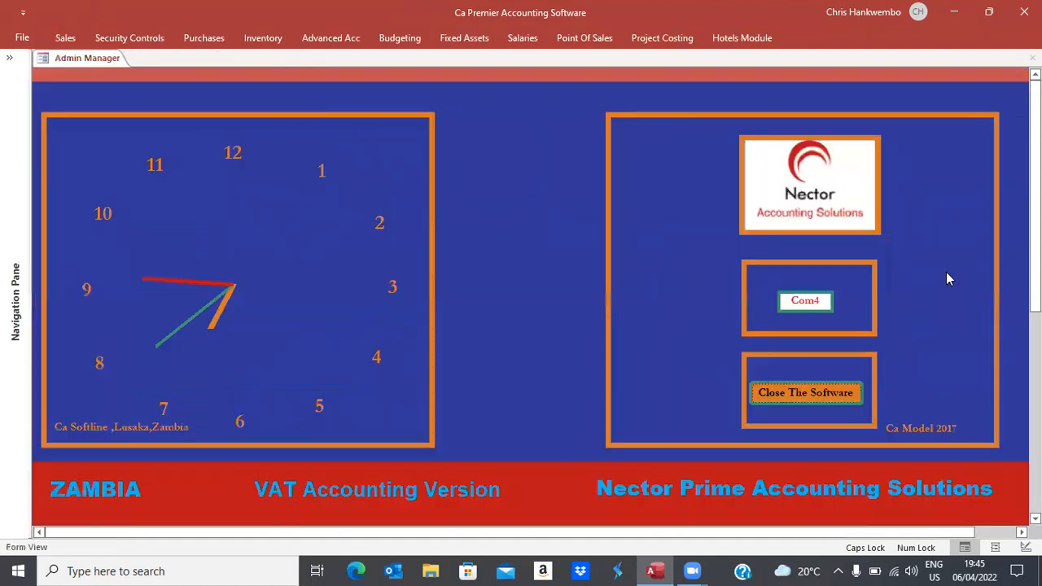
Open the price changes form, set the STEEL BARS 20 METRES price to 5000 and accept the VAT-inclusive notice.
{"action": "left_click", "coordinate": [65, 38]}
{"action": "left_click", "coordinate": [672, 77]}
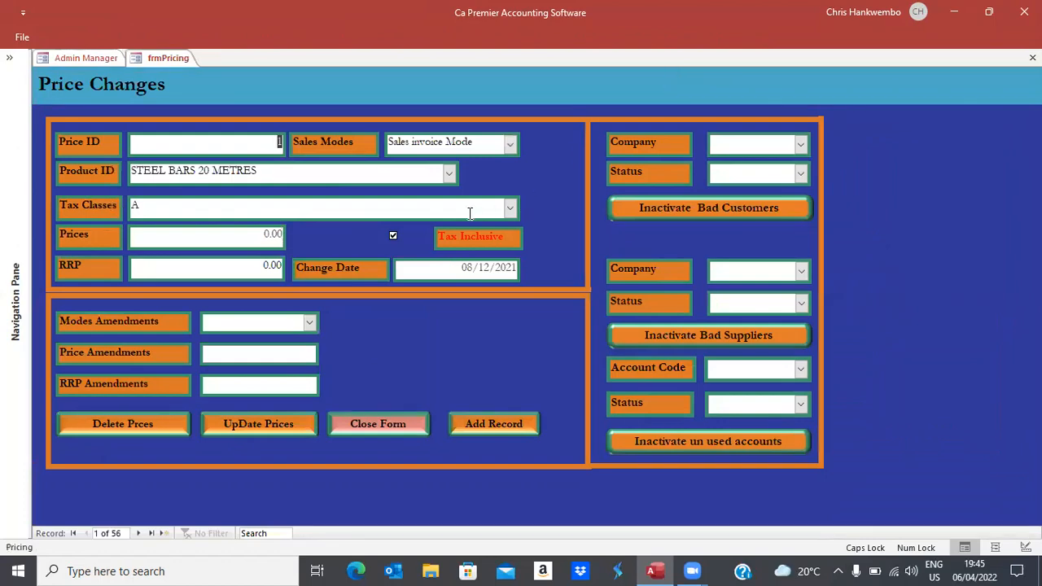
{"action": "left_click", "coordinate": [265, 232]}
{"action": "left_click_drag", "start_coordinate": [264, 232], "coordinate": [328, 232]}
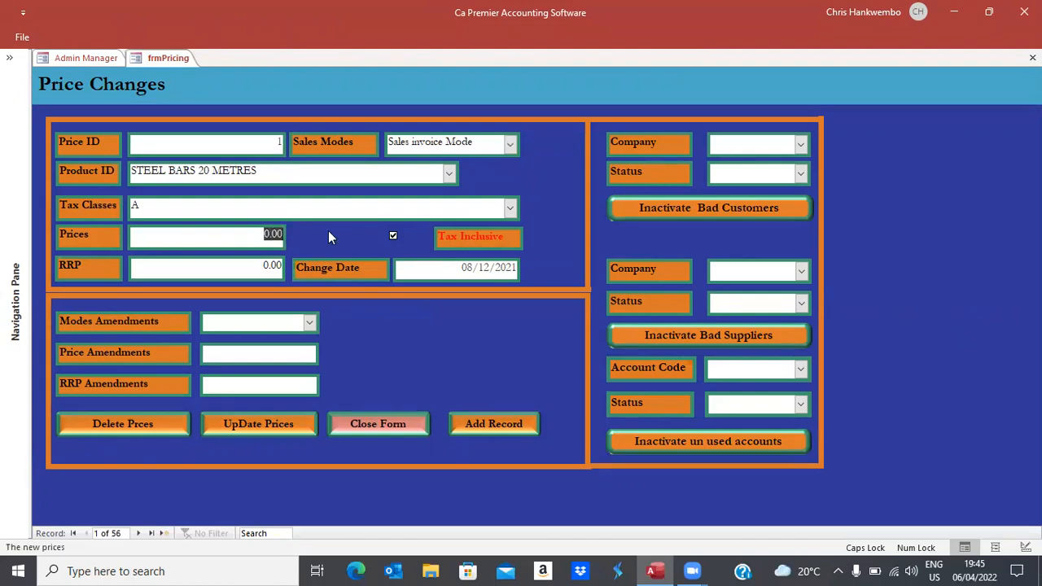
{"action": "type", "text": "5000"}
{"action": "key", "text": "Return"}
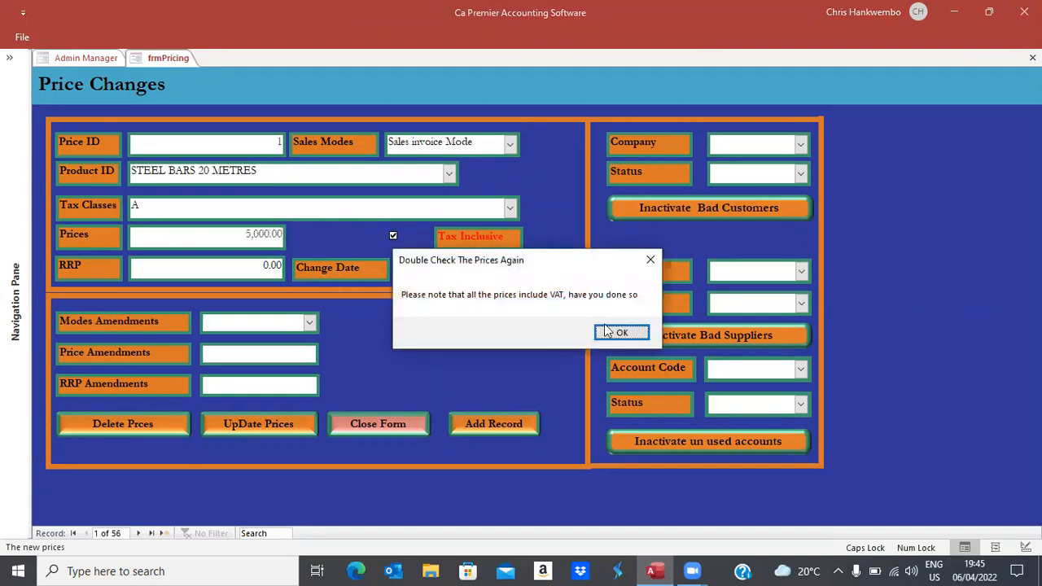
{"action": "left_click", "coordinate": [620, 333]}
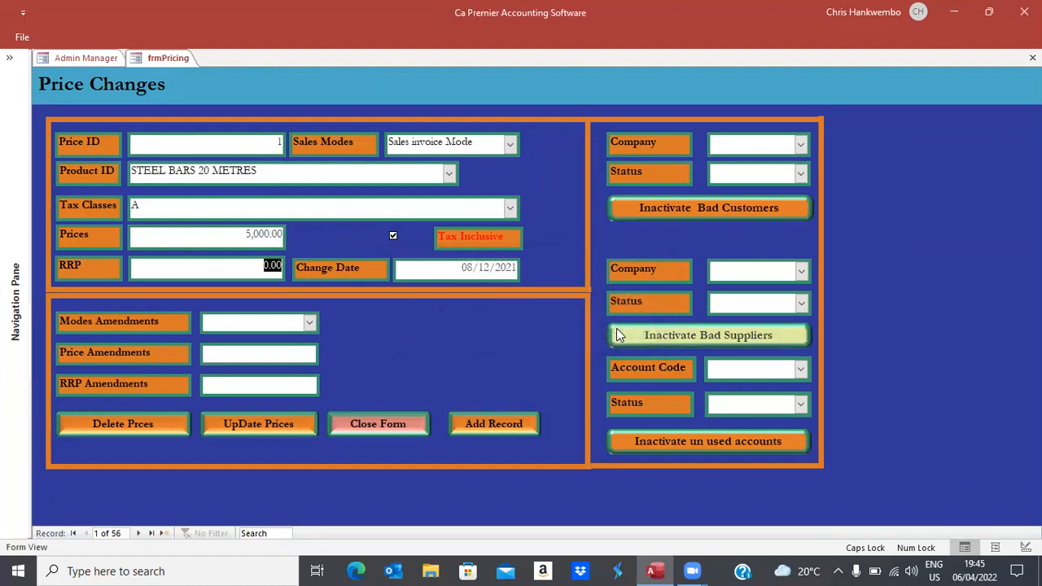
Set the BROZE IRON 10 METRES price to 6500 and accept the VAT-inclusive notice.
{"action": "left_click", "coordinate": [139, 534]}
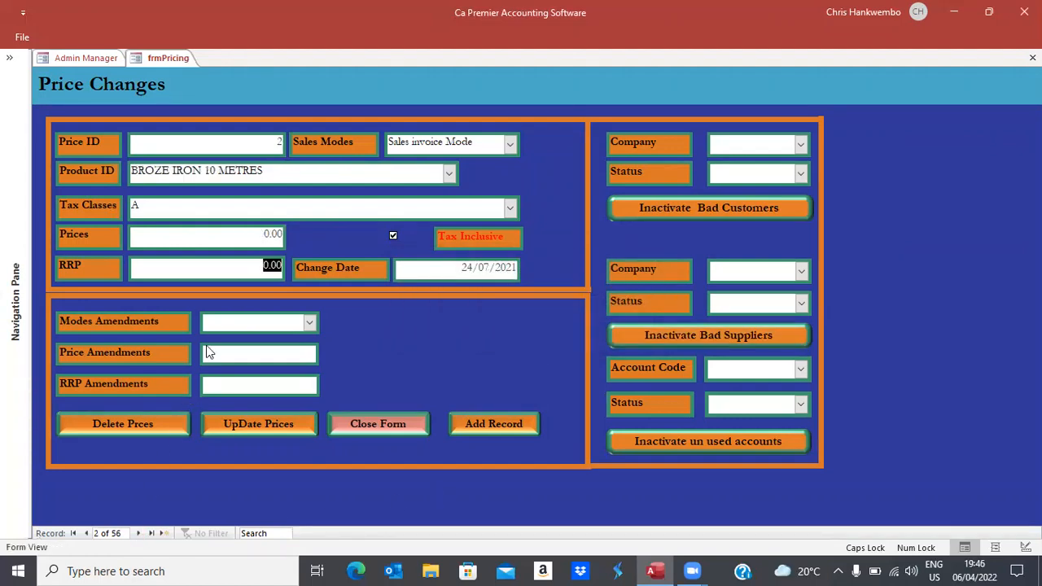
{"action": "left_click_drag", "start_coordinate": [251, 233], "coordinate": [339, 236]}
{"action": "type", "text": "6500"}
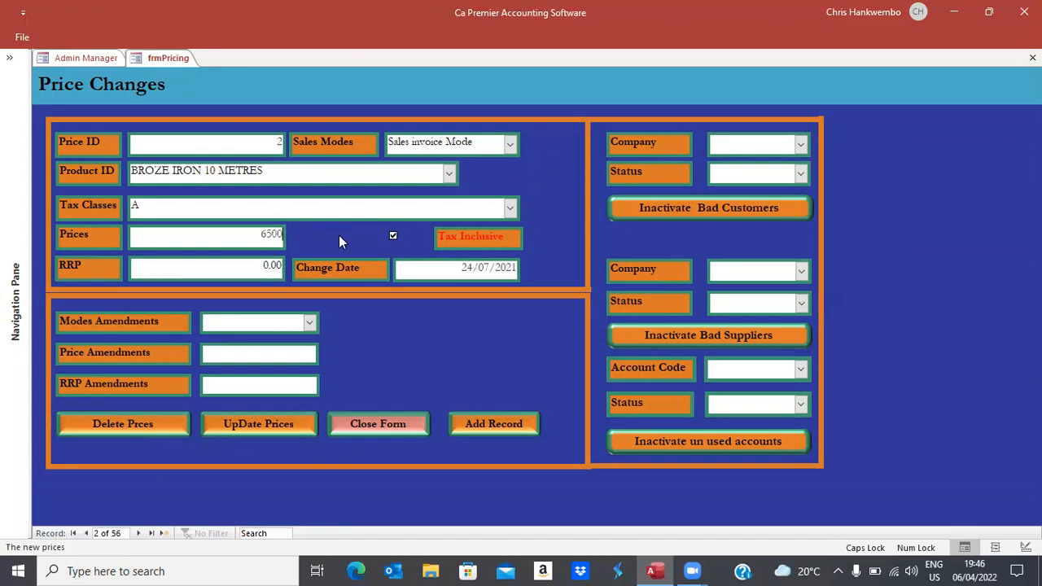
{"action": "key", "text": "Return"}
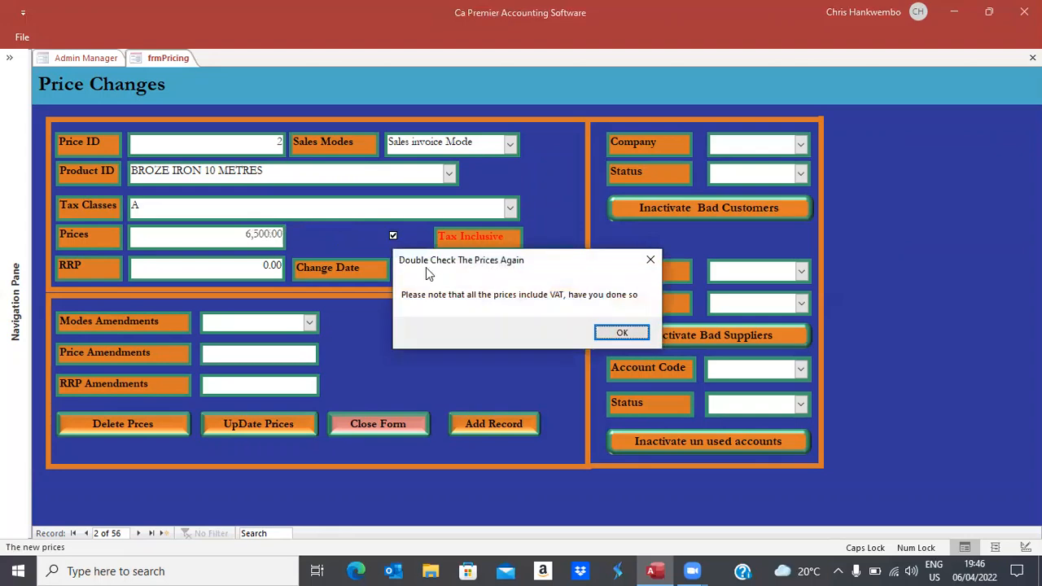
{"action": "left_click", "coordinate": [607, 334]}
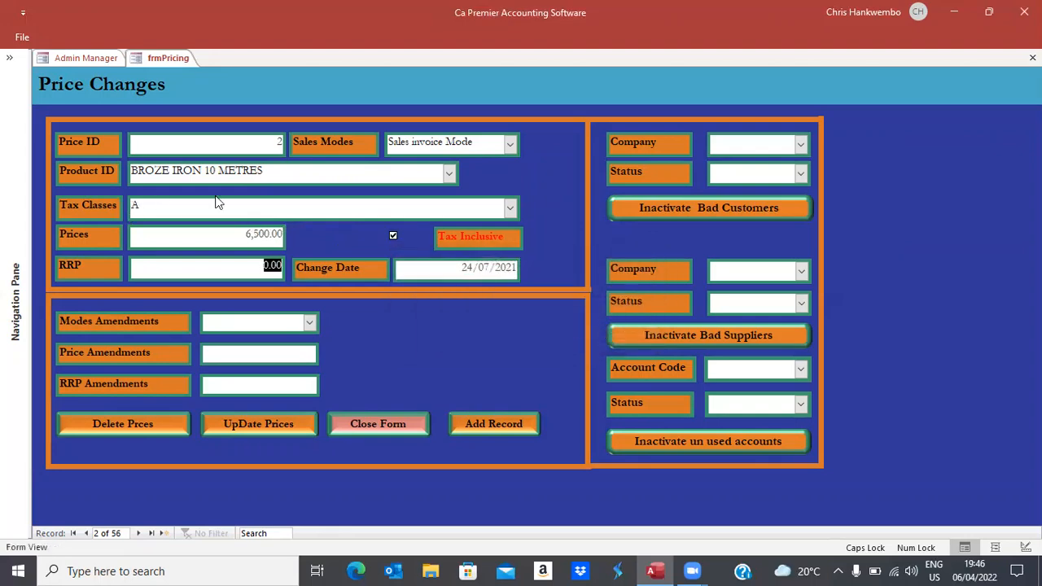
Assign tax class A with 16% VAT and no tourism levy to BROZE IRON 10 METRES and STEEL BARS 20 METRES.
{"action": "left_click", "coordinate": [509, 211]}
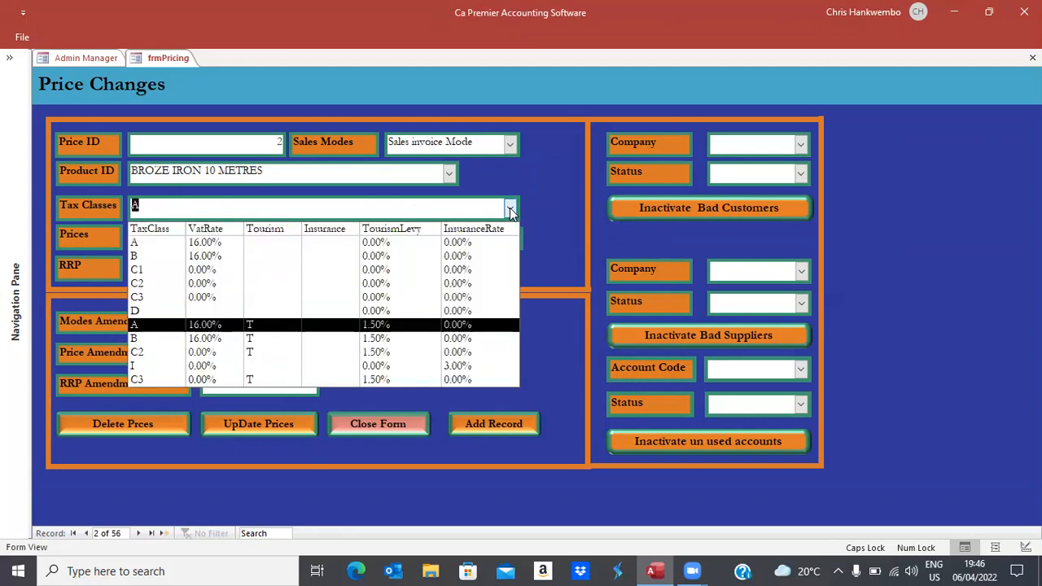
{"action": "left_click", "coordinate": [169, 250]}
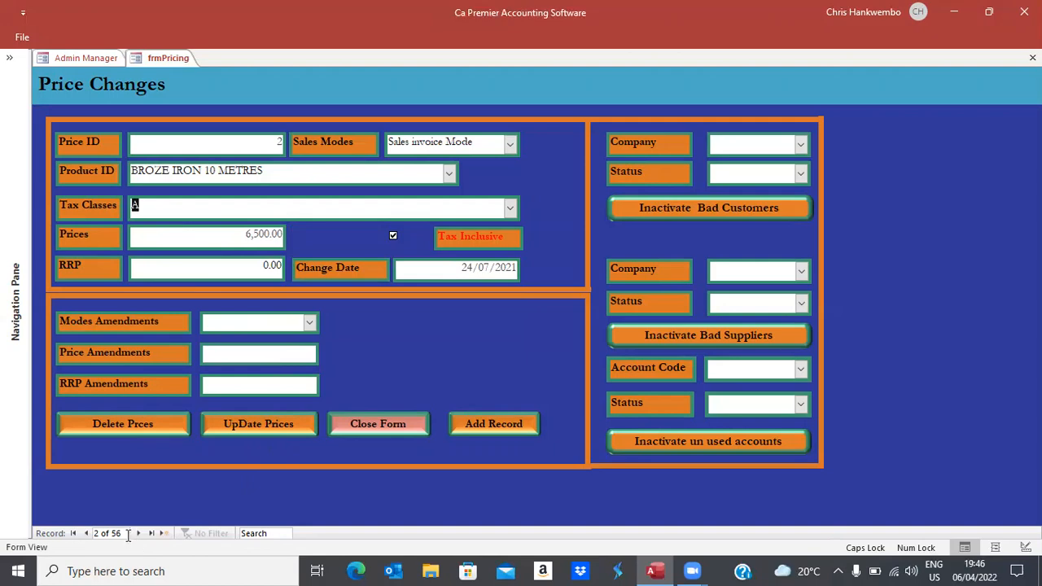
{"action": "left_click", "coordinate": [87, 533]}
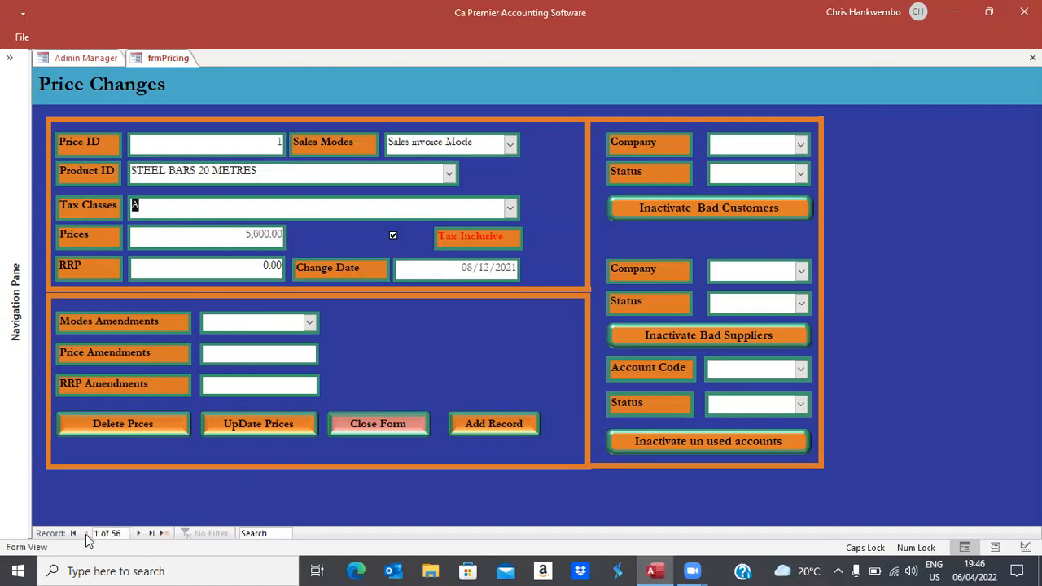
{"action": "left_click", "coordinate": [511, 208]}
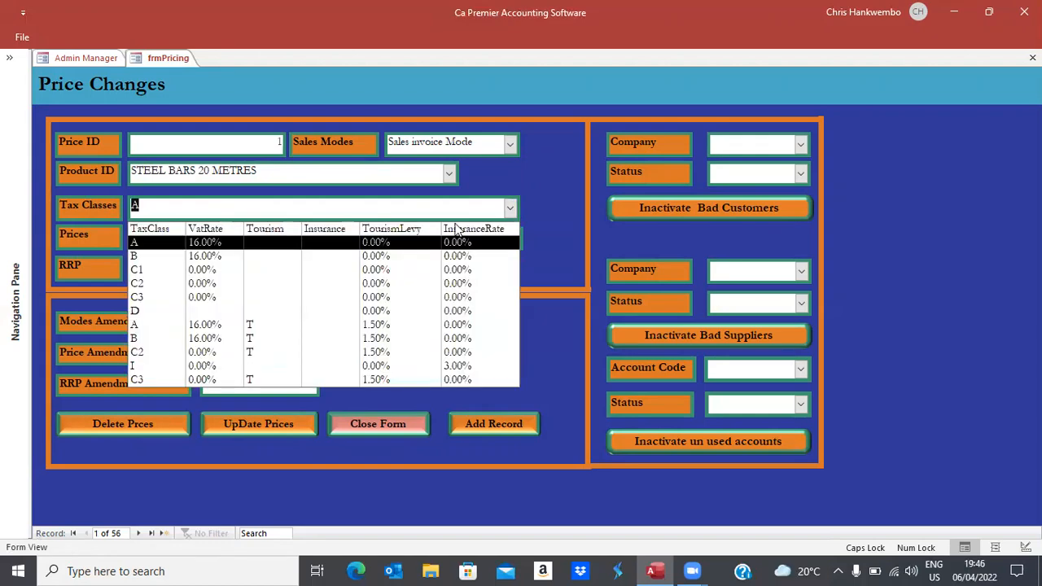
{"action": "left_click", "coordinate": [254, 243]}
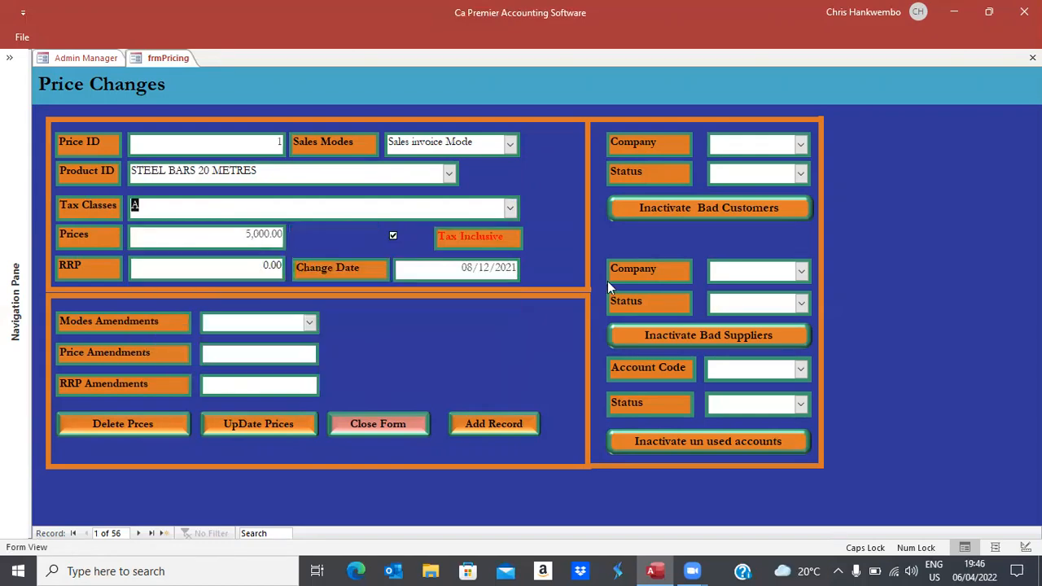
Check the price records that follow STEEL BARS 20 METRES and close the price form.
{"action": "left_click", "coordinate": [138, 533]}
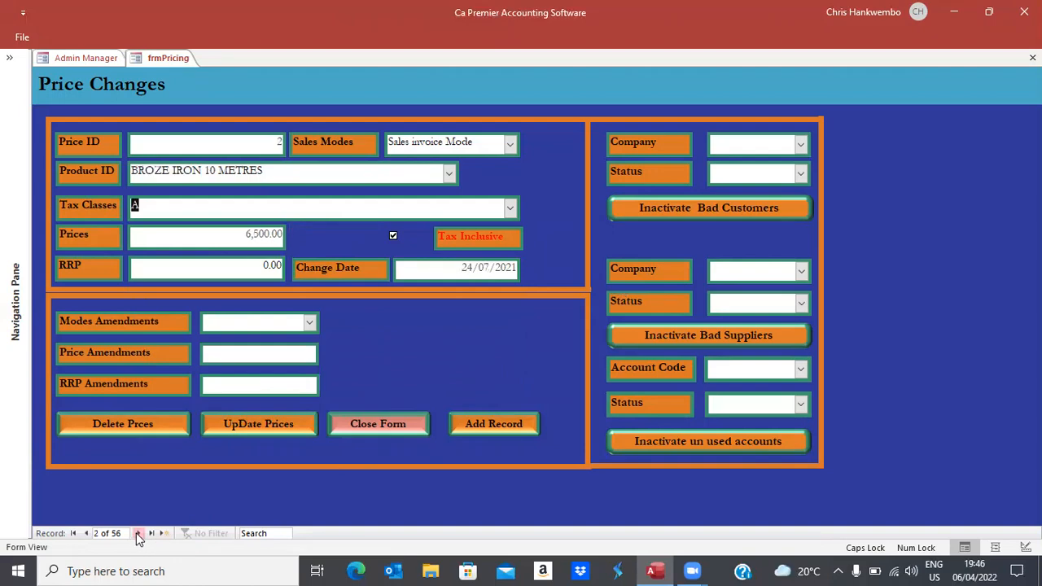
{"action": "left_click", "coordinate": [138, 534]}
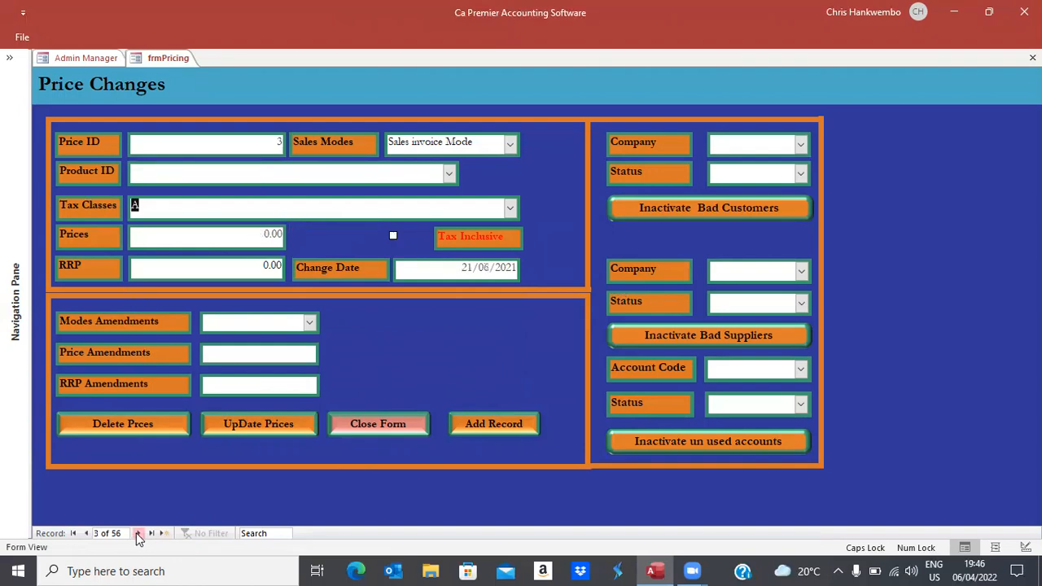
{"action": "left_click", "coordinate": [137, 534]}
{"action": "left_click", "coordinate": [377, 424]}
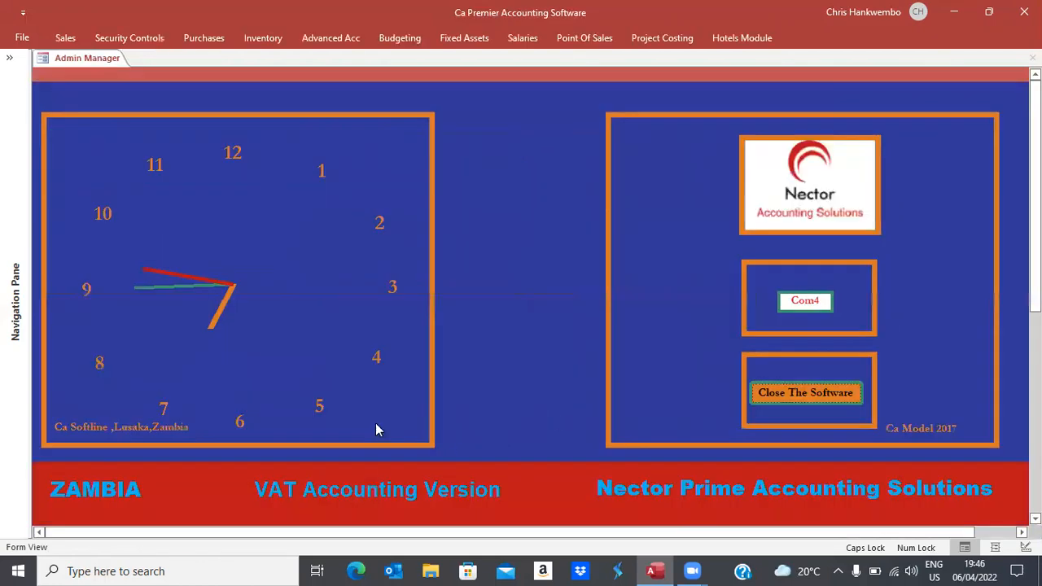
Open a new customer invoice for Zambia Sales Limited as a Tax Invoice and decline attaching a sales order.
{"action": "left_click", "coordinate": [56, 38]}
{"action": "left_click", "coordinate": [58, 60]}
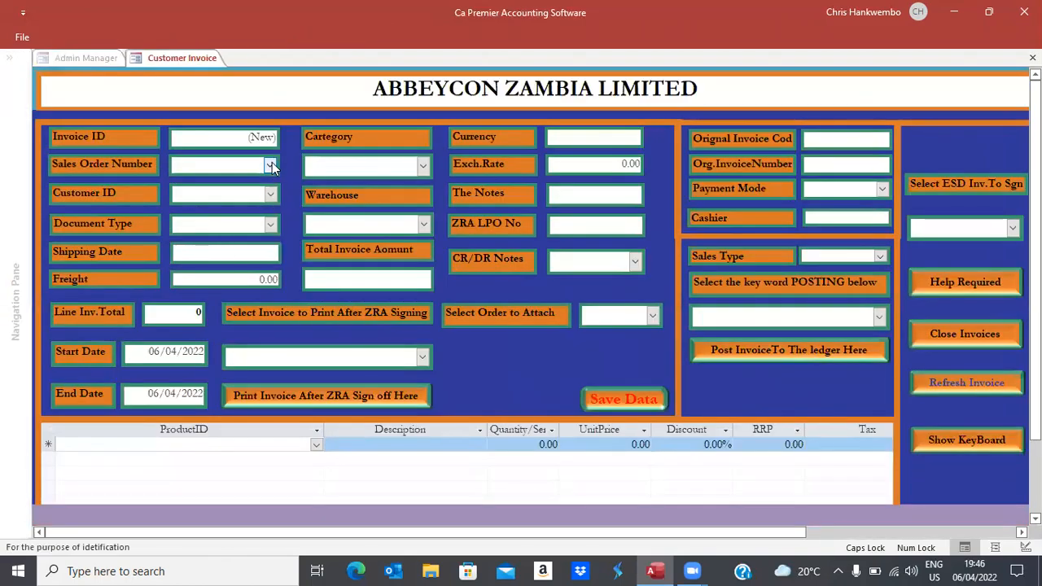
{"action": "left_click", "coordinate": [267, 194]}
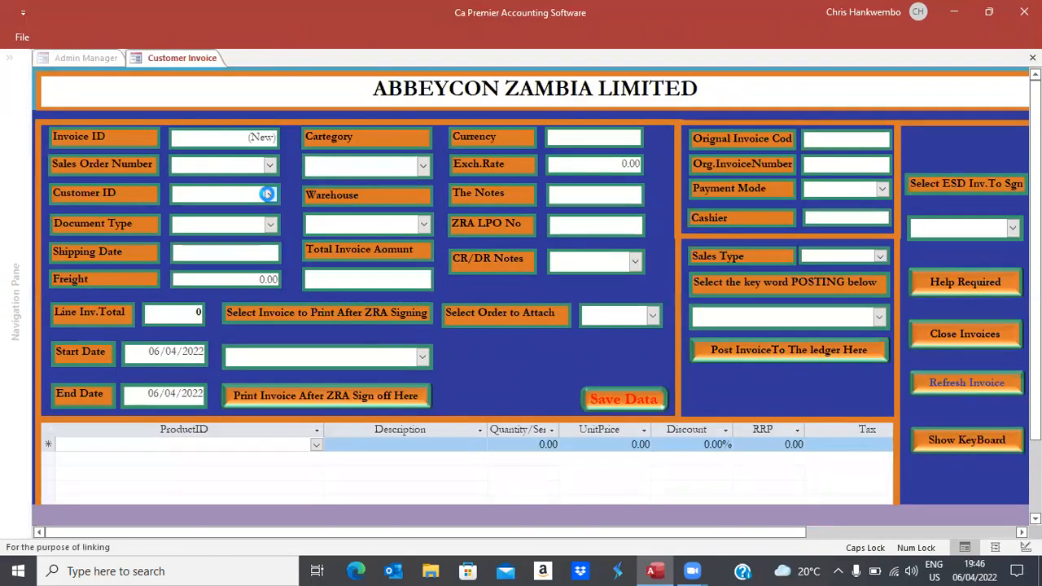
{"action": "left_click", "coordinate": [238, 212]}
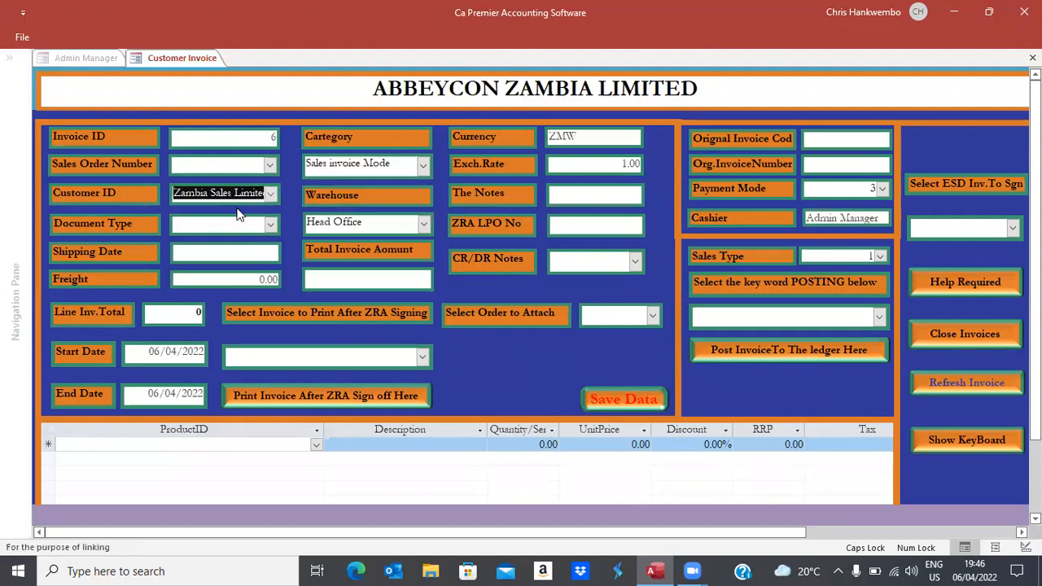
{"action": "left_click", "coordinate": [238, 215]}
{"action": "left_click", "coordinate": [267, 224]}
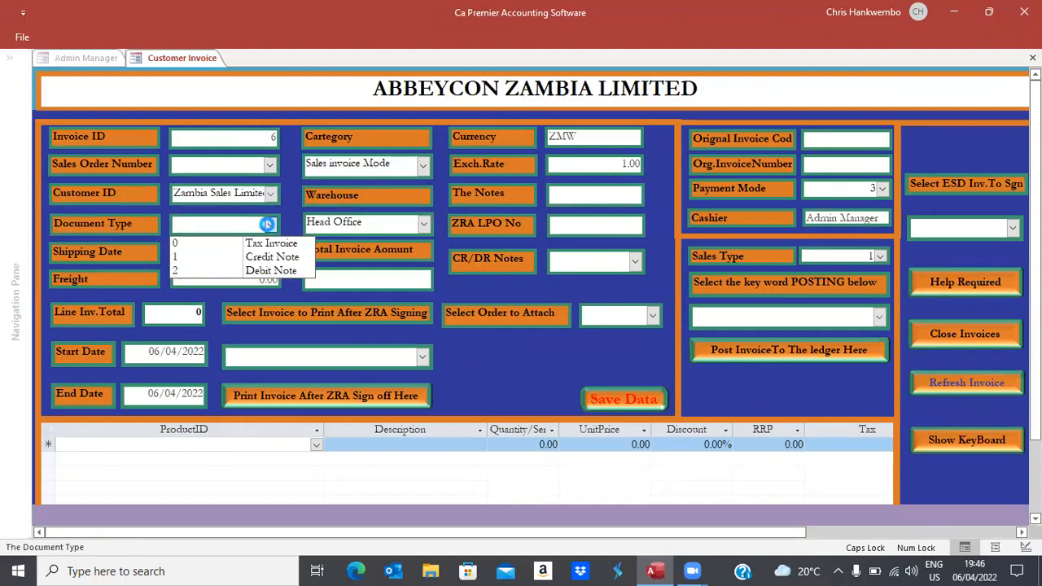
{"action": "left_click", "coordinate": [246, 243]}
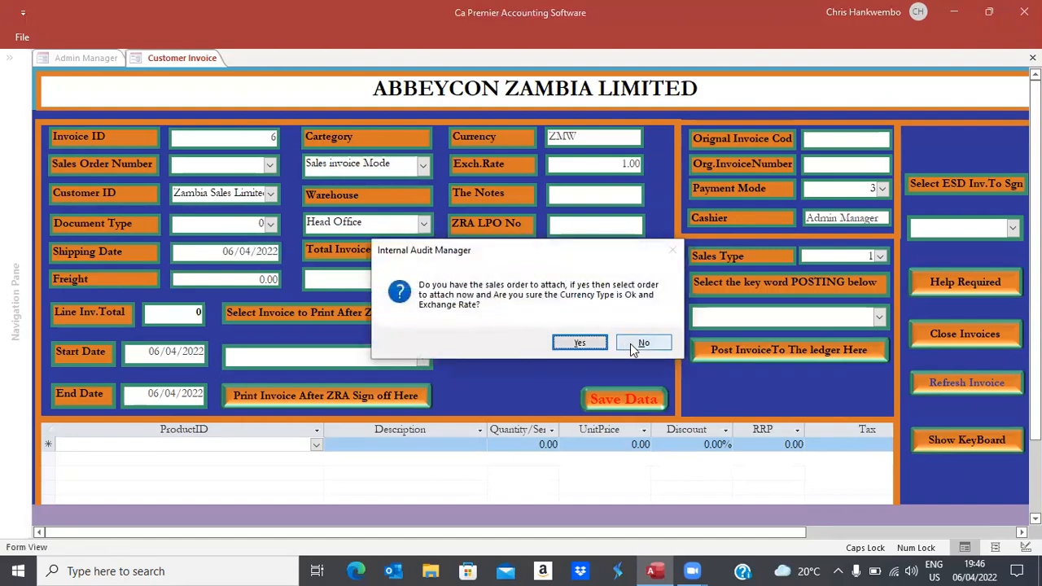
{"action": "left_click", "coordinate": [633, 348]}
Add STEEL BARS 20 METRES to the first invoice line with quantity 10 and unit price 5000.
{"action": "left_click", "coordinate": [316, 384]}
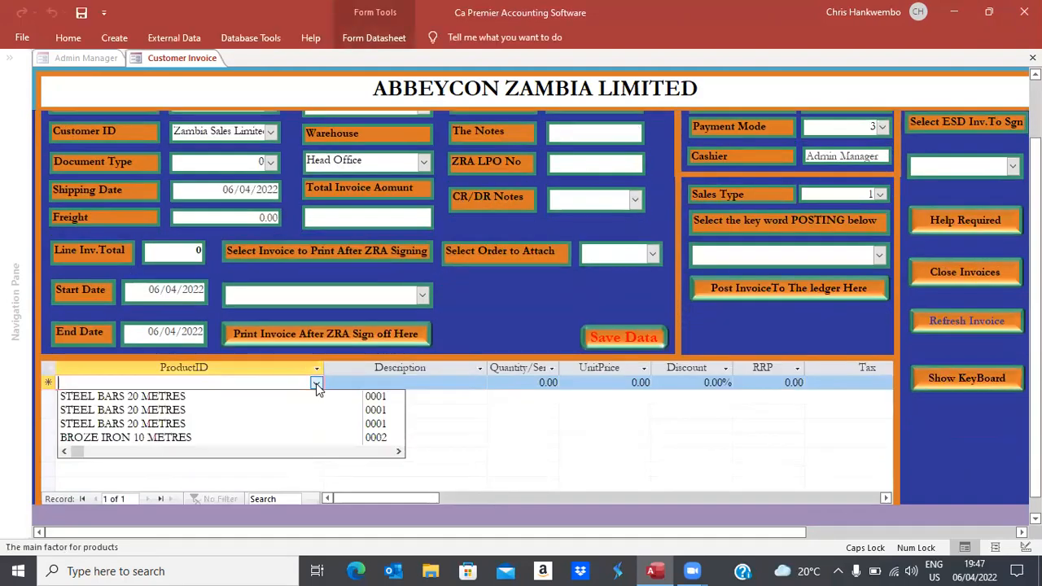
{"action": "left_click", "coordinate": [295, 429]}
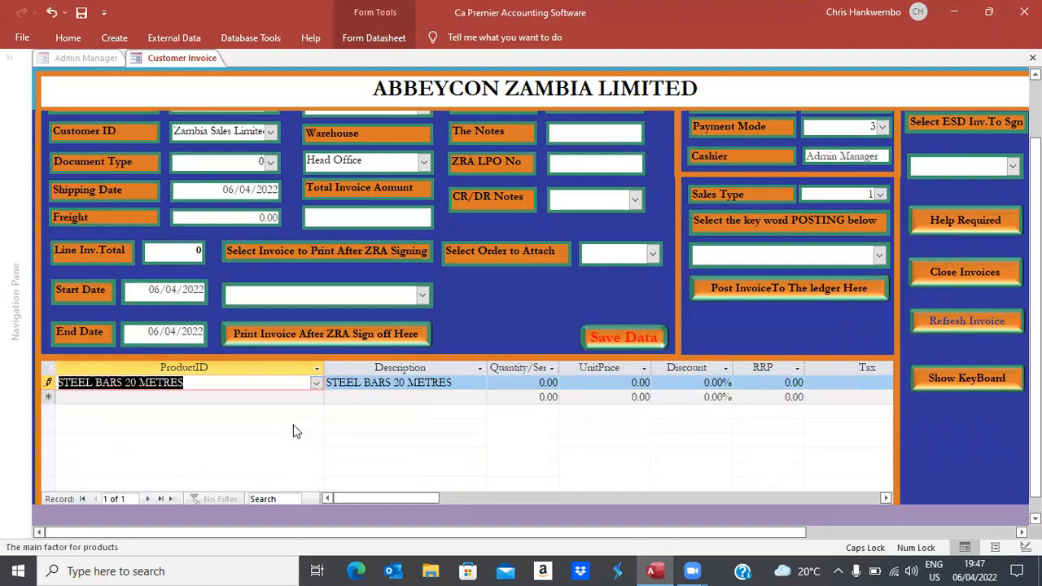
{"action": "key", "text": "Tab"}
{"action": "key", "text": "Tab"}
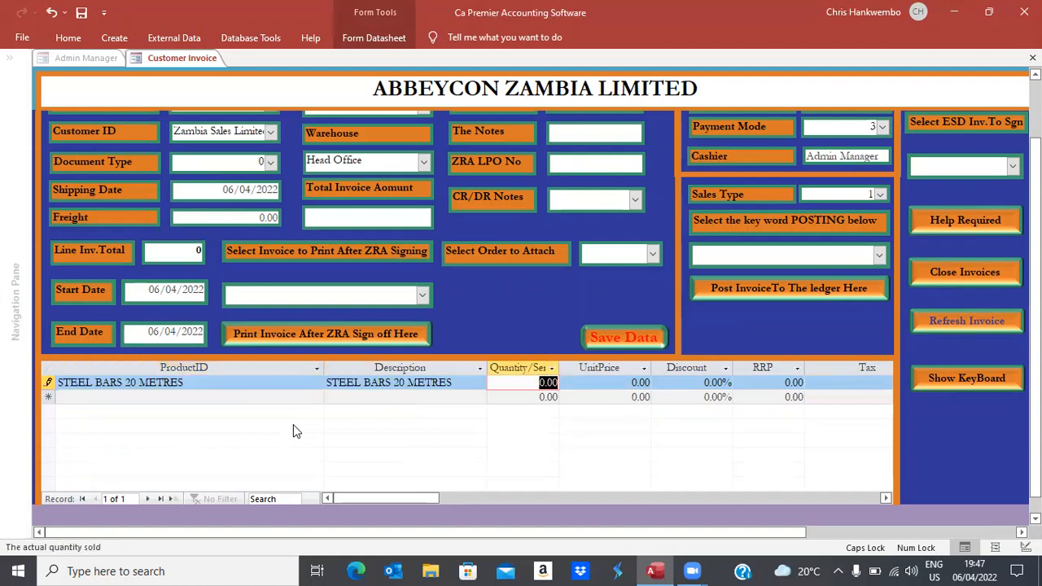
{"action": "type", "text": "10"}
{"action": "key", "text": "Tab"}
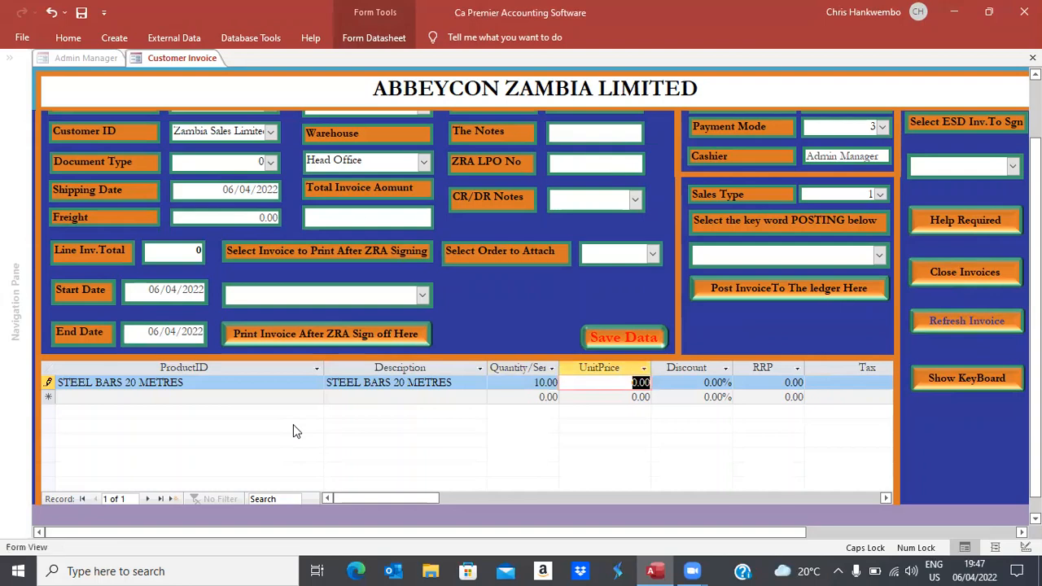
{"action": "type", "text": "50"}
{"action": "key", "text": "BackSpace"}
{"action": "key", "text": "BackSpace"}
{"action": "type", "text": "500"}
{"action": "key", "text": "BackSpace"}
{"action": "key", "text": "BackSpace"}
{"action": "key", "text": "BackSpace"}
{"action": "type", "text": "5000"}
{"action": "key", "text": "Tab"}
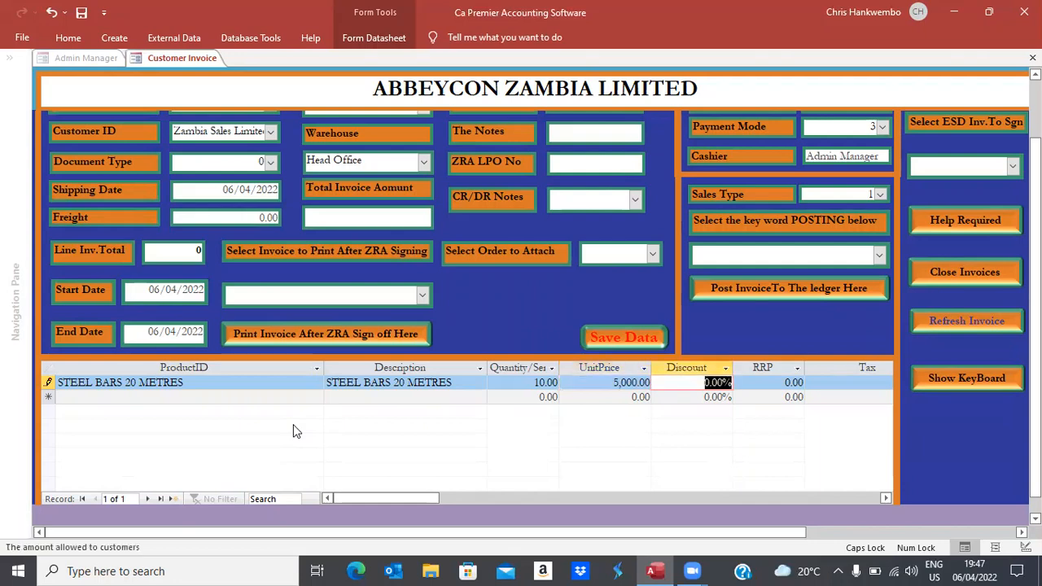
Reselect STEEL BARS 20 METRES as the first line's product and complete the line without a discount.
{"action": "key", "text": "shift+Tab"}
{"action": "key", "text": "shift+Tab"}
{"action": "key", "text": "shift+Tab"}
{"action": "key", "text": "shift+Tab"}
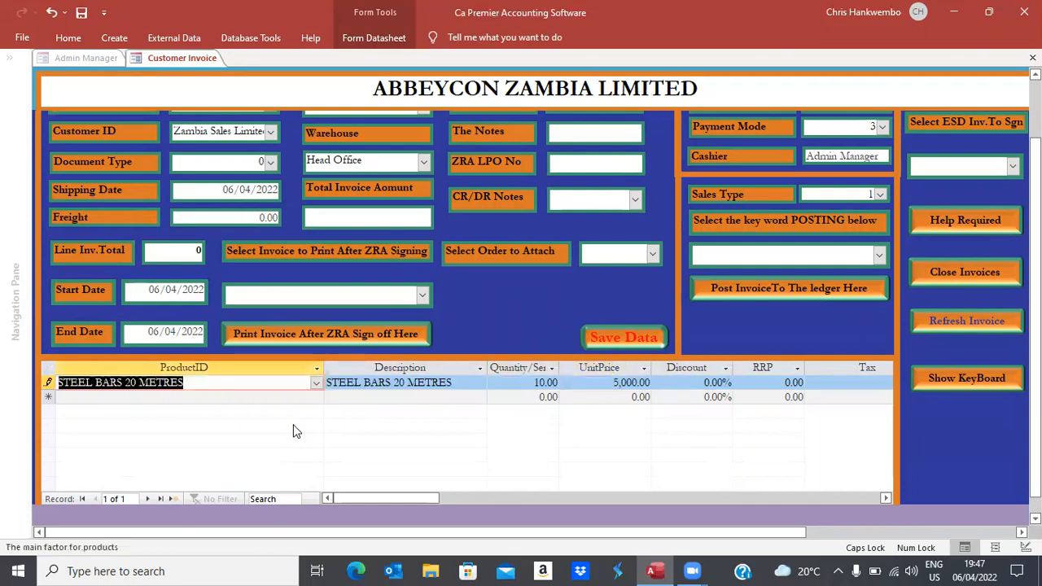
{"action": "left_click", "coordinate": [316, 383]}
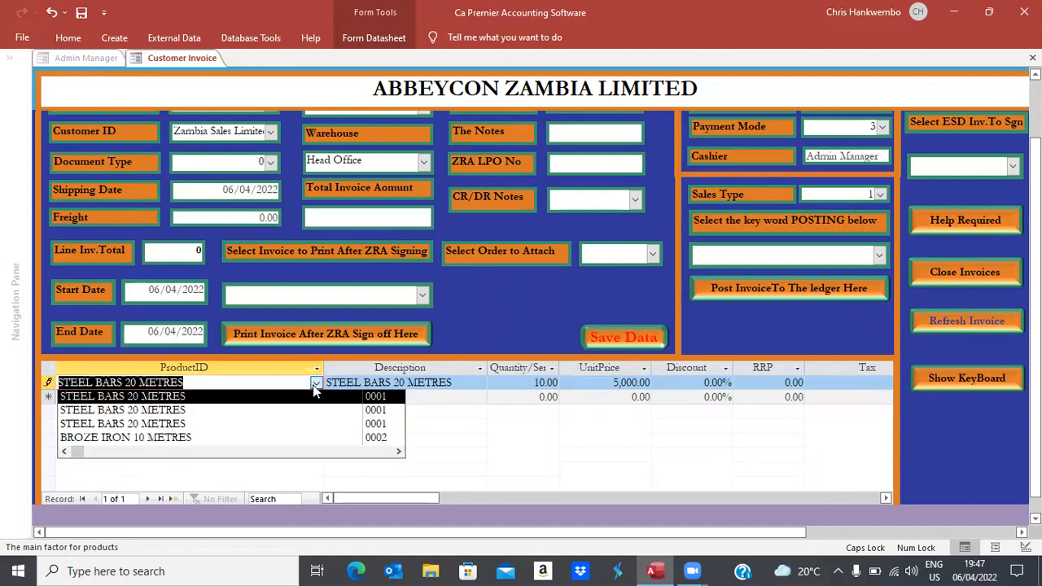
{"action": "left_click", "coordinate": [167, 398]}
{"action": "key", "text": "Tab"}
{"action": "key", "text": "Tab"}
{"action": "key", "text": "Tab"}
{"action": "key", "text": "Tab"}
{"action": "key", "text": "Tab"}
{"action": "key", "text": "Tab"}
{"action": "key", "text": "Tab"}
{"action": "key", "text": "Tab"}
{"action": "key", "text": "Tab"}
{"action": "key", "text": "Tab"}
{"action": "key", "text": "Tab"}
{"action": "key", "text": "Tab"}
{"action": "key", "text": "Tab"}
{"action": "key", "text": "Tab"}
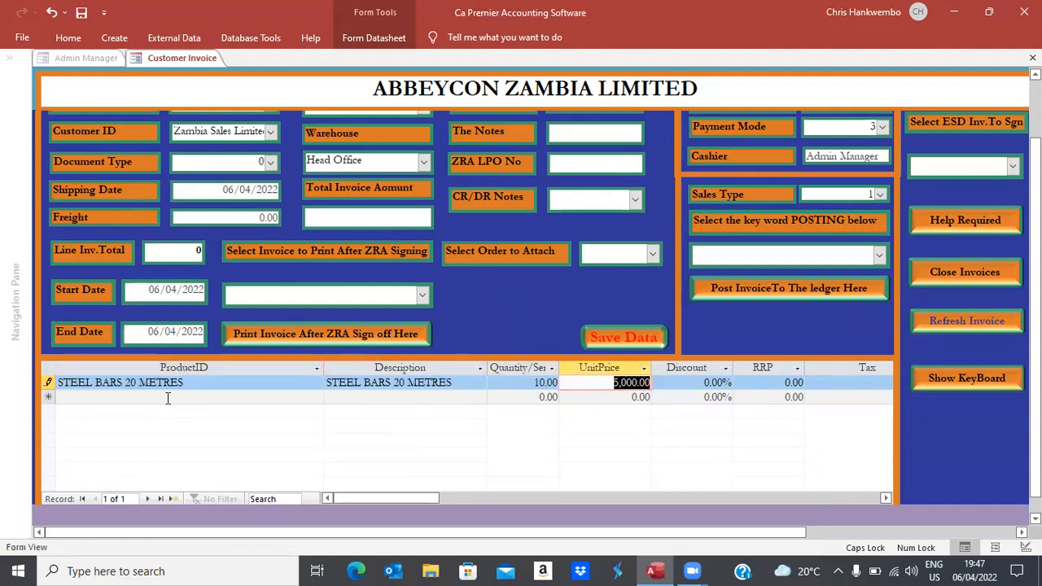
{"action": "key", "text": "Tab"}
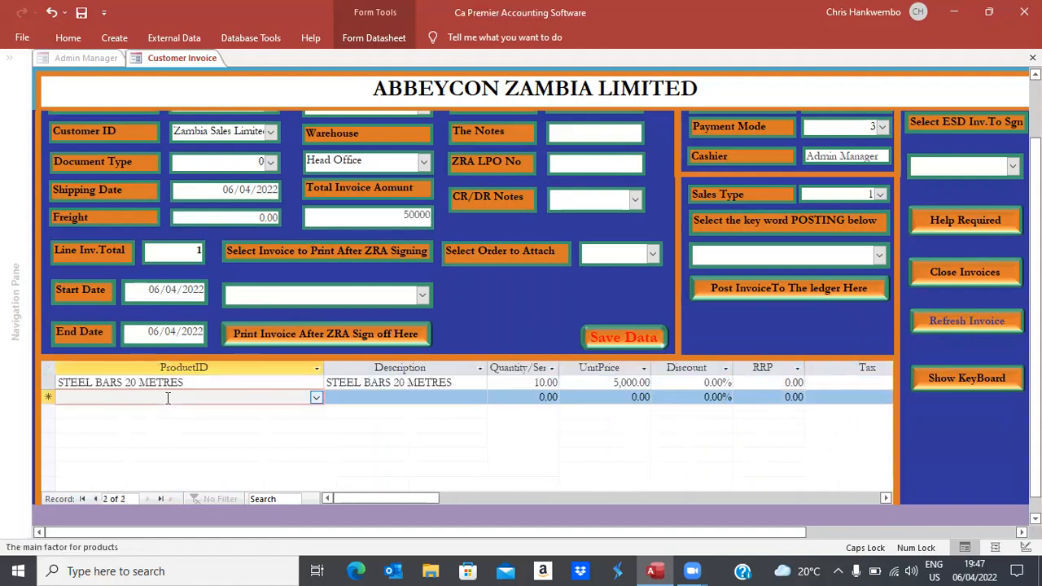
Add BROZE IRON 10 METRES as the second invoice line with quantity 12, keeping its preset unit price.
{"action": "left_click", "coordinate": [316, 398]}
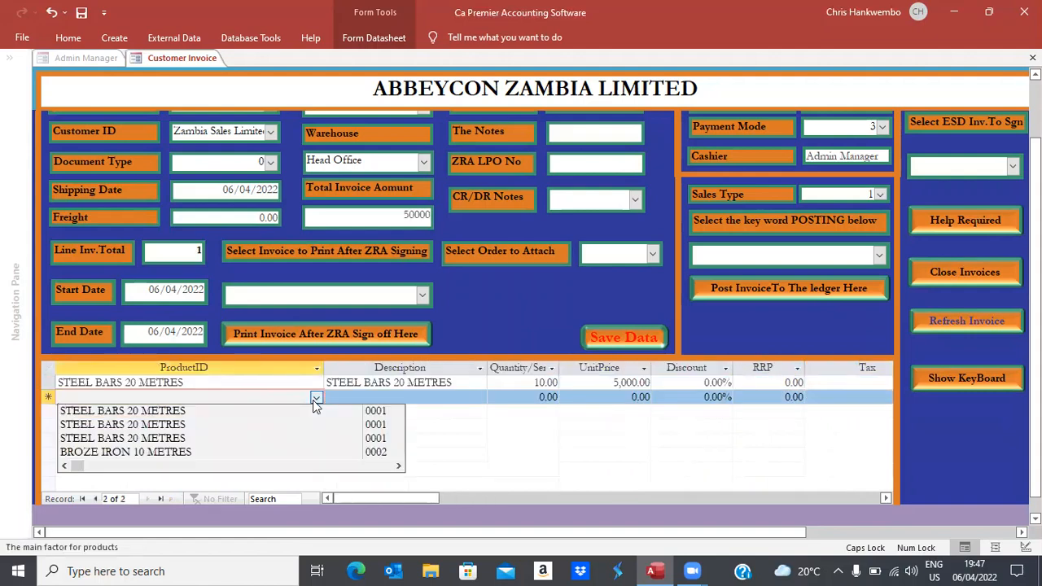
{"action": "left_click", "coordinate": [167, 454]}
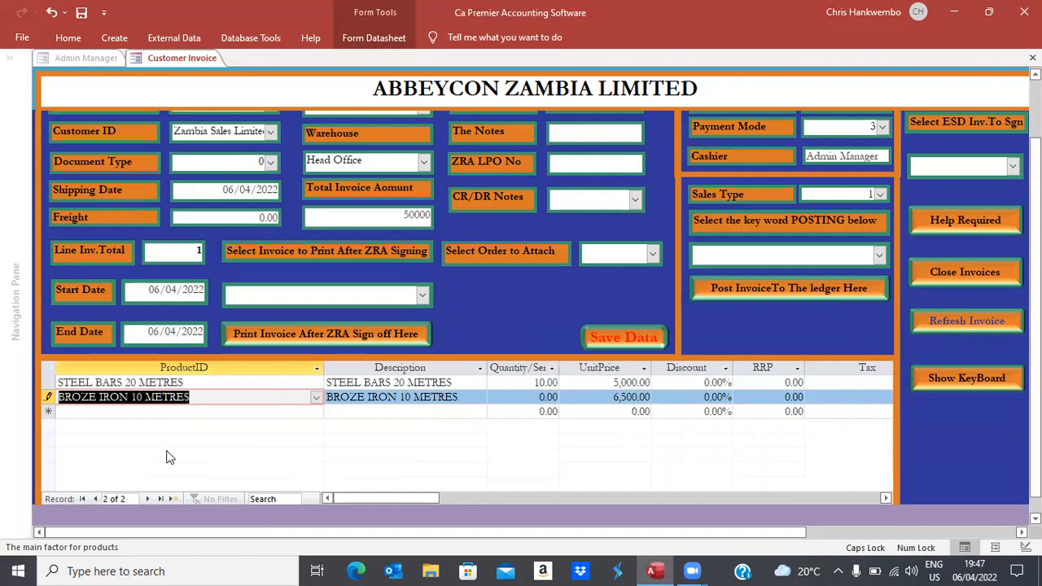
{"action": "key", "text": "Tab"}
{"action": "key", "text": "Tab"}
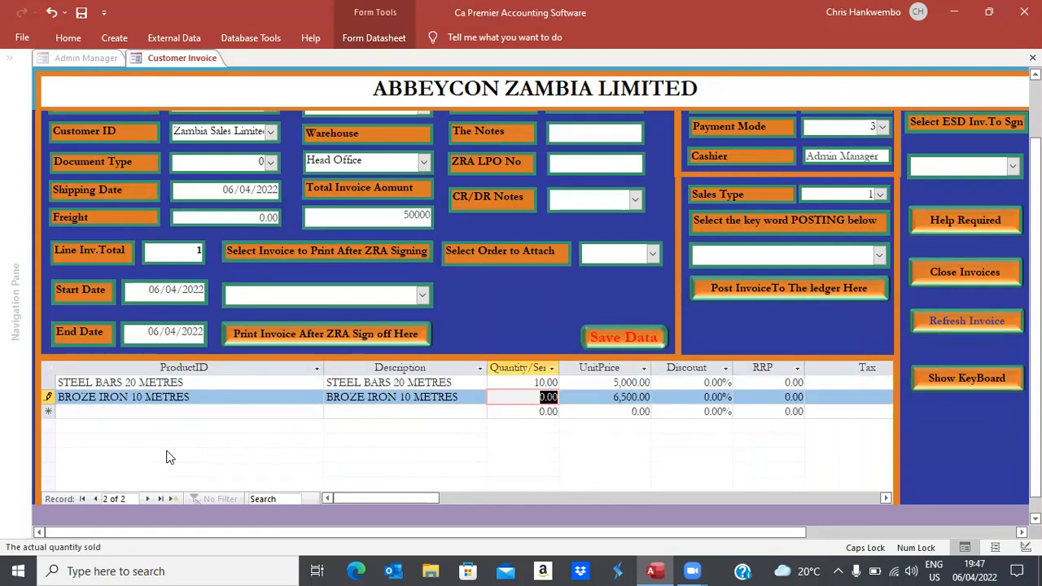
{"action": "type", "text": "12"}
{"action": "key", "text": "Tab"}
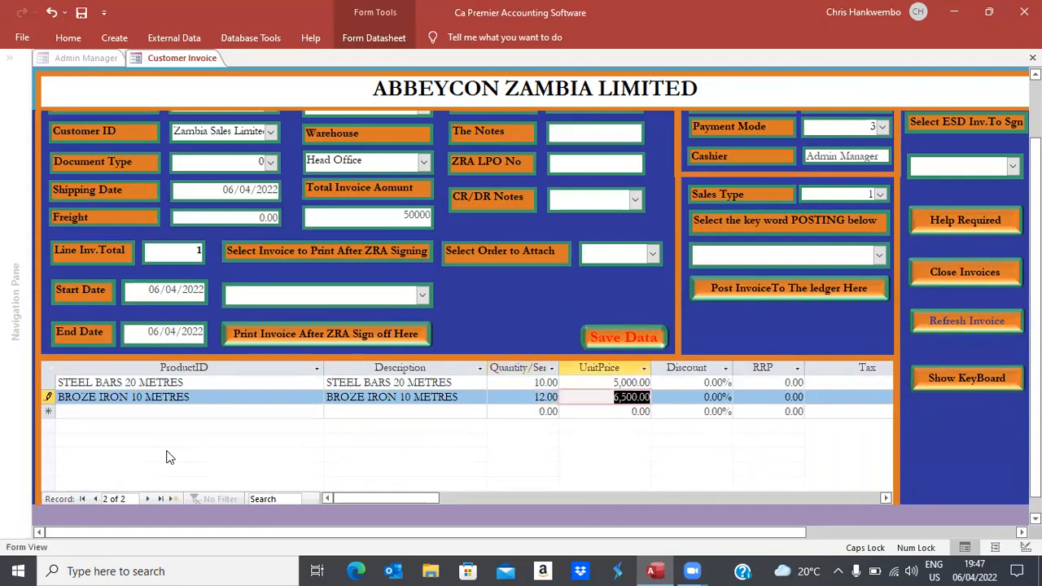
{"action": "key", "text": "Tab"}
{"action": "key", "text": "Tab"}
{"action": "key", "text": "Tab"}
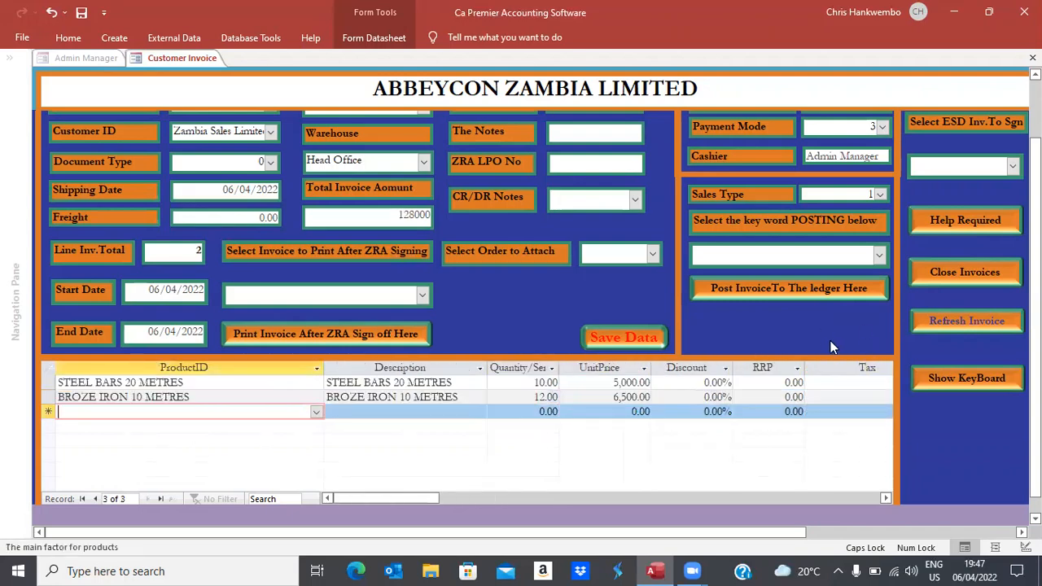
Save the invoice and send invoice 6 to the ESD device for signing, accepting the port notices.
{"action": "left_click", "coordinate": [606, 333]}
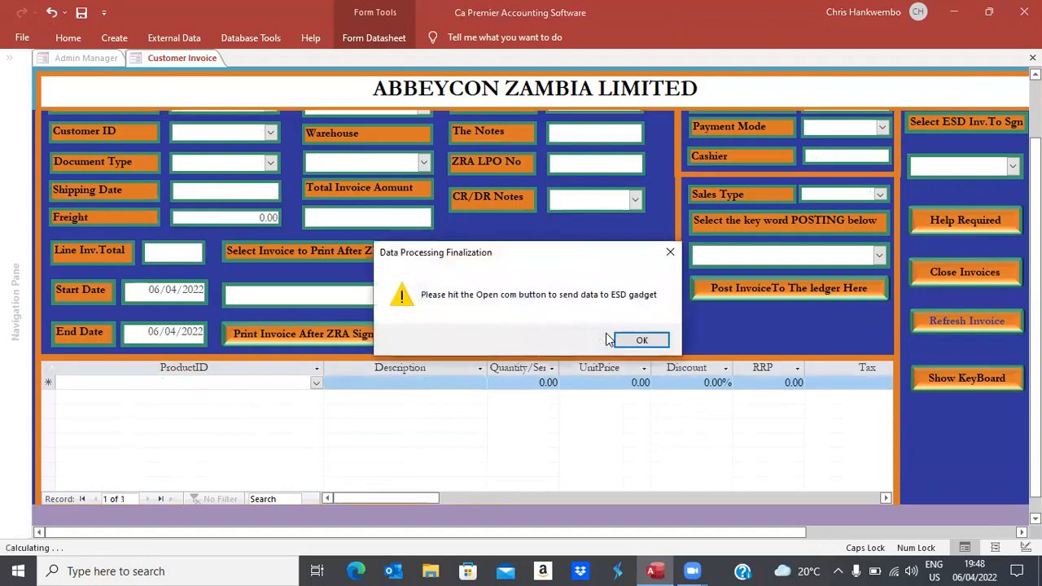
{"action": "left_click", "coordinate": [639, 342]}
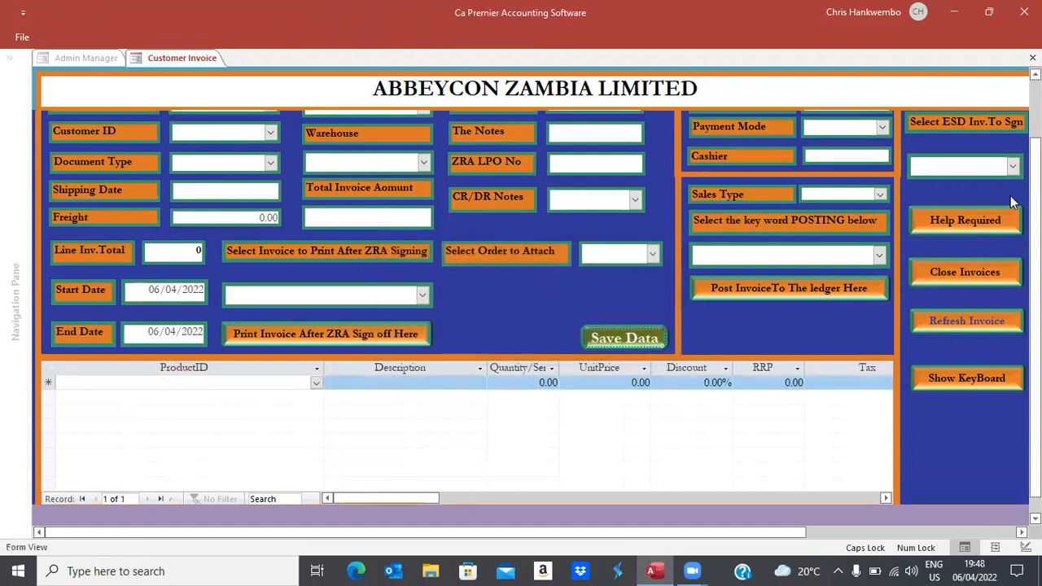
{"action": "left_click", "coordinate": [1014, 169]}
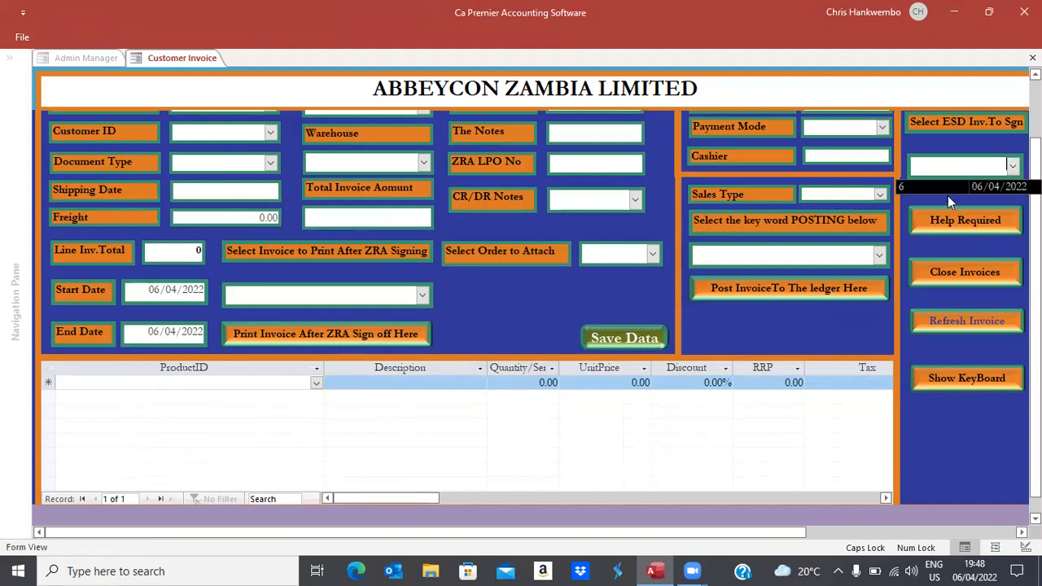
{"action": "left_click", "coordinate": [923, 186]}
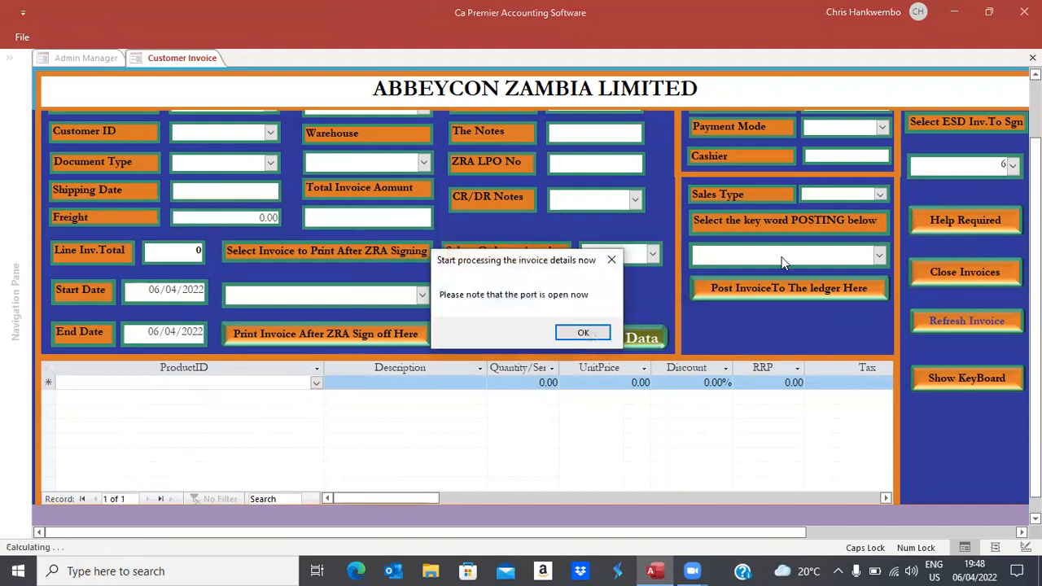
{"action": "left_click", "coordinate": [581, 334]}
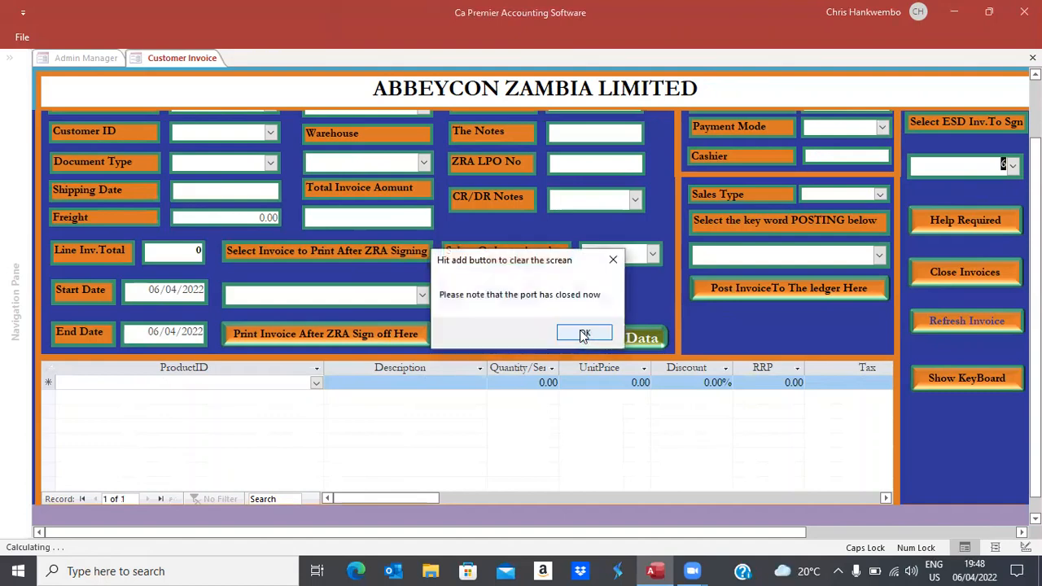
{"action": "left_click", "coordinate": [581, 334]}
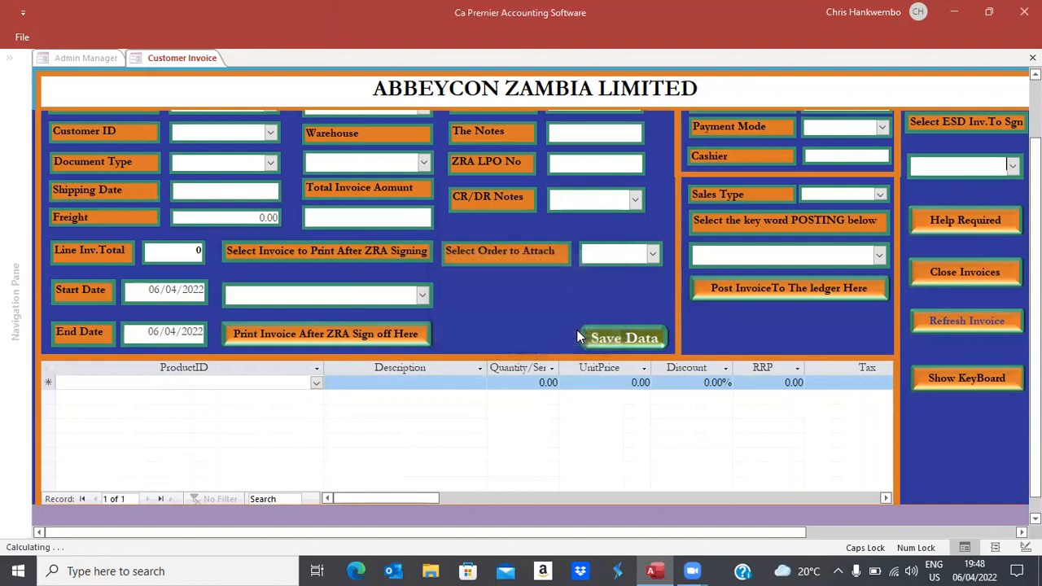
Open the print view of signed invoice 6, examine its header, fiscal details, product lines and tax totals, and close it.
{"action": "left_click", "coordinate": [423, 296]}
{"action": "left_click", "coordinate": [230, 316]}
{"action": "left_click", "coordinate": [293, 330]}
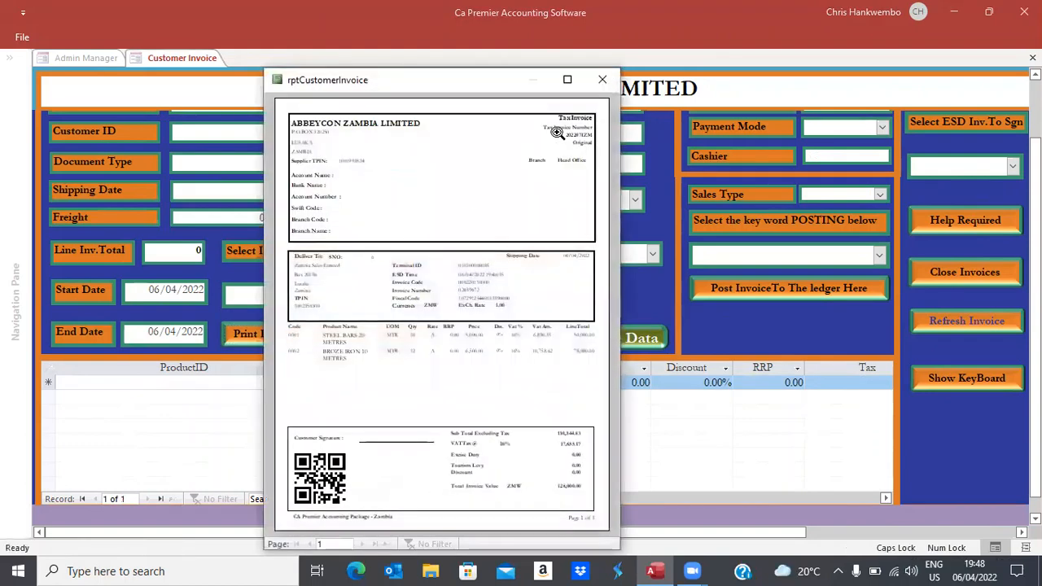
{"action": "left_click", "coordinate": [568, 79]}
{"action": "left_click", "coordinate": [509, 177]}
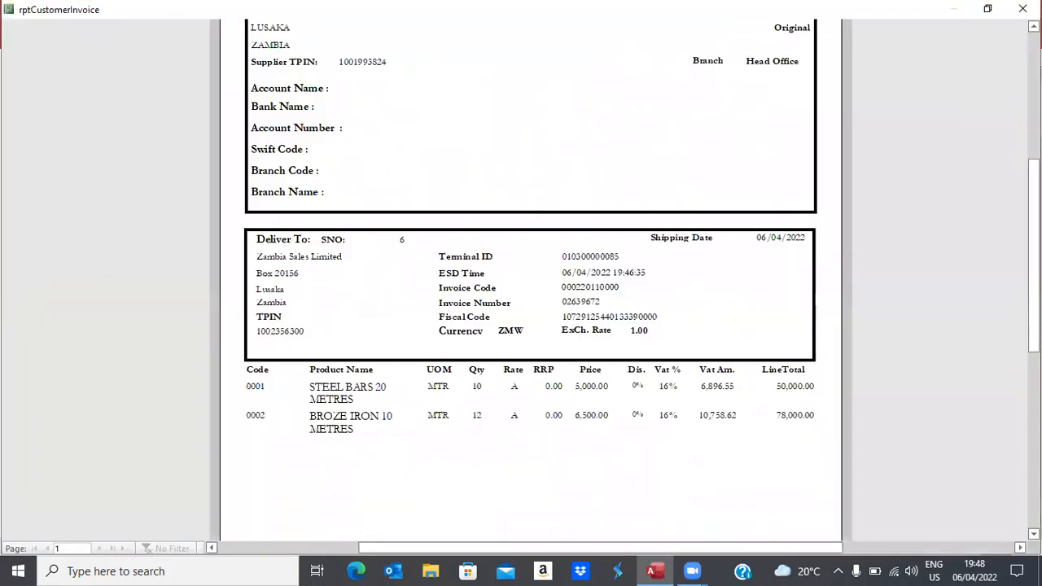
{"action": "right_click", "coordinate": [1032, 247]}
{"action": "key", "text": "Escape"}
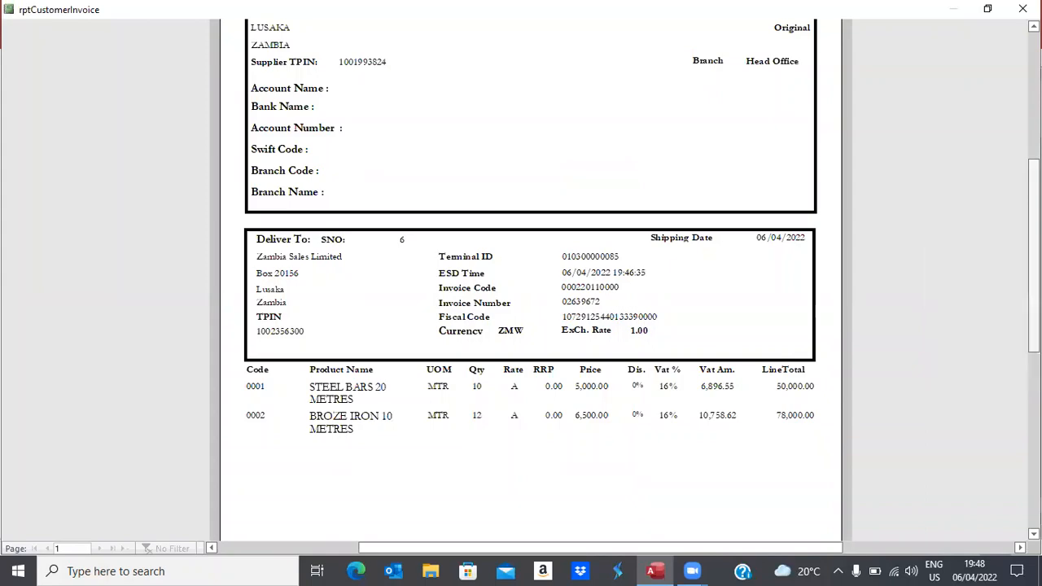
{"action": "left_click_drag", "start_coordinate": [1033, 247], "coordinate": [1033, 179]}
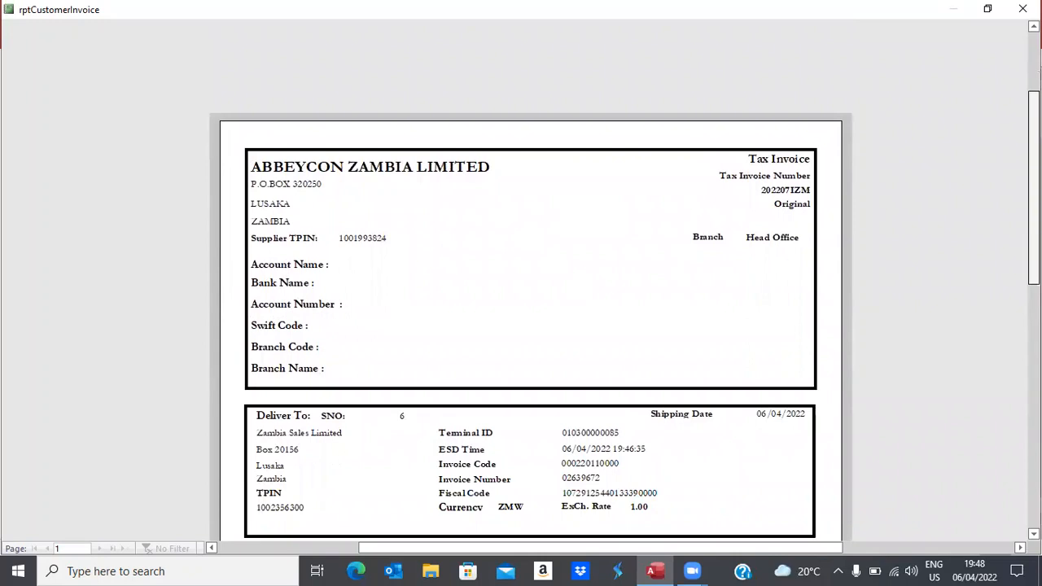
{"action": "left_click_drag", "start_coordinate": [1033, 188], "coordinate": [1034, 255]}
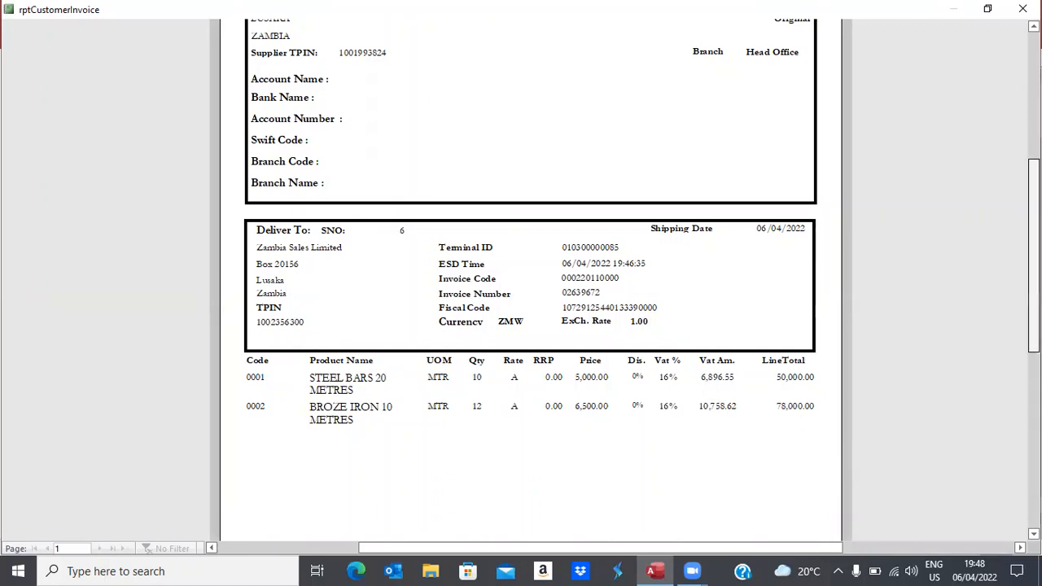
{"action": "scroll", "coordinate": [980, 391], "scroll_direction": "down", "scroll_amount": 5}
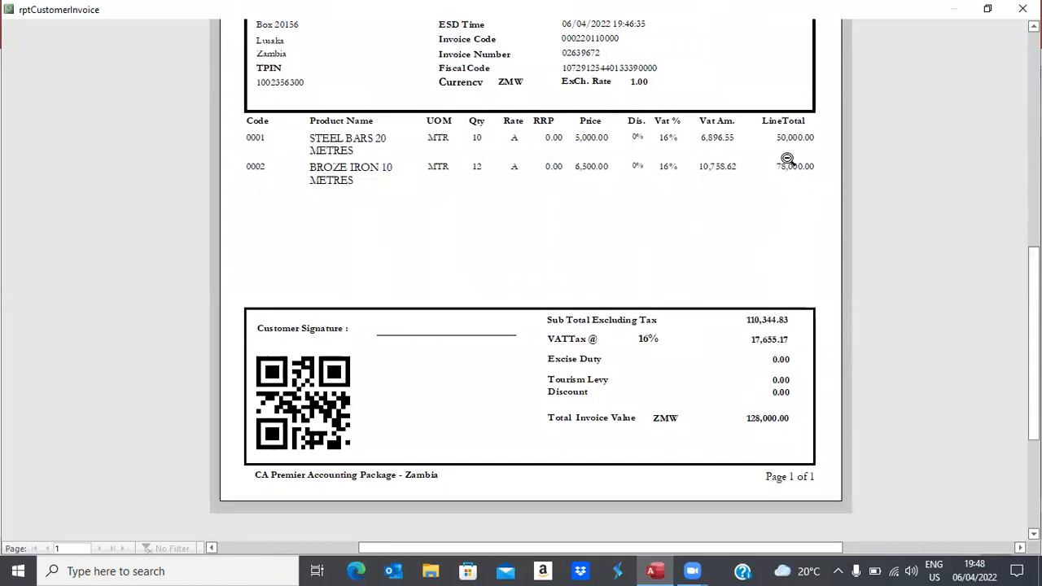
{"action": "scroll", "coordinate": [960, 206], "scroll_direction": "up", "scroll_amount": 2}
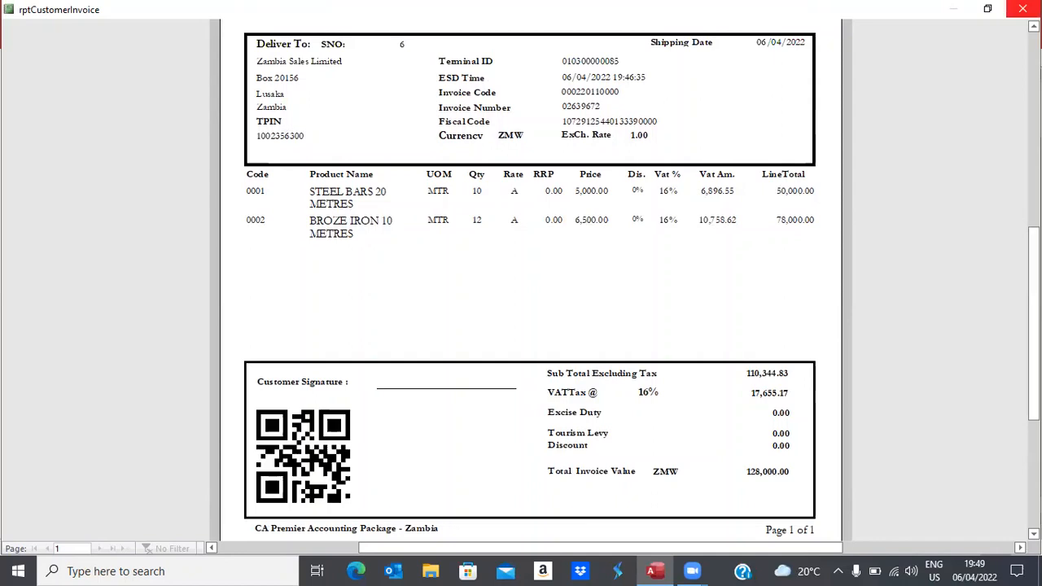
{"action": "left_click", "coordinate": [1022, 9]}
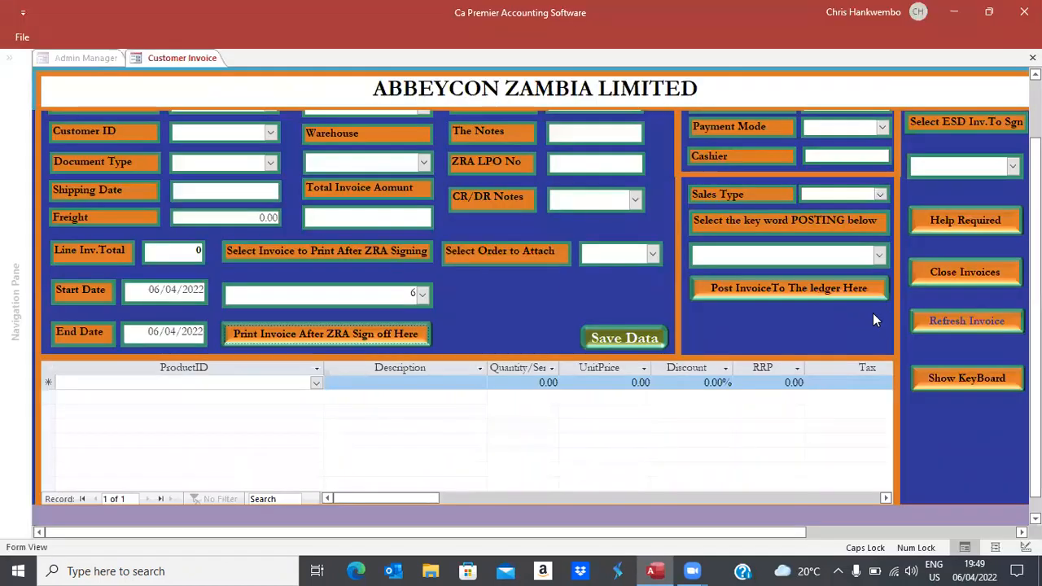
Choose the Posting keyword and post the invoice to the ledger.
{"action": "left_click", "coordinate": [879, 255]}
{"action": "left_click", "coordinate": [733, 278]}
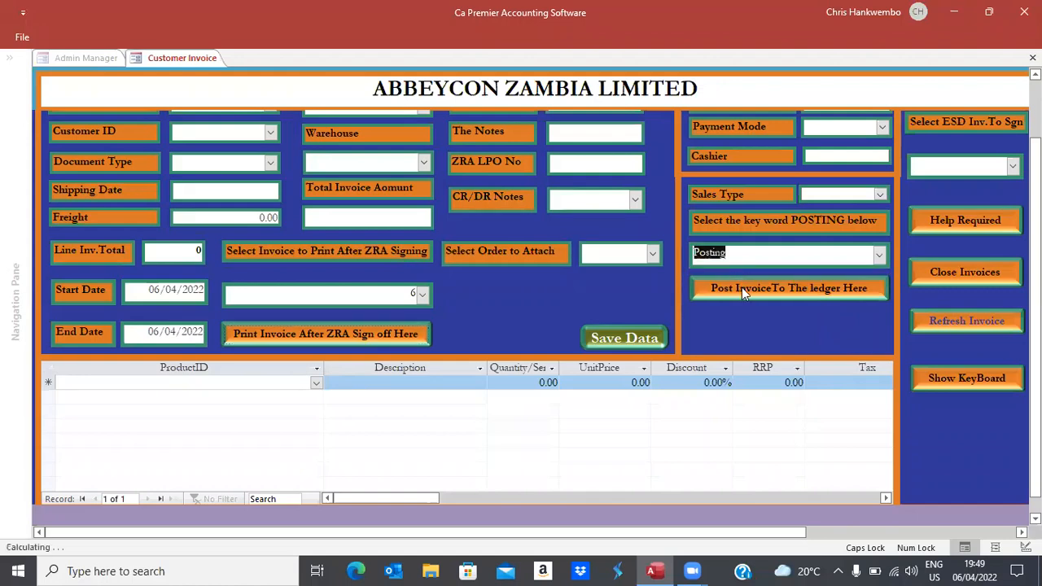
{"action": "left_click", "coordinate": [743, 288]}
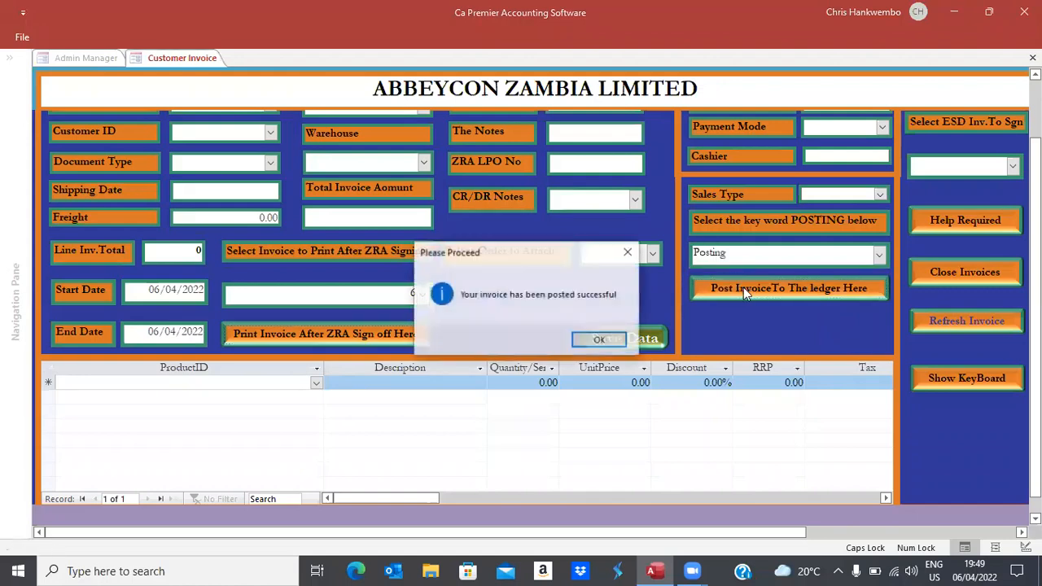
Close the posted customer invoice form and open the Sales Book Printing form.
{"action": "left_click", "coordinate": [598, 341]}
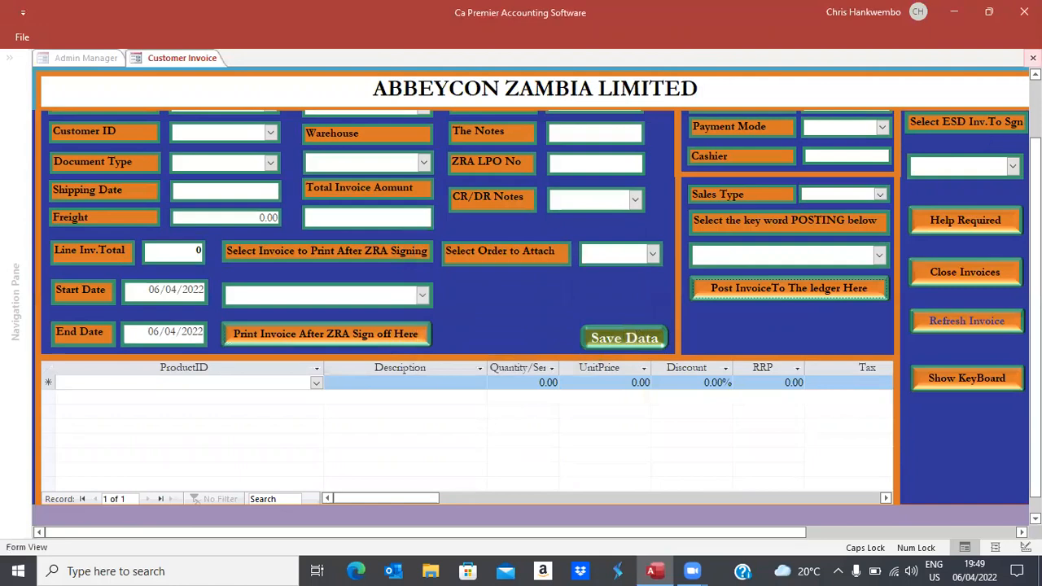
{"action": "left_click", "coordinate": [1033, 58]}
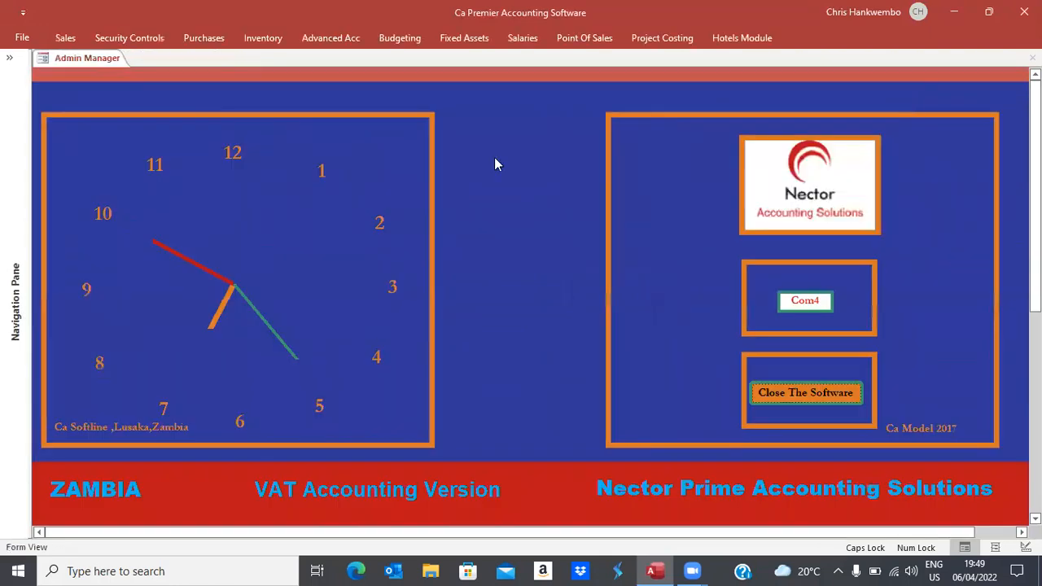
{"action": "left_click", "coordinate": [65, 37]}
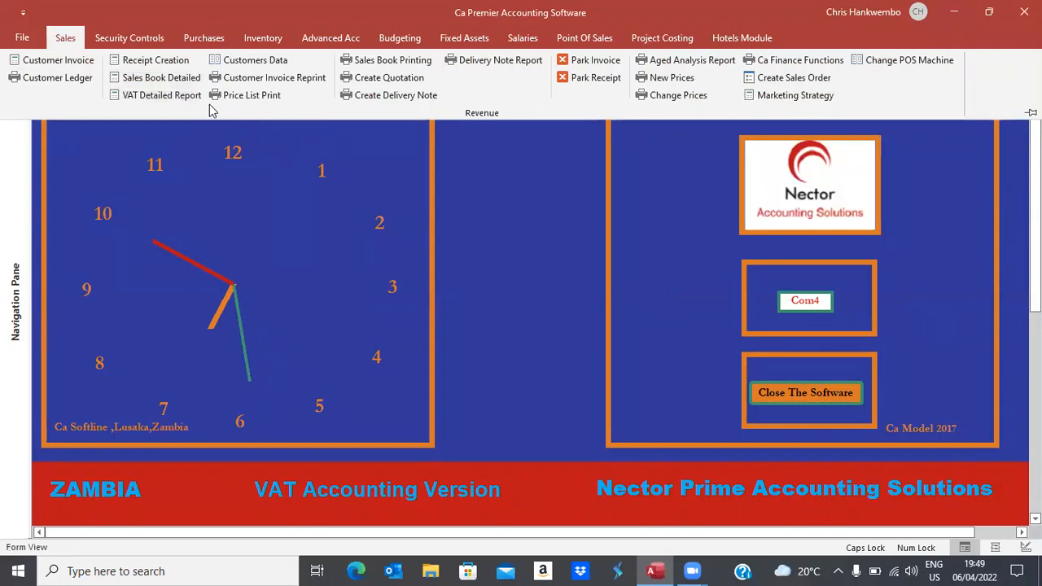
{"action": "left_click", "coordinate": [389, 60]}
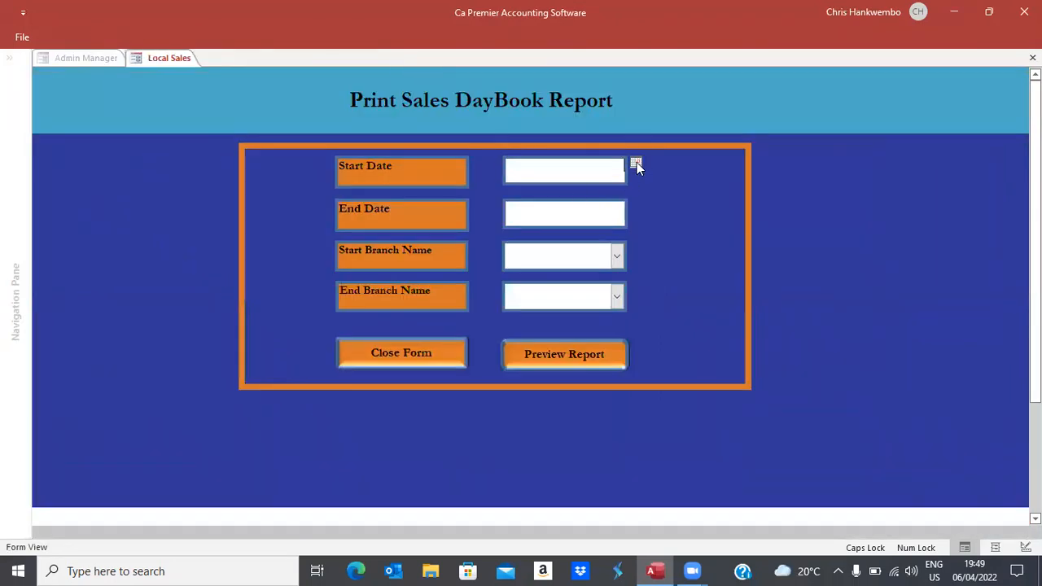
Set the sales daybook report's start and end dates to 06/04/2022 and both branch names to Head Office.
{"action": "left_click", "coordinate": [637, 165]}
{"action": "left_click", "coordinate": [568, 226]}
{"action": "left_click", "coordinate": [623, 216]}
{"action": "left_click", "coordinate": [637, 207]}
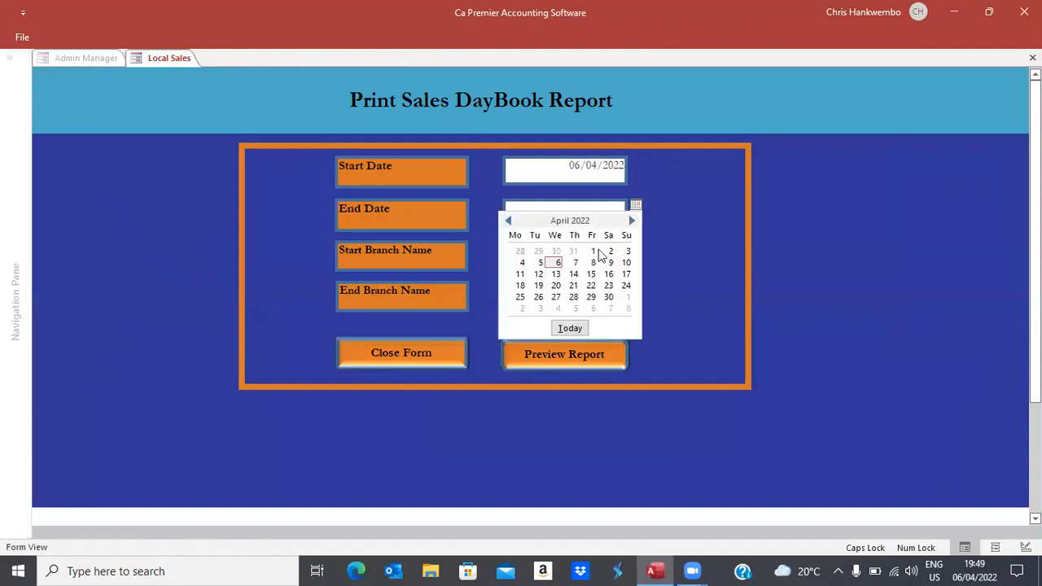
{"action": "left_click", "coordinate": [553, 262]}
{"action": "left_click", "coordinate": [617, 256]}
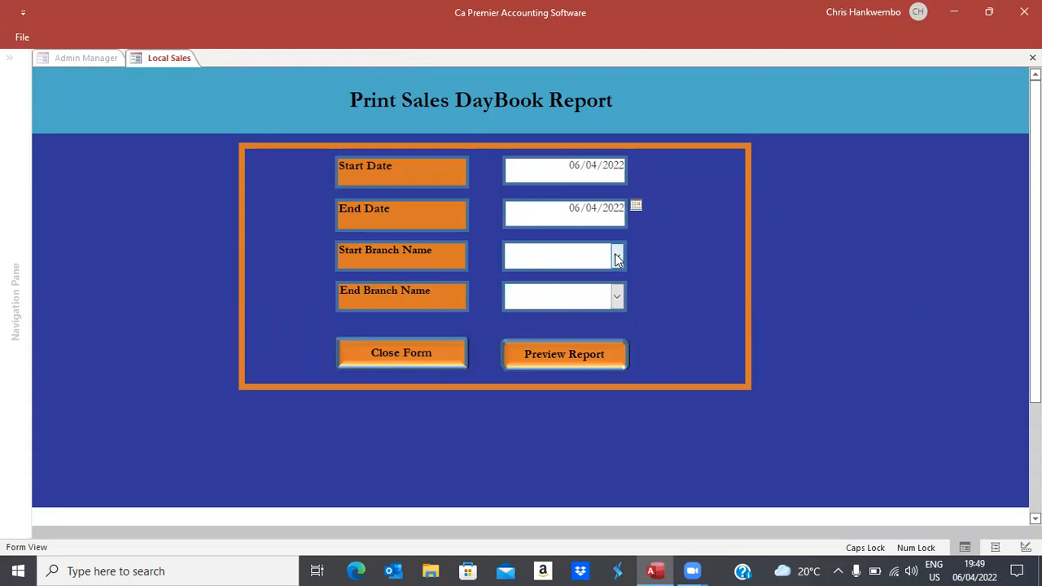
{"action": "left_click", "coordinate": [537, 283]}
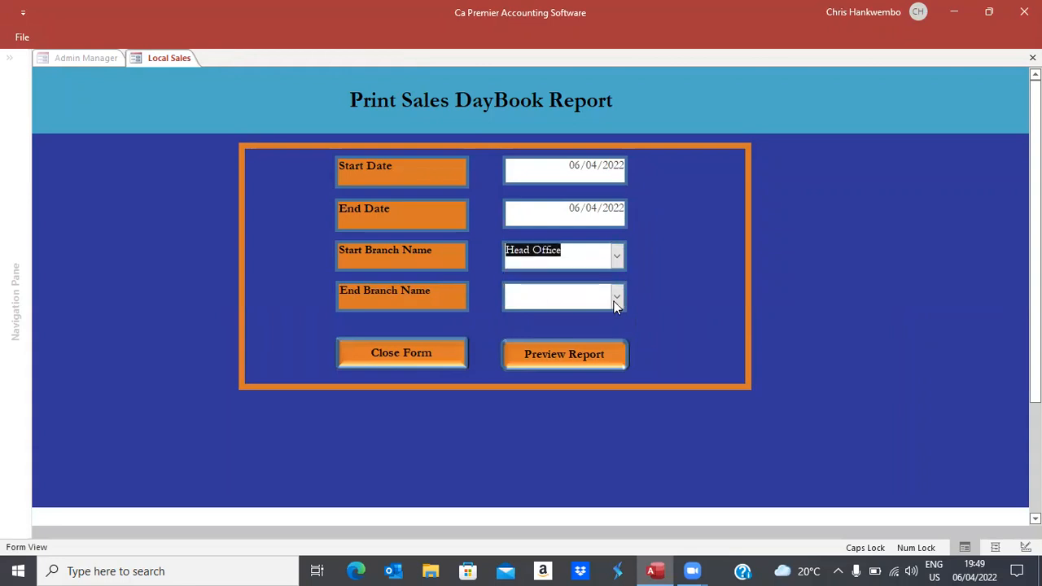
{"action": "left_click", "coordinate": [617, 298]}
{"action": "left_click", "coordinate": [546, 321]}
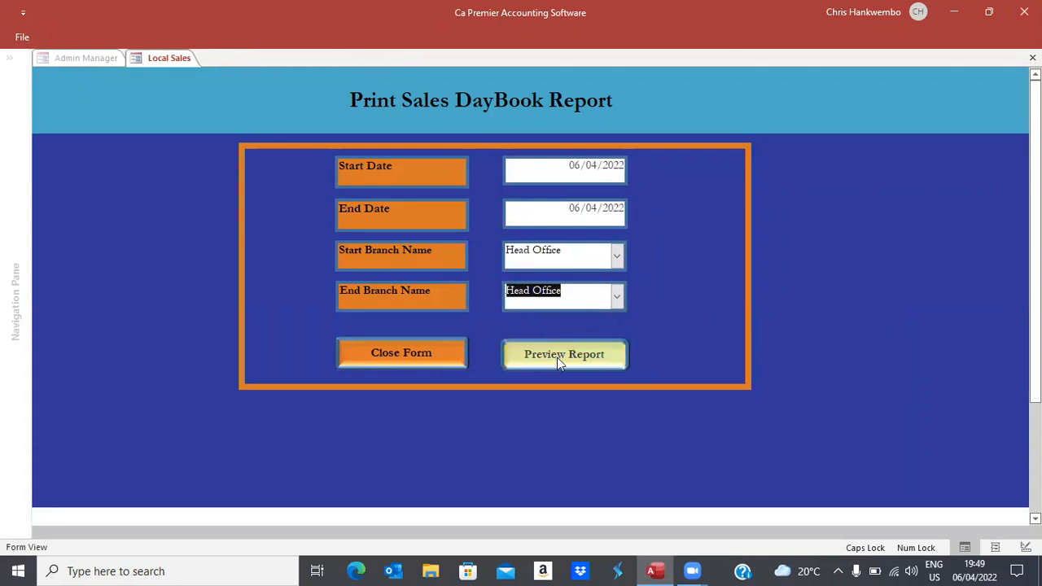
Preview the sales daybook report, examine the invoice's revenue, VAT and total, and close the report and its form.
{"action": "left_click", "coordinate": [559, 360]}
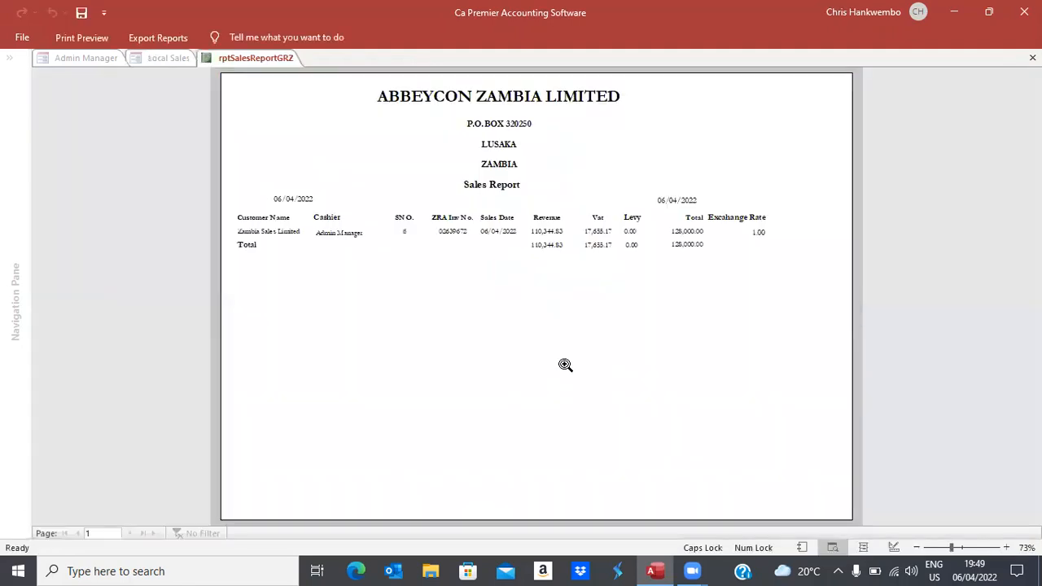
{"action": "left_click", "coordinate": [561, 228]}
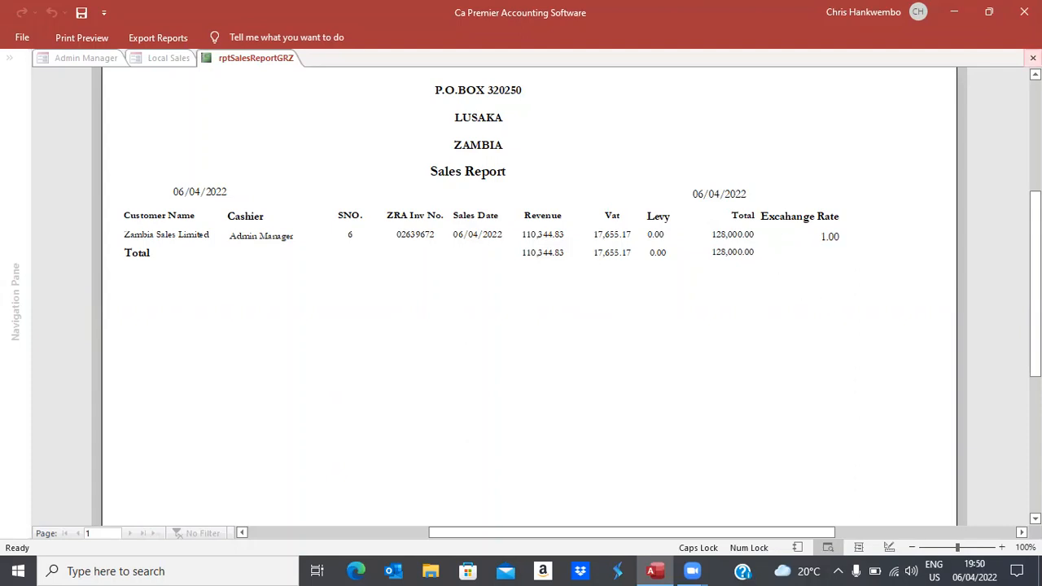
{"action": "left_click", "coordinate": [1033, 58]}
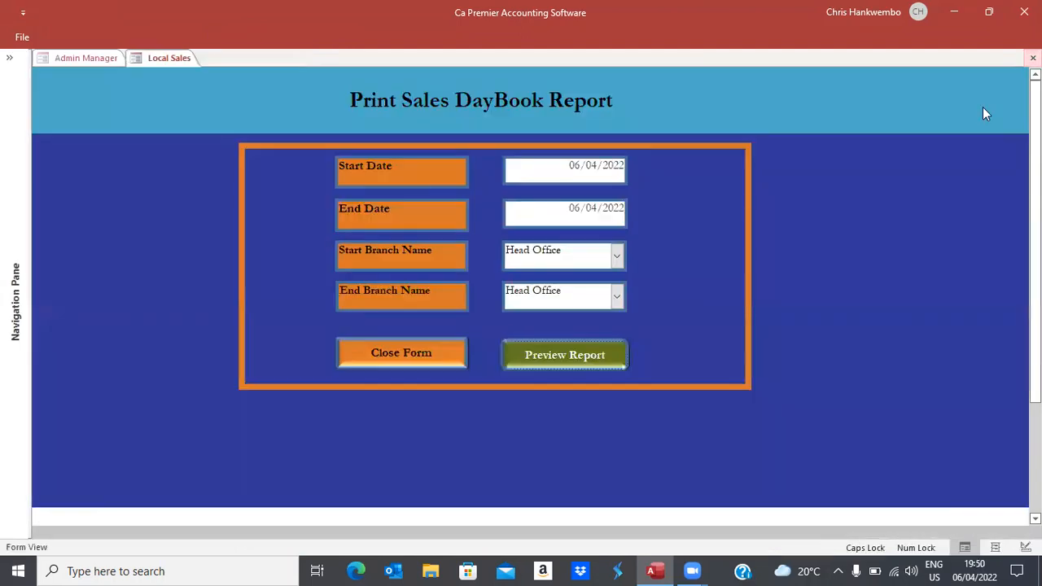
{"action": "left_click", "coordinate": [366, 356]}
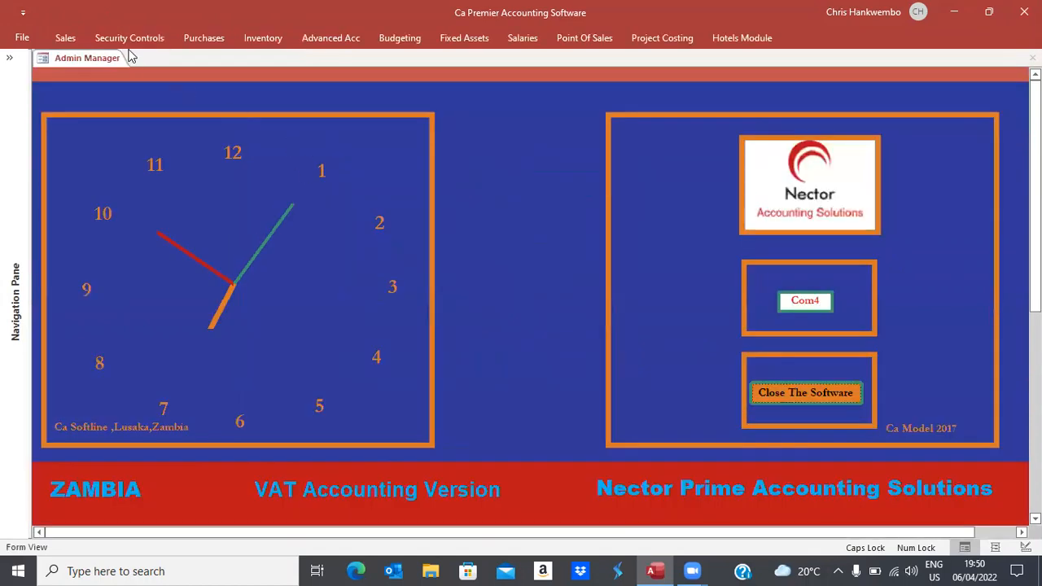
Open the VAT Detailed Report form and set its start and end dates to 06/04/2022.
{"action": "left_click", "coordinate": [67, 38]}
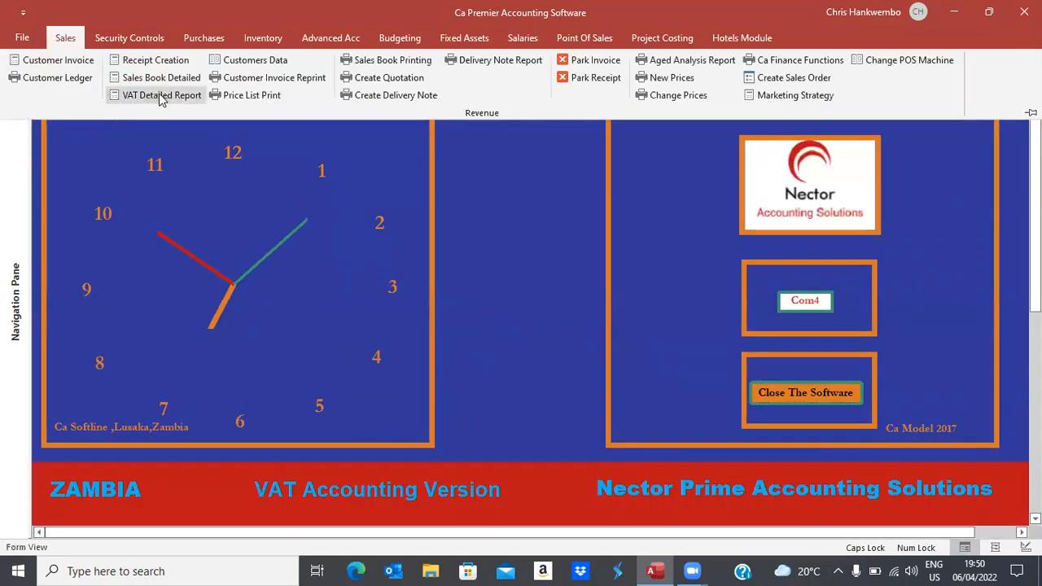
{"action": "left_click", "coordinate": [161, 96]}
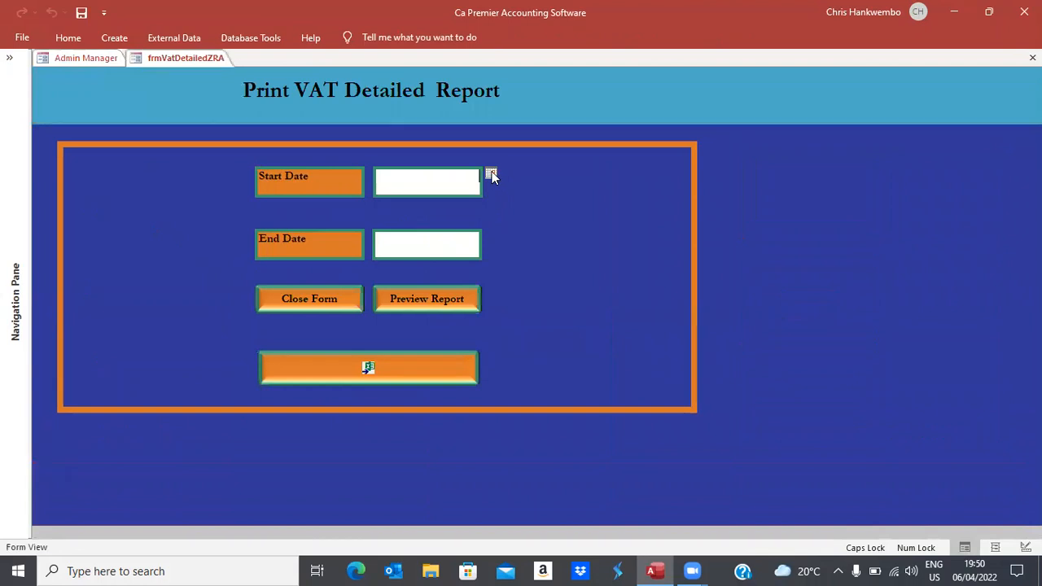
{"action": "left_click", "coordinate": [491, 175]}
{"action": "left_click", "coordinate": [412, 231]}
{"action": "left_click", "coordinate": [438, 239]}
{"action": "left_click", "coordinate": [489, 237]}
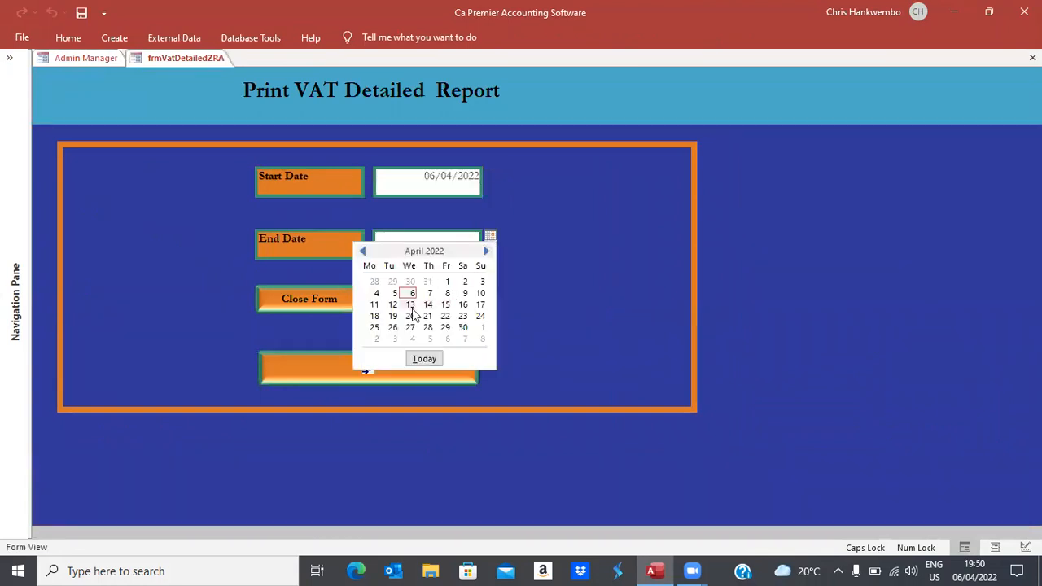
{"action": "left_click", "coordinate": [410, 299]}
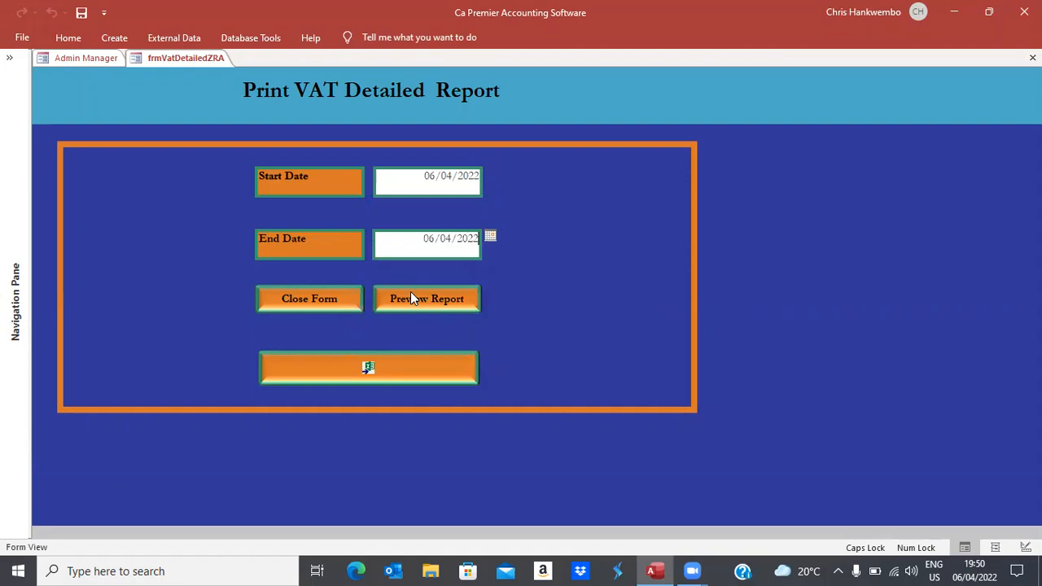
{"action": "left_click", "coordinate": [348, 368]}
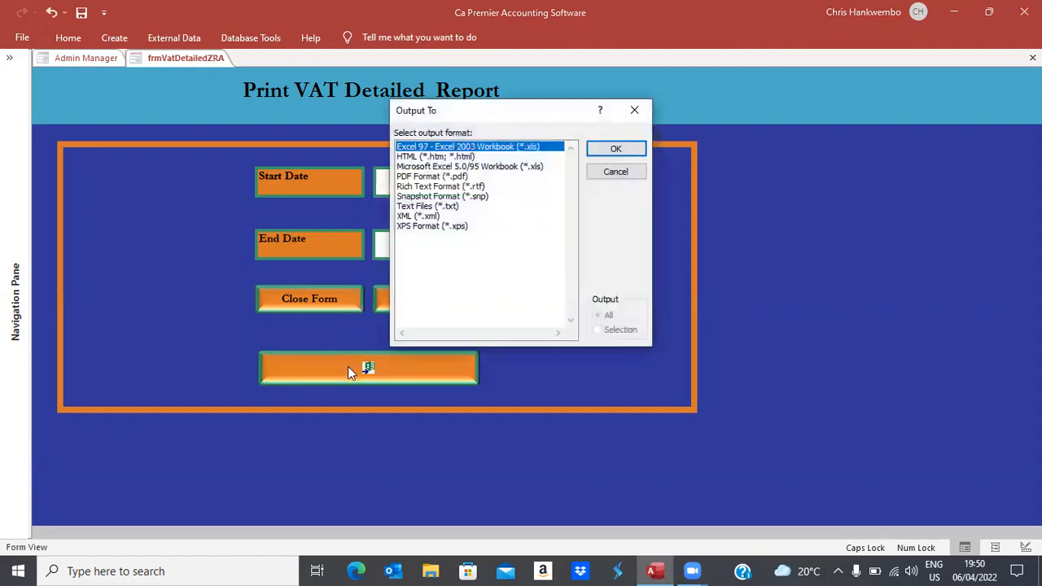
{"action": "left_click", "coordinate": [615, 153]}
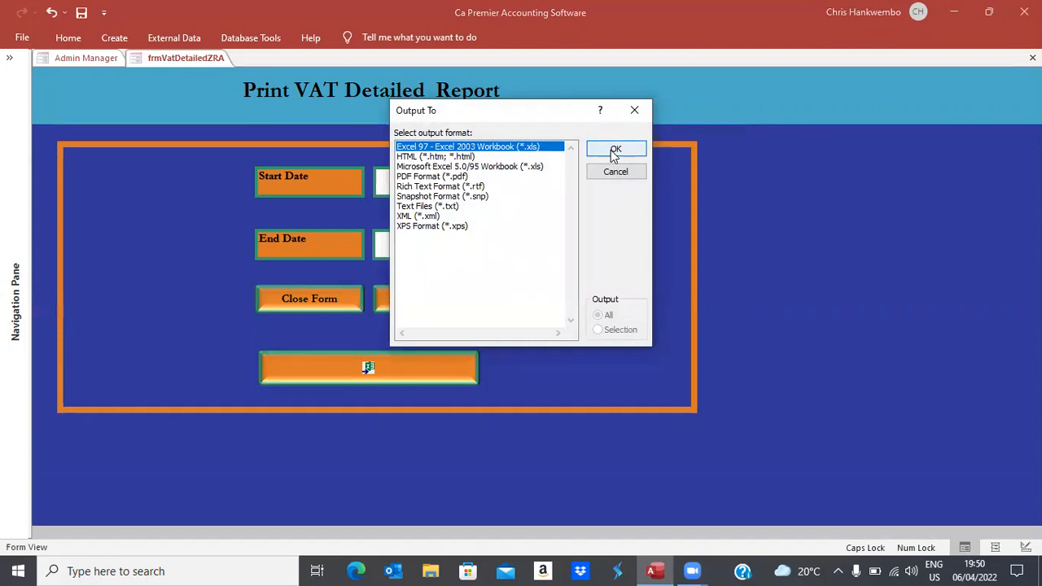
{"action": "left_click", "coordinate": [615, 153]}
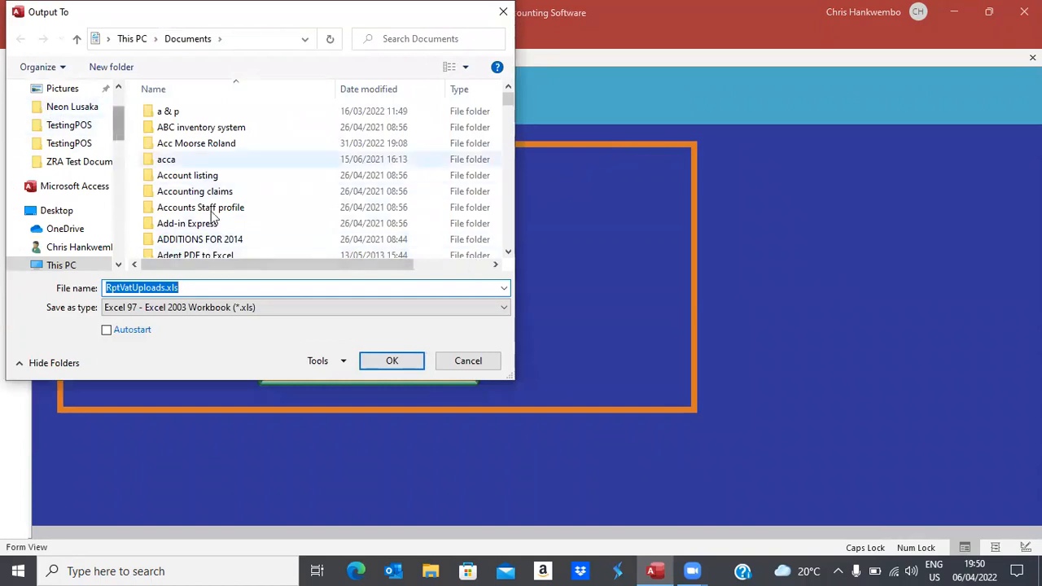
{"action": "left_click", "coordinate": [481, 367]}
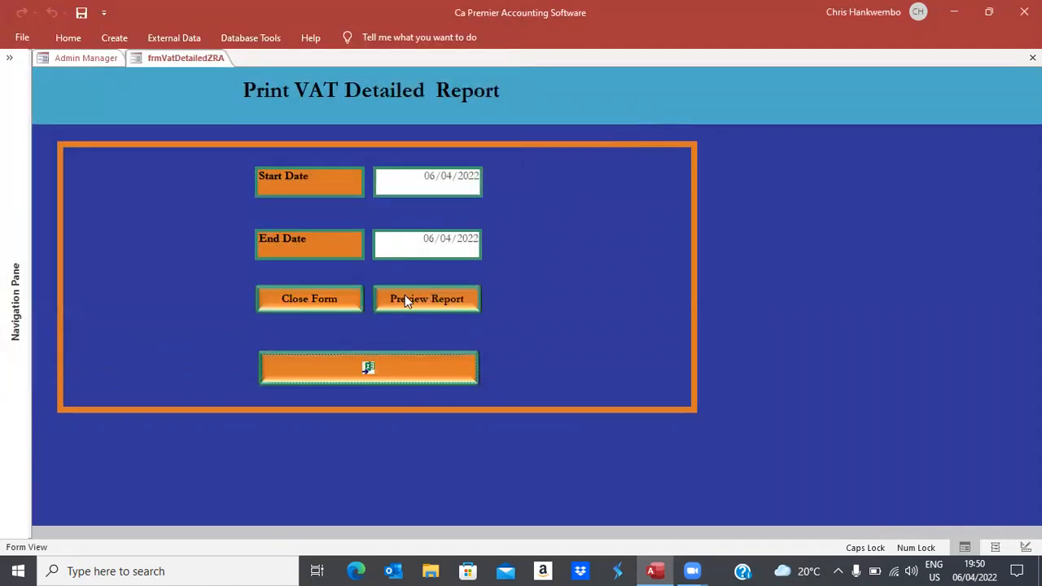
Preview the VAT detailed report, examine its invoice lines and tax columns, and close the report and its form.
{"action": "left_click", "coordinate": [408, 302]}
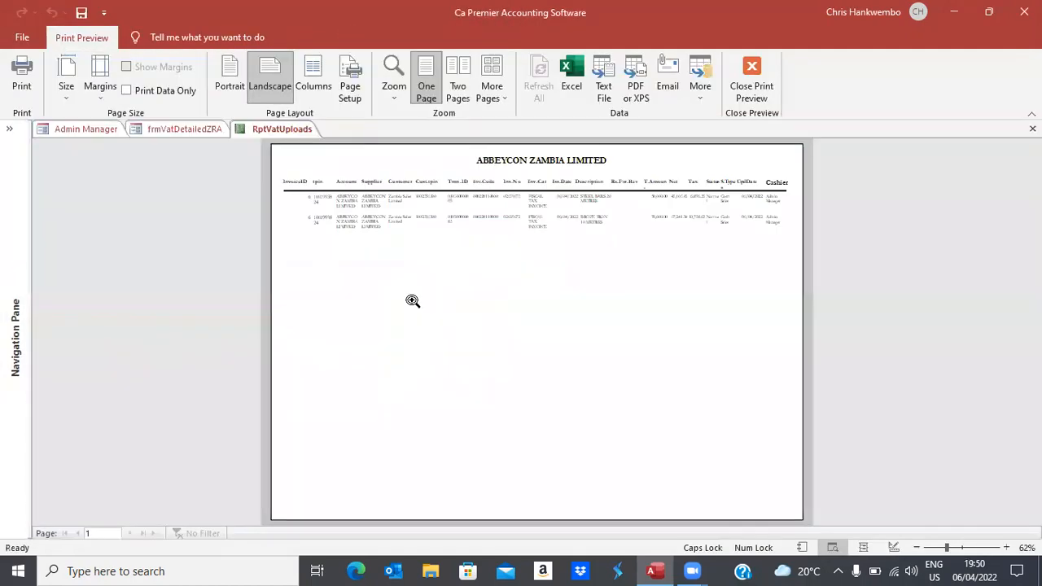
{"action": "left_click", "coordinate": [521, 245]}
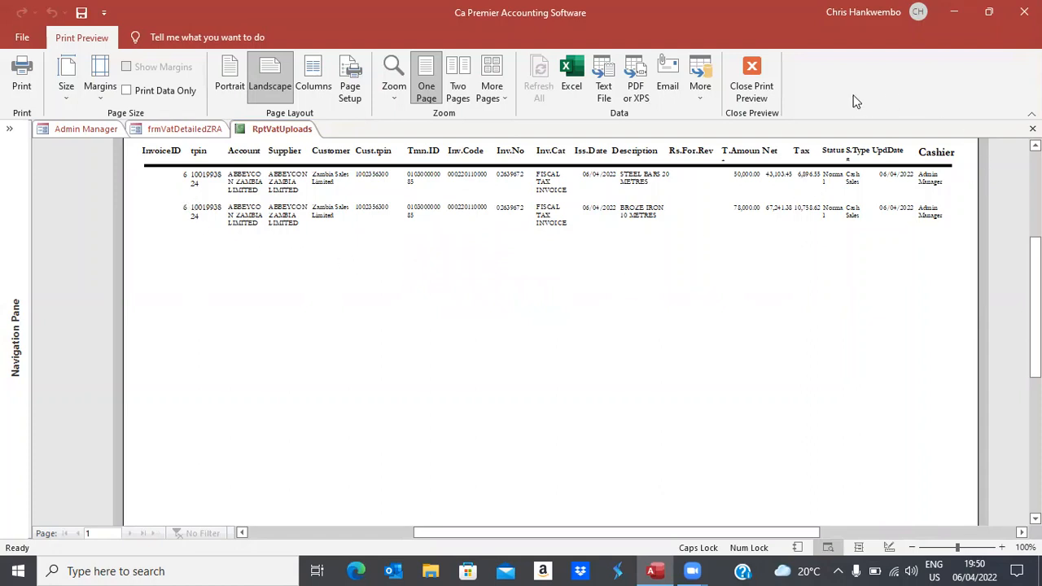
{"action": "left_click", "coordinate": [752, 70]}
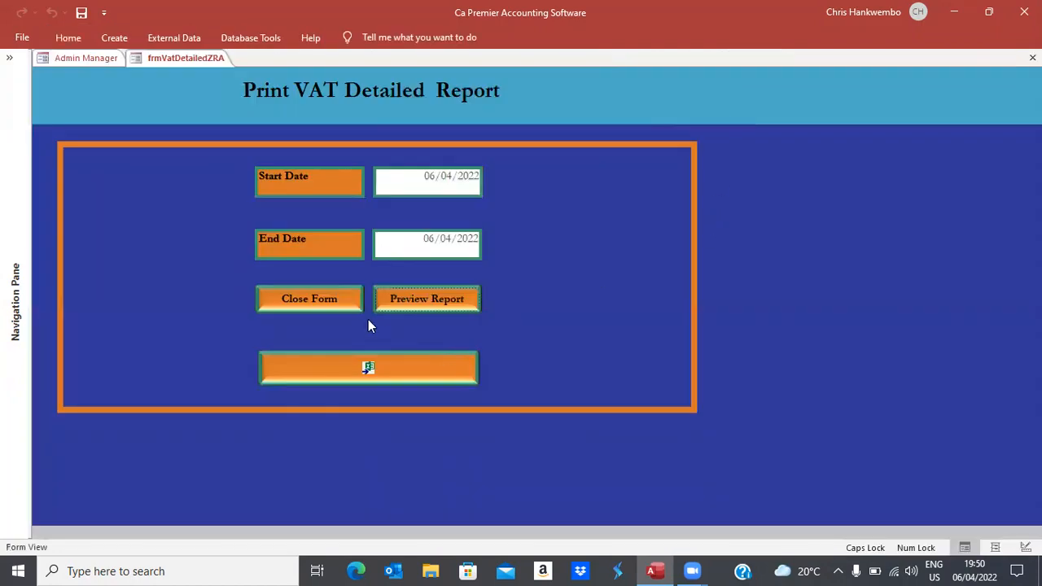
{"action": "left_click", "coordinate": [310, 299]}
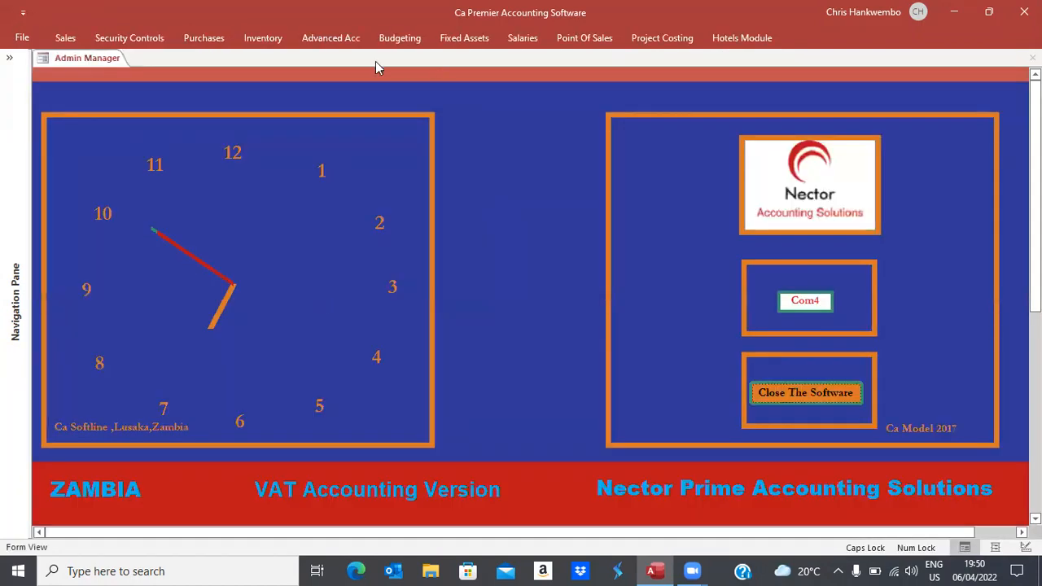
Open the Sales Book Detailed form and set its start and end dates to 06/04/2022.
{"action": "left_click", "coordinate": [65, 38]}
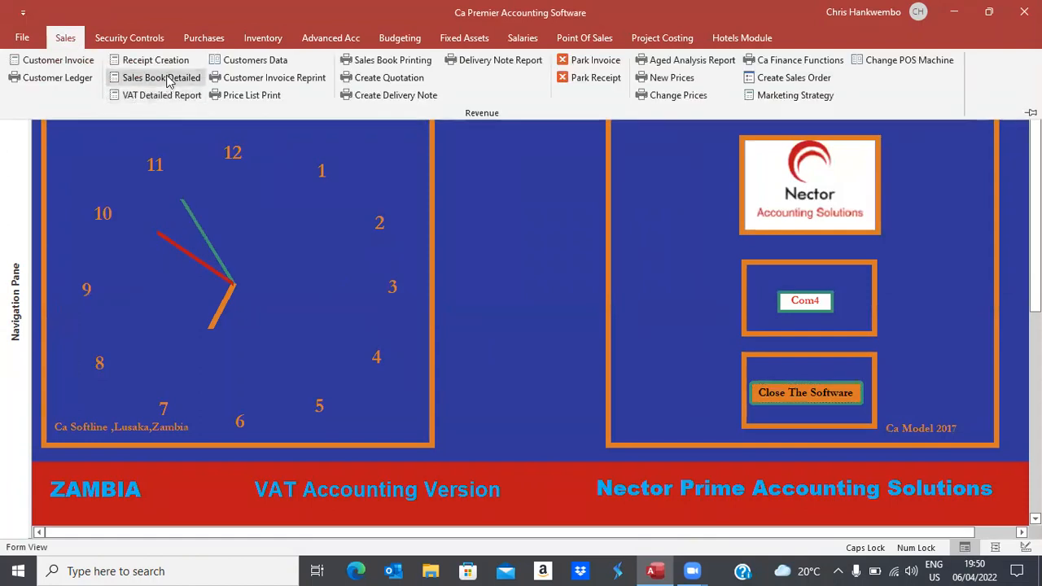
{"action": "left_click", "coordinate": [165, 79]}
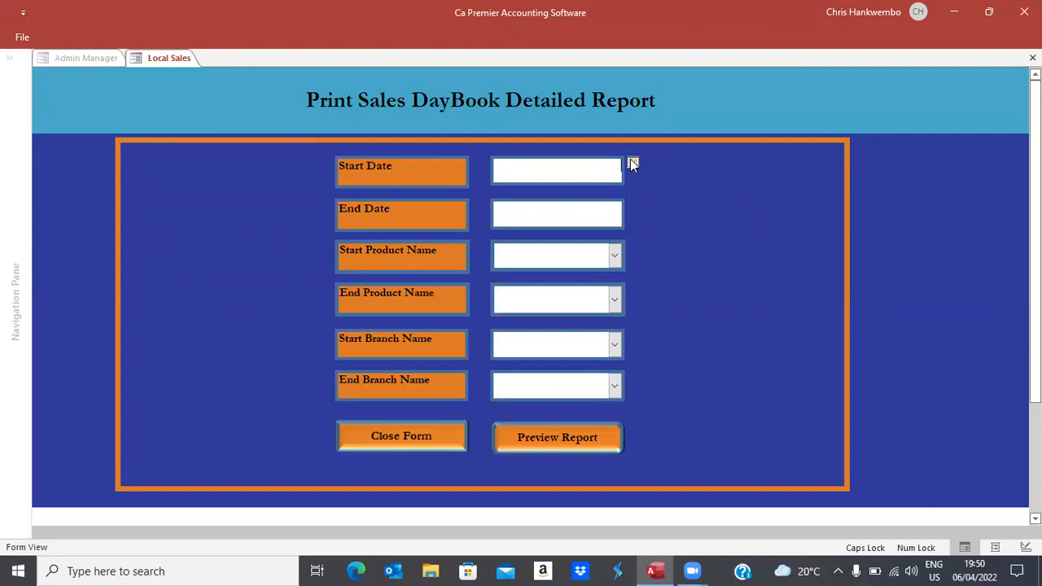
{"action": "left_click", "coordinate": [634, 164]}
{"action": "left_click", "coordinate": [556, 220]}
{"action": "left_click", "coordinate": [592, 220]}
{"action": "left_click", "coordinate": [633, 208]}
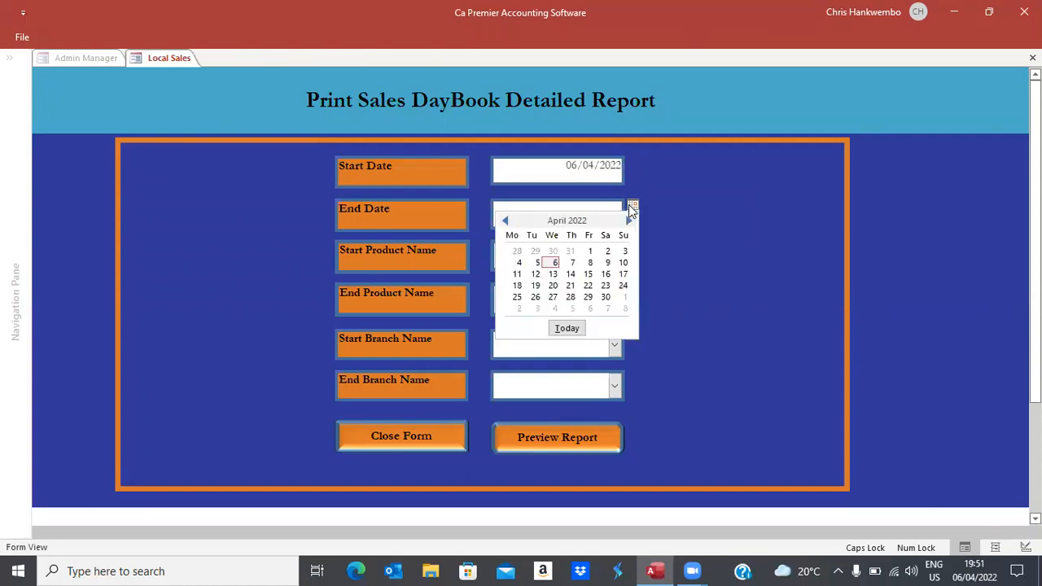
{"action": "left_click", "coordinate": [552, 263]}
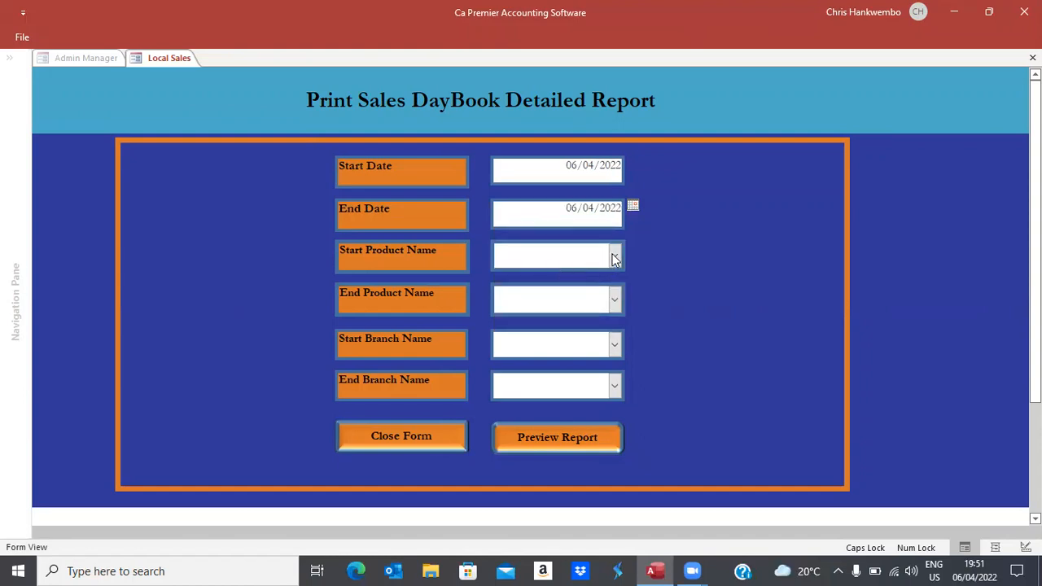
Set the detailed report's product range from STEEL BARS 20 METRES to BROZE IRON 10 METRES and both branch names to Head Office.
{"action": "left_click", "coordinate": [614, 258]}
{"action": "left_click", "coordinate": [558, 279]}
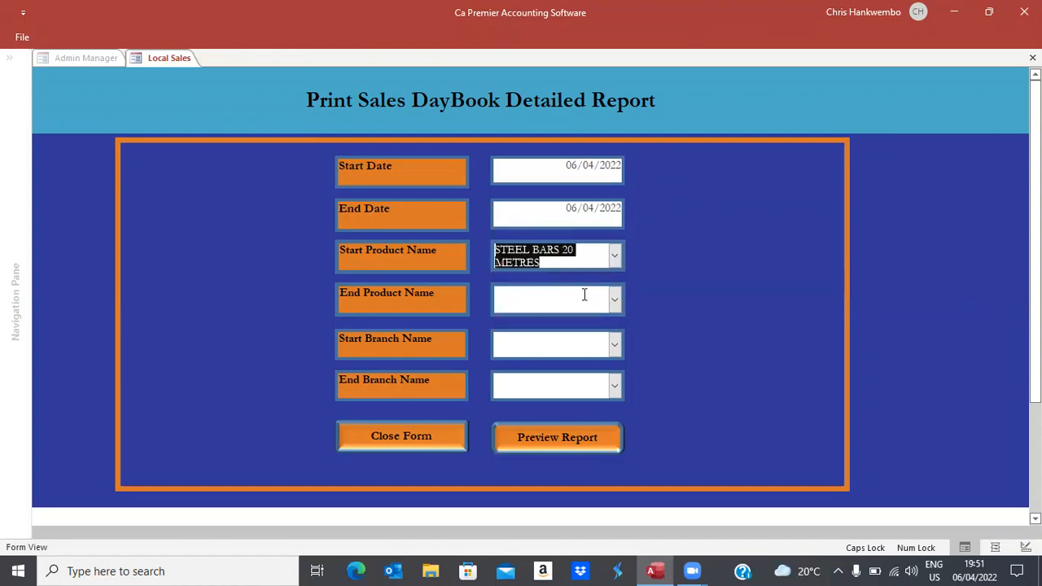
{"action": "left_click", "coordinate": [616, 300]}
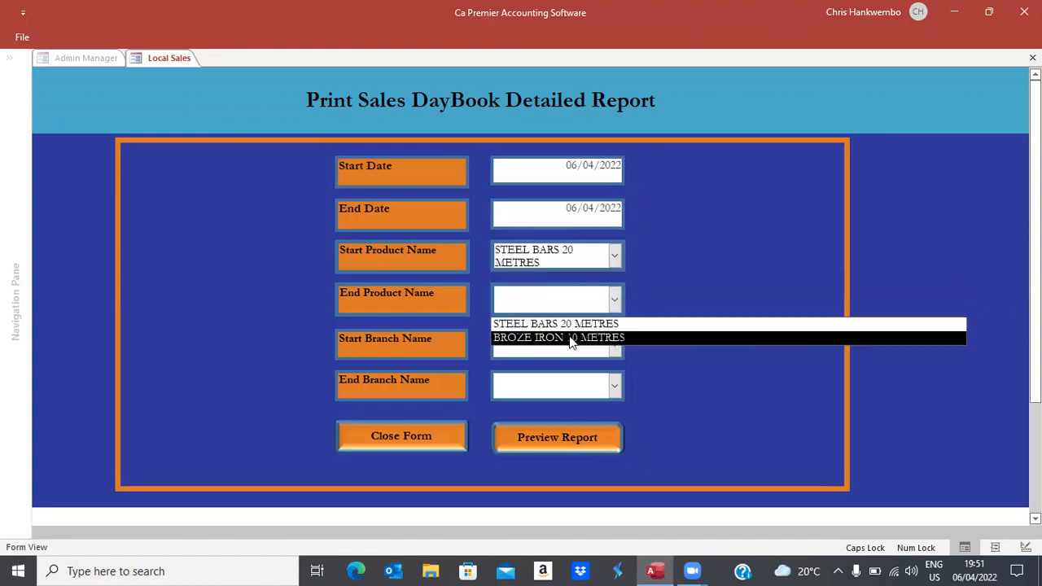
{"action": "left_click", "coordinate": [572, 337]}
{"action": "left_click", "coordinate": [614, 346]}
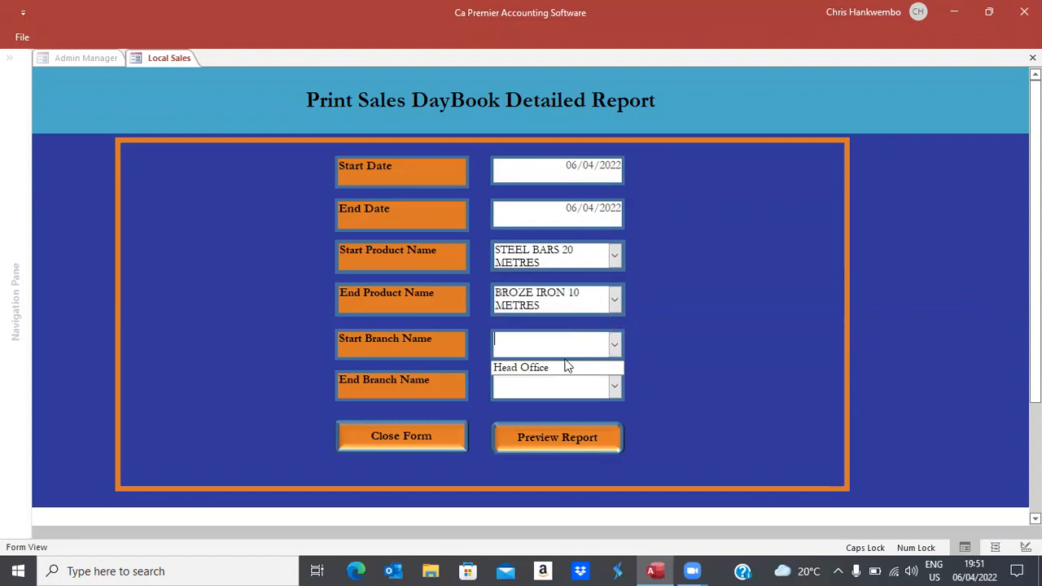
{"action": "left_click", "coordinate": [545, 367]}
{"action": "left_click", "coordinate": [615, 388]}
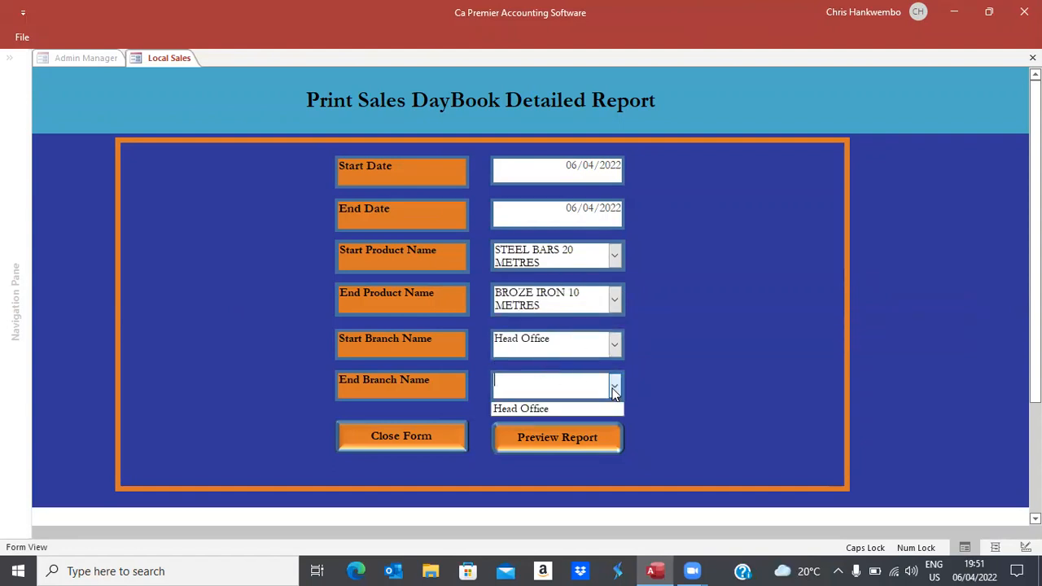
{"action": "left_click", "coordinate": [531, 414]}
Preview the detailed sales report and examine each product's quantity sold, price, VAT and sales value, plus the grand total.
{"action": "left_click", "coordinate": [551, 439]}
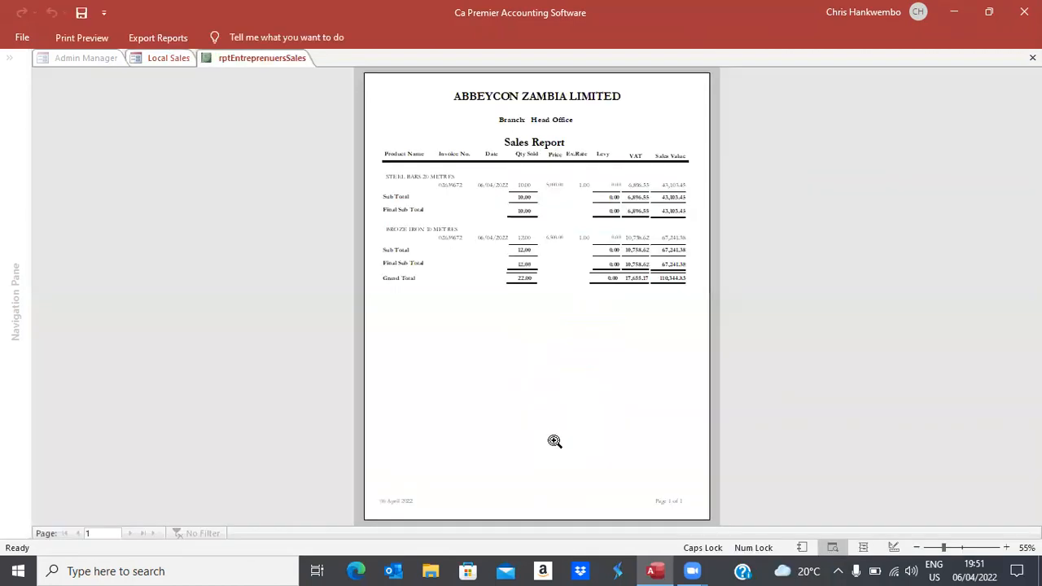
{"action": "left_click", "coordinate": [563, 253]}
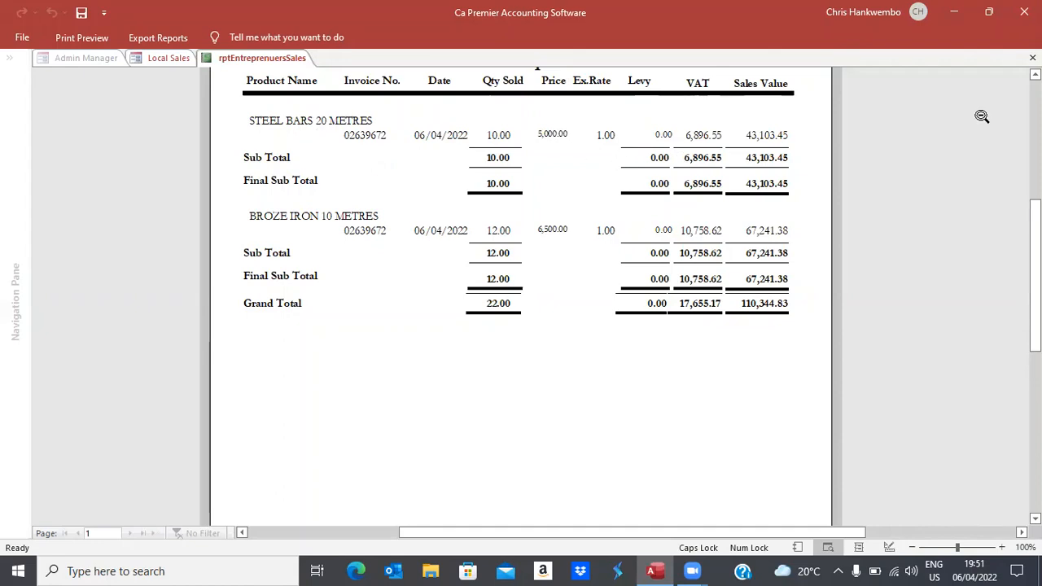
{"action": "scroll", "coordinate": [521, 293], "scroll_direction": "up", "scroll_amount": 3}
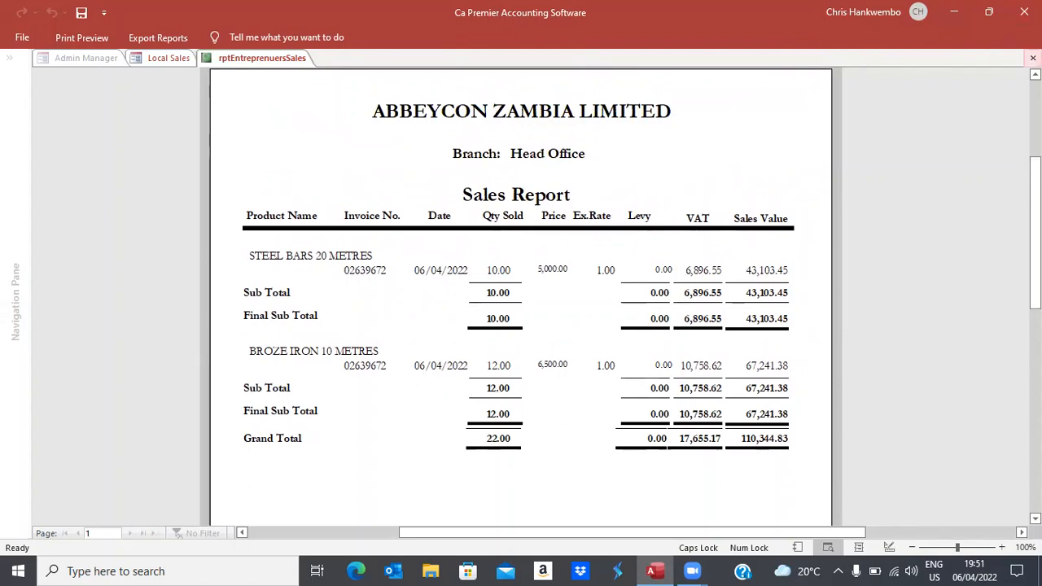
Close the detailed sales report and its form, and open the point-of-sale form for creating sales invoices.
{"action": "left_click", "coordinate": [1033, 58]}
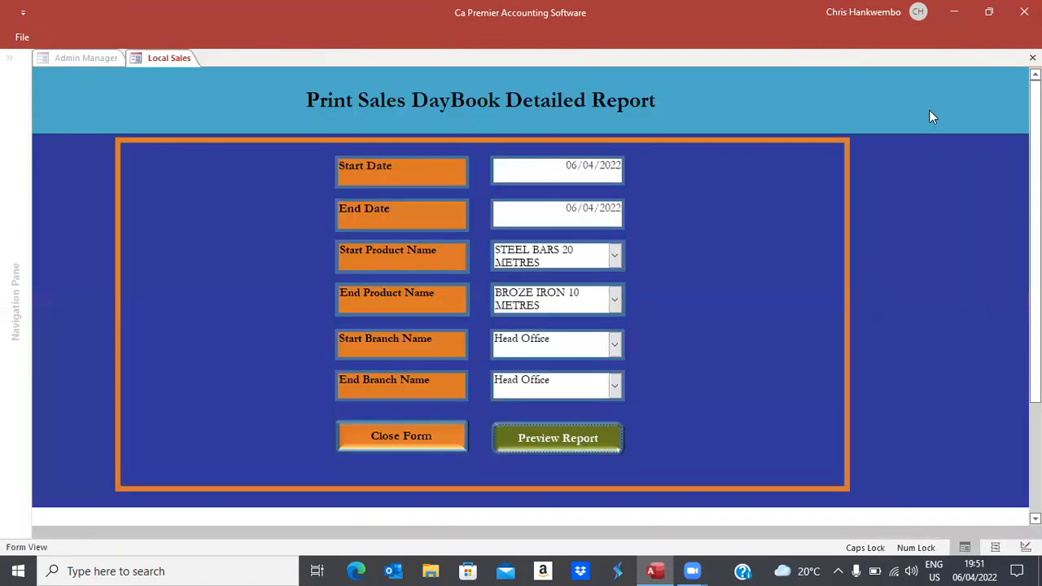
{"action": "left_click", "coordinate": [403, 436]}
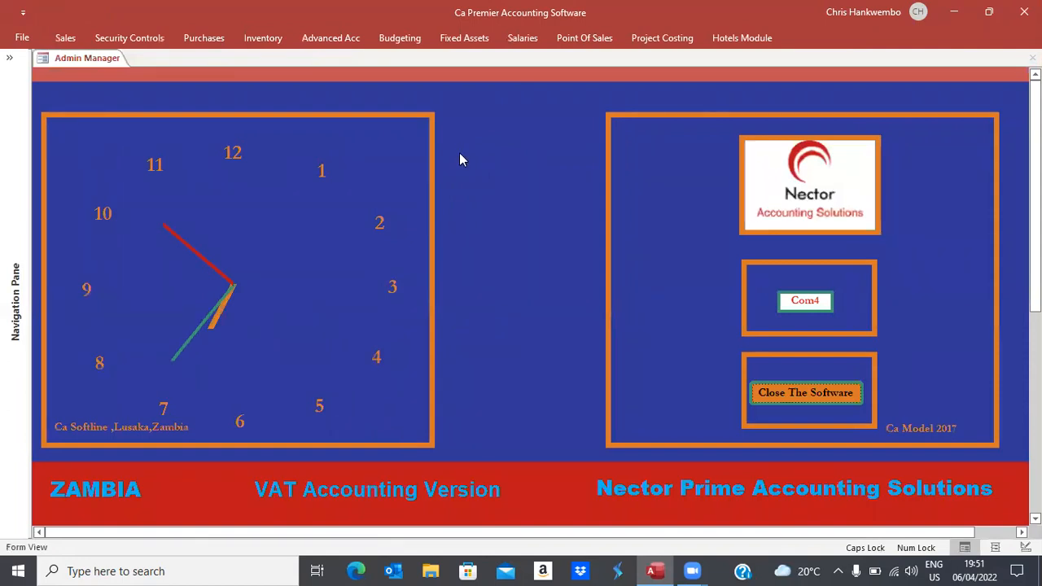
{"action": "left_click", "coordinate": [582, 41]}
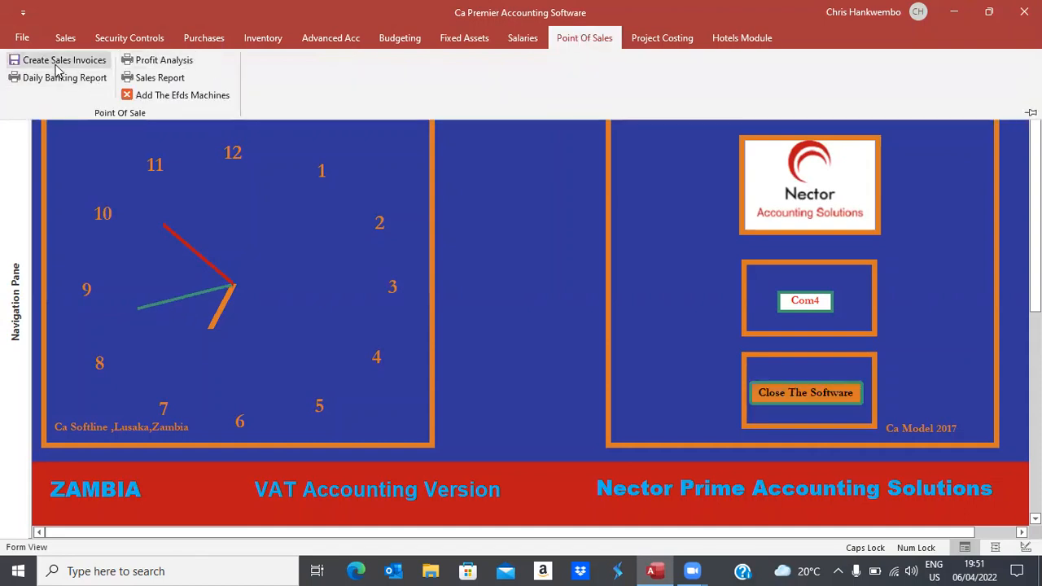
{"action": "left_click", "coordinate": [55, 62]}
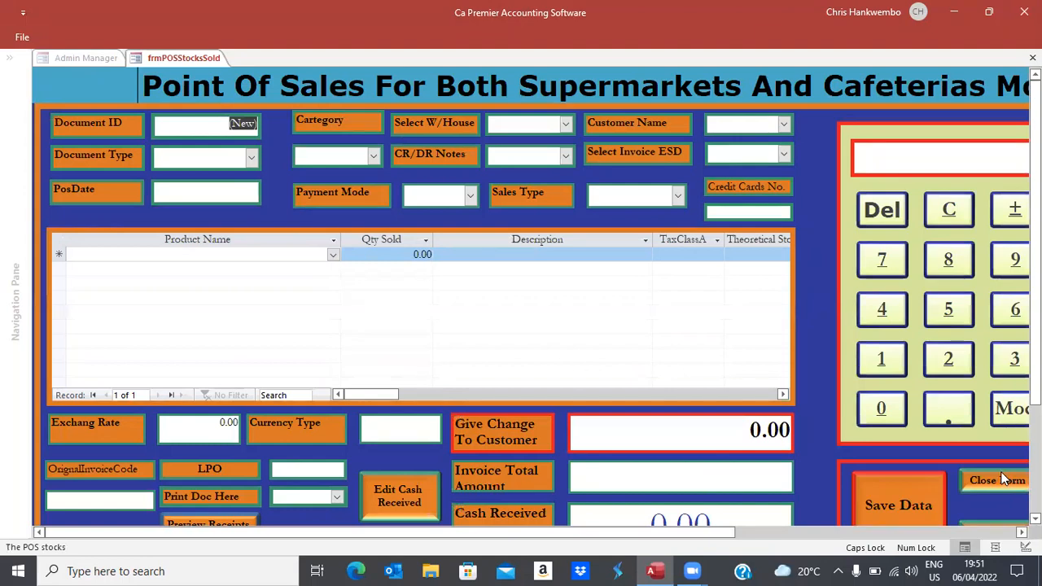
Set the new point-of-sale document's type to Tax Invoice and its customer name to Zambia Sales Limited.
{"action": "left_click", "coordinate": [251, 160]}
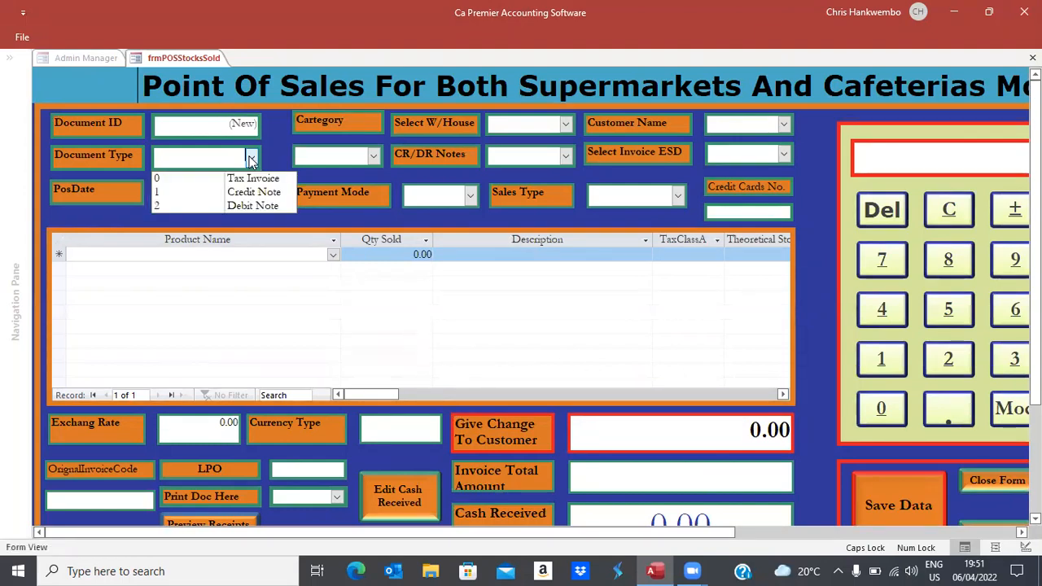
{"action": "left_click", "coordinate": [220, 178]}
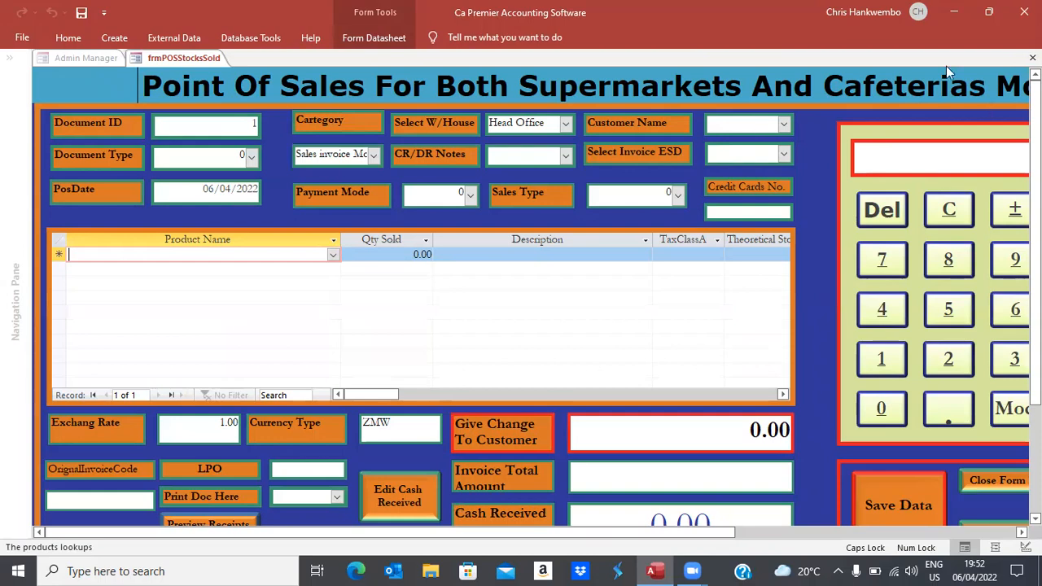
{"action": "left_click", "coordinate": [784, 123]}
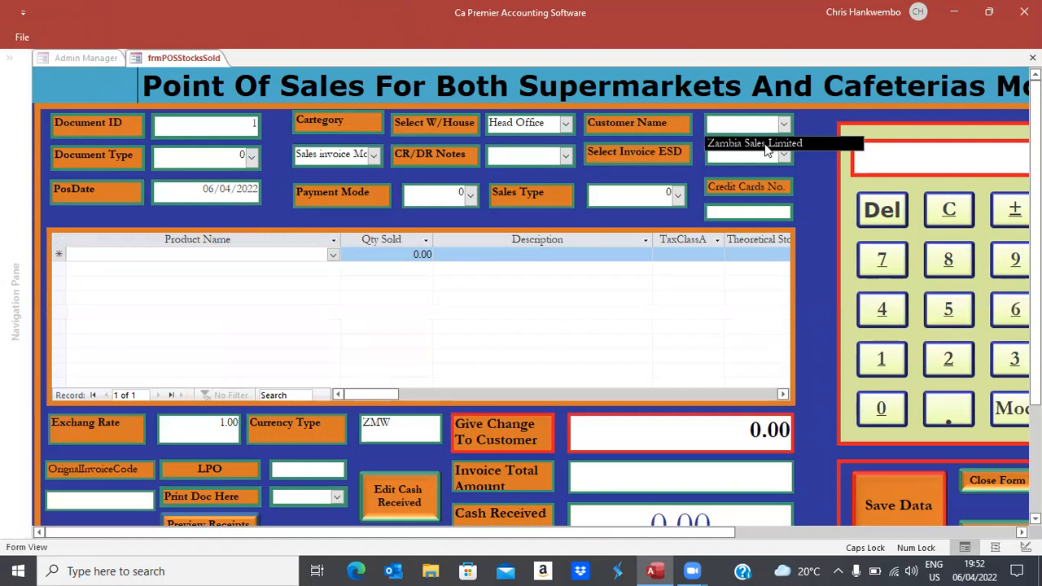
{"action": "left_click", "coordinate": [765, 144]}
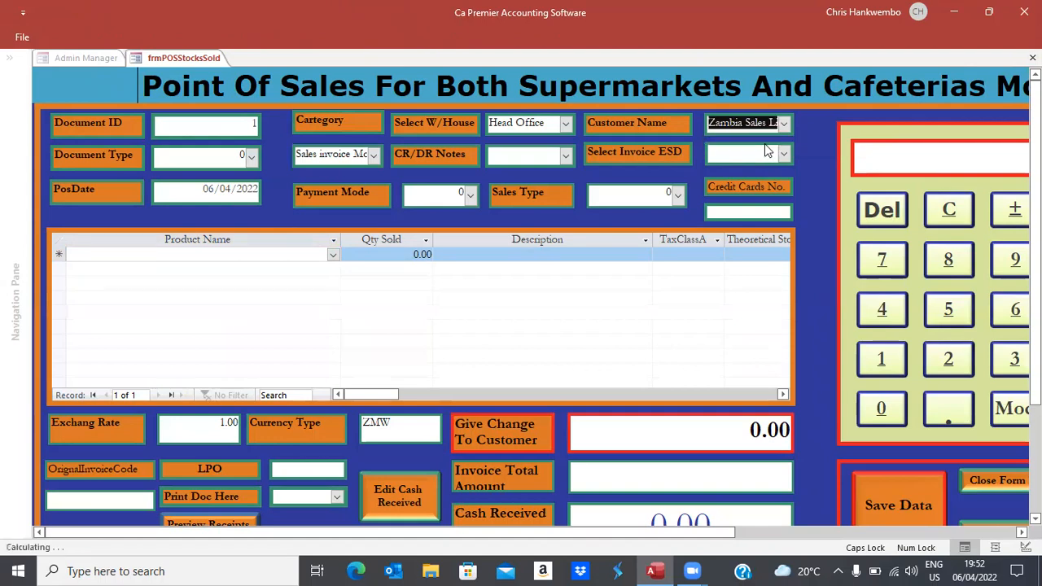
Add a product line to the point-of-sale invoice and set its product to BROZE IRON 10 METRES.
{"action": "left_click", "coordinate": [457, 265]}
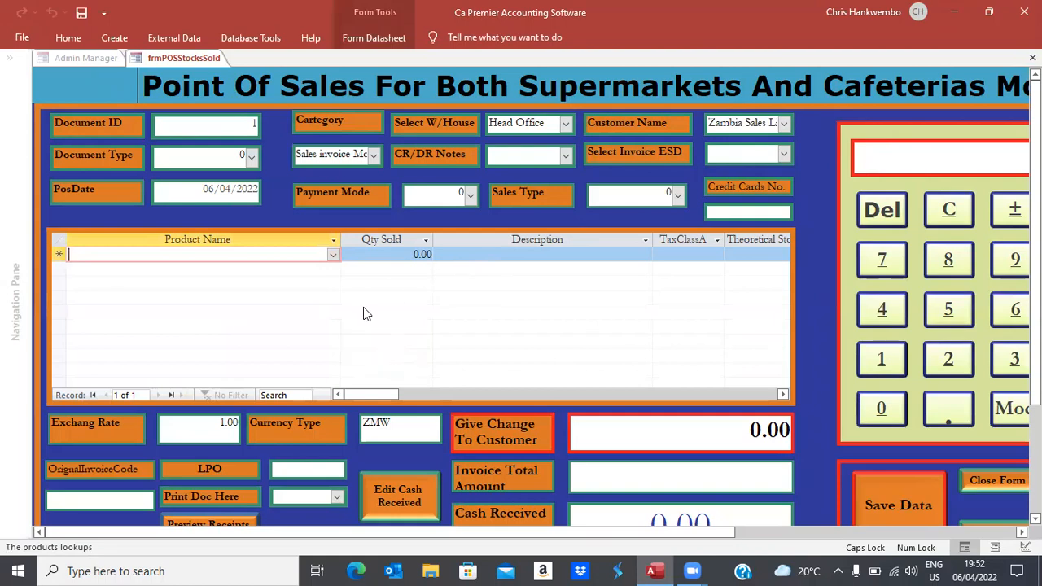
{"action": "left_click", "coordinate": [332, 257]}
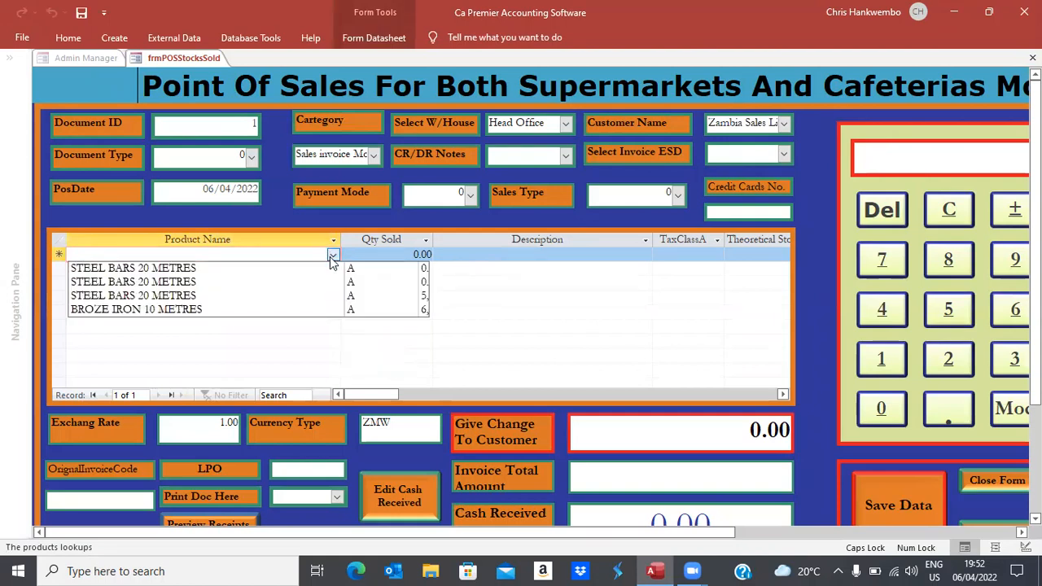
{"action": "left_click", "coordinate": [184, 269]}
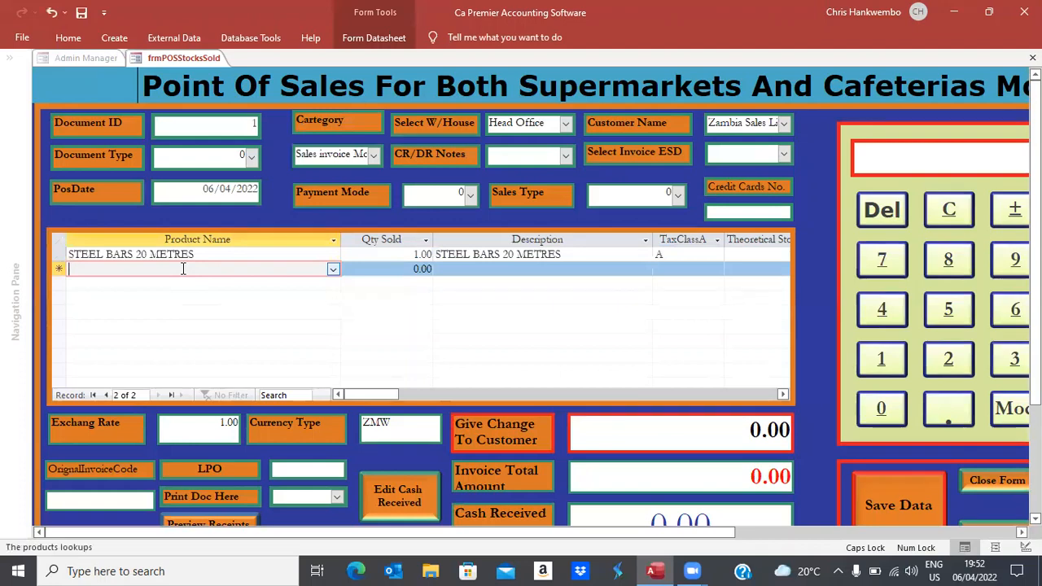
{"action": "key", "text": "Up"}
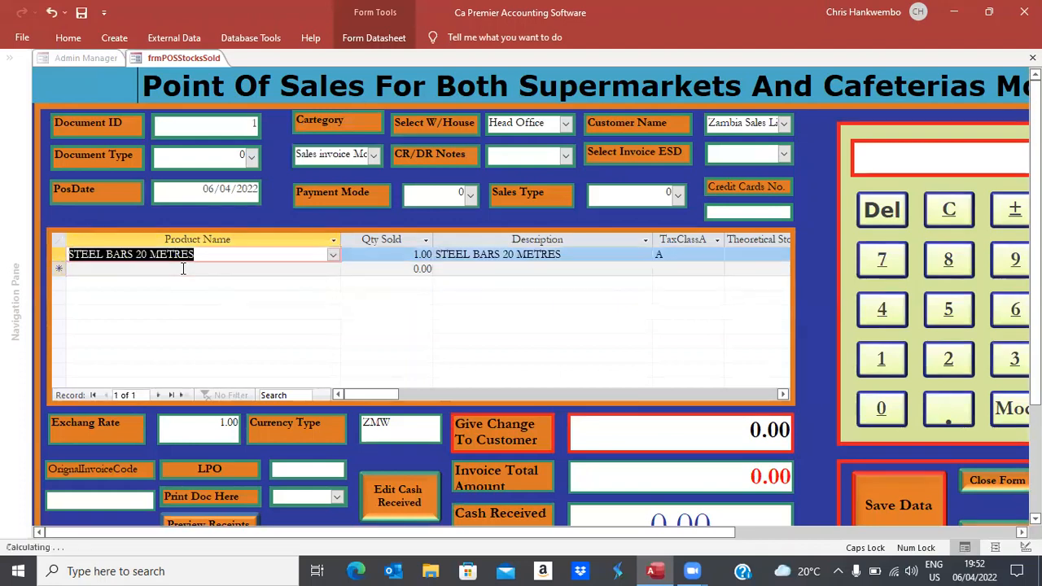
{"action": "left_click", "coordinate": [333, 256]}
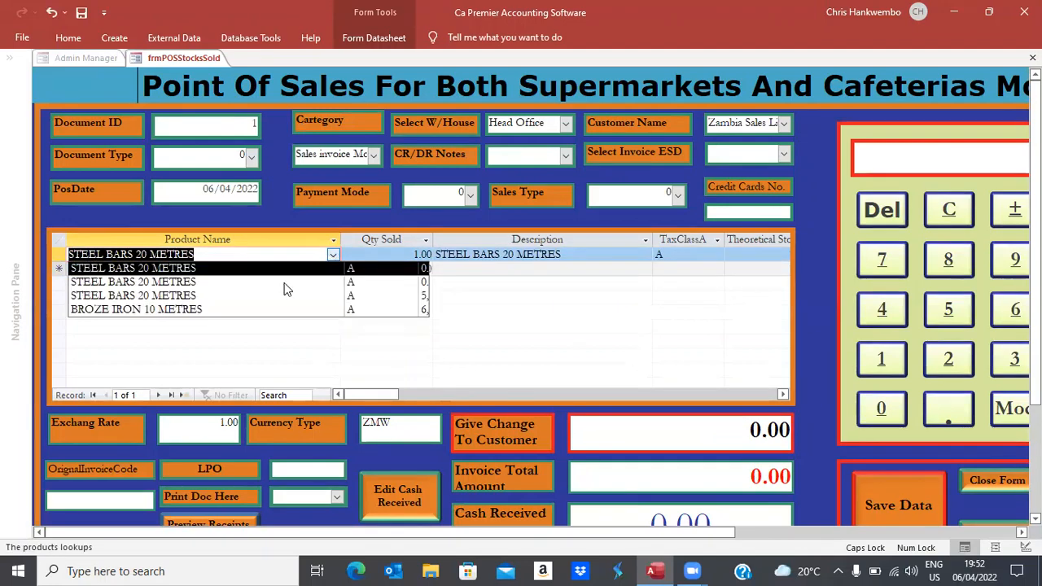
{"action": "left_click", "coordinate": [176, 313]}
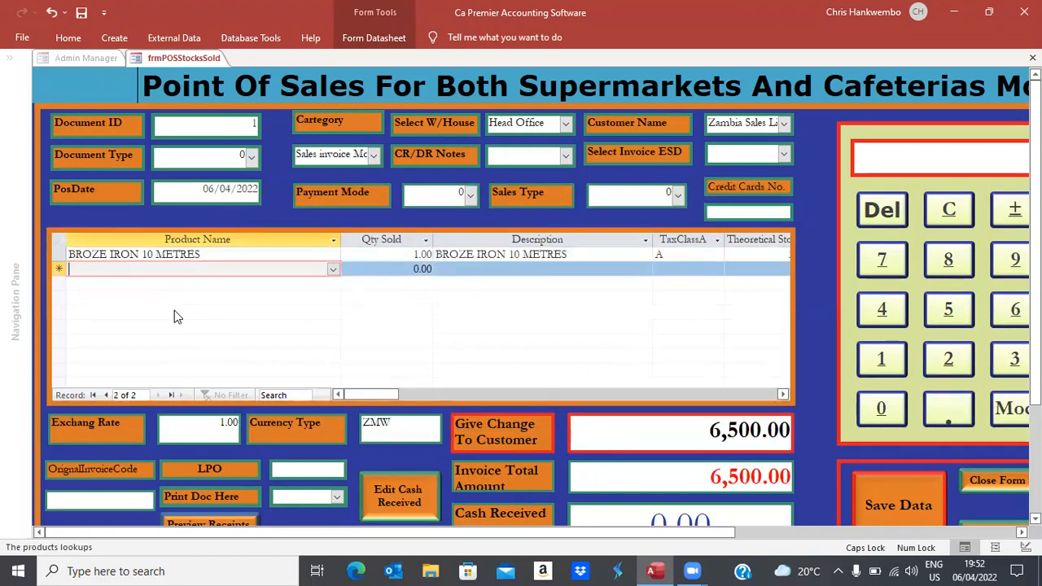
Enter 7000 as the cash received, acknowledge the change due and finalize the sale.
{"action": "key", "text": "Tab"}
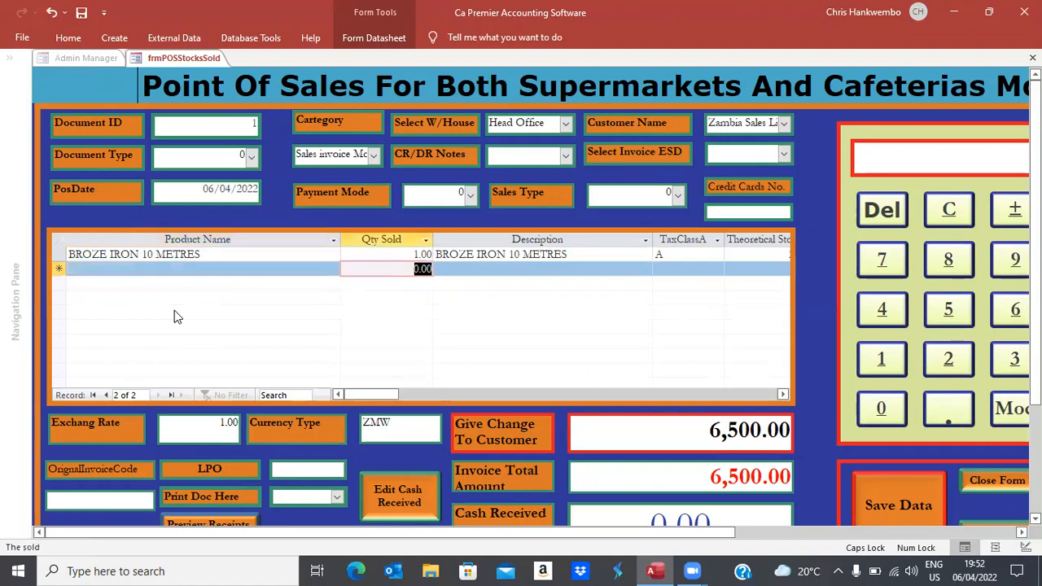
{"action": "key", "text": "Tab"}
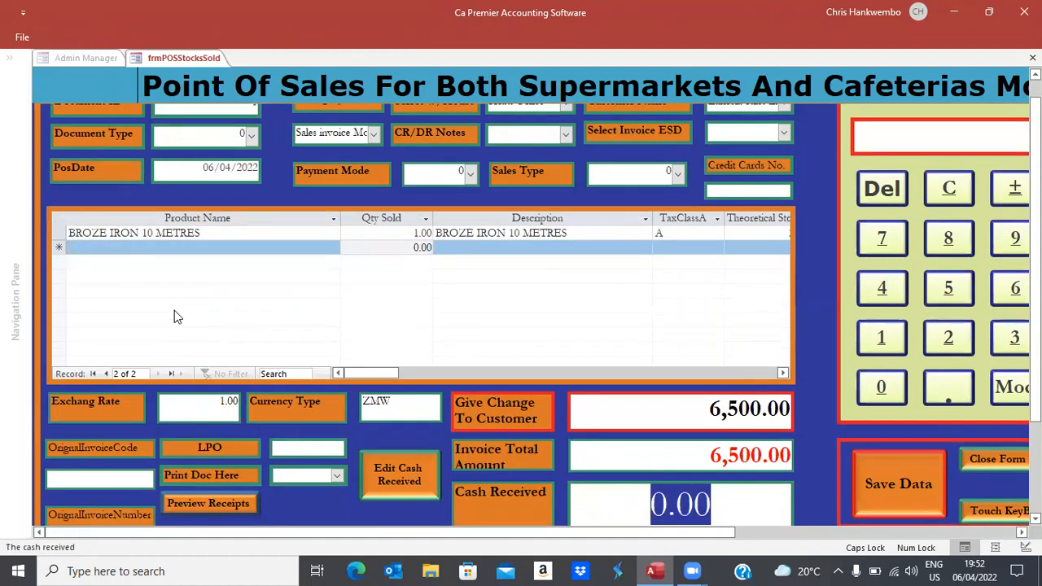
{"action": "type", "text": "7000"}
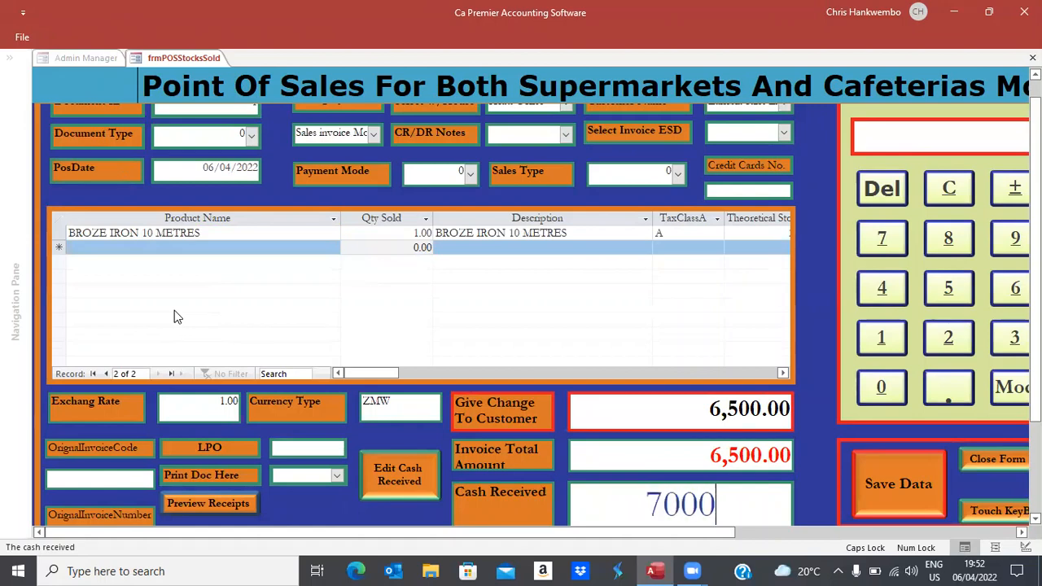
{"action": "key", "text": "Return"}
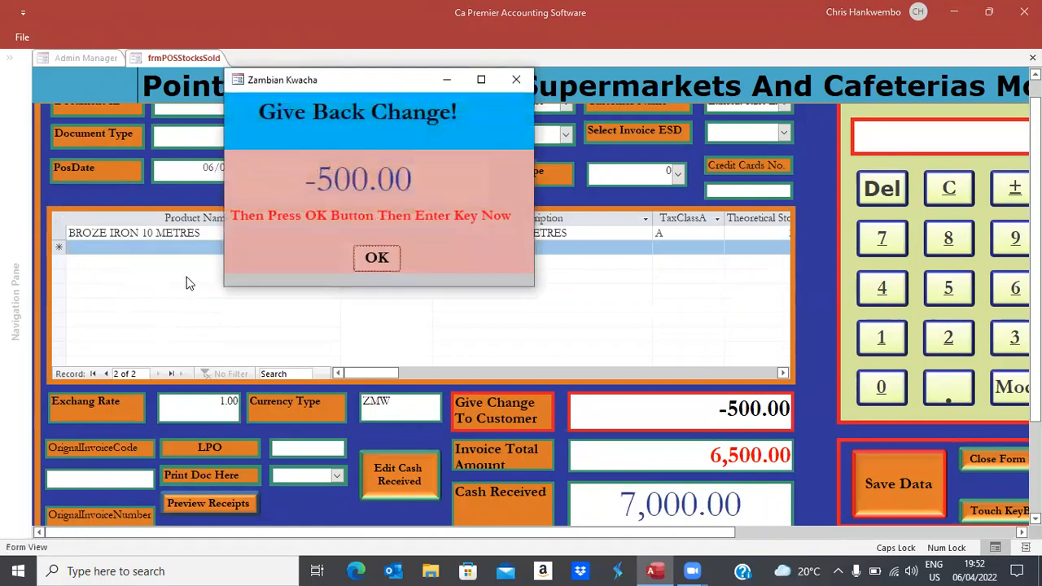
{"action": "key", "text": "Return"}
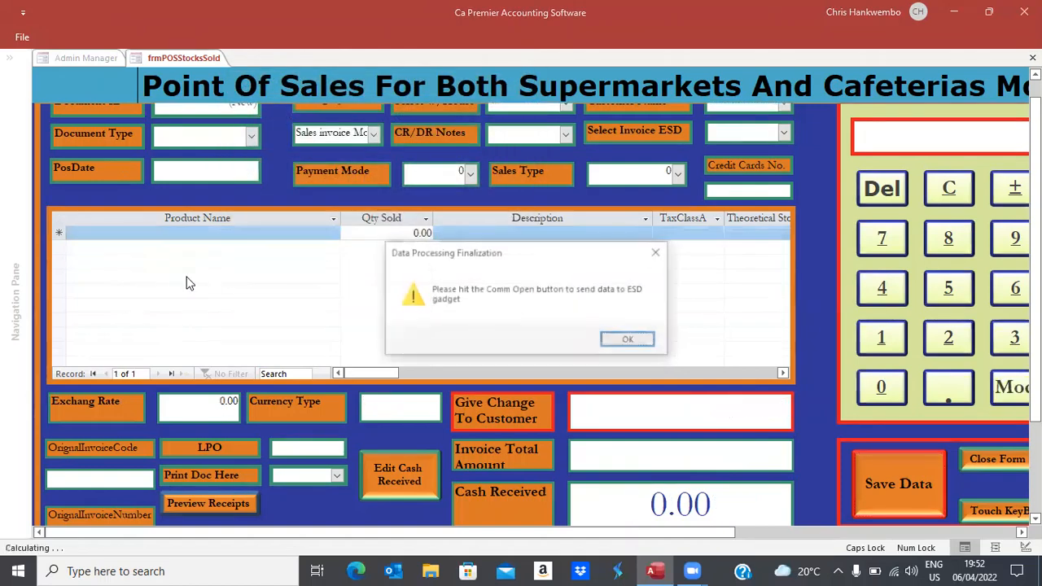
{"action": "left_click", "coordinate": [629, 342]}
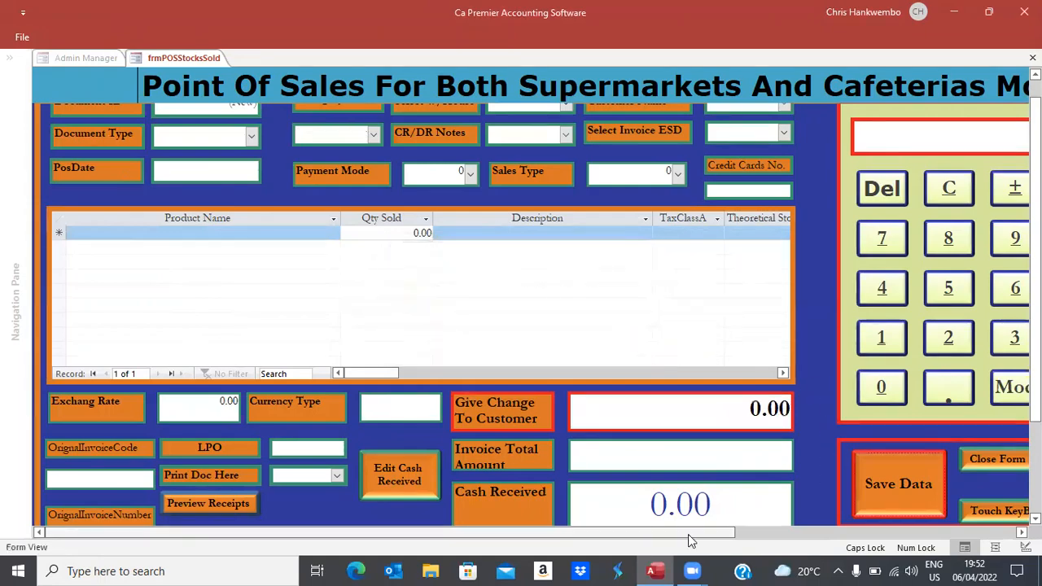
Select invoice 1 for the ESD device and process it through the port to sign it.
{"action": "left_click_drag", "start_coordinate": [693, 537], "coordinate": [751, 530]}
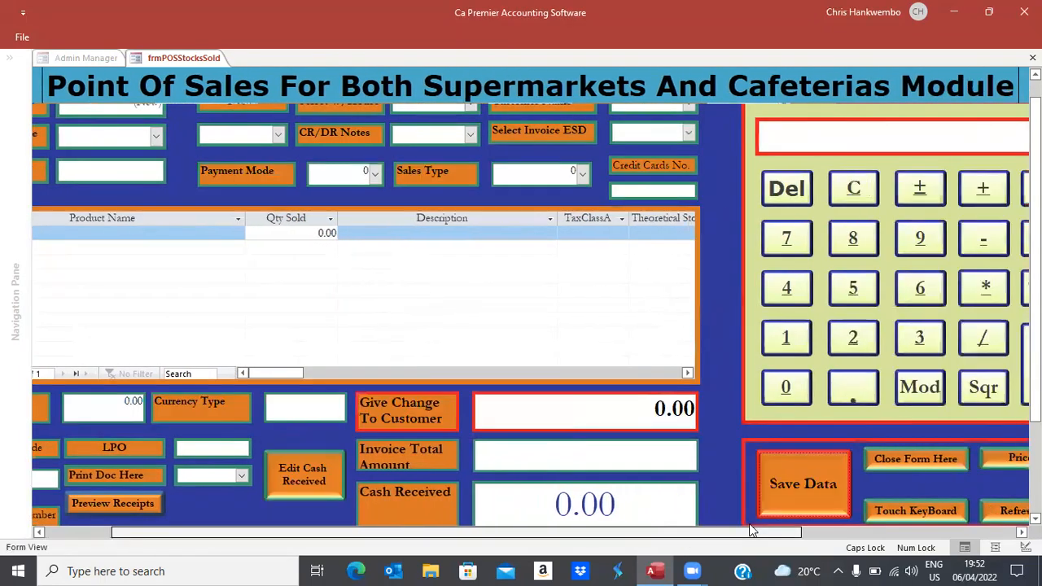
{"action": "left_click", "coordinate": [689, 136]}
{"action": "left_click", "coordinate": [641, 150]}
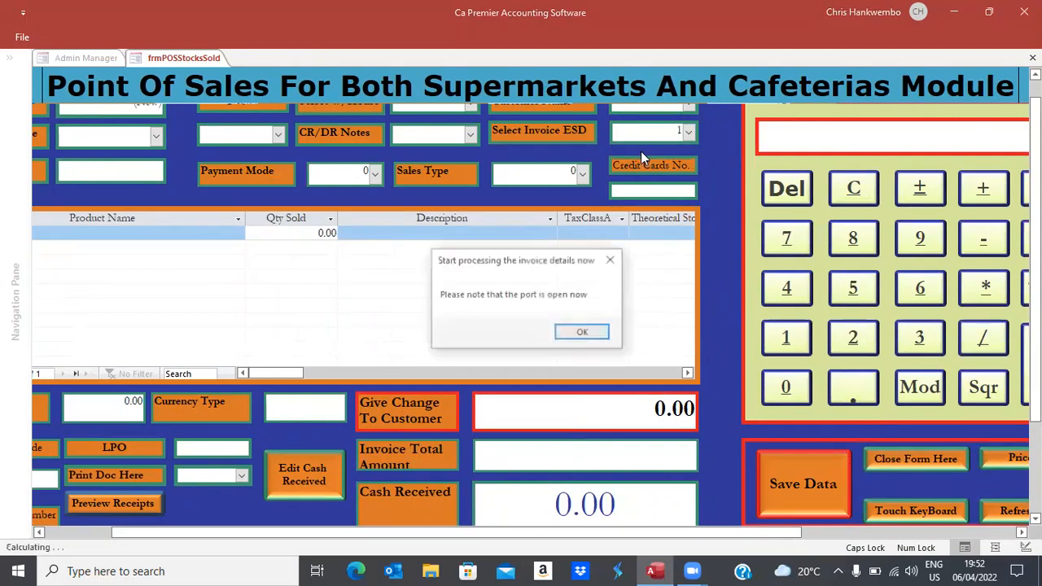
{"action": "left_click", "coordinate": [583, 333]}
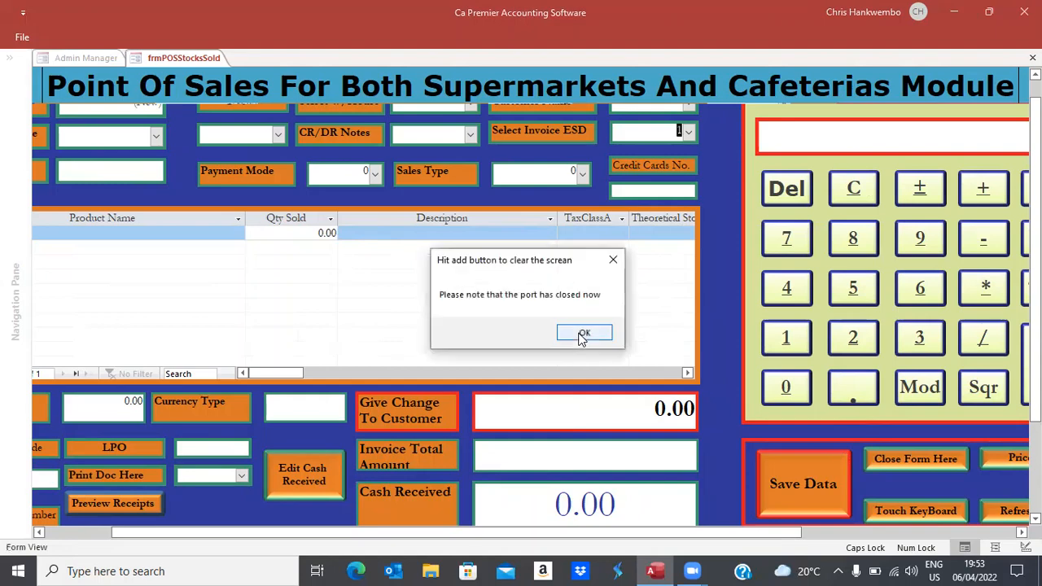
{"action": "left_click", "coordinate": [583, 334]}
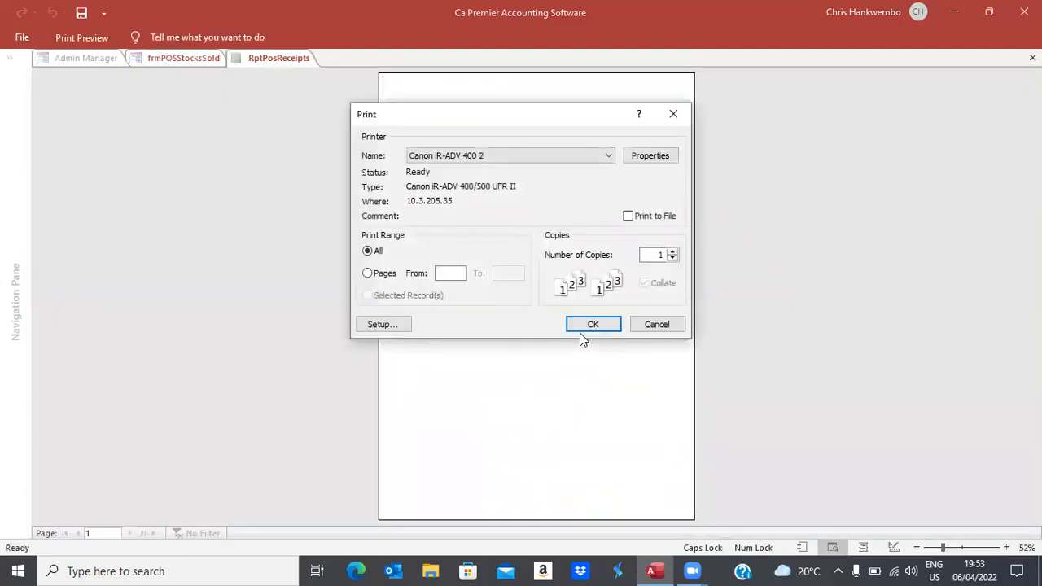
Cancel printing, examine the tax invoice receipt's fiscal details, tax and amounts, and close the receipt and the point-of-sale form.
{"action": "left_click", "coordinate": [658, 324]}
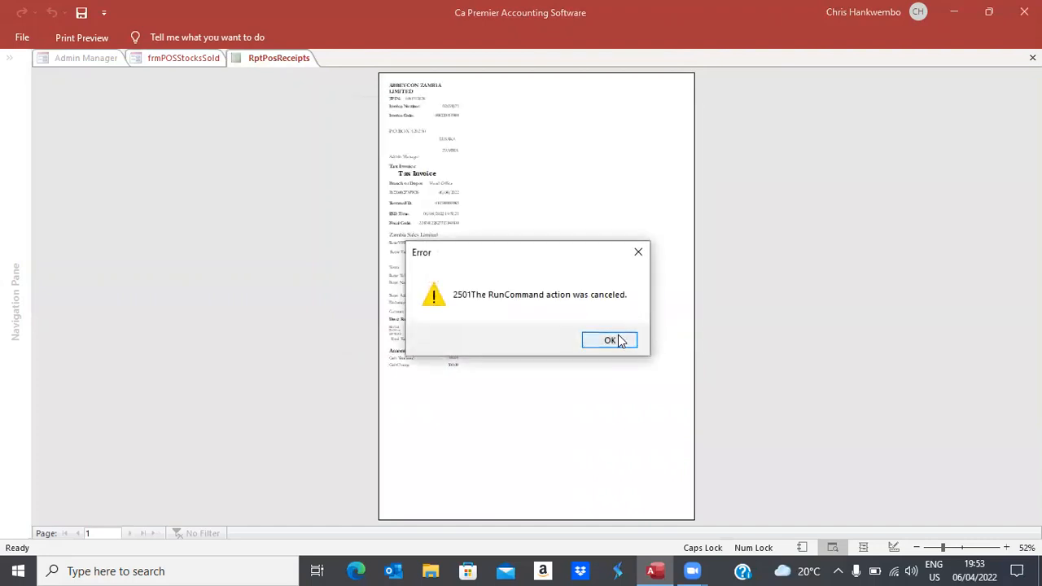
{"action": "left_click", "coordinate": [617, 340]}
{"action": "left_click", "coordinate": [470, 237]}
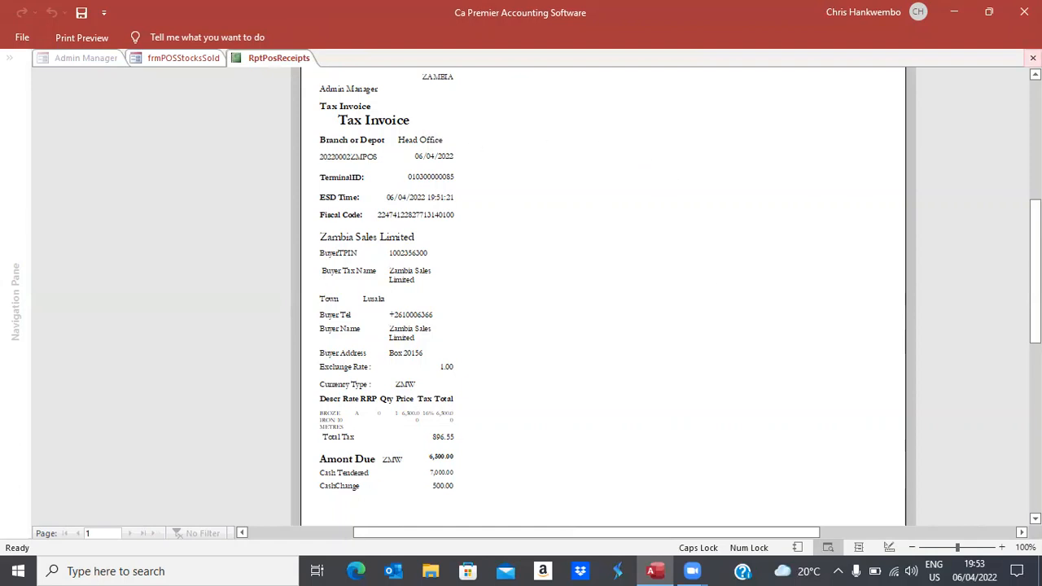
{"action": "left_click", "coordinate": [1033, 57]}
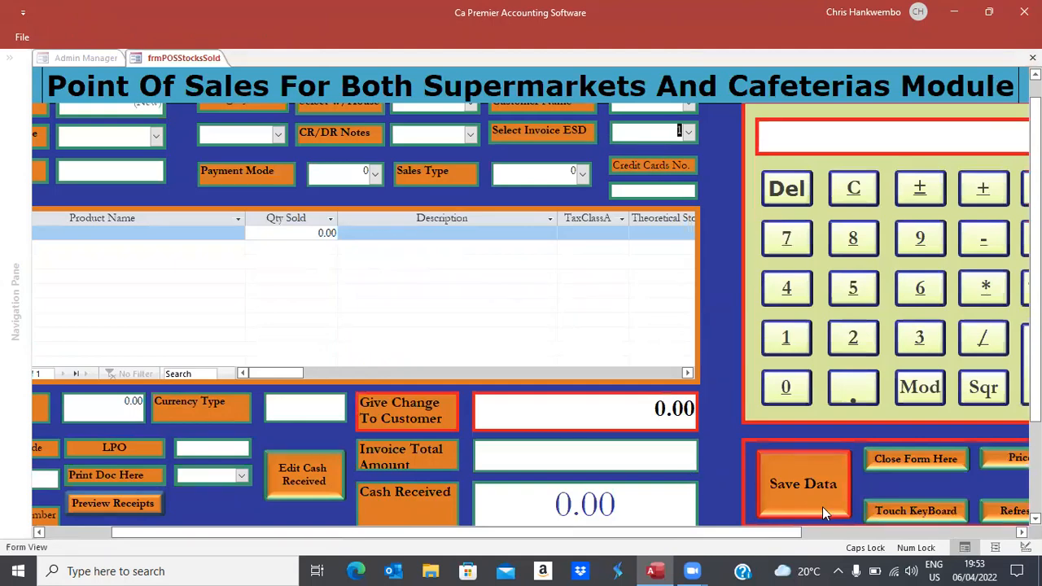
{"action": "left_click", "coordinate": [915, 459]}
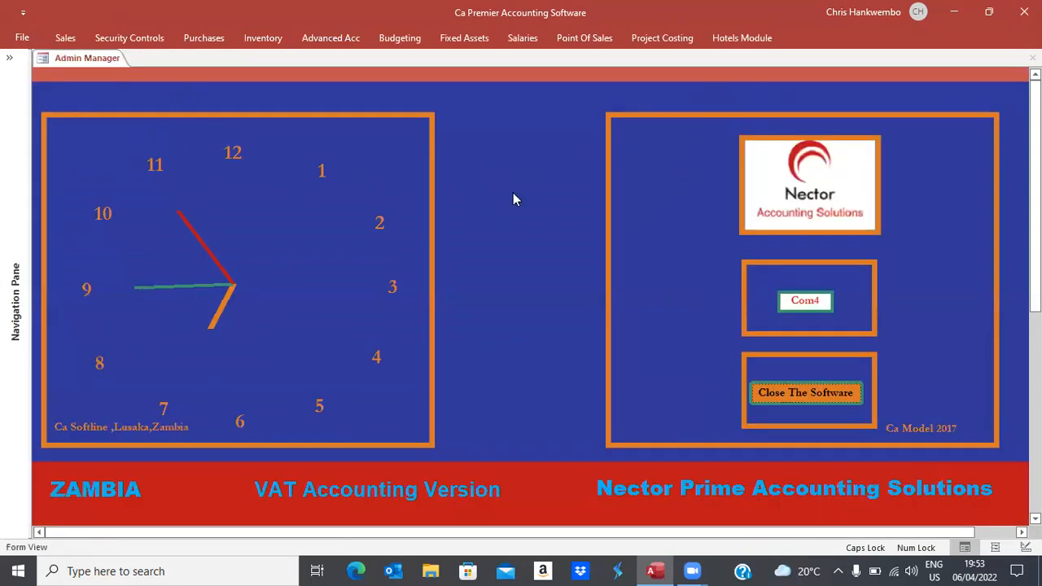
{"action": "left_click", "coordinate": [260, 37]}
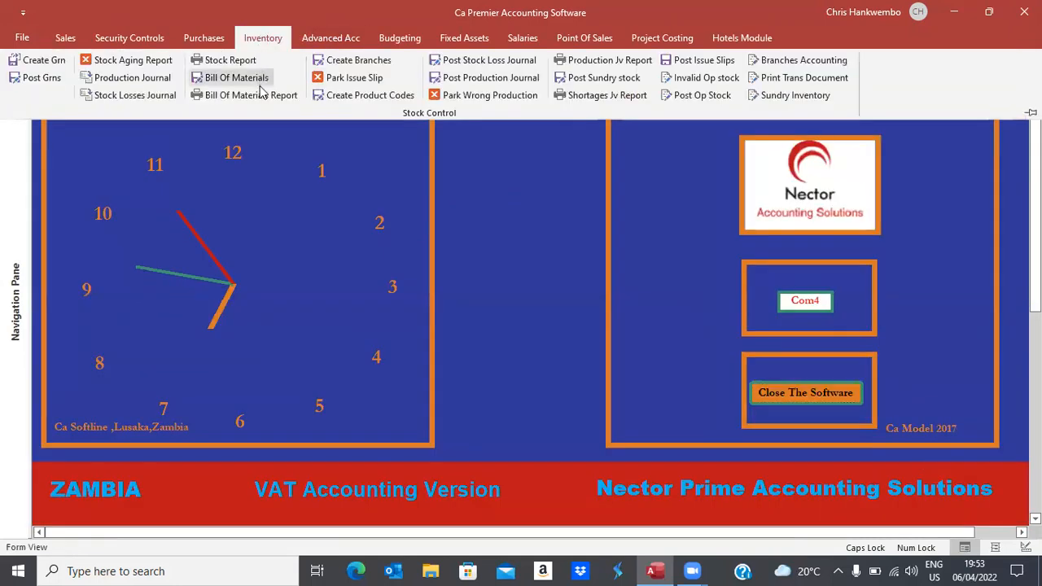
{"action": "left_click", "coordinate": [144, 60]}
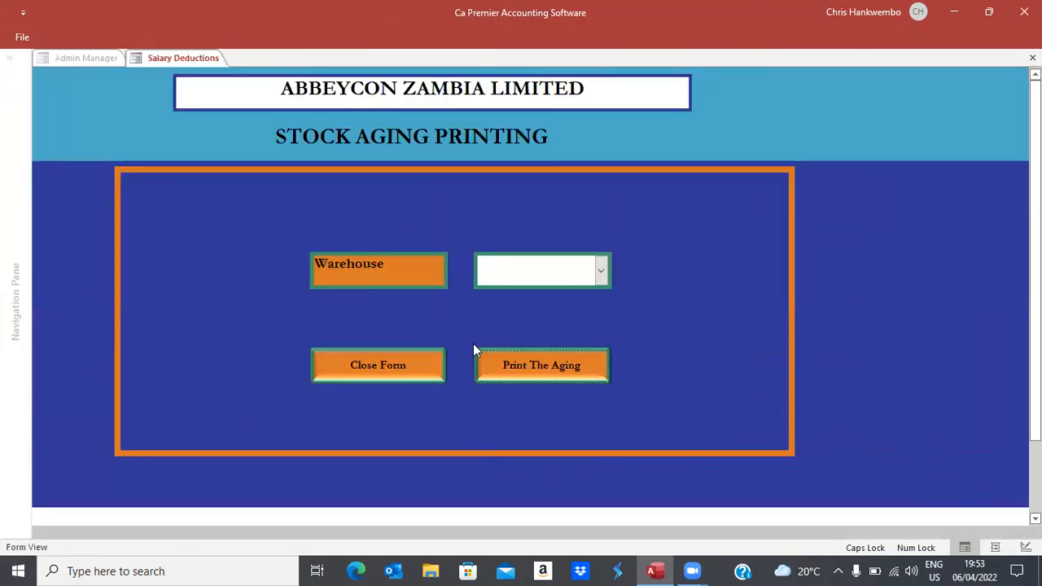
{"action": "left_click", "coordinate": [379, 366]}
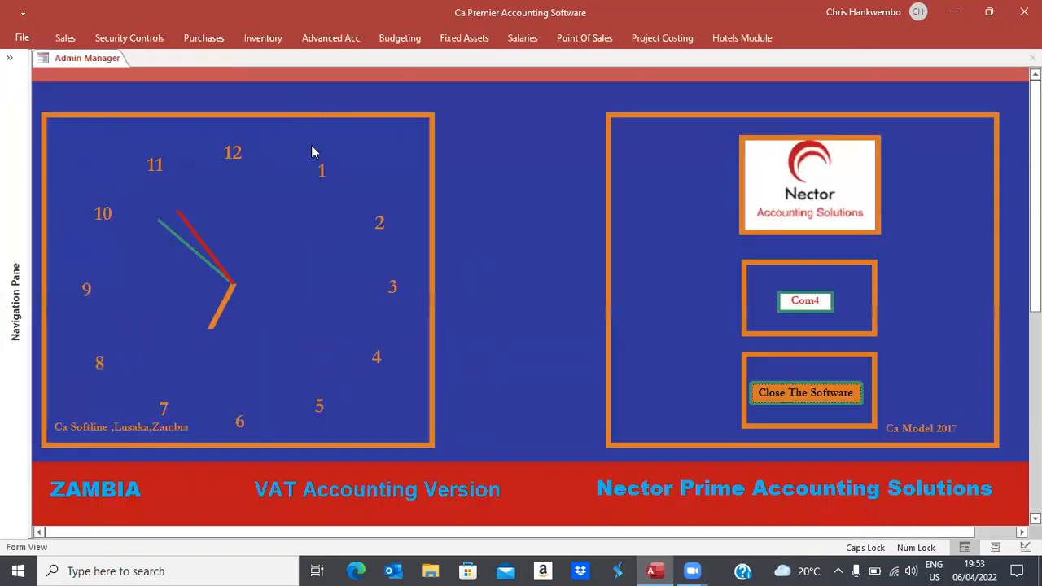
{"action": "left_click", "coordinate": [277, 39]}
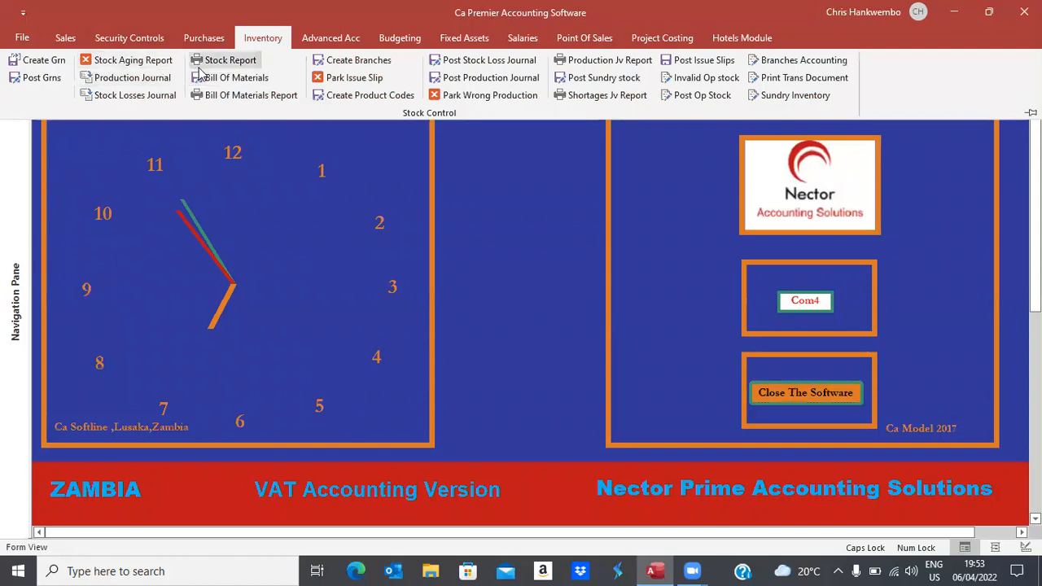
{"action": "left_click", "coordinate": [223, 62]}
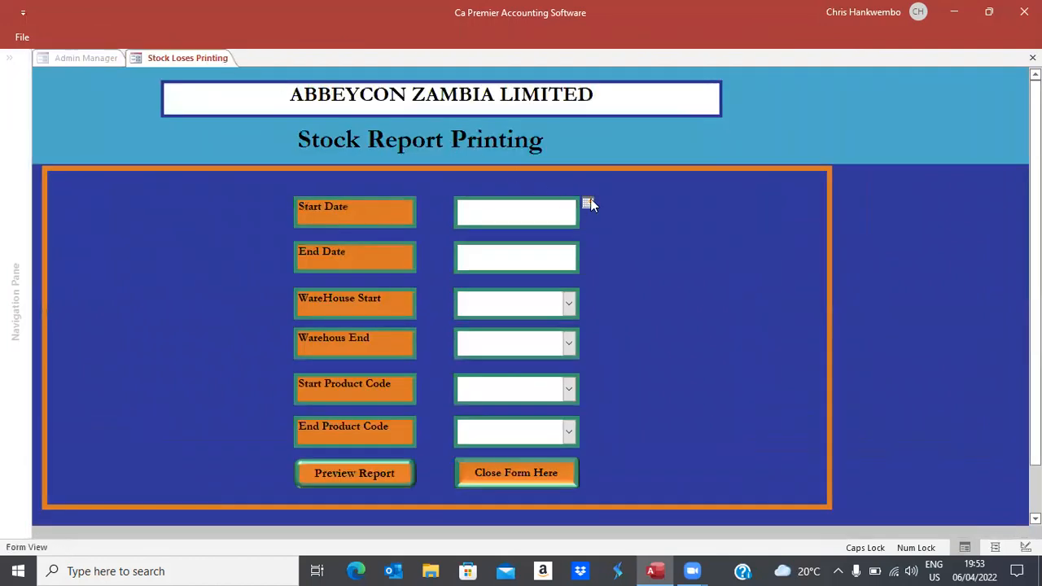
{"action": "left_click", "coordinate": [590, 204]}
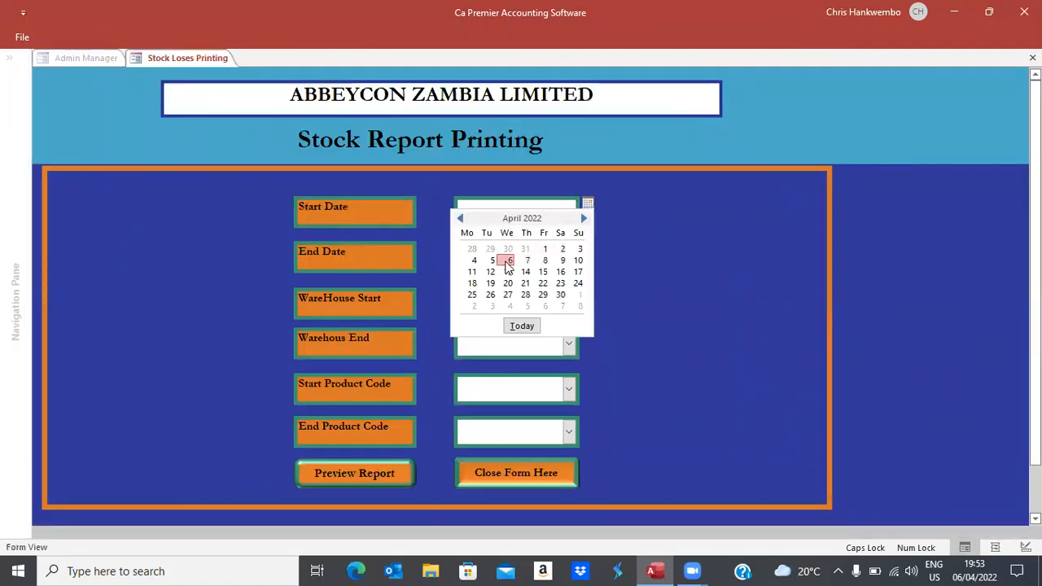
{"action": "left_click", "coordinate": [503, 261]}
{"action": "left_click", "coordinate": [525, 262]}
{"action": "left_click", "coordinate": [589, 248]}
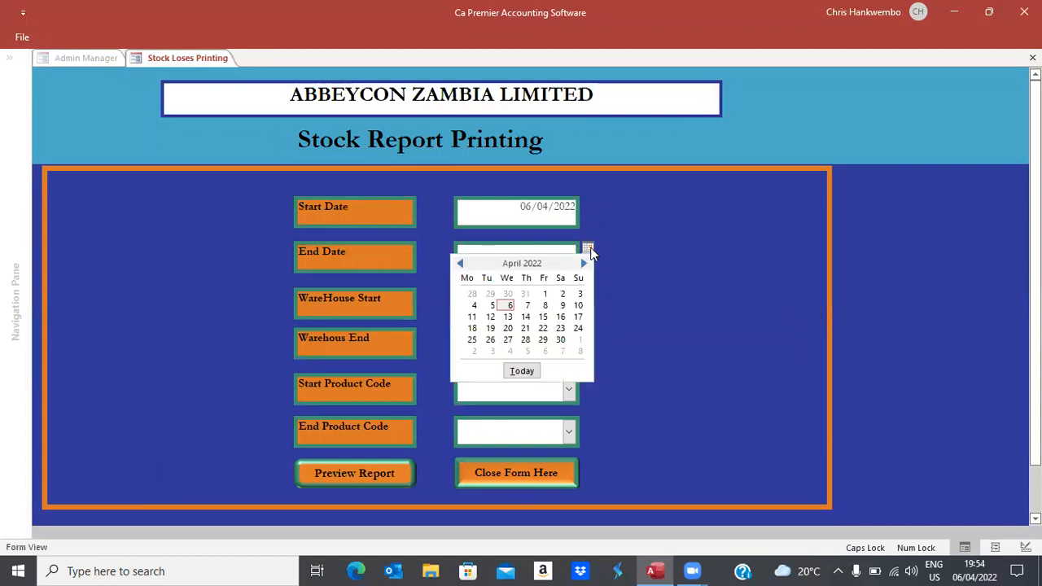
{"action": "left_click", "coordinate": [510, 306]}
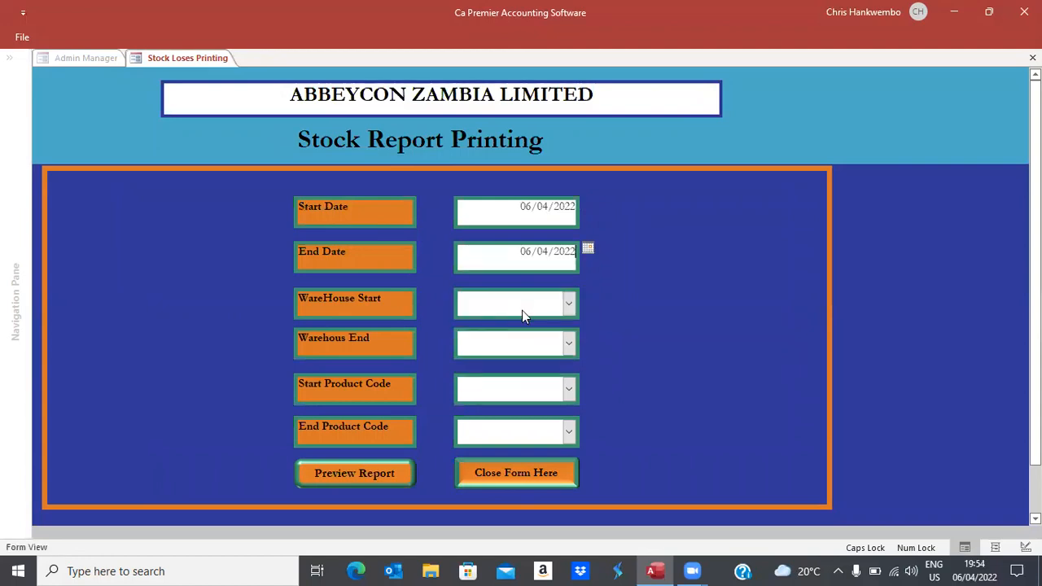
{"action": "left_click", "coordinate": [567, 305]}
{"action": "left_click", "coordinate": [473, 334]}
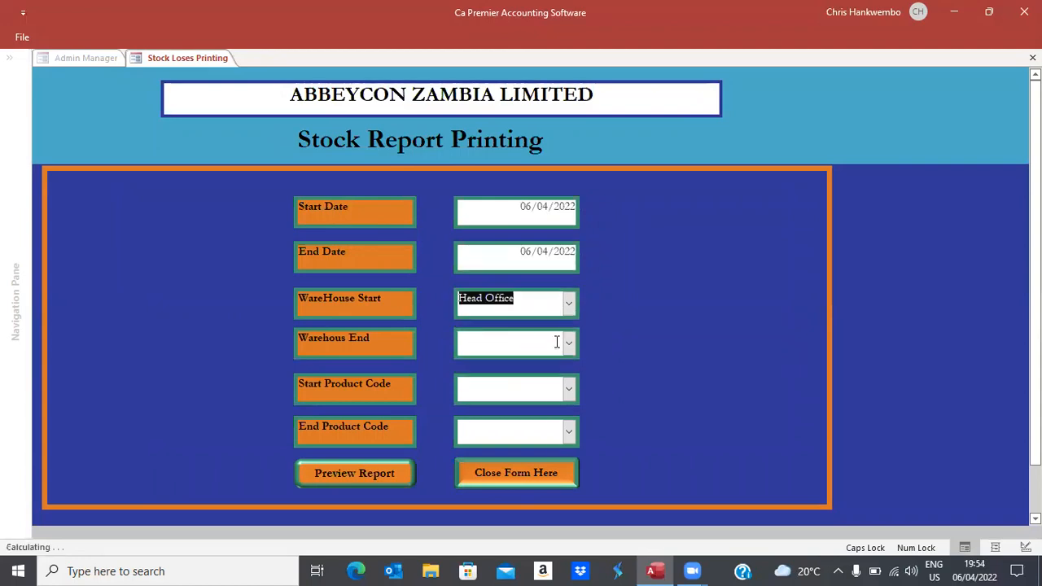
{"action": "left_click", "coordinate": [568, 345]}
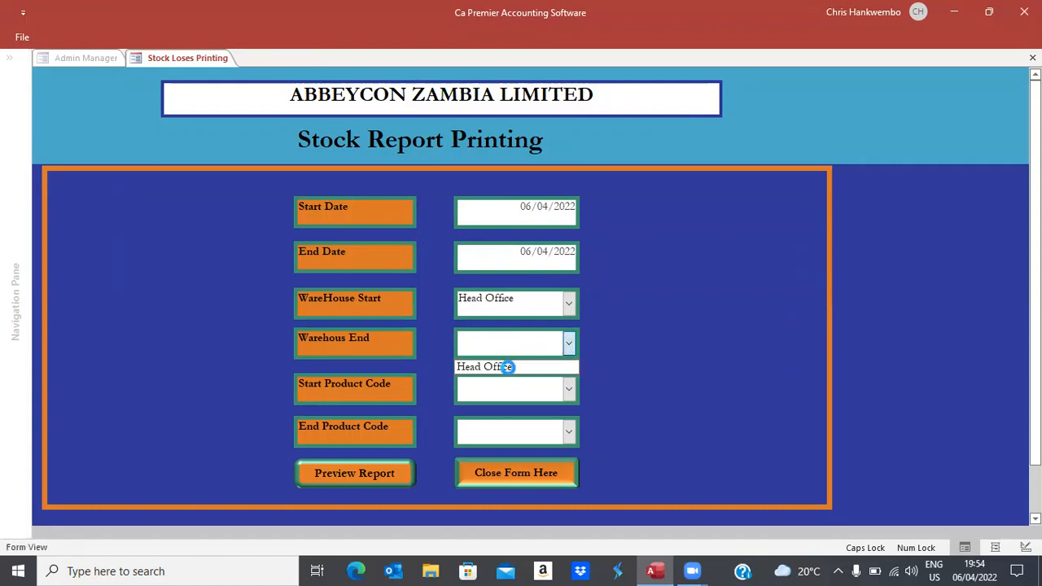
{"action": "left_click", "coordinate": [495, 368]}
{"action": "left_click", "coordinate": [496, 367]}
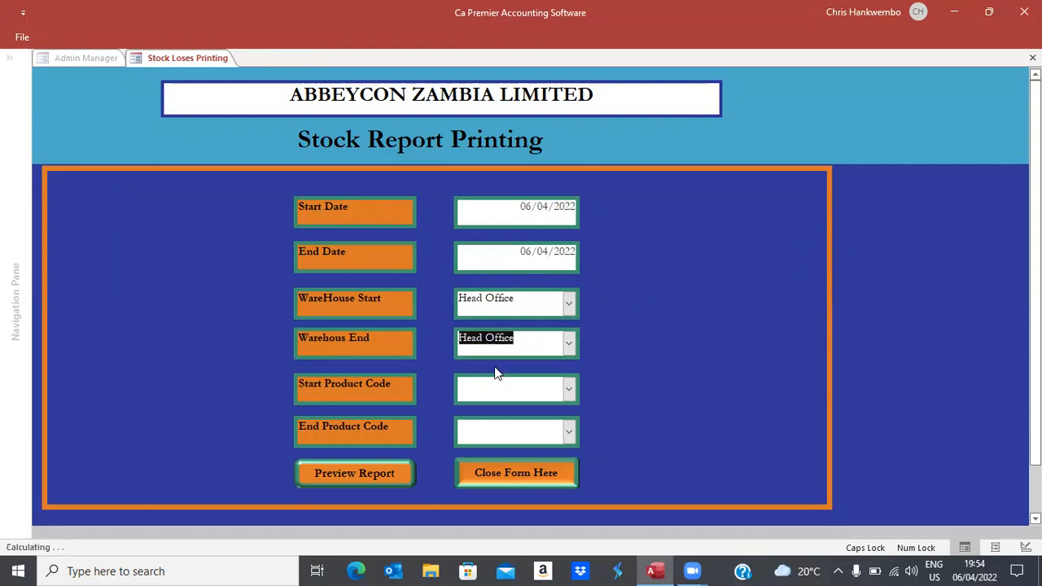
{"action": "left_click", "coordinate": [568, 394]}
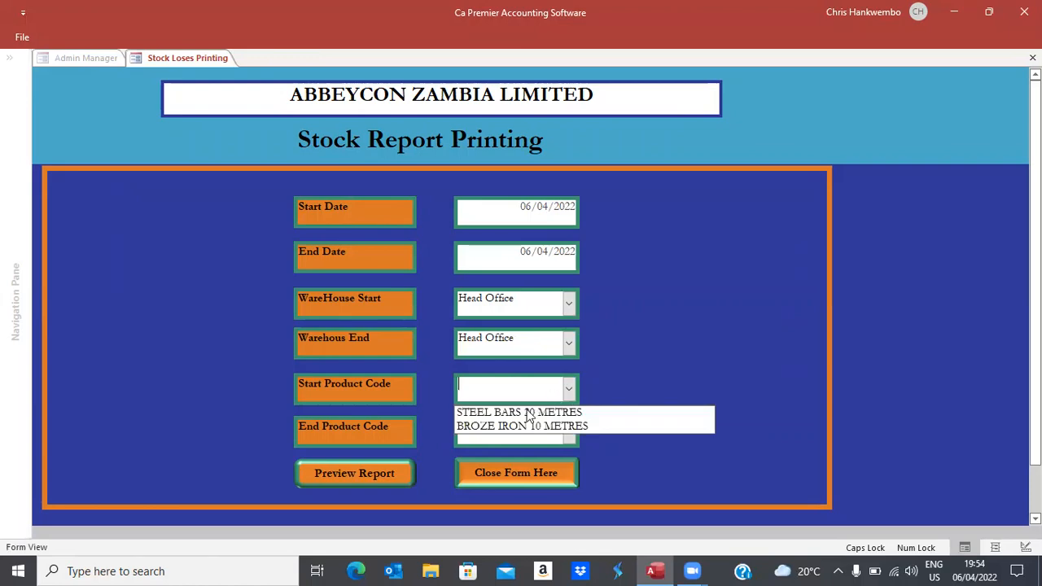
{"action": "left_click", "coordinate": [527, 410]}
{"action": "left_click", "coordinate": [570, 433]}
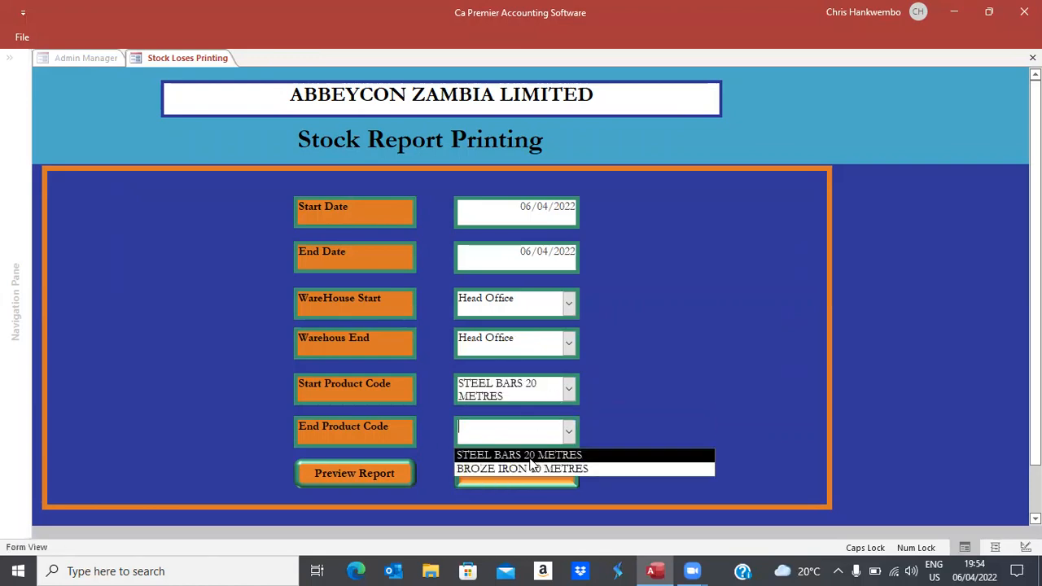
{"action": "left_click", "coordinate": [521, 473]}
{"action": "left_click", "coordinate": [502, 479]}
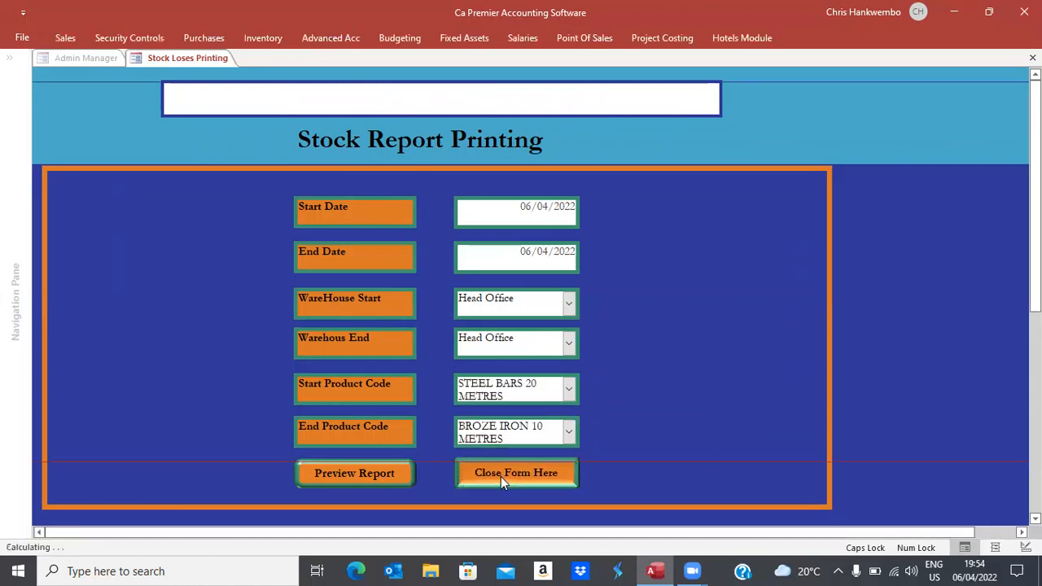
Open the inventory stock report form and set both the start date and end date to 06/04/2022.
{"action": "left_click", "coordinate": [262, 37]}
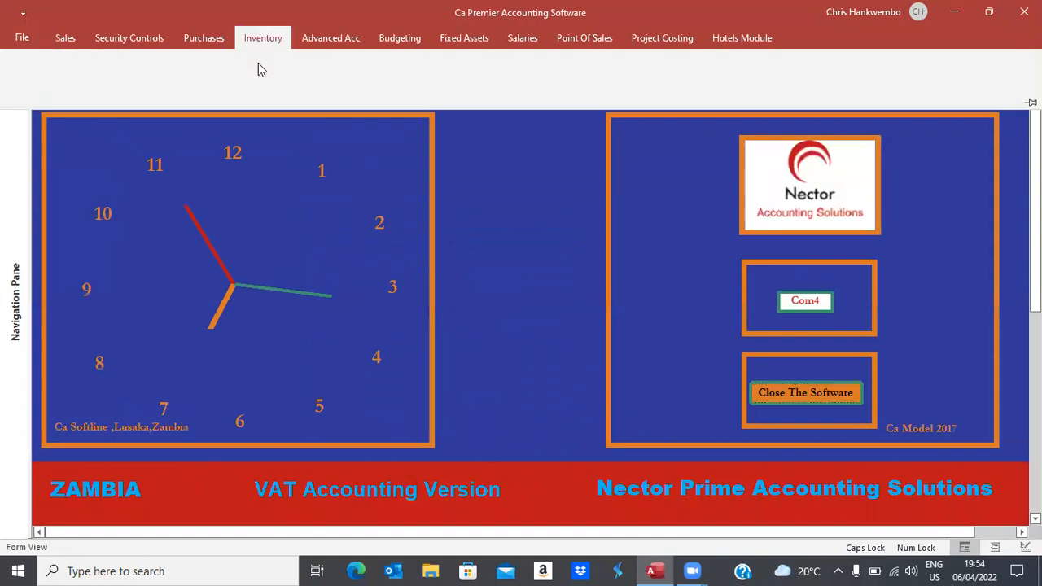
{"action": "left_click", "coordinate": [226, 61]}
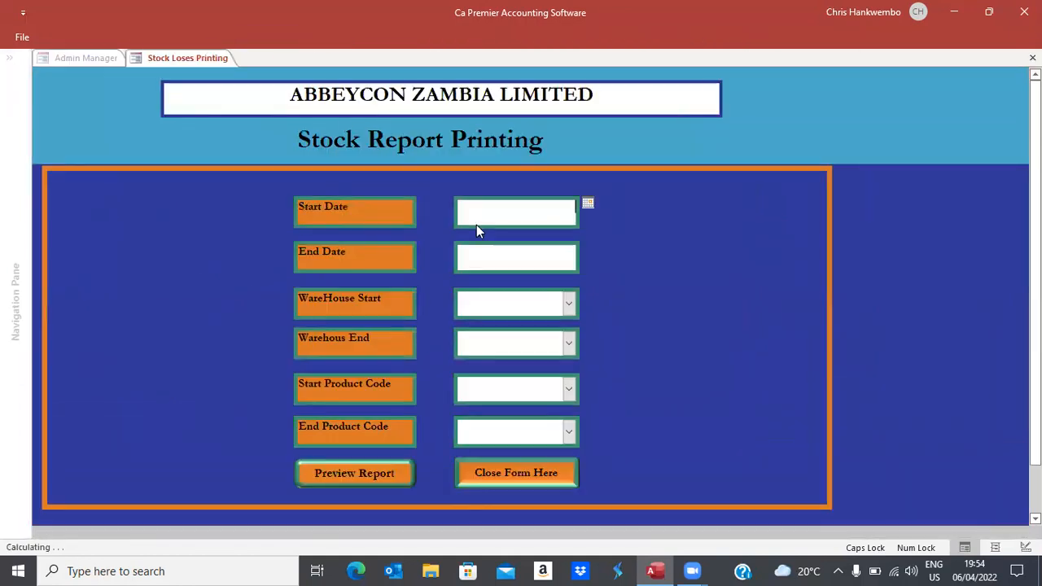
{"action": "left_click", "coordinate": [588, 203]}
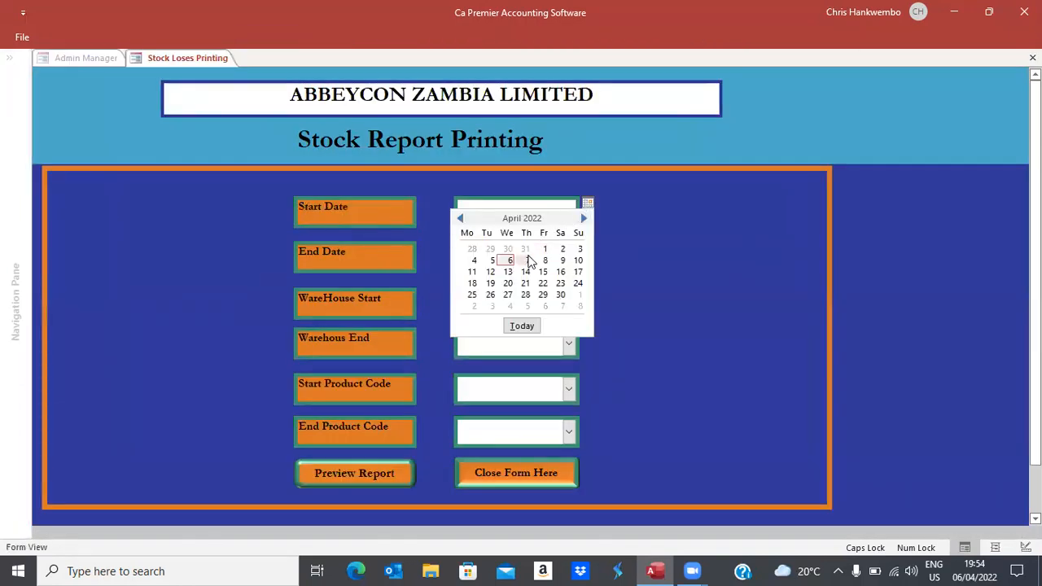
{"action": "left_click", "coordinate": [498, 261]}
{"action": "left_click", "coordinate": [533, 257]}
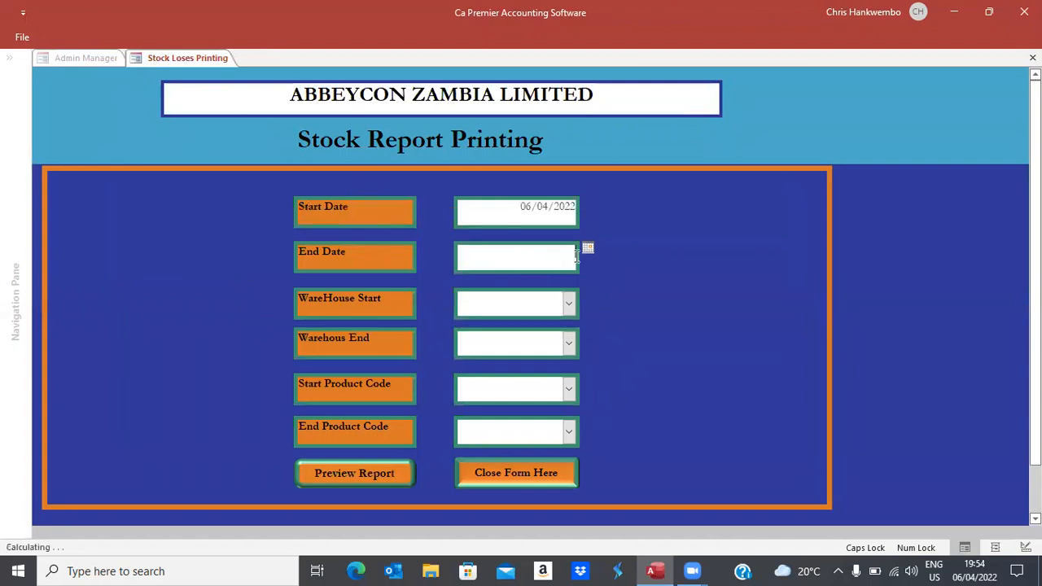
{"action": "left_click", "coordinate": [587, 247]}
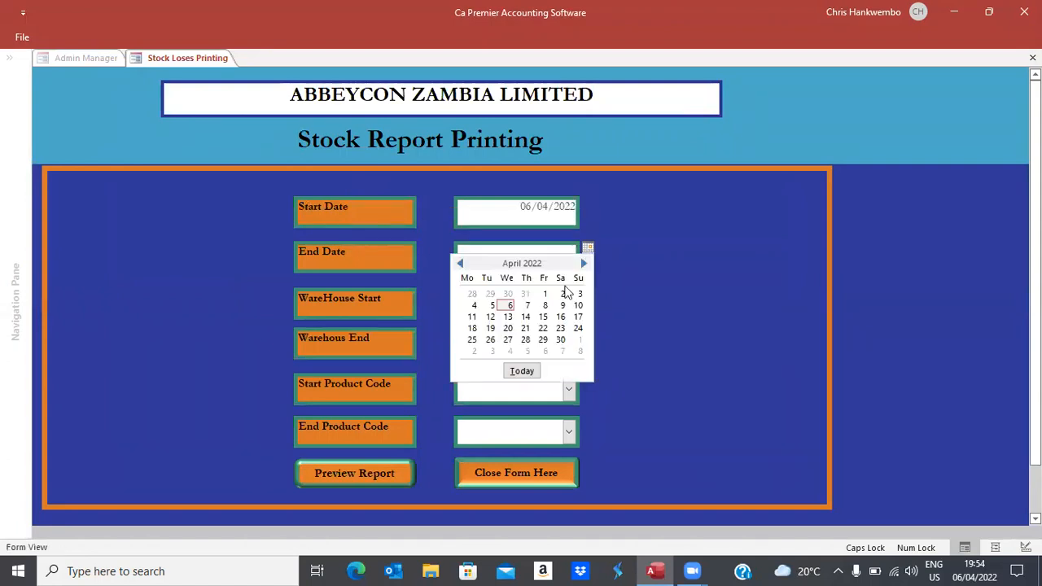
{"action": "left_click", "coordinate": [508, 308]}
Set both the starting and ending warehouse of the stock report to Head Office.
{"action": "left_click", "coordinate": [570, 306]}
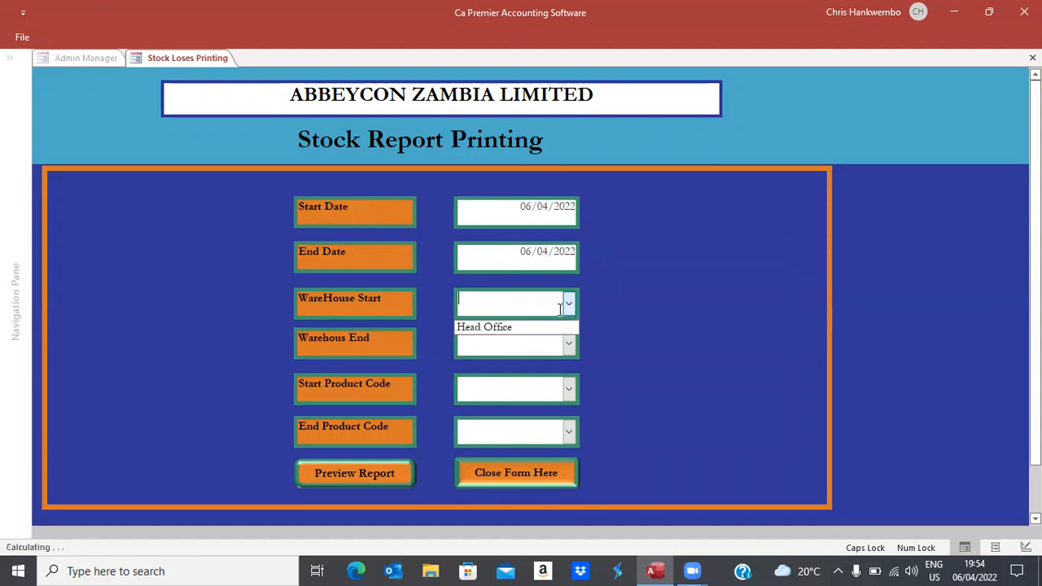
{"action": "left_click", "coordinate": [503, 330]}
{"action": "left_click", "coordinate": [568, 345]}
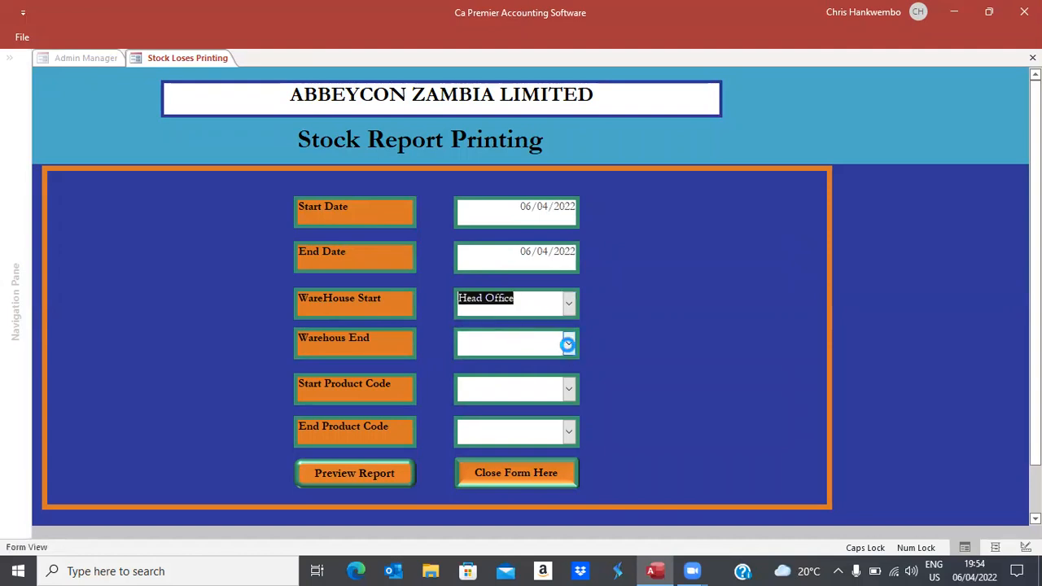
{"action": "left_click", "coordinate": [506, 368]}
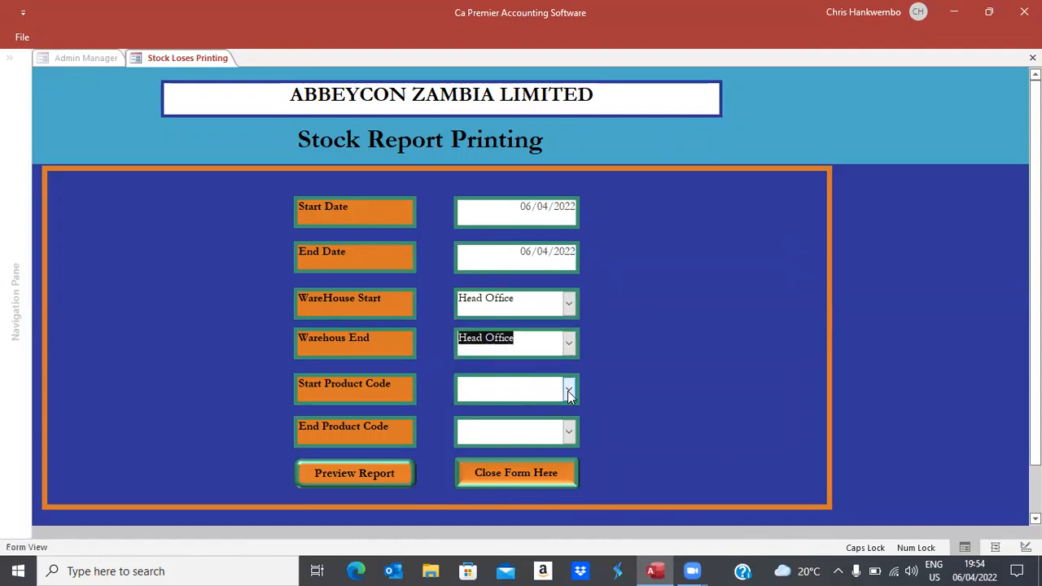
Set the product range from STEEL BARS 20 METRES to BROZE IRON 10 METRES and preview the stock report enlarged at the product rows.
{"action": "left_click", "coordinate": [568, 389]}
{"action": "left_click", "coordinate": [515, 413]}
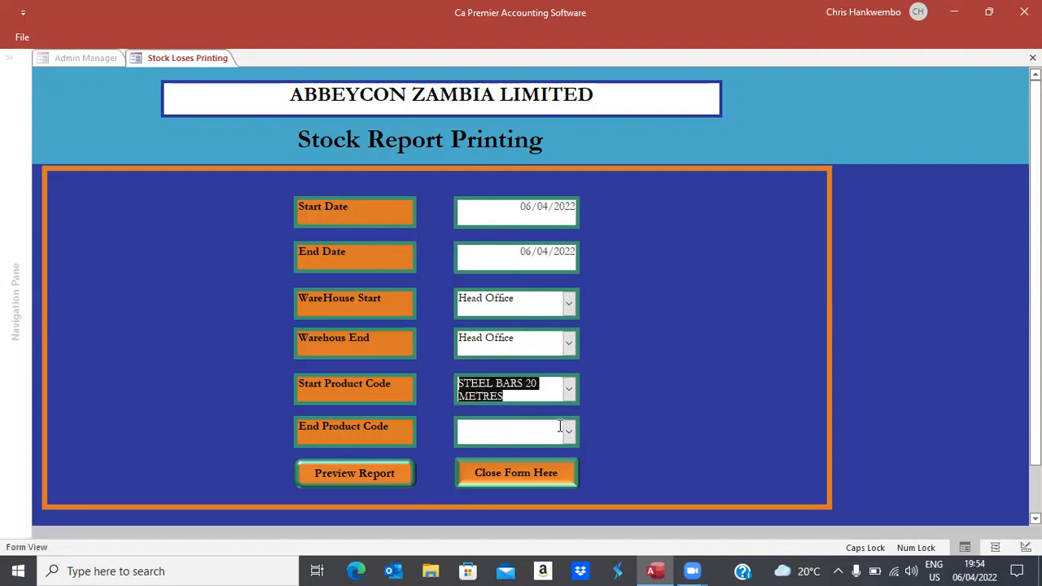
{"action": "left_click", "coordinate": [568, 431]}
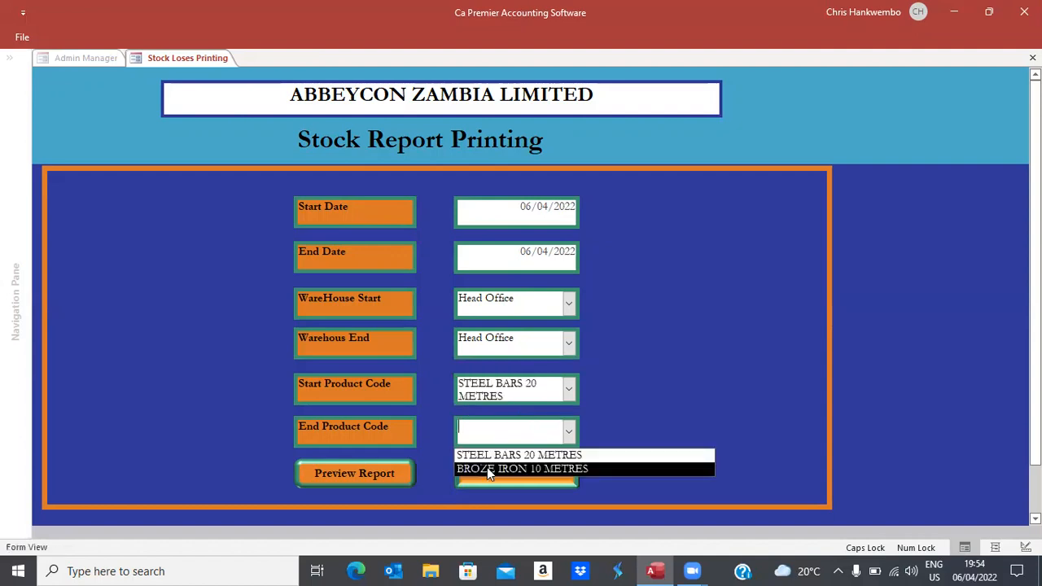
{"action": "left_click", "coordinate": [487, 467]}
{"action": "left_click", "coordinate": [374, 476]}
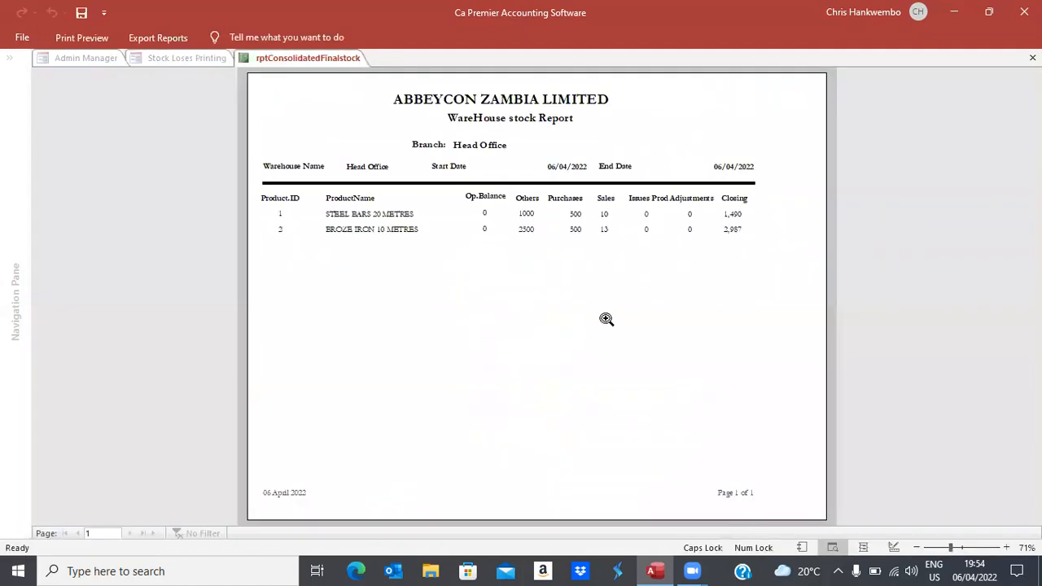
{"action": "left_click", "coordinate": [601, 259]}
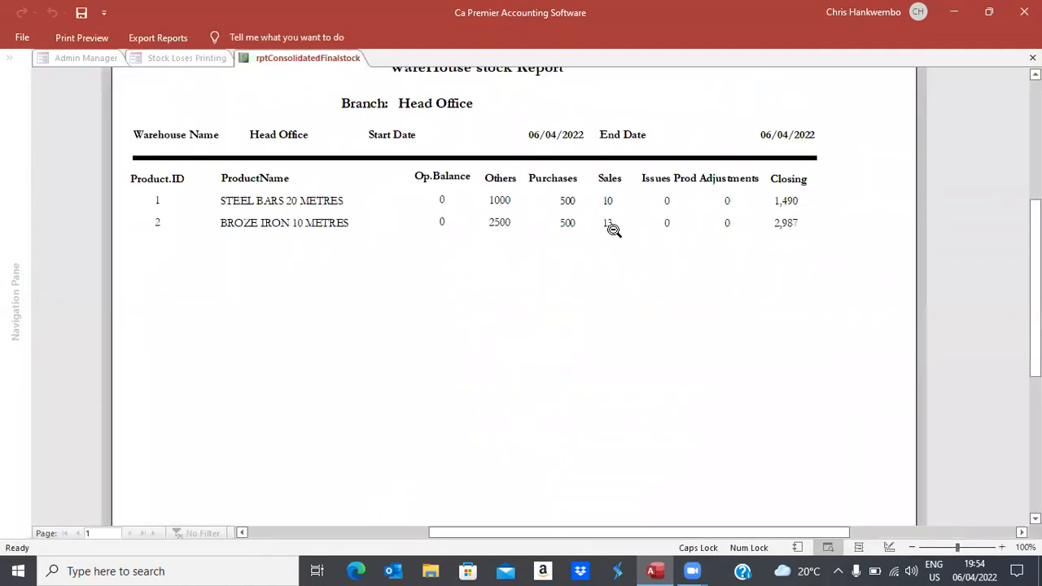